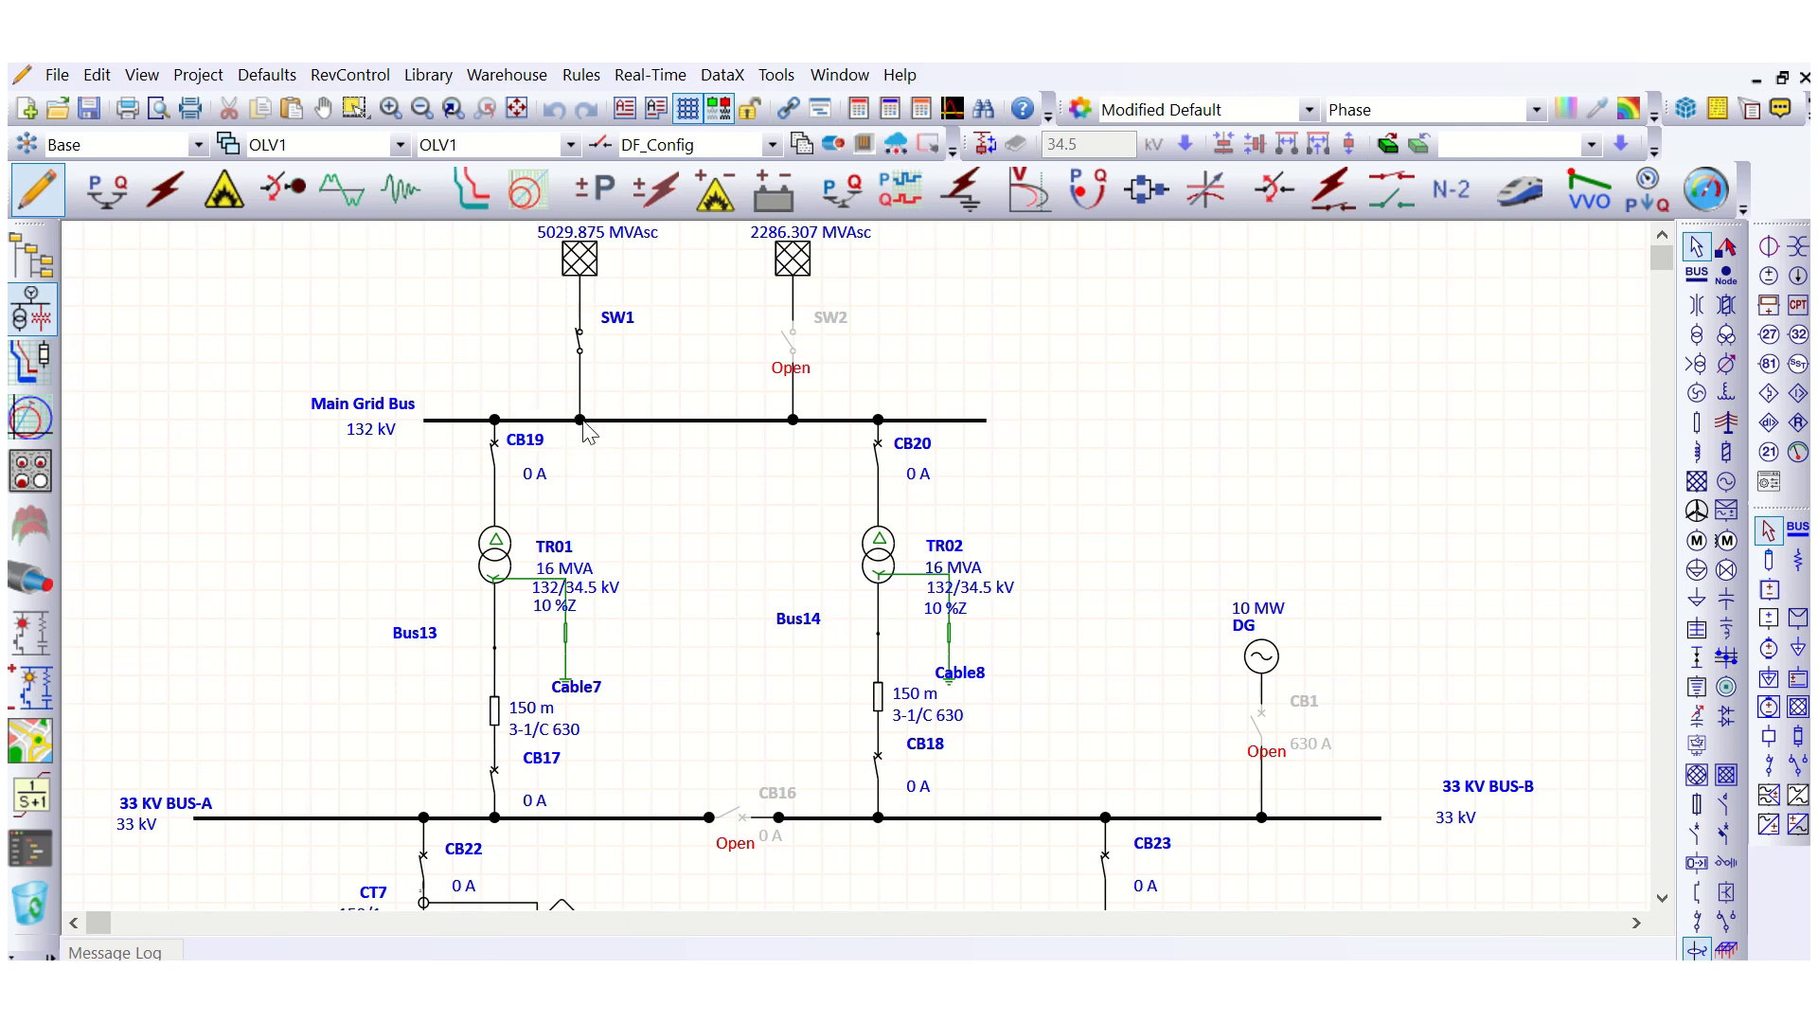
- Switch the one-line diagram into Load Flow Analysis mode
{"action": "scroll", "coordinate": [710, 374], "scroll_direction": "down", "scroll_amount": 2}
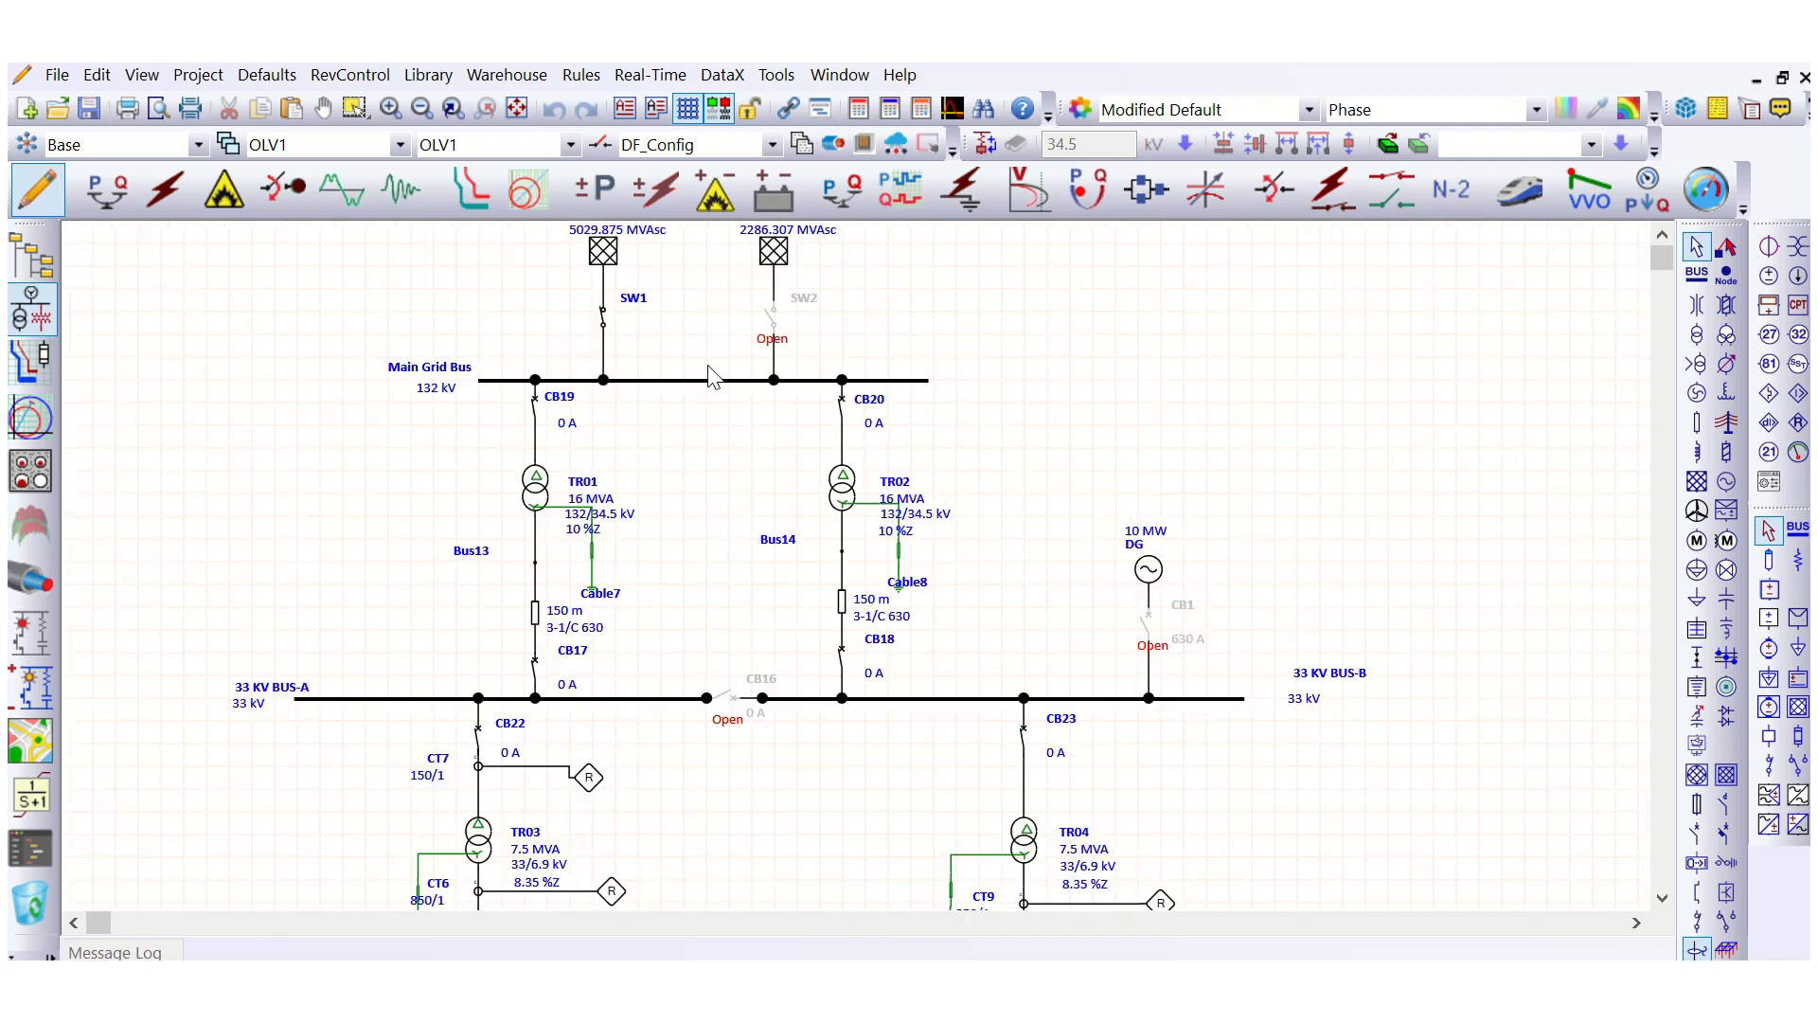
{"action": "scroll", "coordinate": [710, 374], "scroll_direction": "down", "scroll_amount": 1}
{"action": "scroll", "coordinate": [463, 486], "scroll_direction": "down", "scroll_amount": 2}
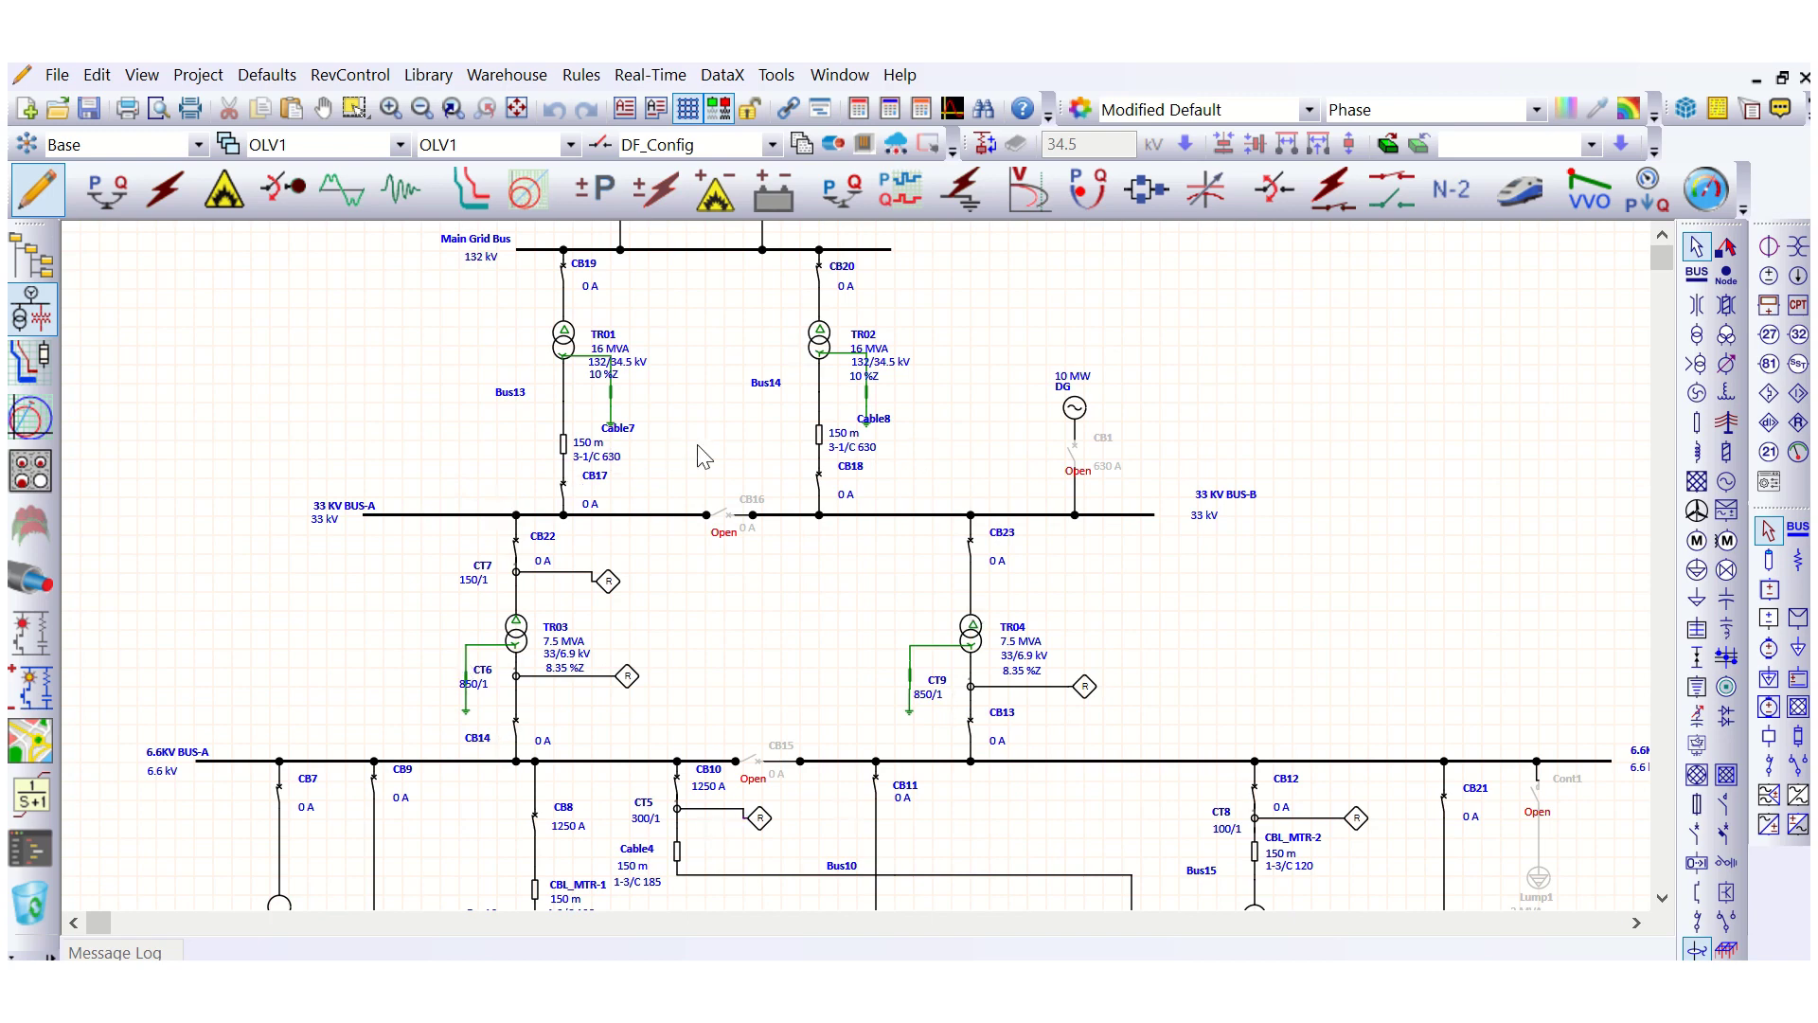
{"action": "scroll", "coordinate": [729, 466], "scroll_direction": "down", "scroll_amount": 5}
{"action": "scroll", "coordinate": [734, 466], "scroll_direction": "down", "scroll_amount": 1}
{"action": "scroll", "coordinate": [512, 488], "scroll_direction": "down", "scroll_amount": 2}
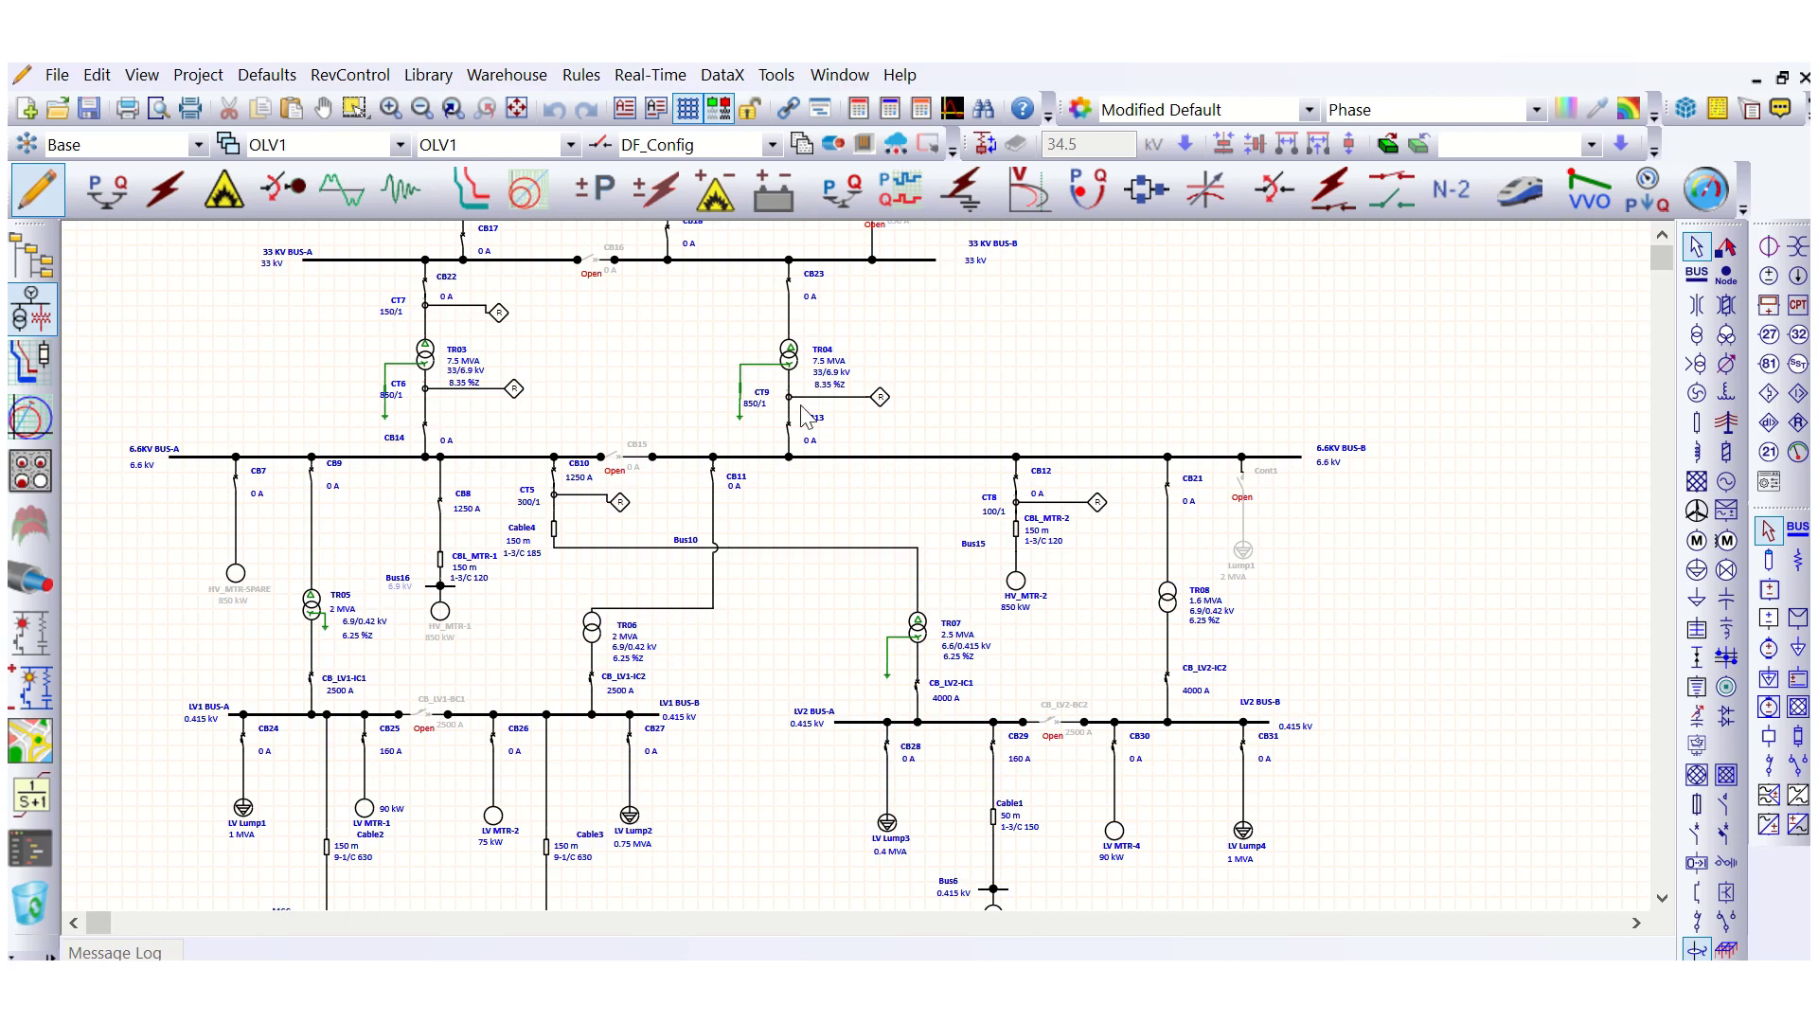
{"action": "scroll", "coordinate": [417, 649], "scroll_direction": "up", "scroll_amount": 4}
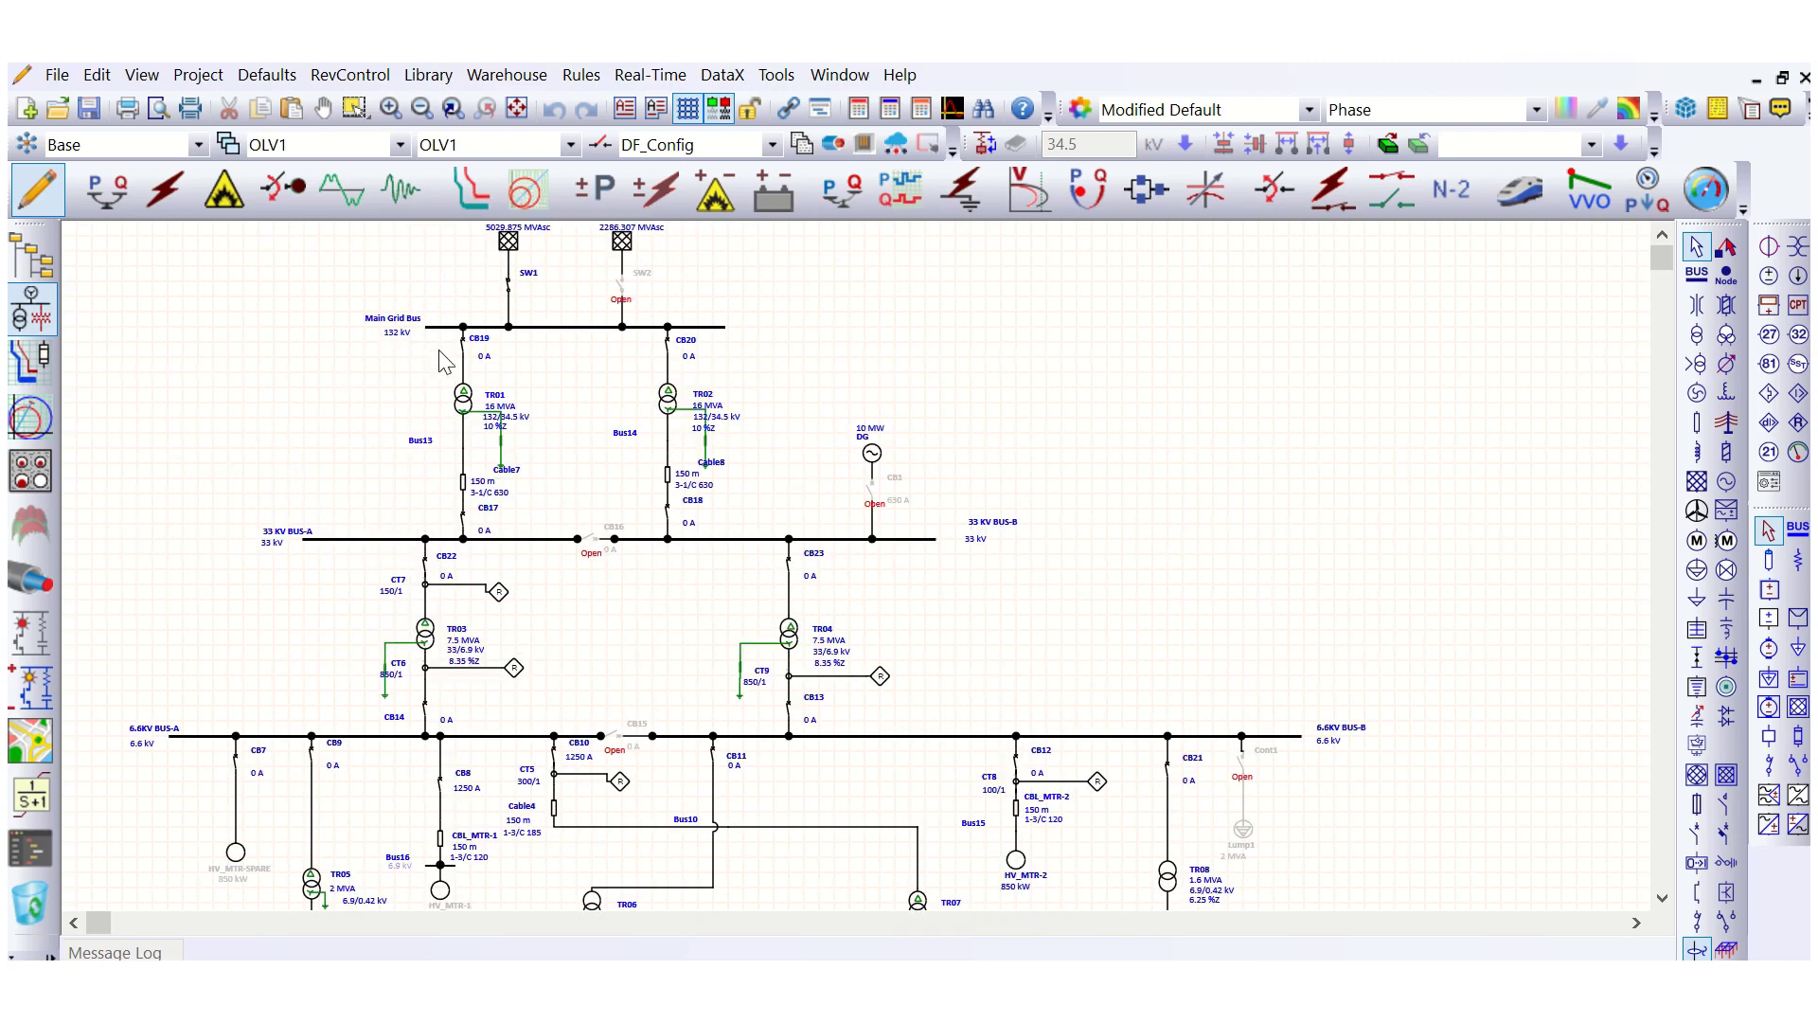
{"action": "scroll", "coordinate": [445, 364], "scroll_direction": "up", "scroll_amount": 2}
{"action": "scroll", "coordinate": [514, 528], "scroll_direction": "up", "scroll_amount": 1}
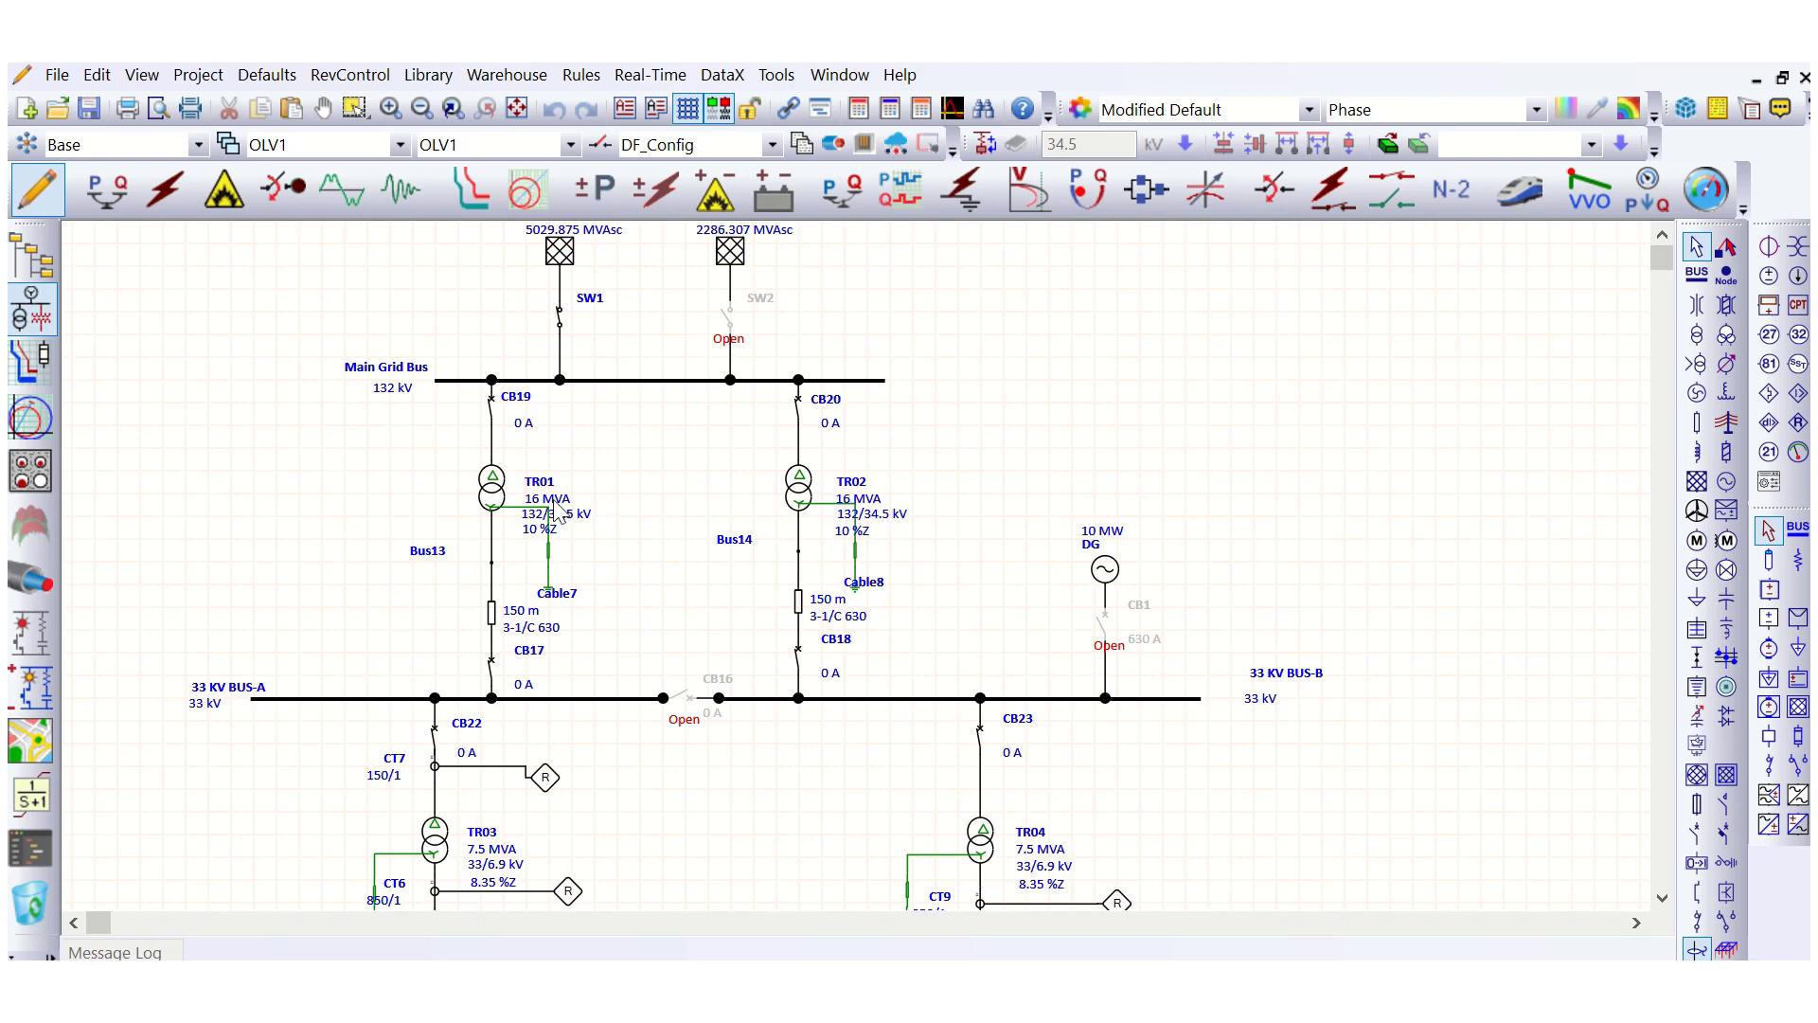
{"action": "scroll", "coordinate": [507, 263], "scroll_direction": "up", "scroll_amount": 2}
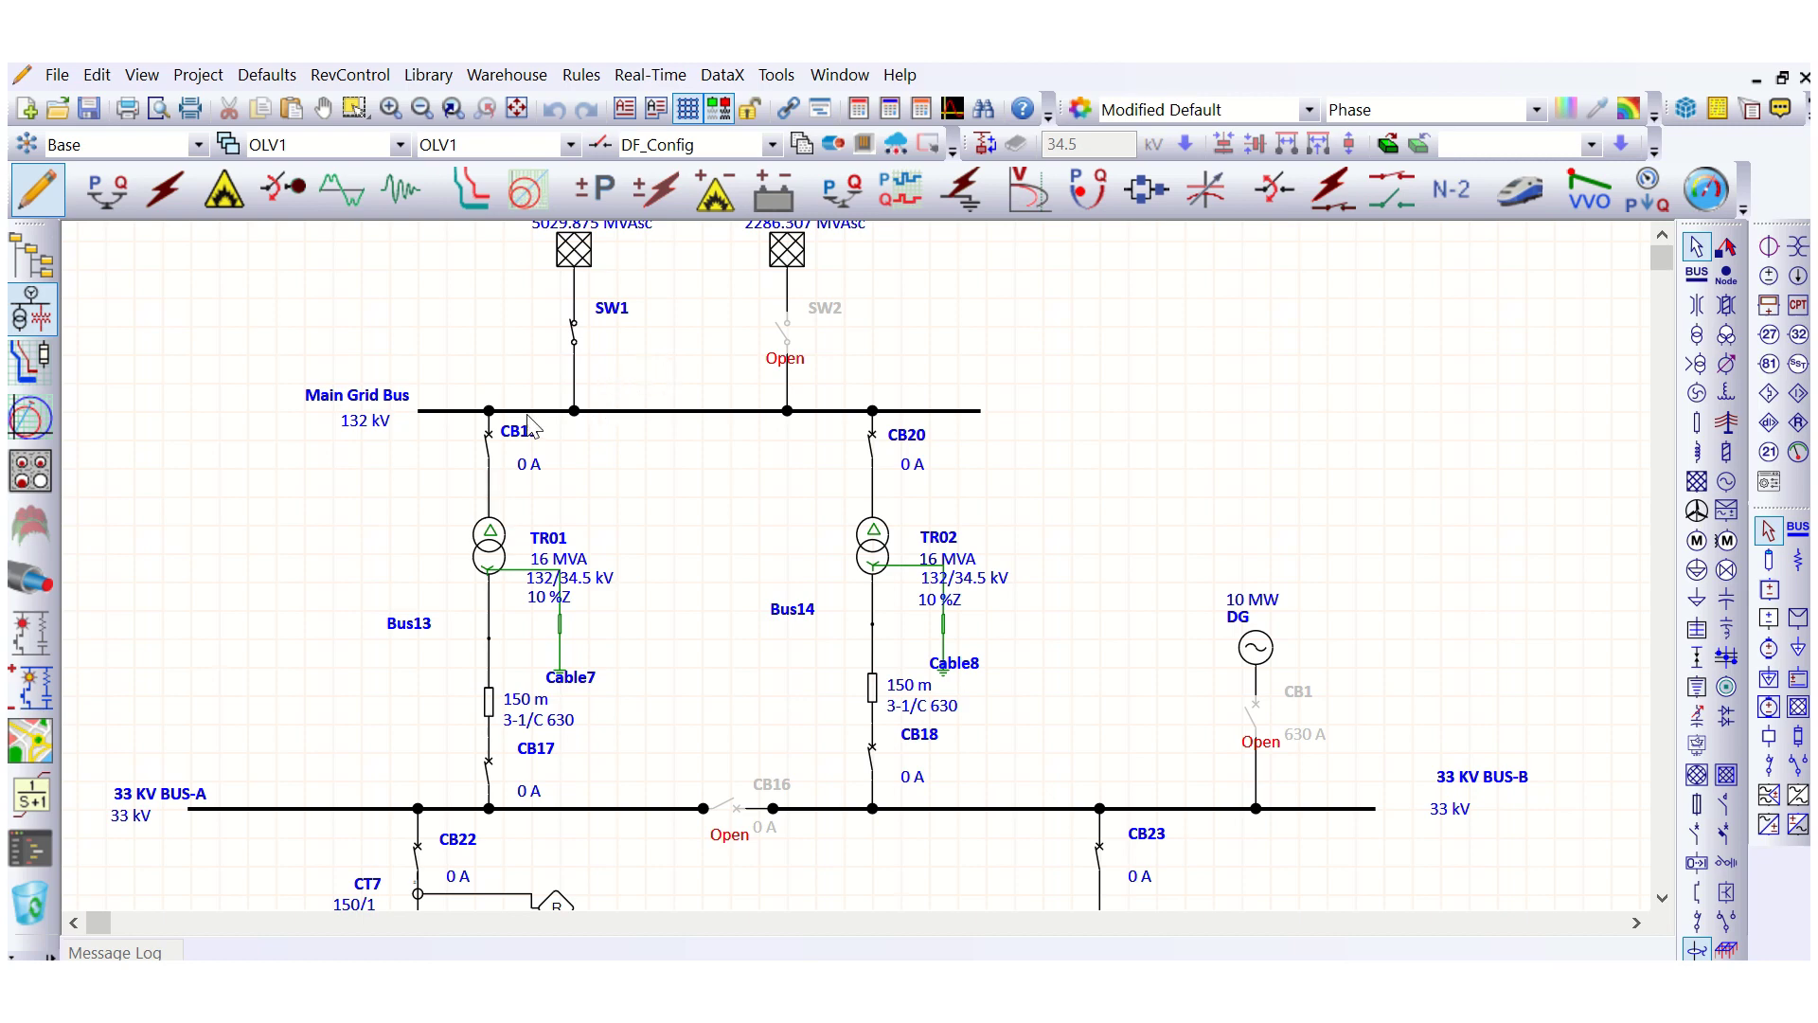
{"action": "scroll", "coordinate": [494, 428], "scroll_direction": "up", "scroll_amount": 2}
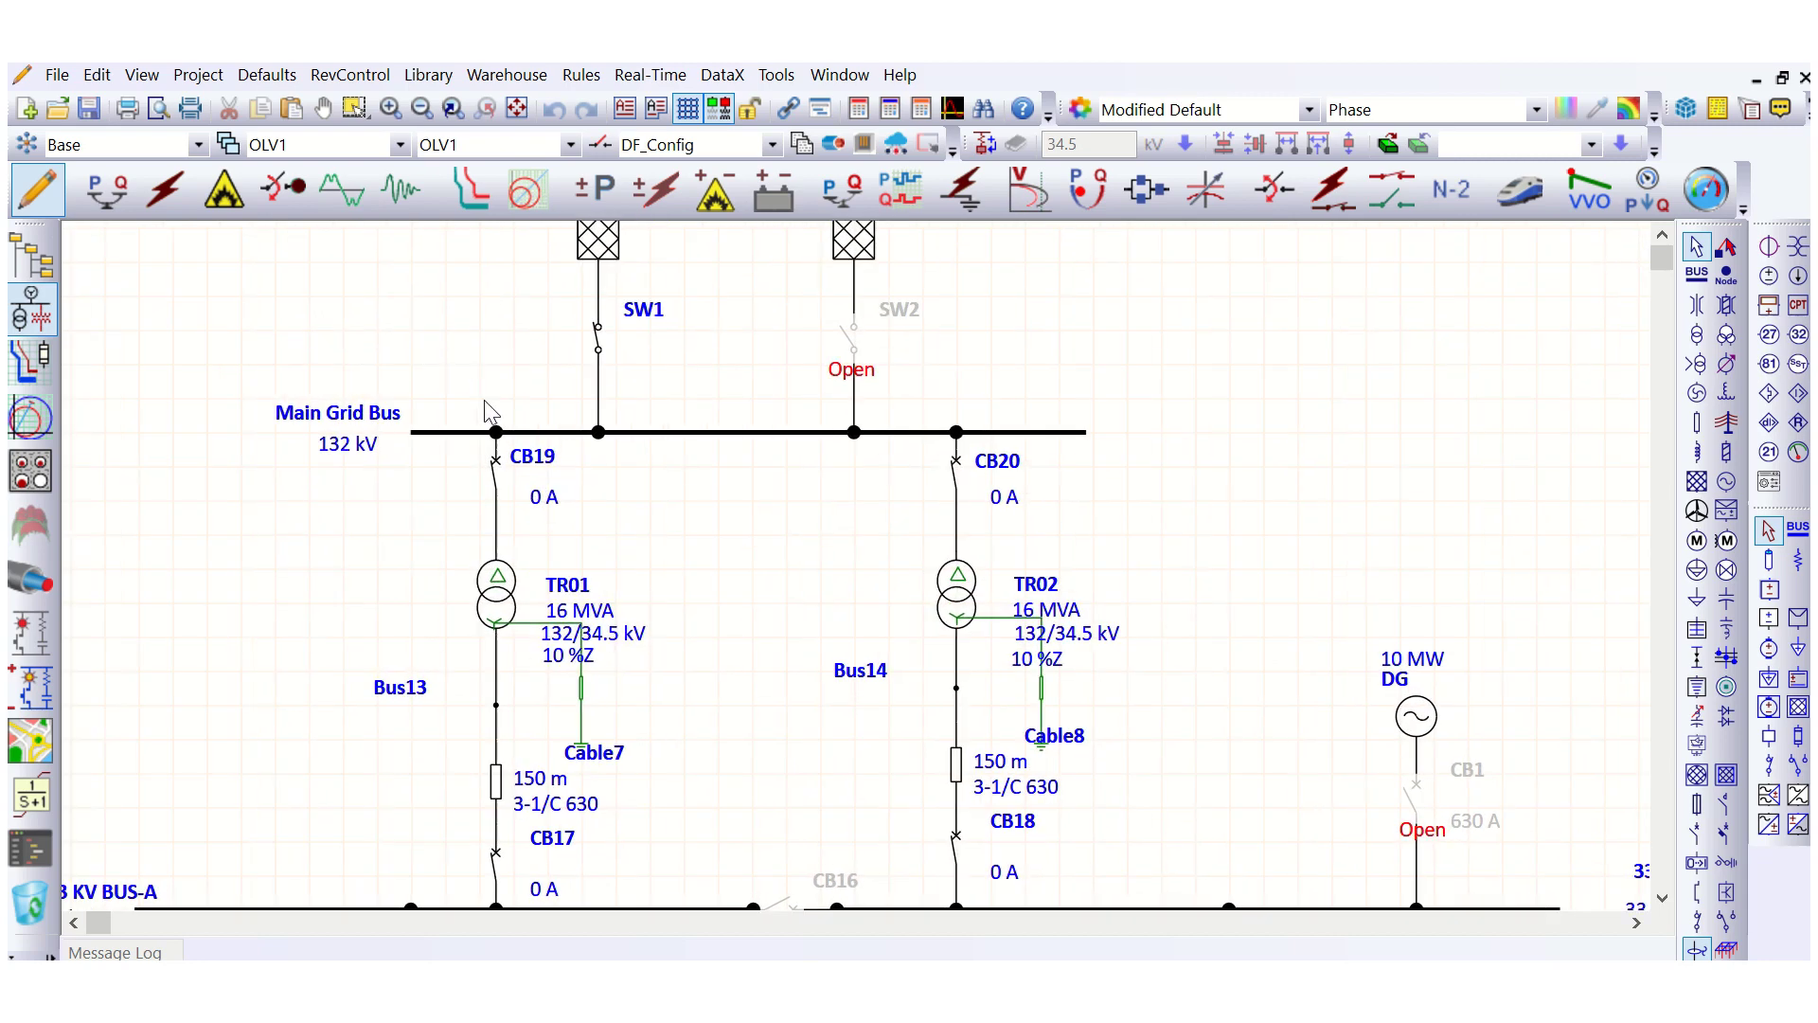
{"action": "scroll", "coordinate": [454, 426], "scroll_direction": "up", "scroll_amount": 1}
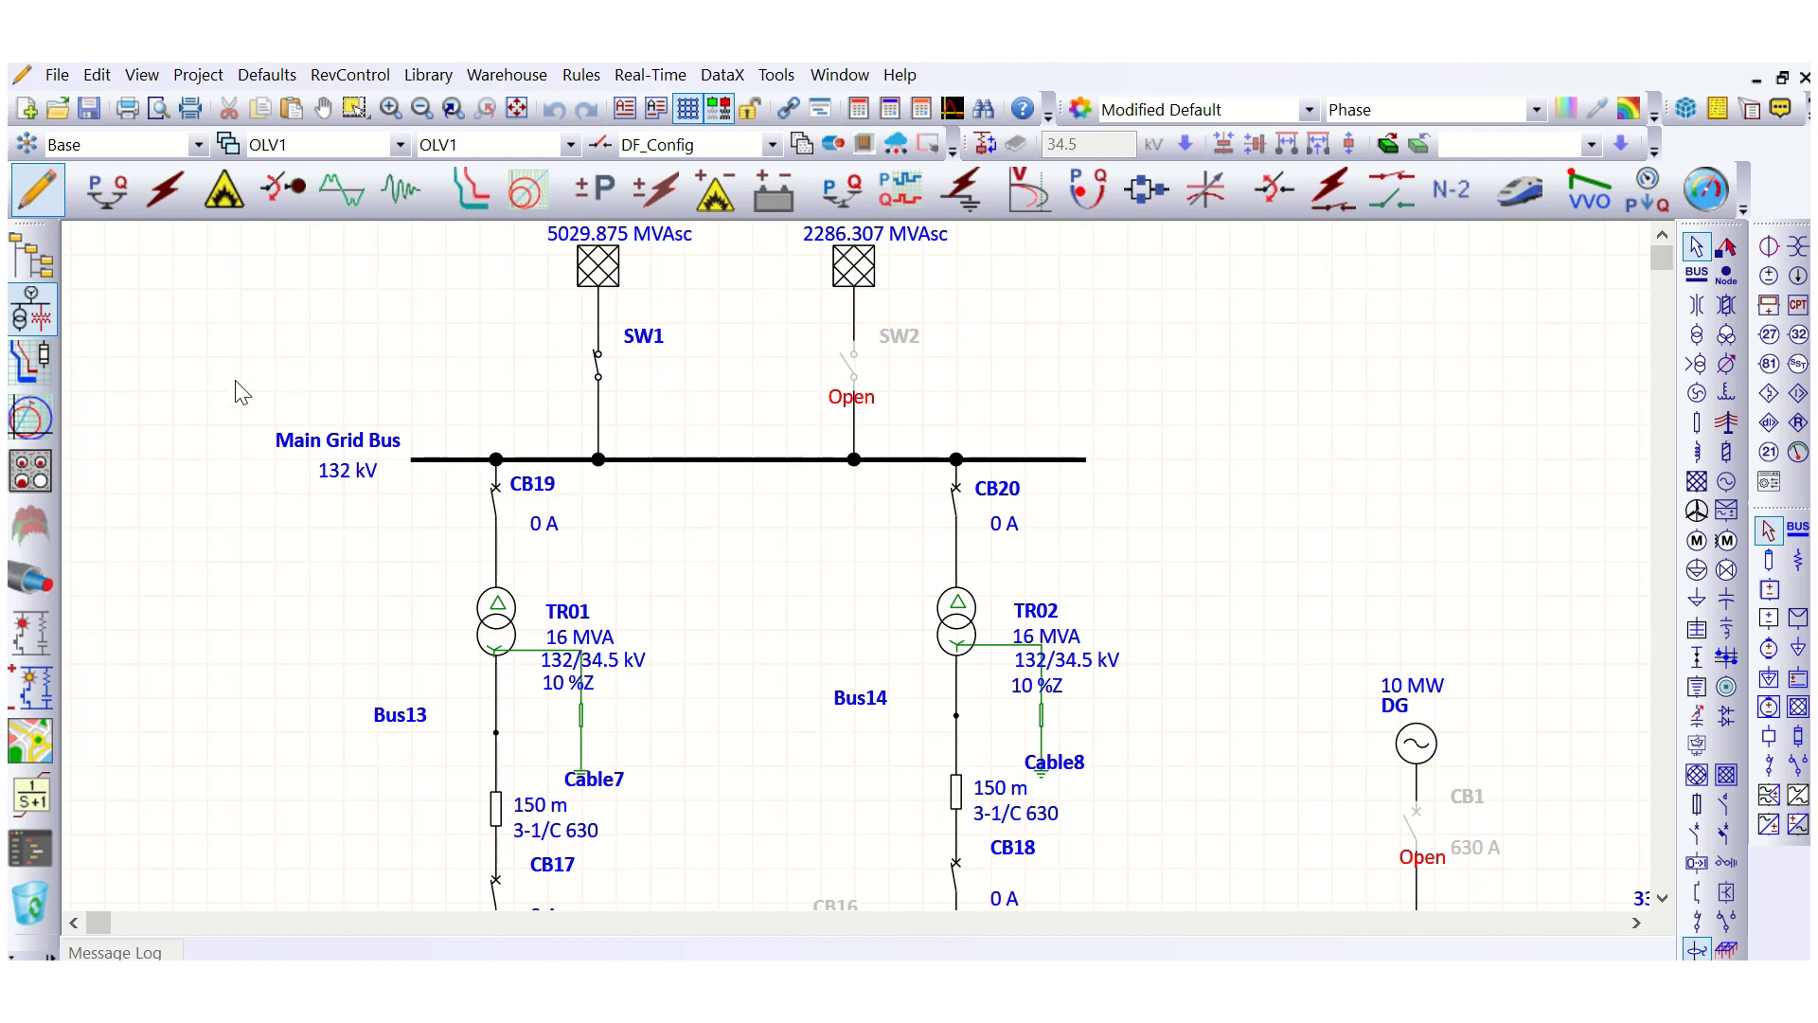
{"action": "left_click", "coordinate": [113, 193]}
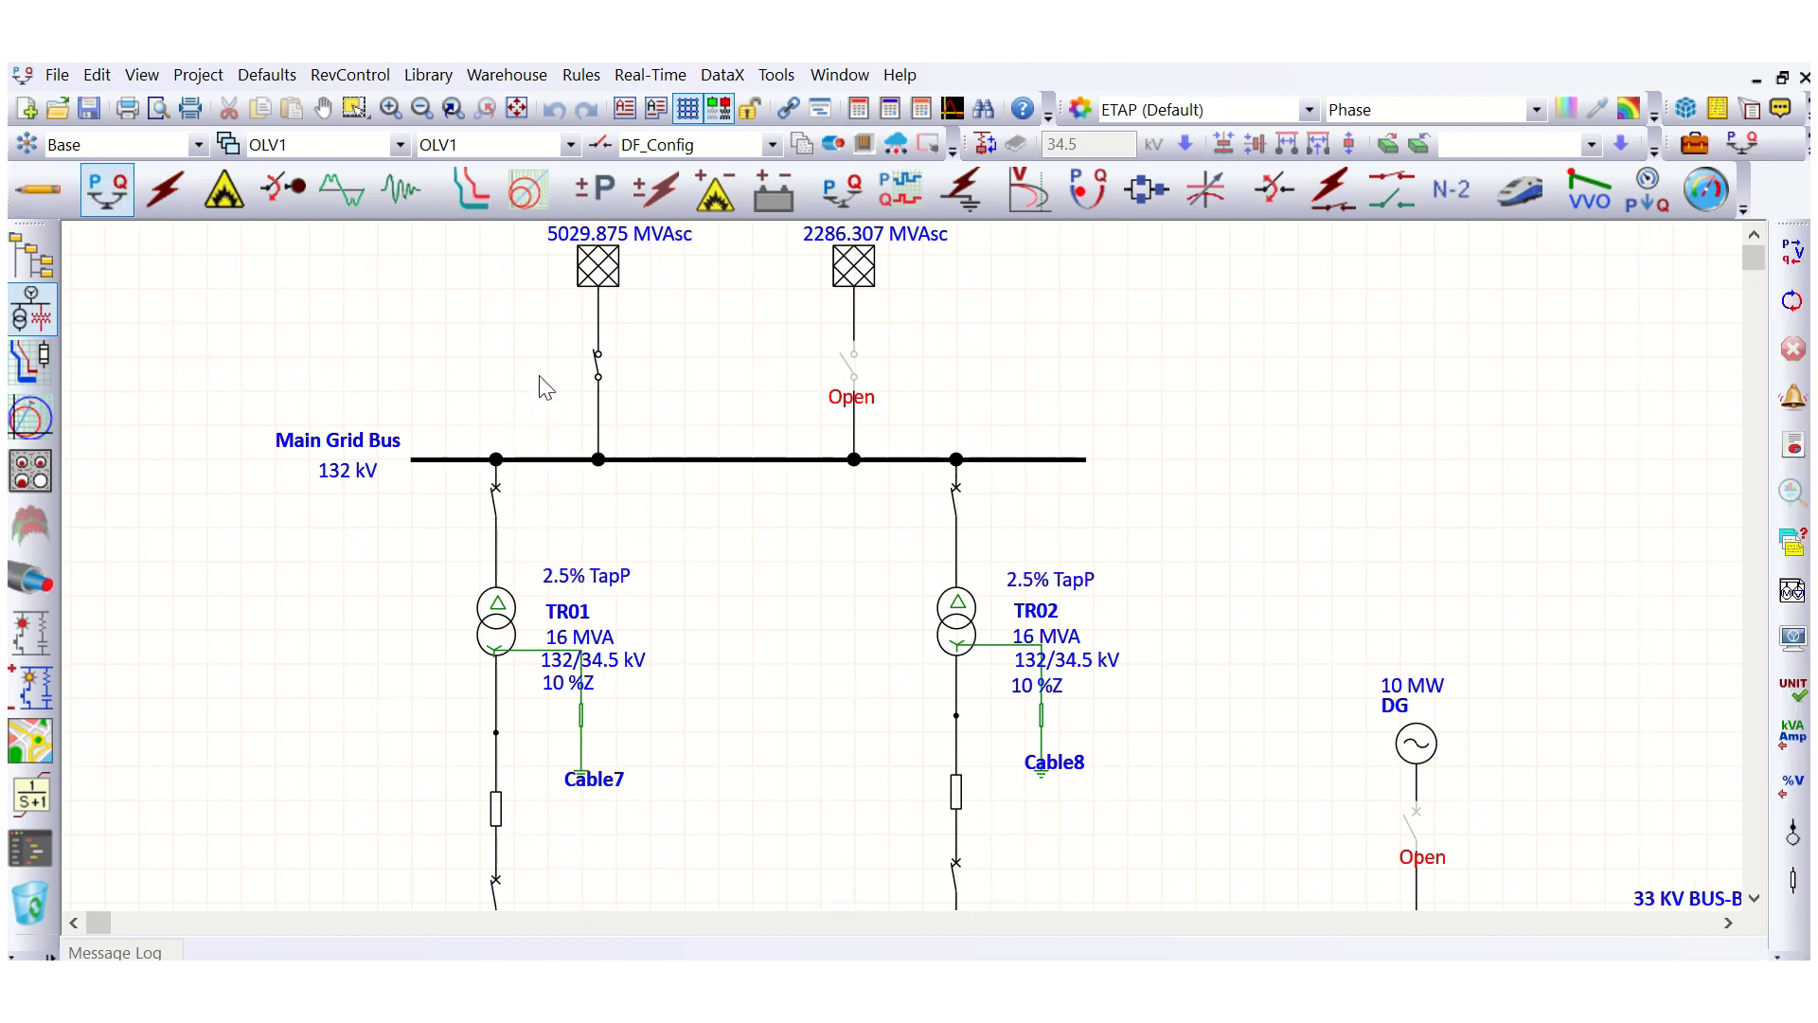
- Review the study case Loading settings and run the load flow
{"action": "scroll", "coordinate": [976, 616], "scroll_direction": "down", "scroll_amount": 1}
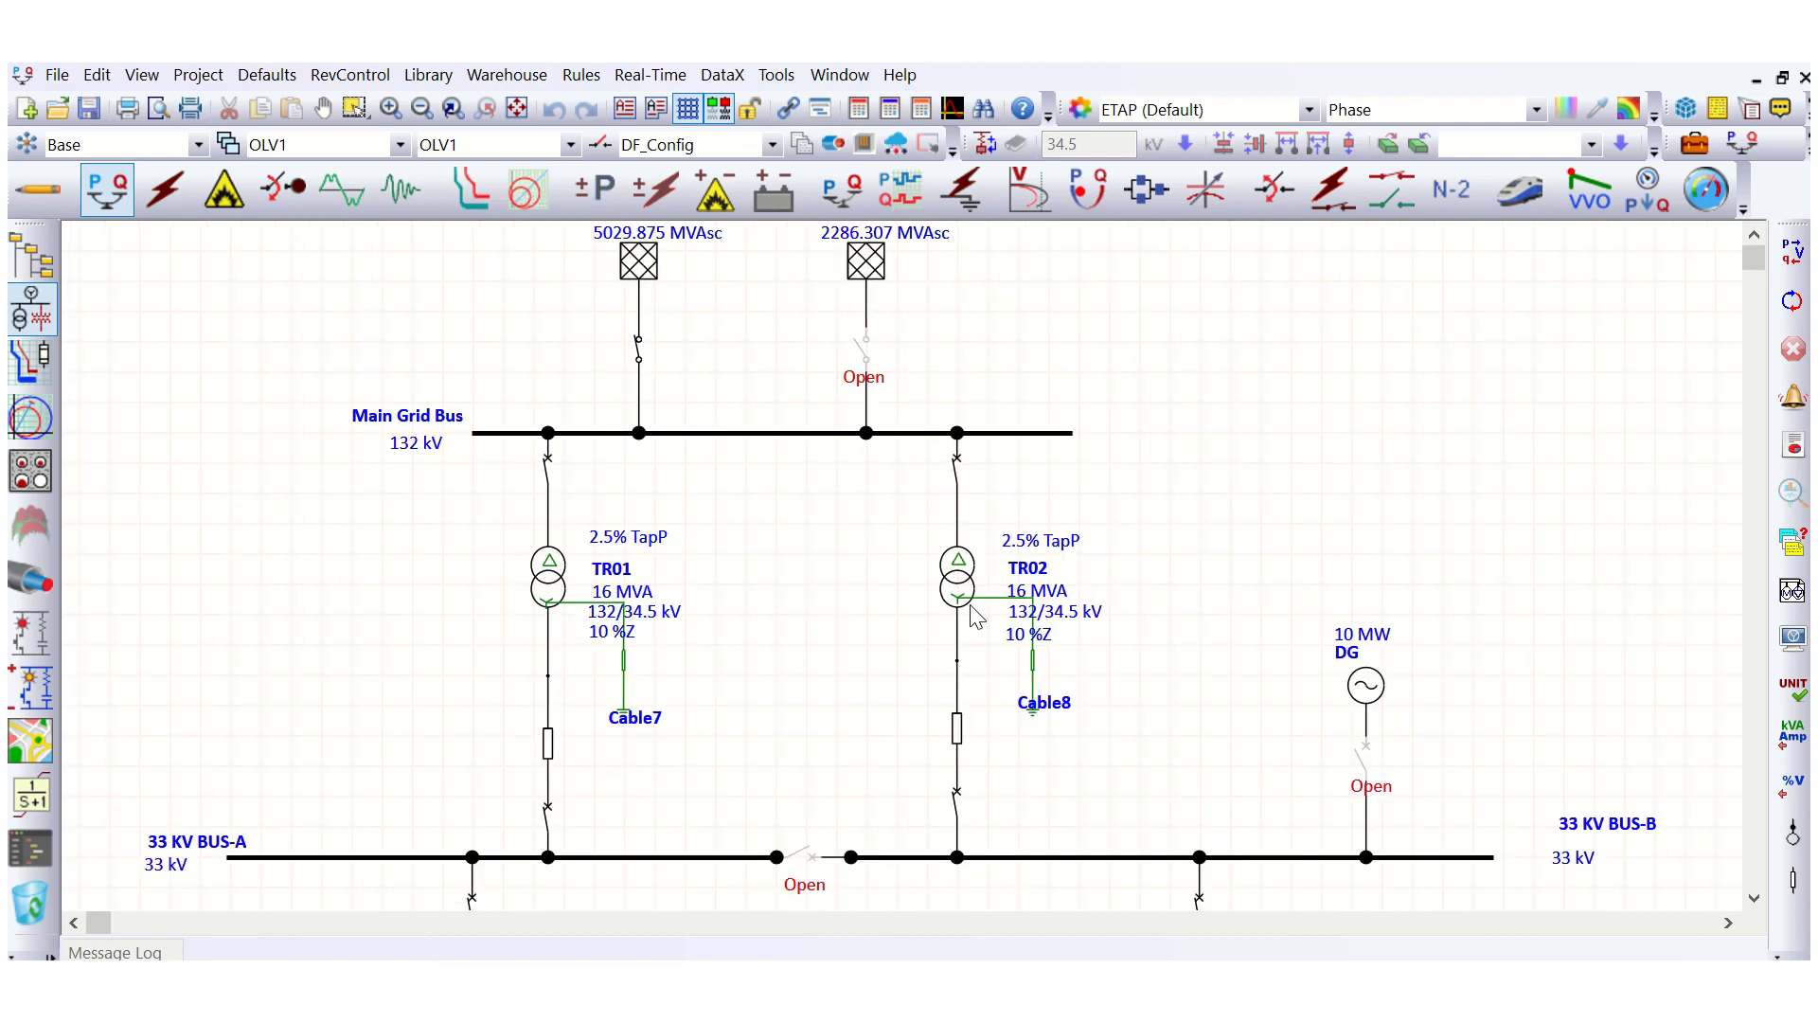
{"action": "scroll", "coordinate": [975, 615], "scroll_direction": "down", "scroll_amount": 1}
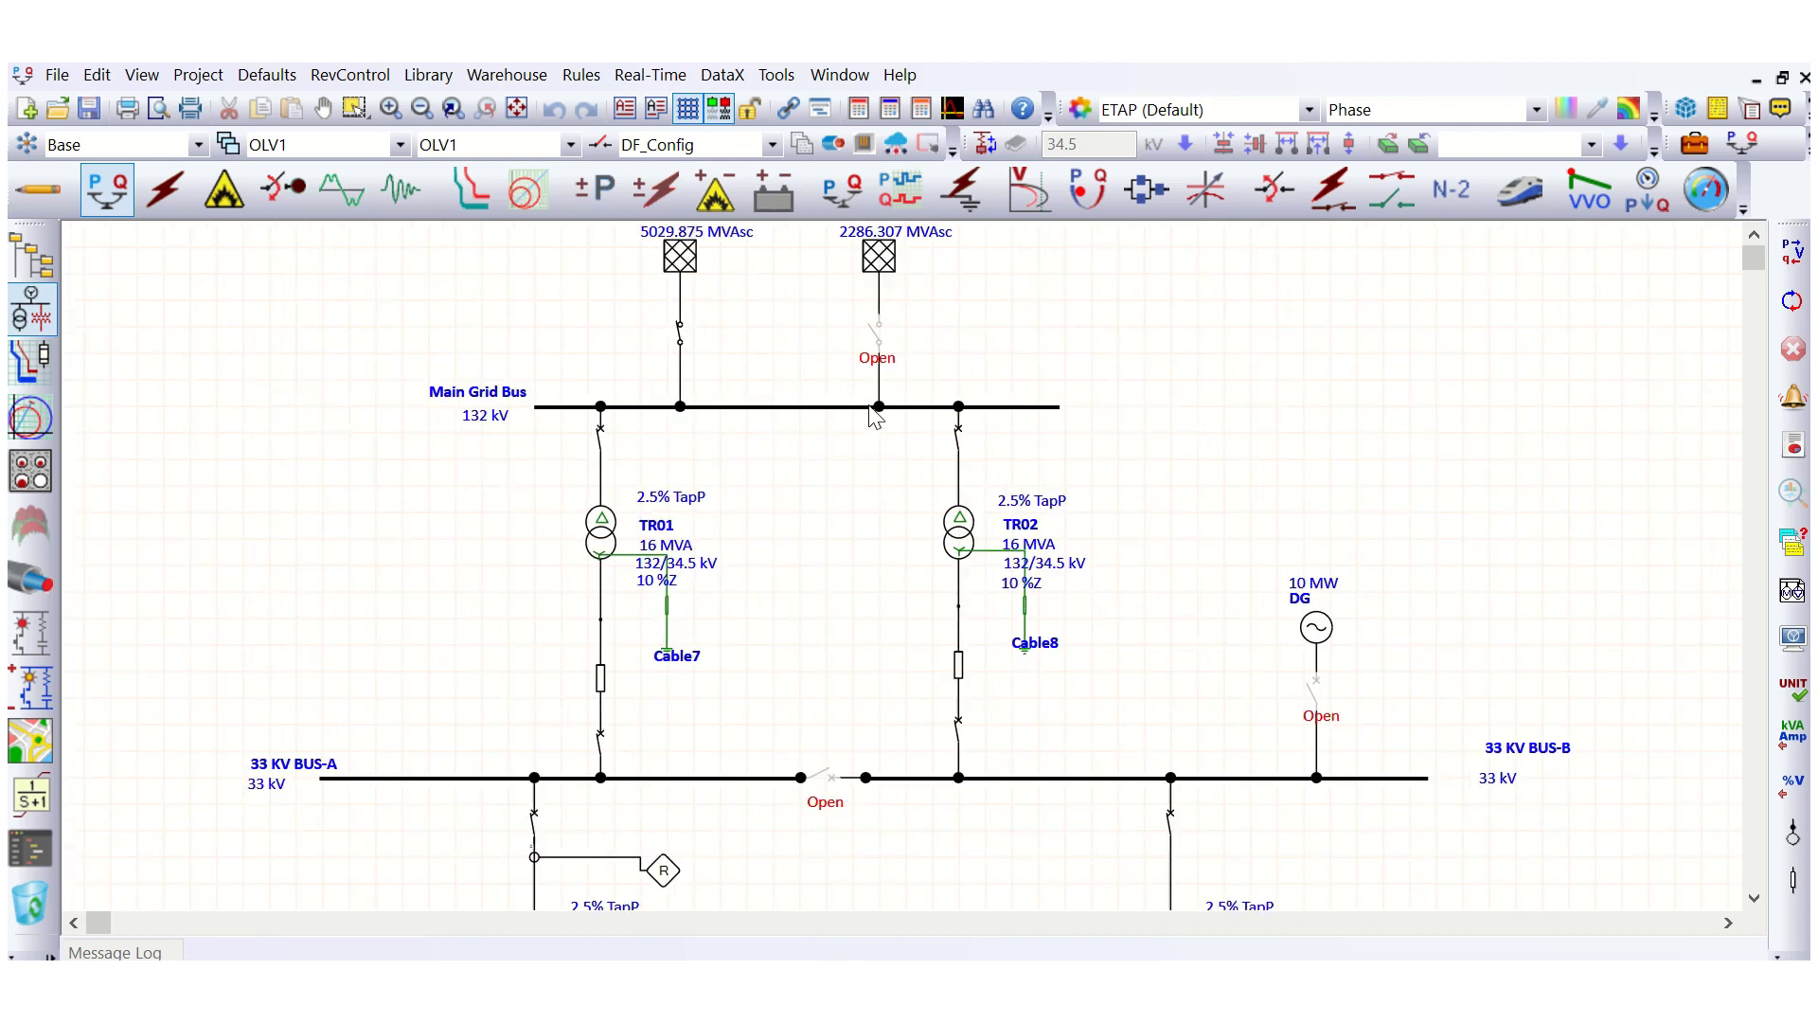
{"action": "left_click", "coordinate": [1697, 149]}
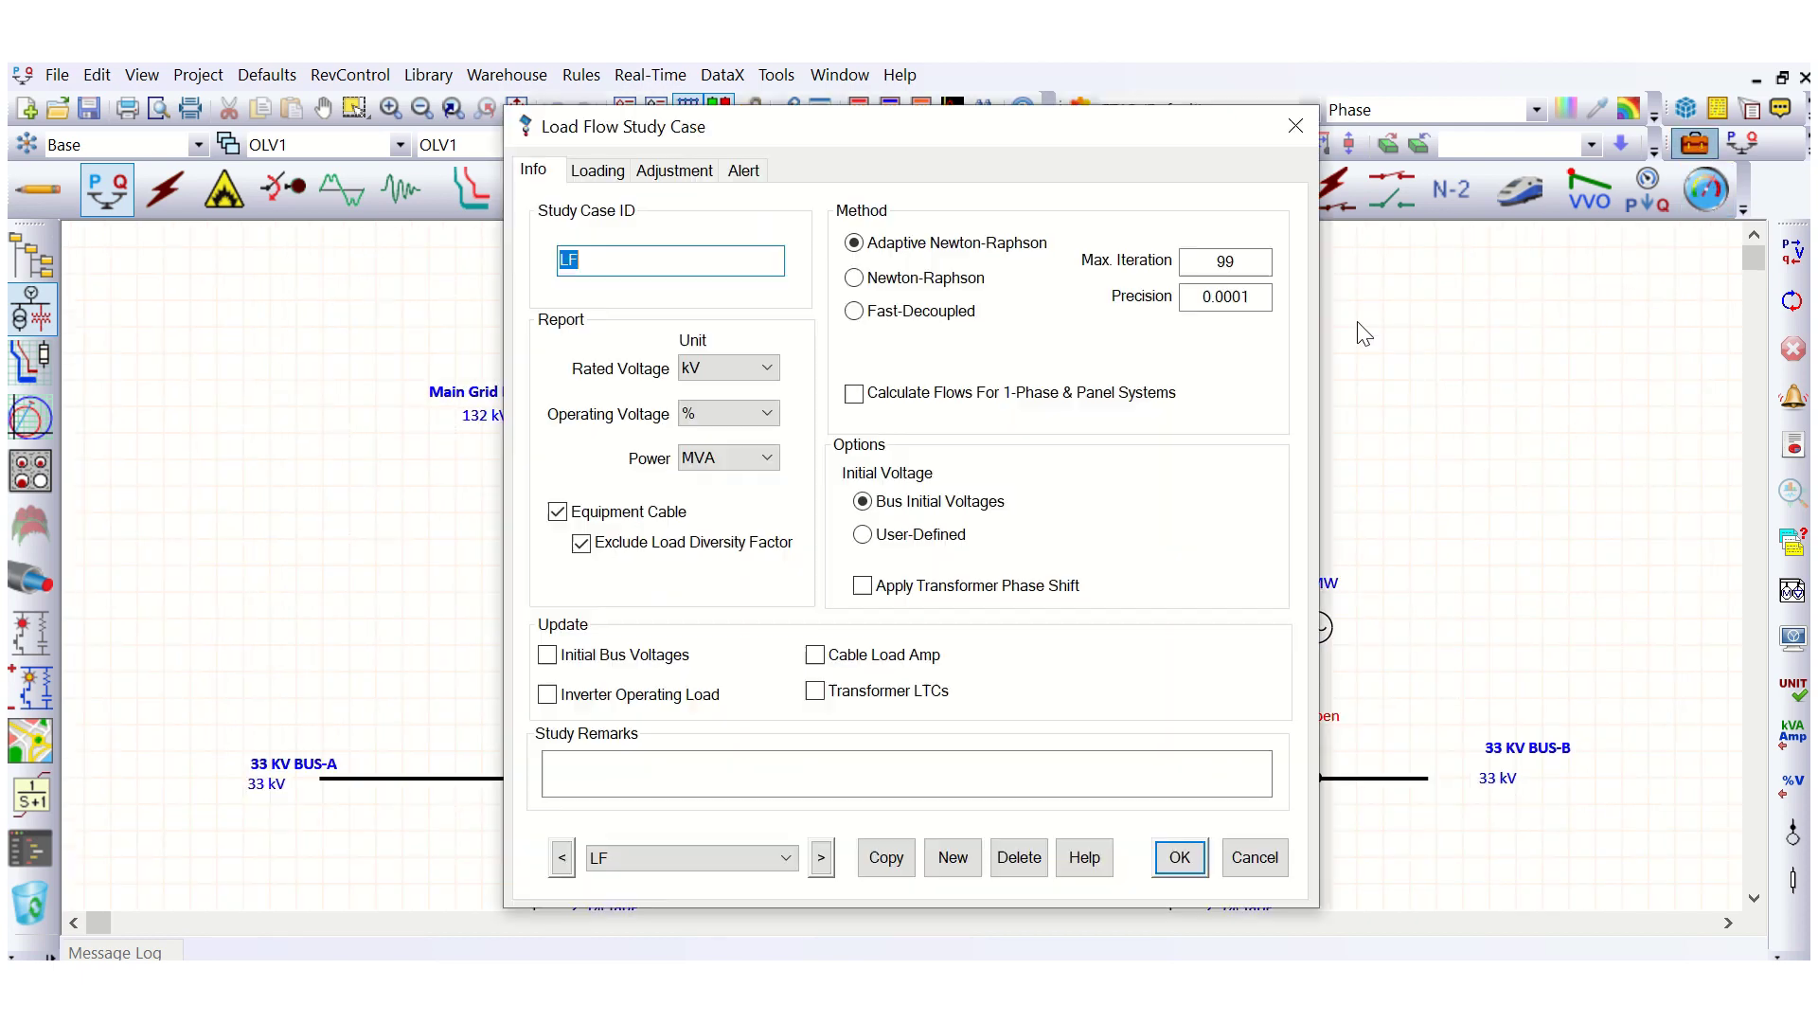
{"action": "left_click", "coordinate": [597, 171]}
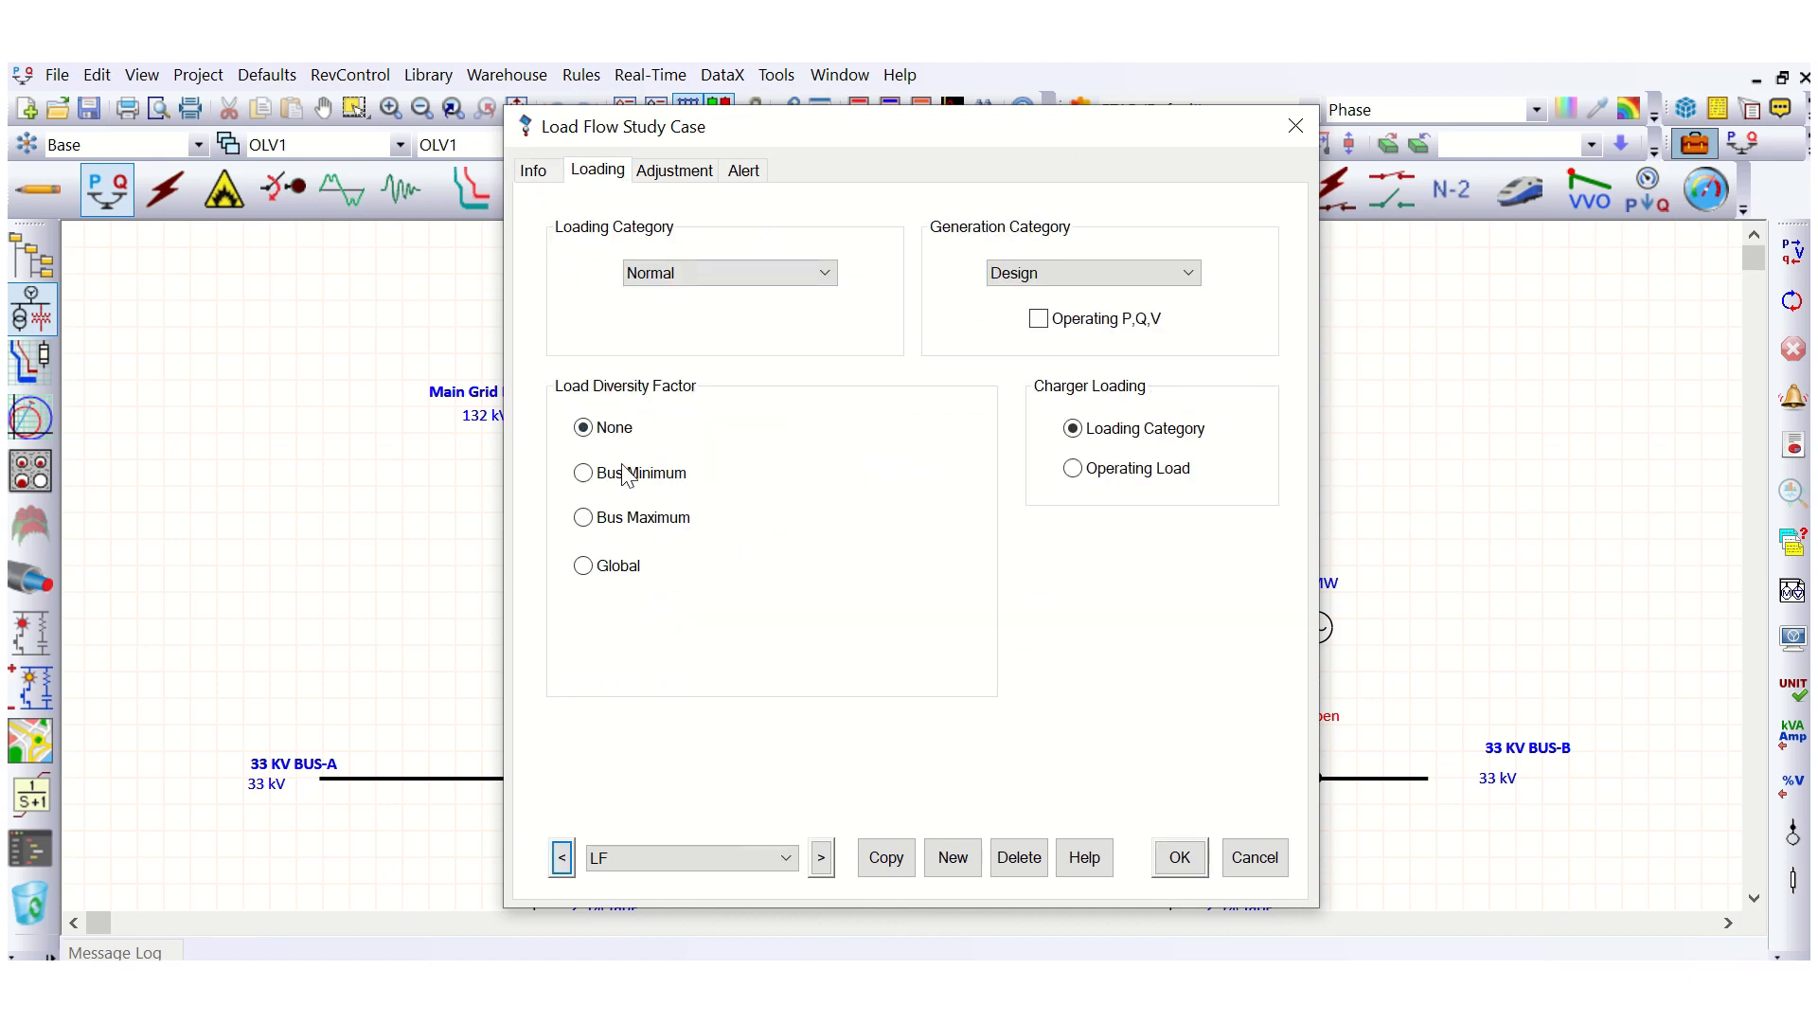
{"action": "left_click", "coordinate": [1180, 857]}
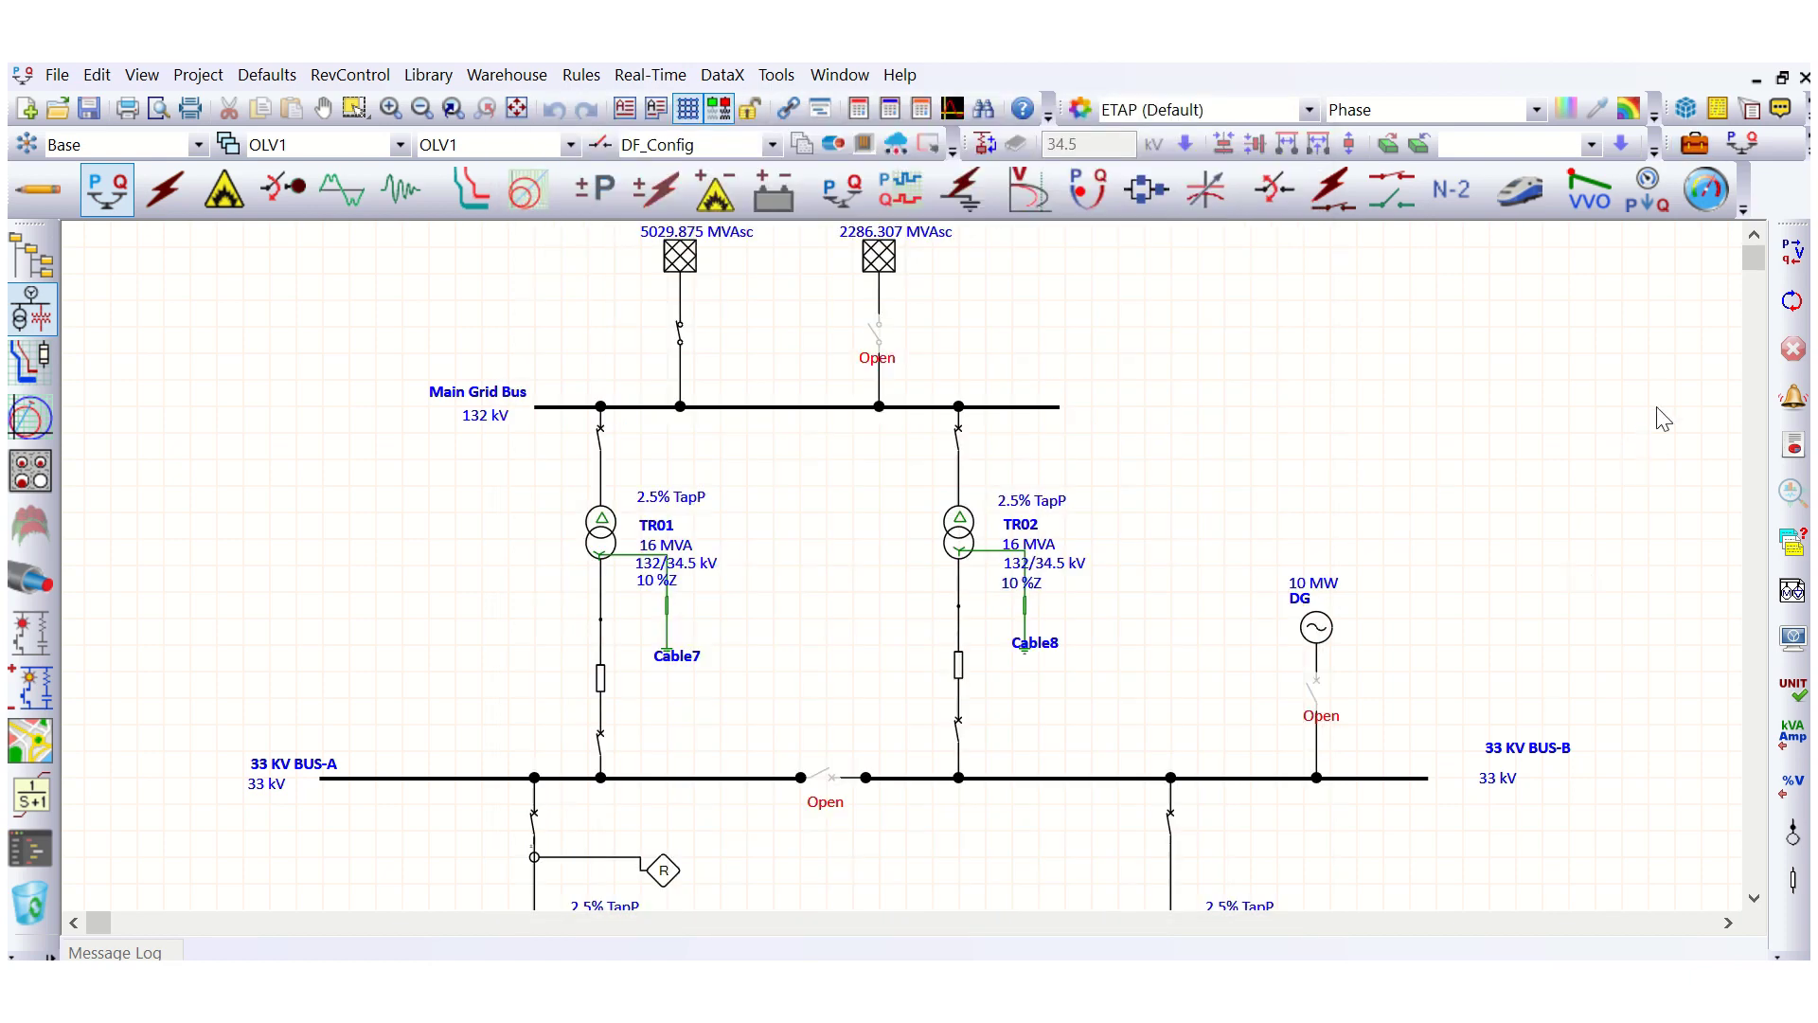
{"action": "left_click", "coordinate": [1790, 252]}
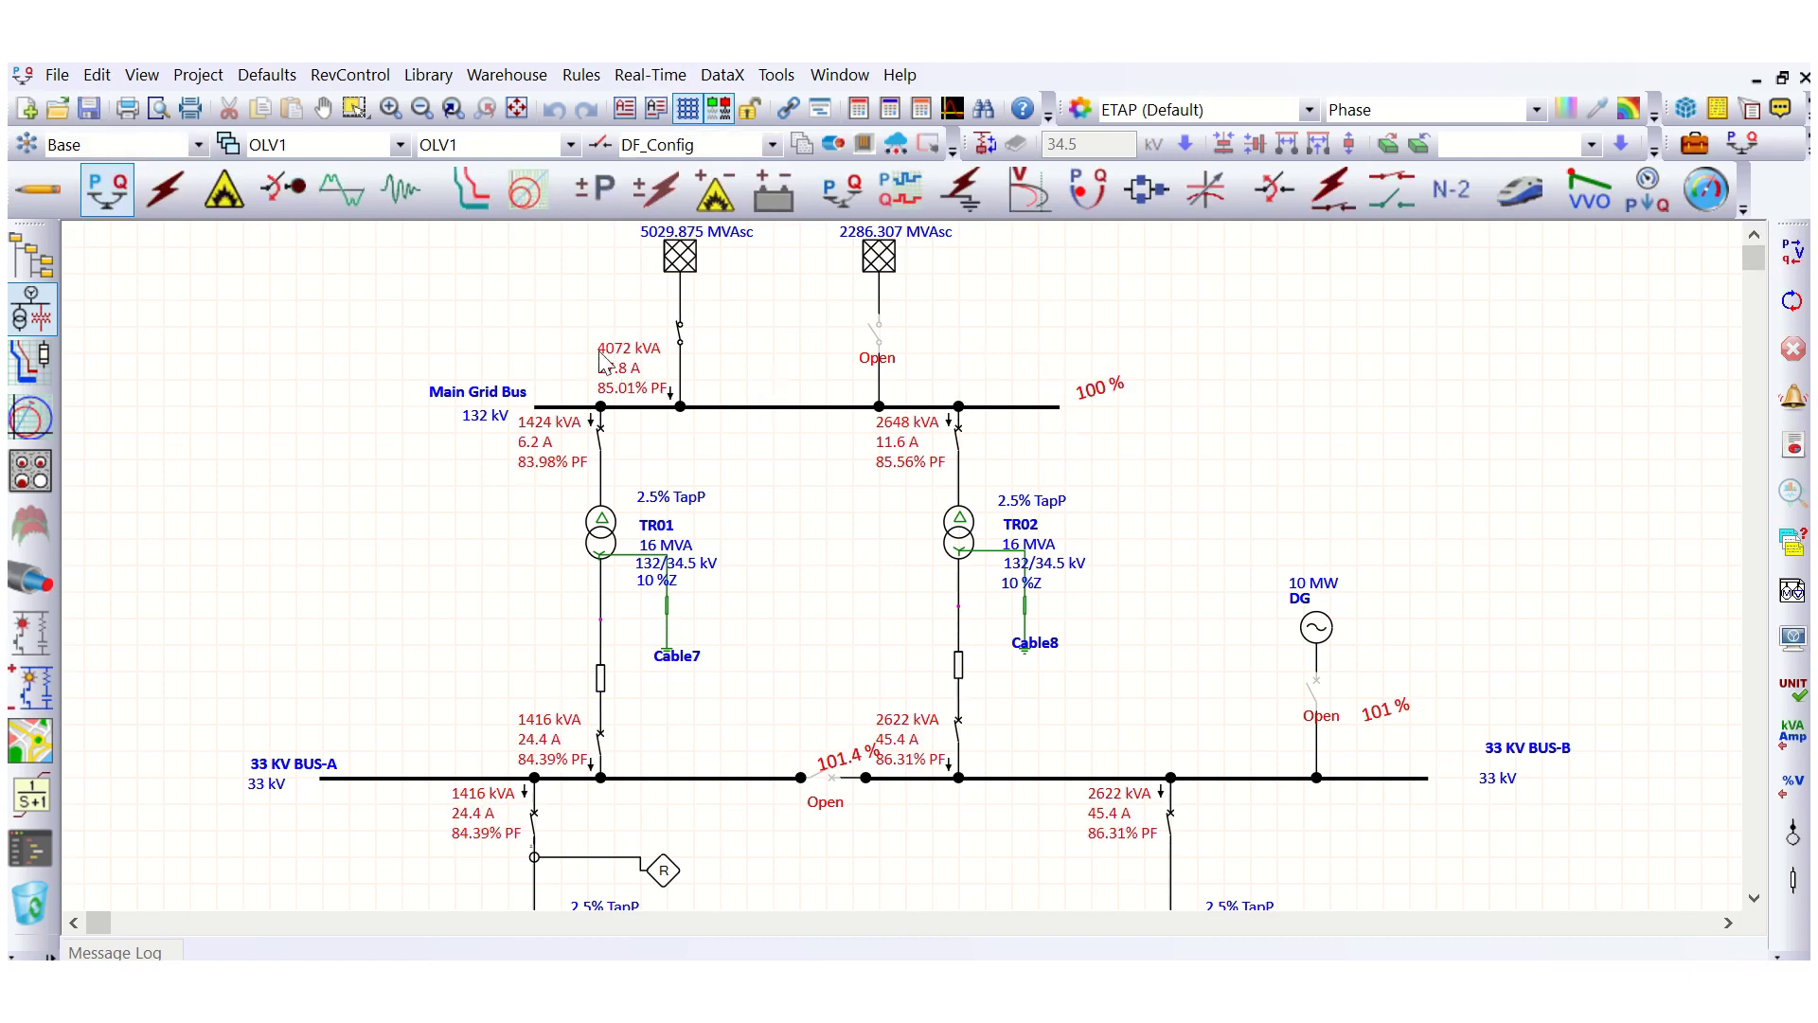
{"action": "scroll", "coordinate": [620, 331], "scroll_direction": "up", "scroll_amount": 1}
{"action": "scroll", "coordinate": [688, 378], "scroll_direction": "up", "scroll_amount": 1}
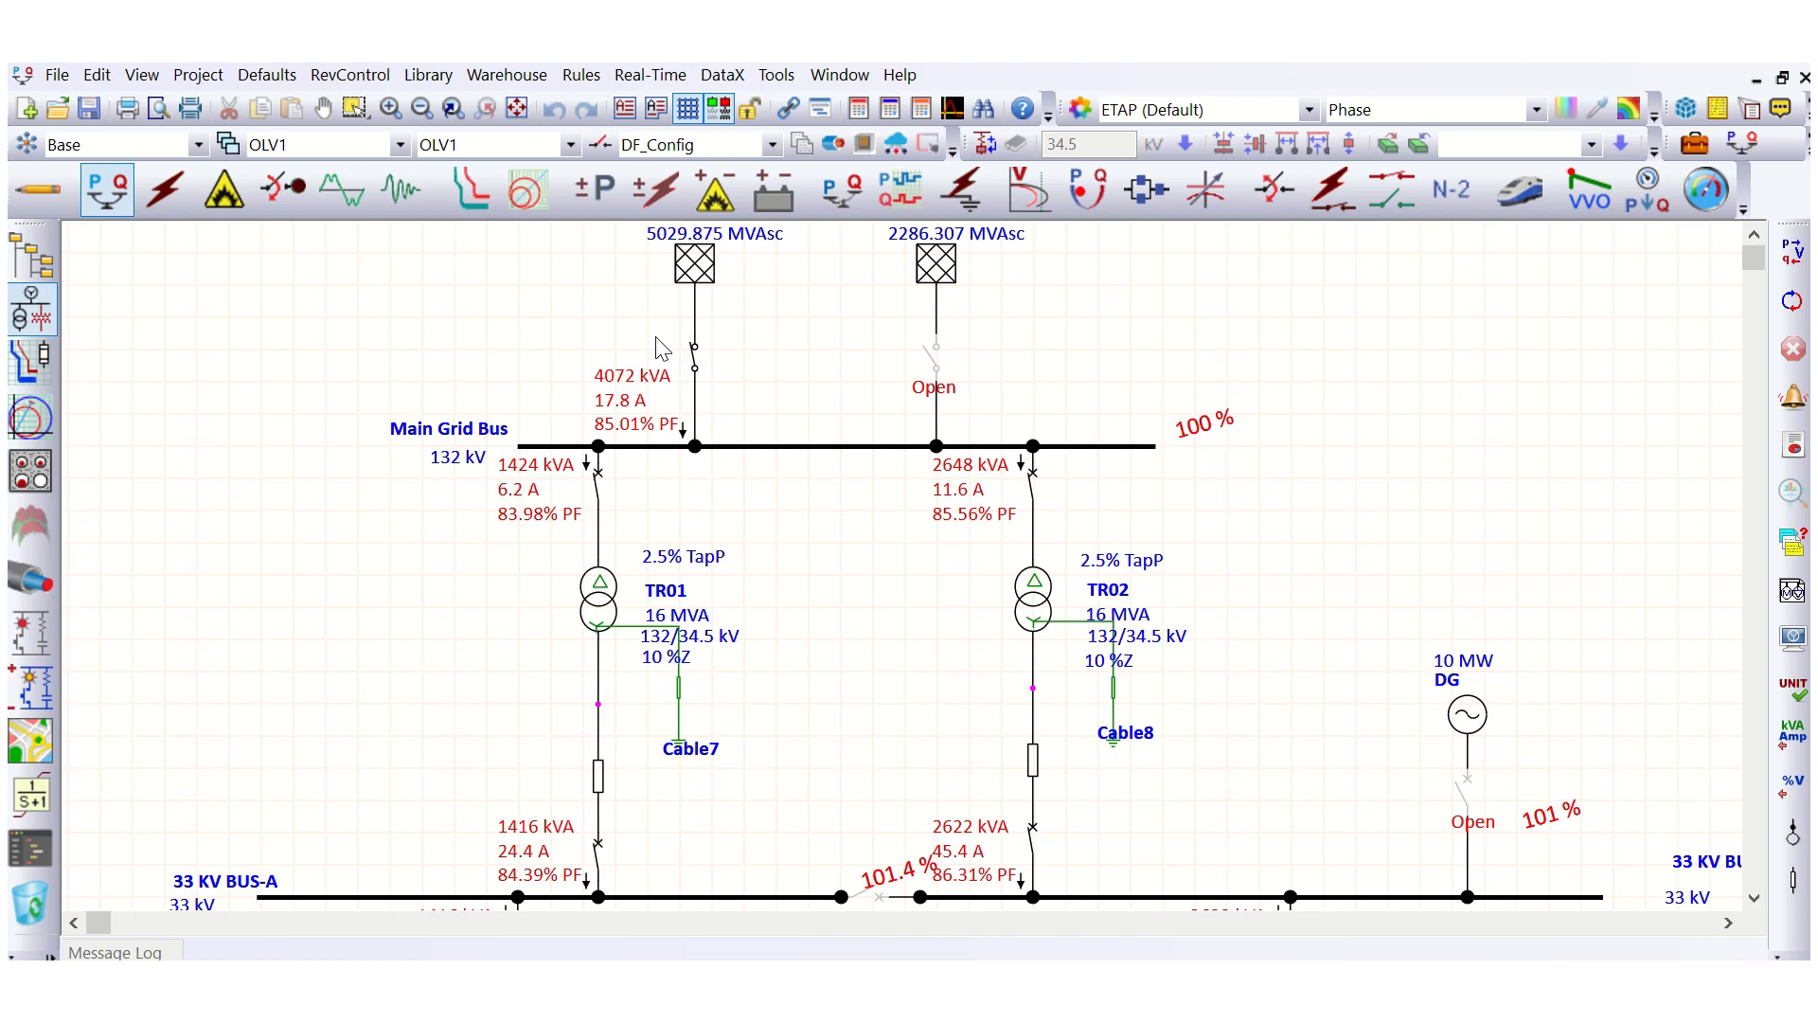
{"action": "scroll", "coordinate": [633, 378], "scroll_direction": "up", "scroll_amount": 1}
{"action": "scroll", "coordinate": [653, 454], "scroll_direction": "up", "scroll_amount": 1}
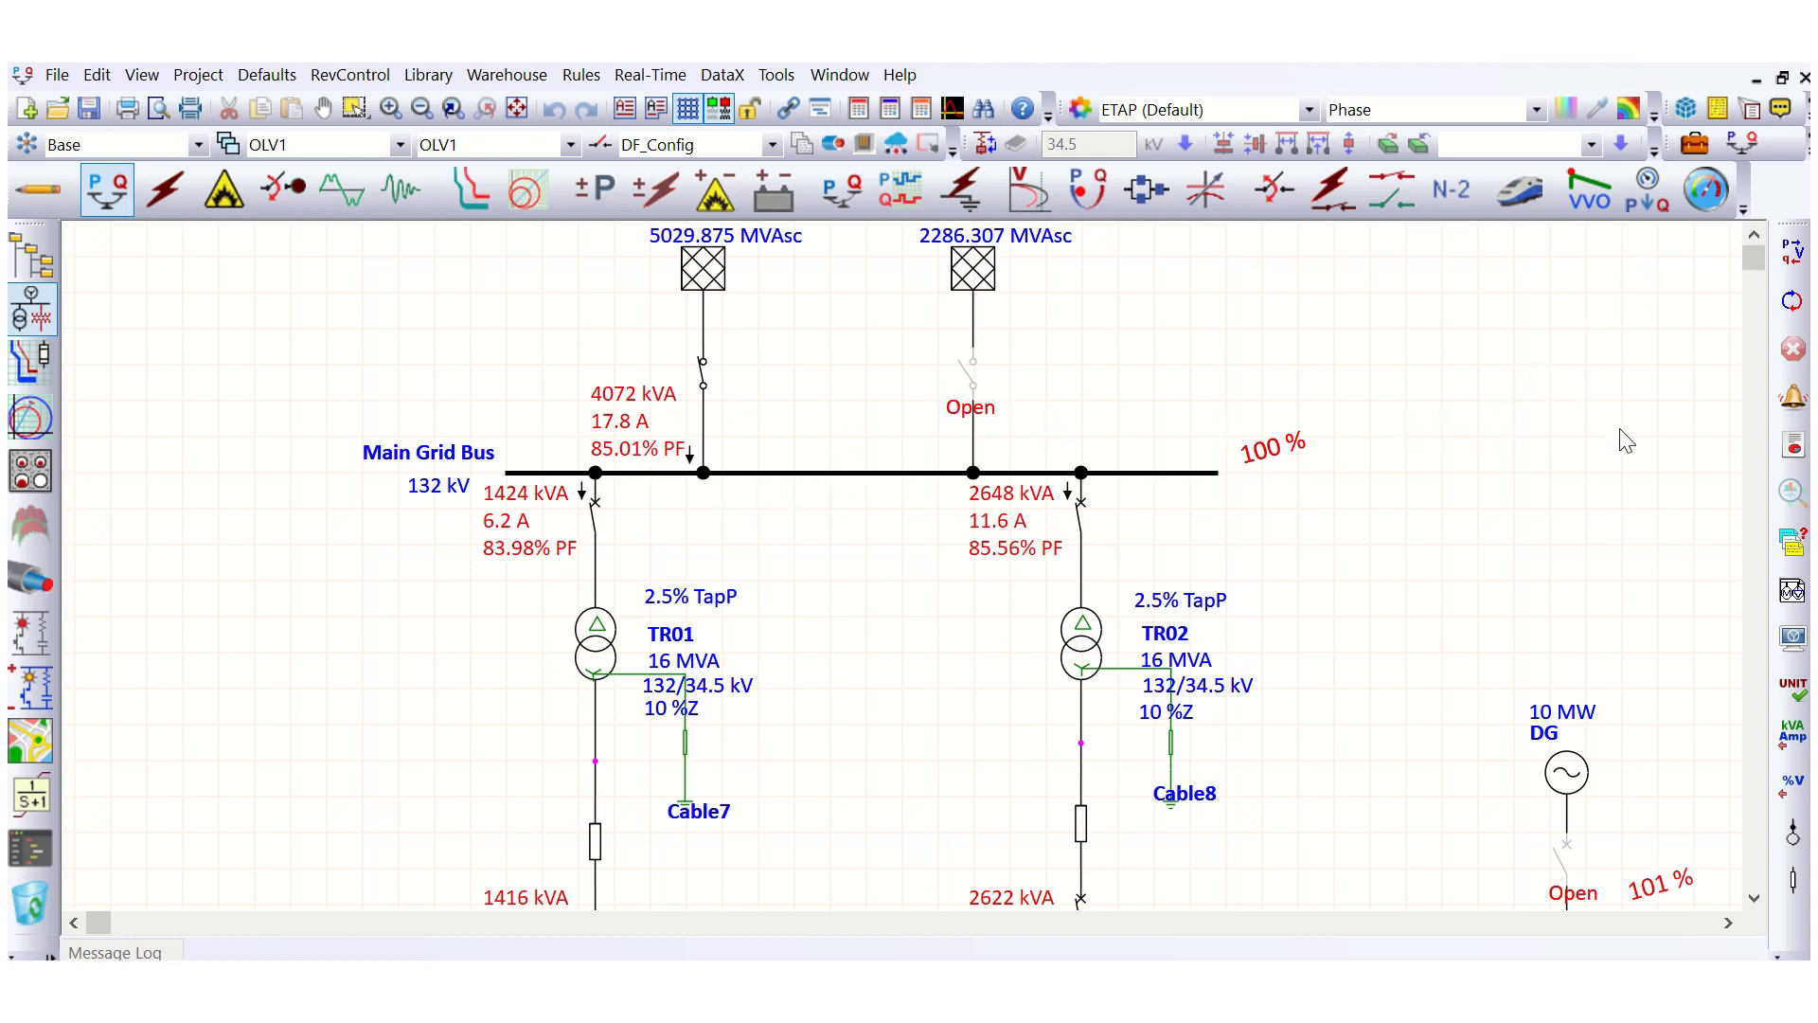
{"action": "left_click", "coordinate": [1792, 638]}
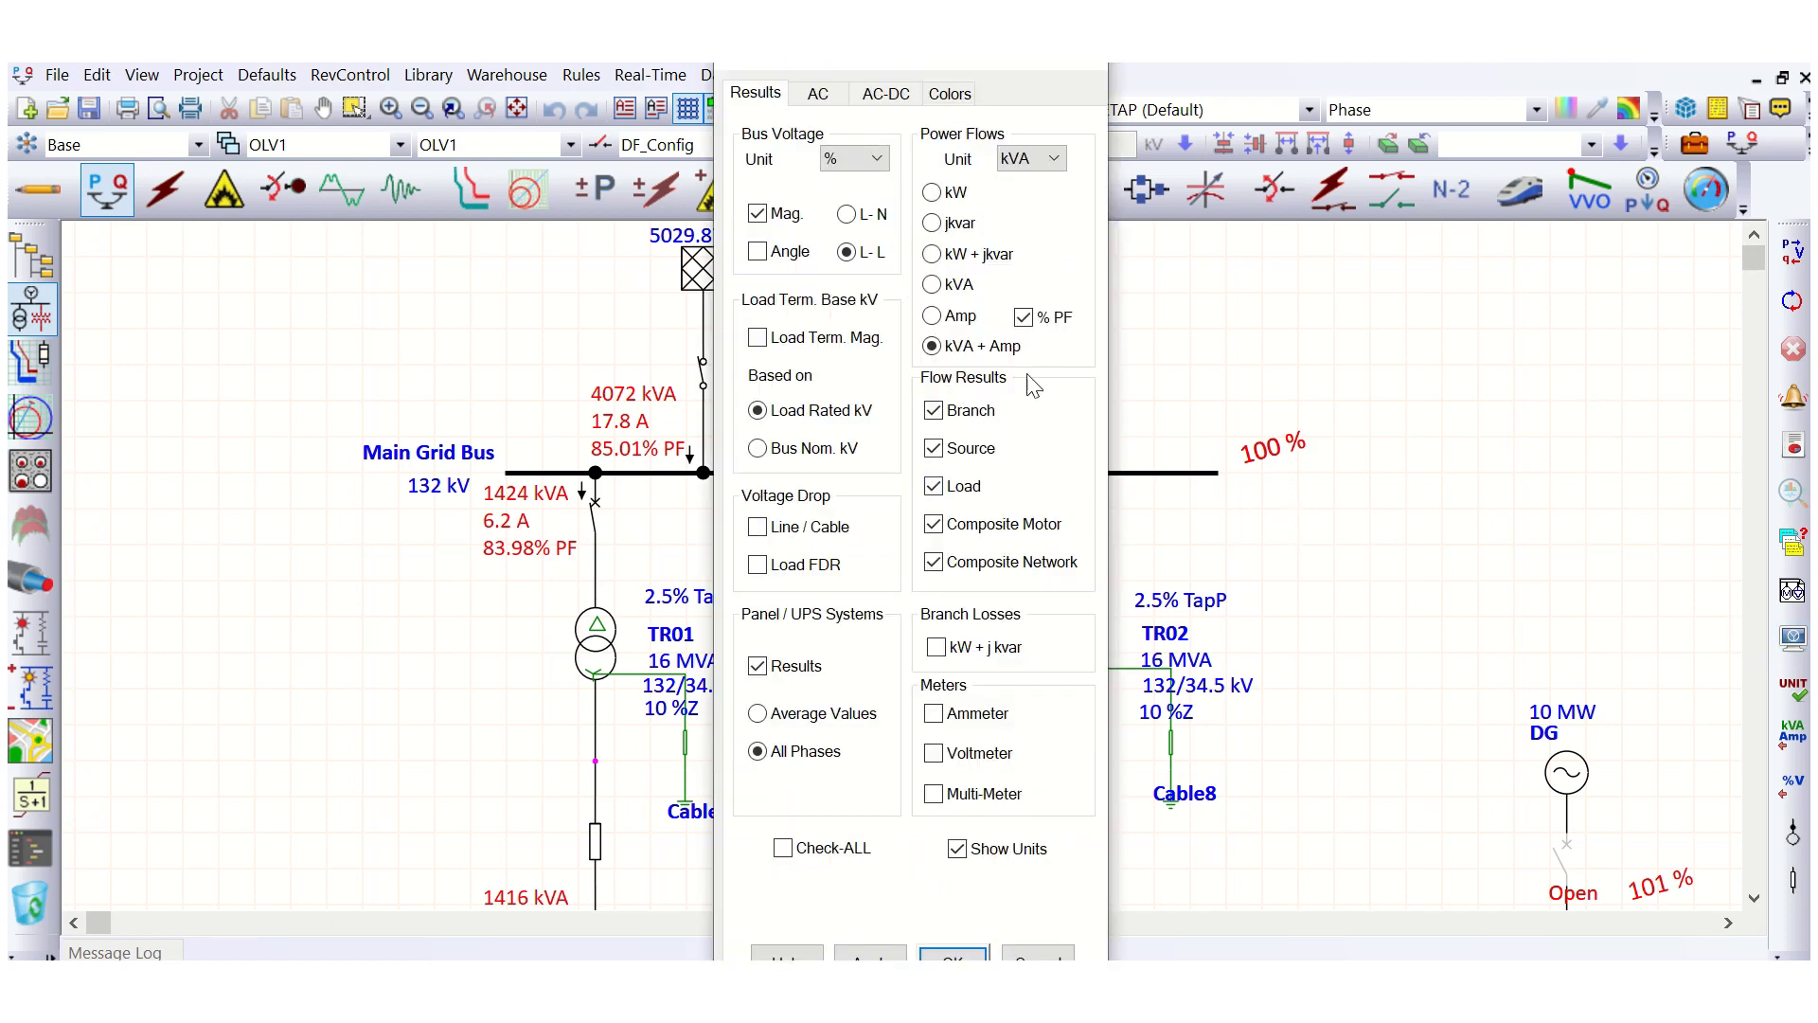
{"action": "left_click", "coordinate": [981, 268]}
{"action": "left_click", "coordinate": [953, 951]}
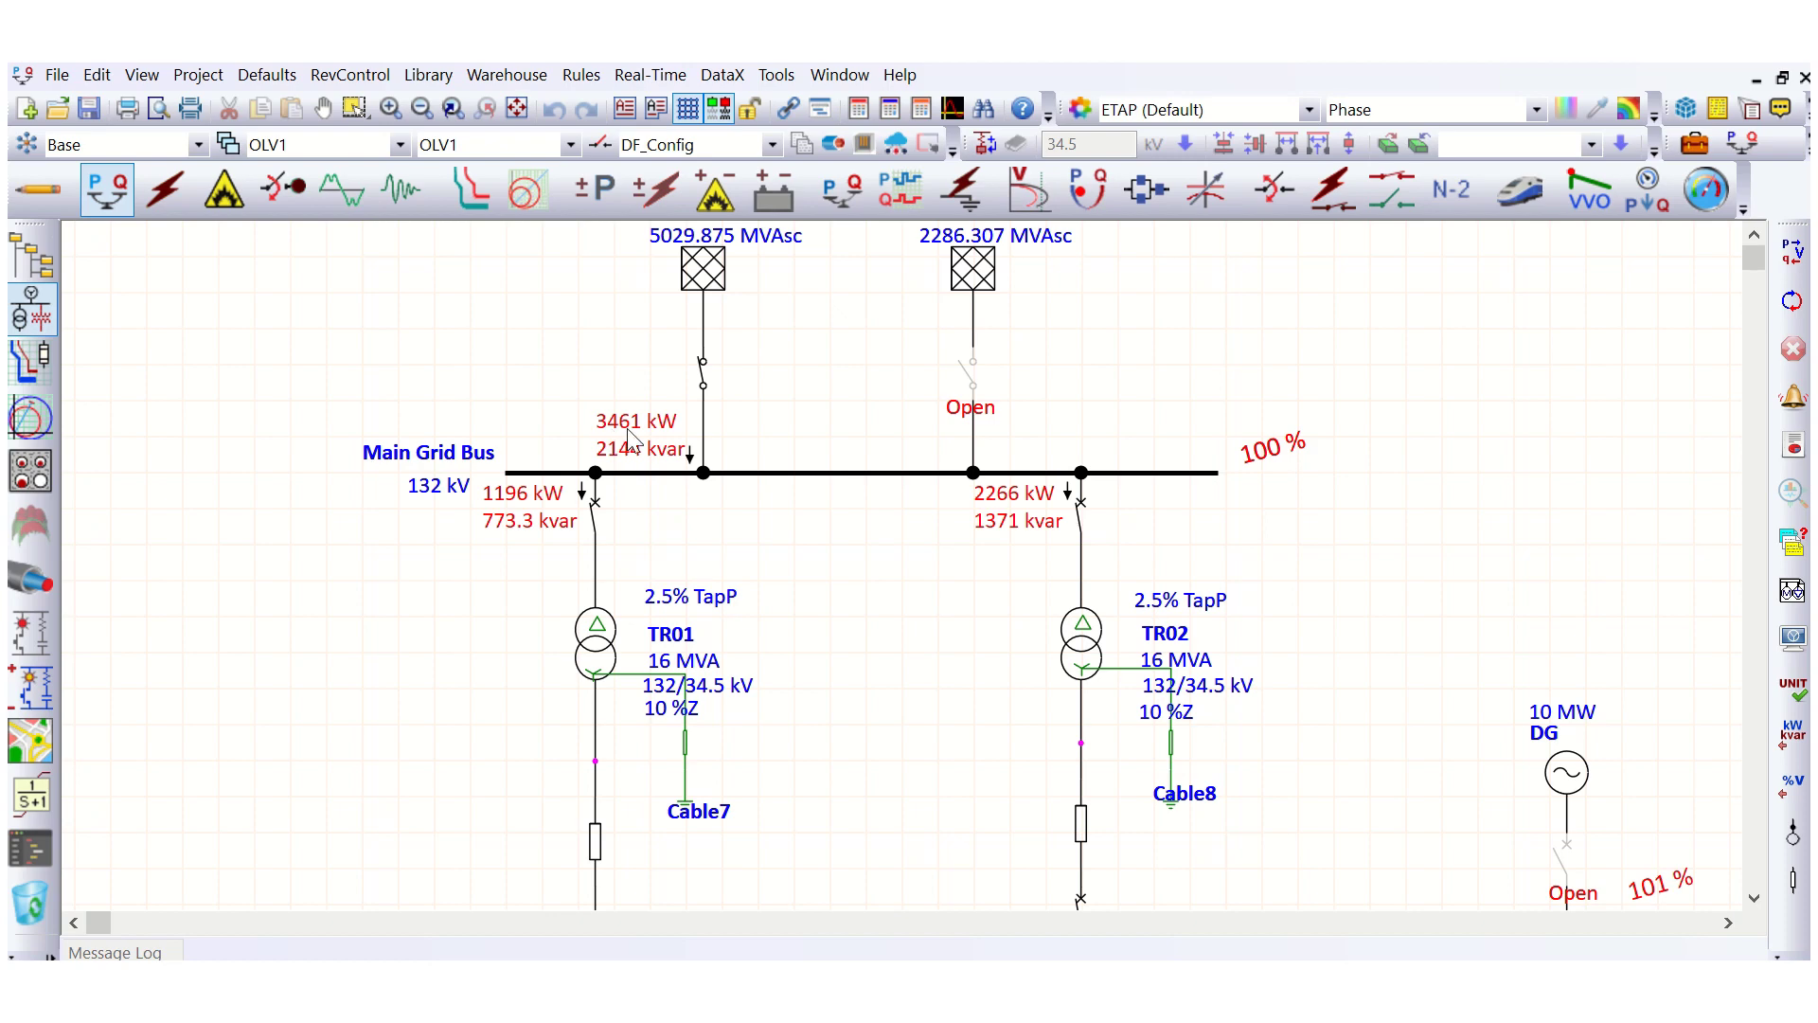
{"action": "scroll", "coordinate": [613, 431], "scroll_direction": "up", "scroll_amount": 1}
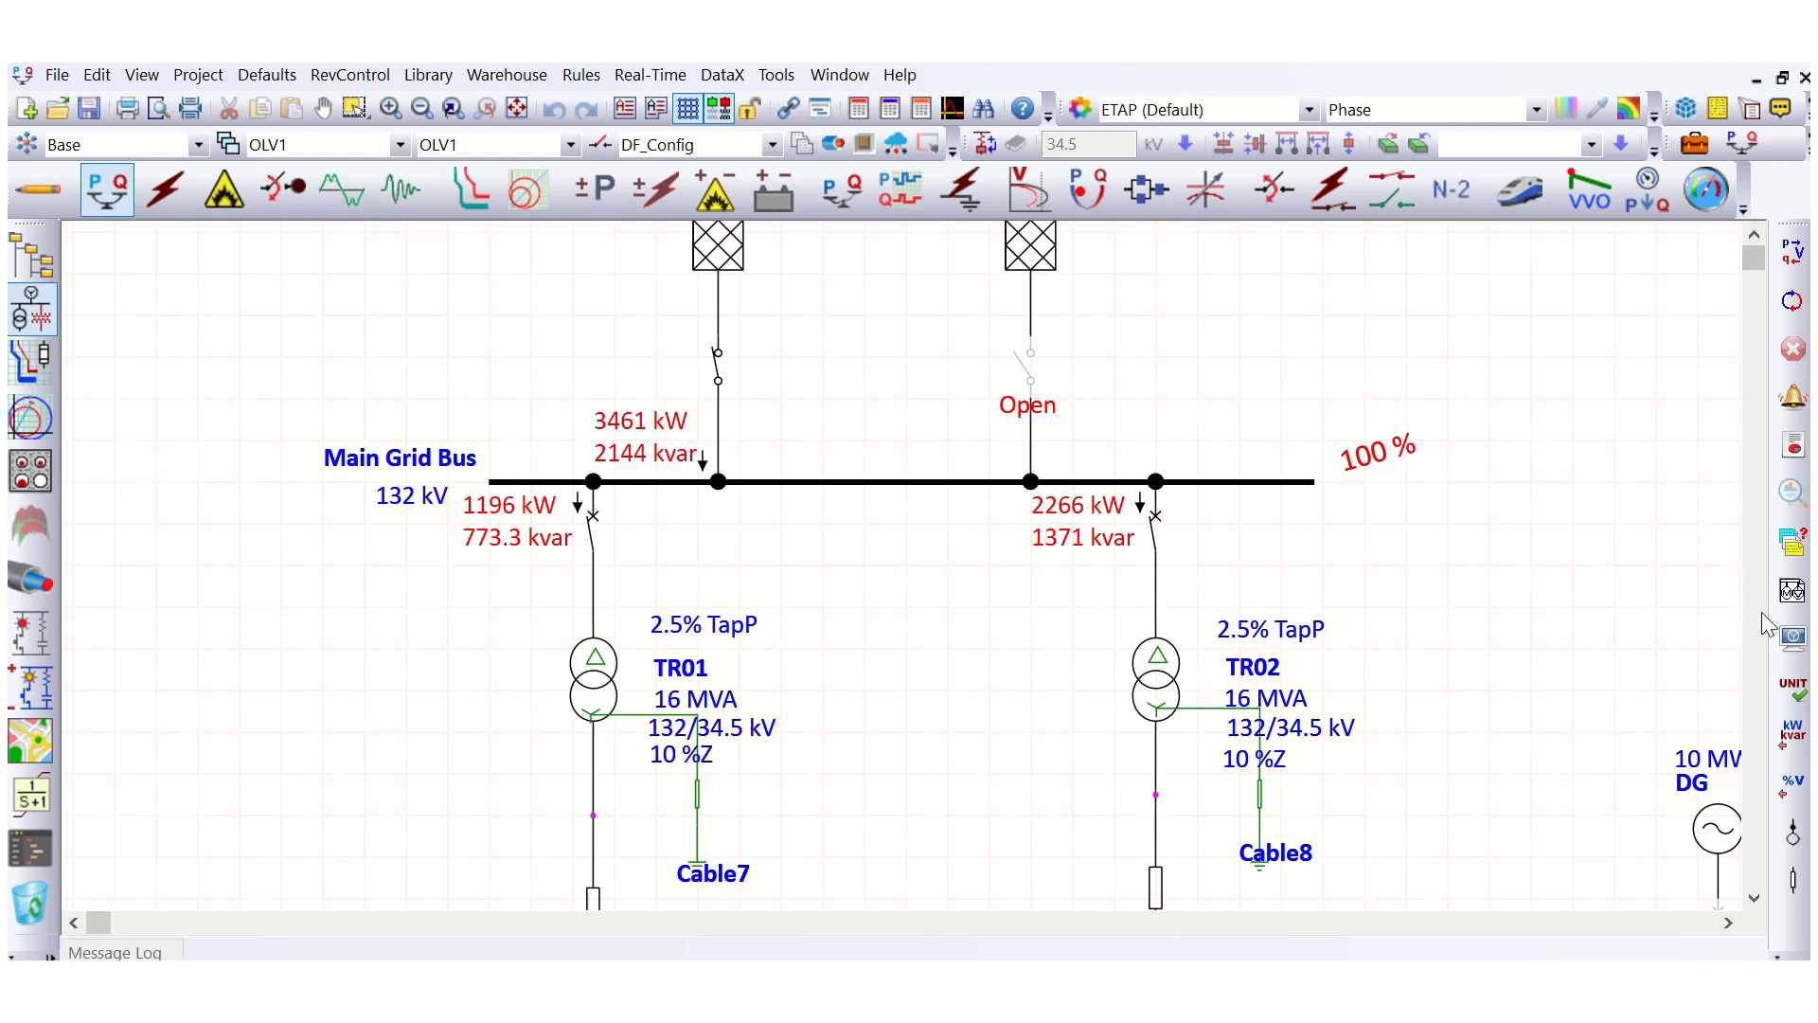
{"action": "left_click", "coordinate": [1796, 639]}
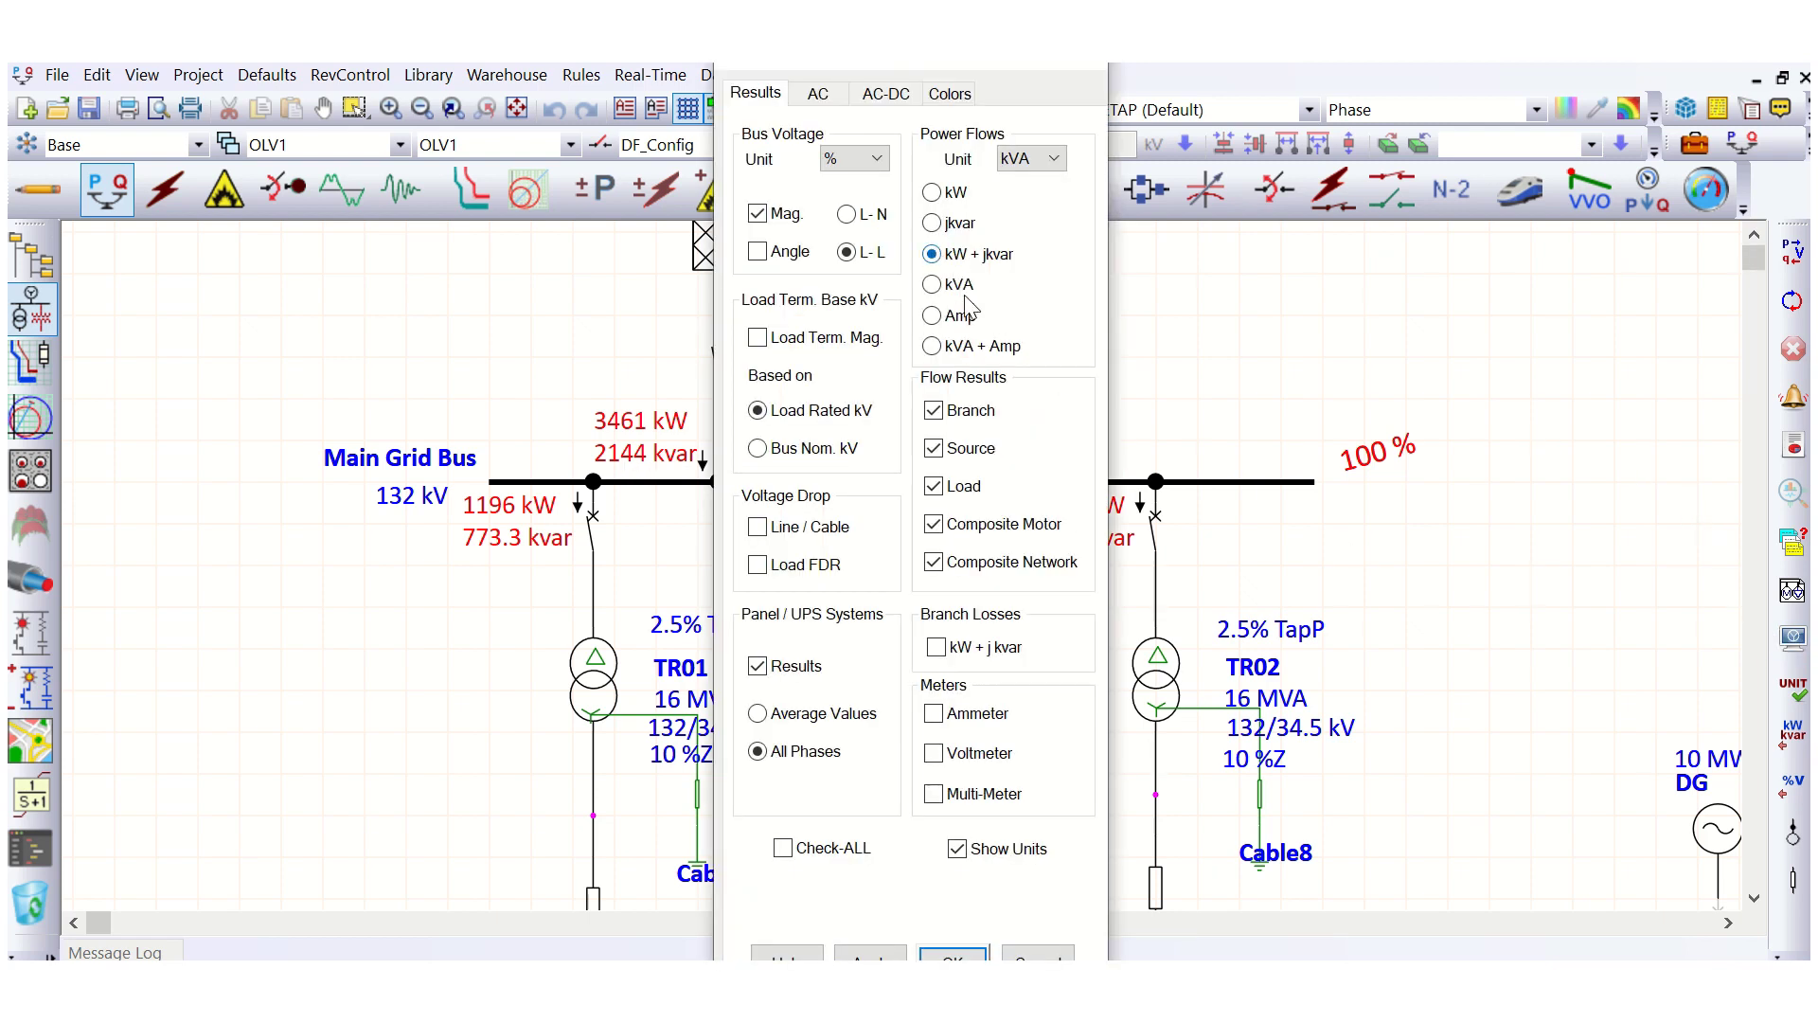
{"action": "left_click", "coordinate": [947, 347]}
{"action": "left_click", "coordinate": [954, 954]}
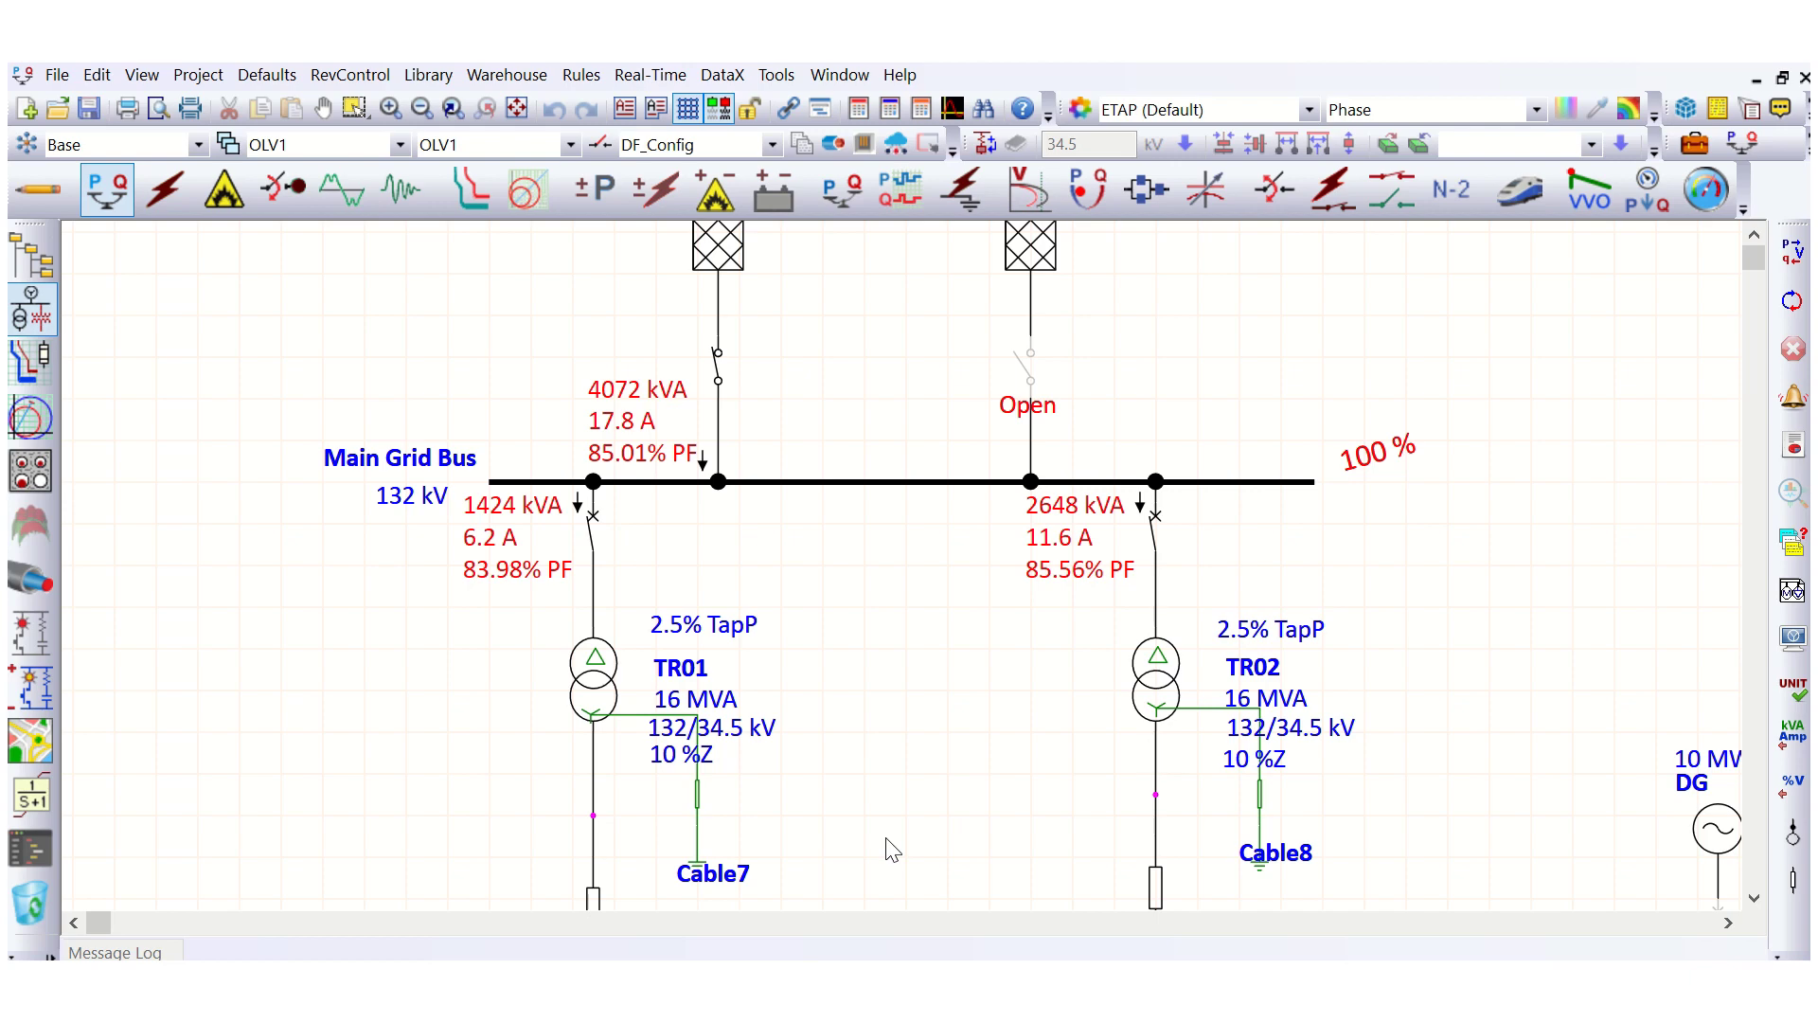
- Snip the Main Grid Bus and transformer results area, then minimize Snipping Tool
{"action": "left_click", "coordinate": [1004, 956]}
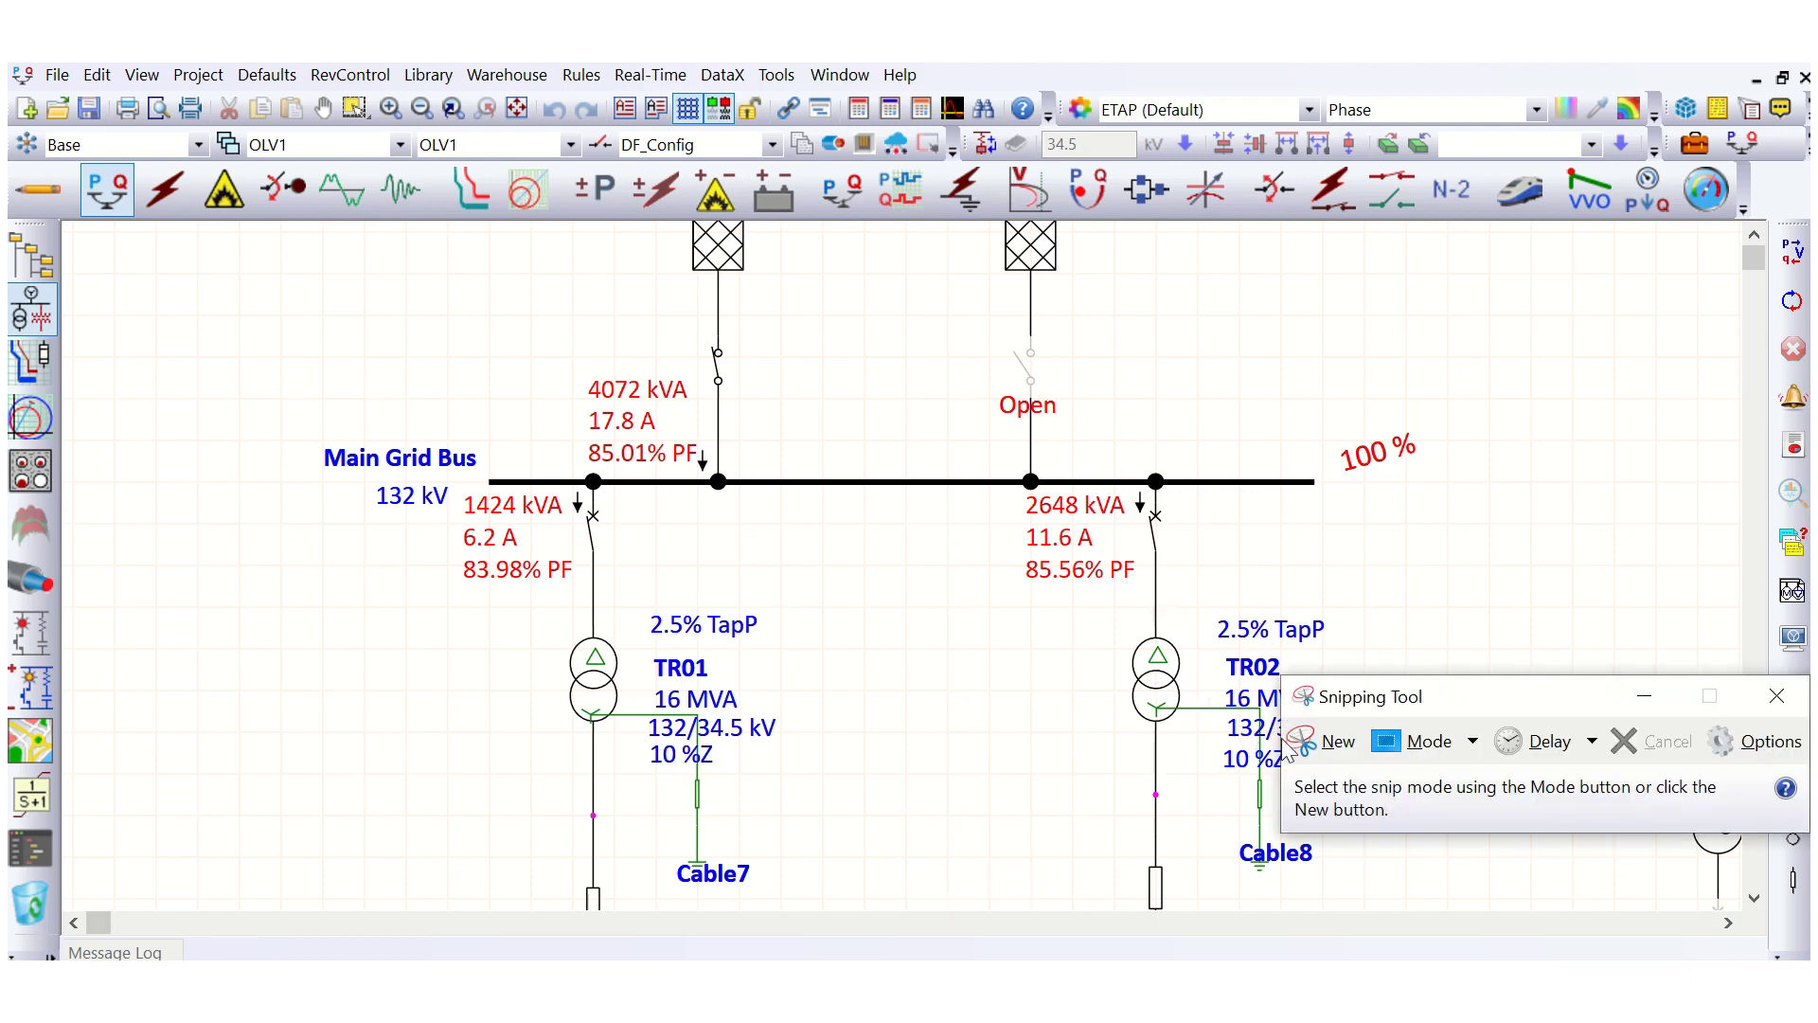
{"action": "left_click", "coordinate": [1330, 741]}
{"action": "left_click_drag", "start_coordinate": [306, 327], "coordinate": [1417, 810]}
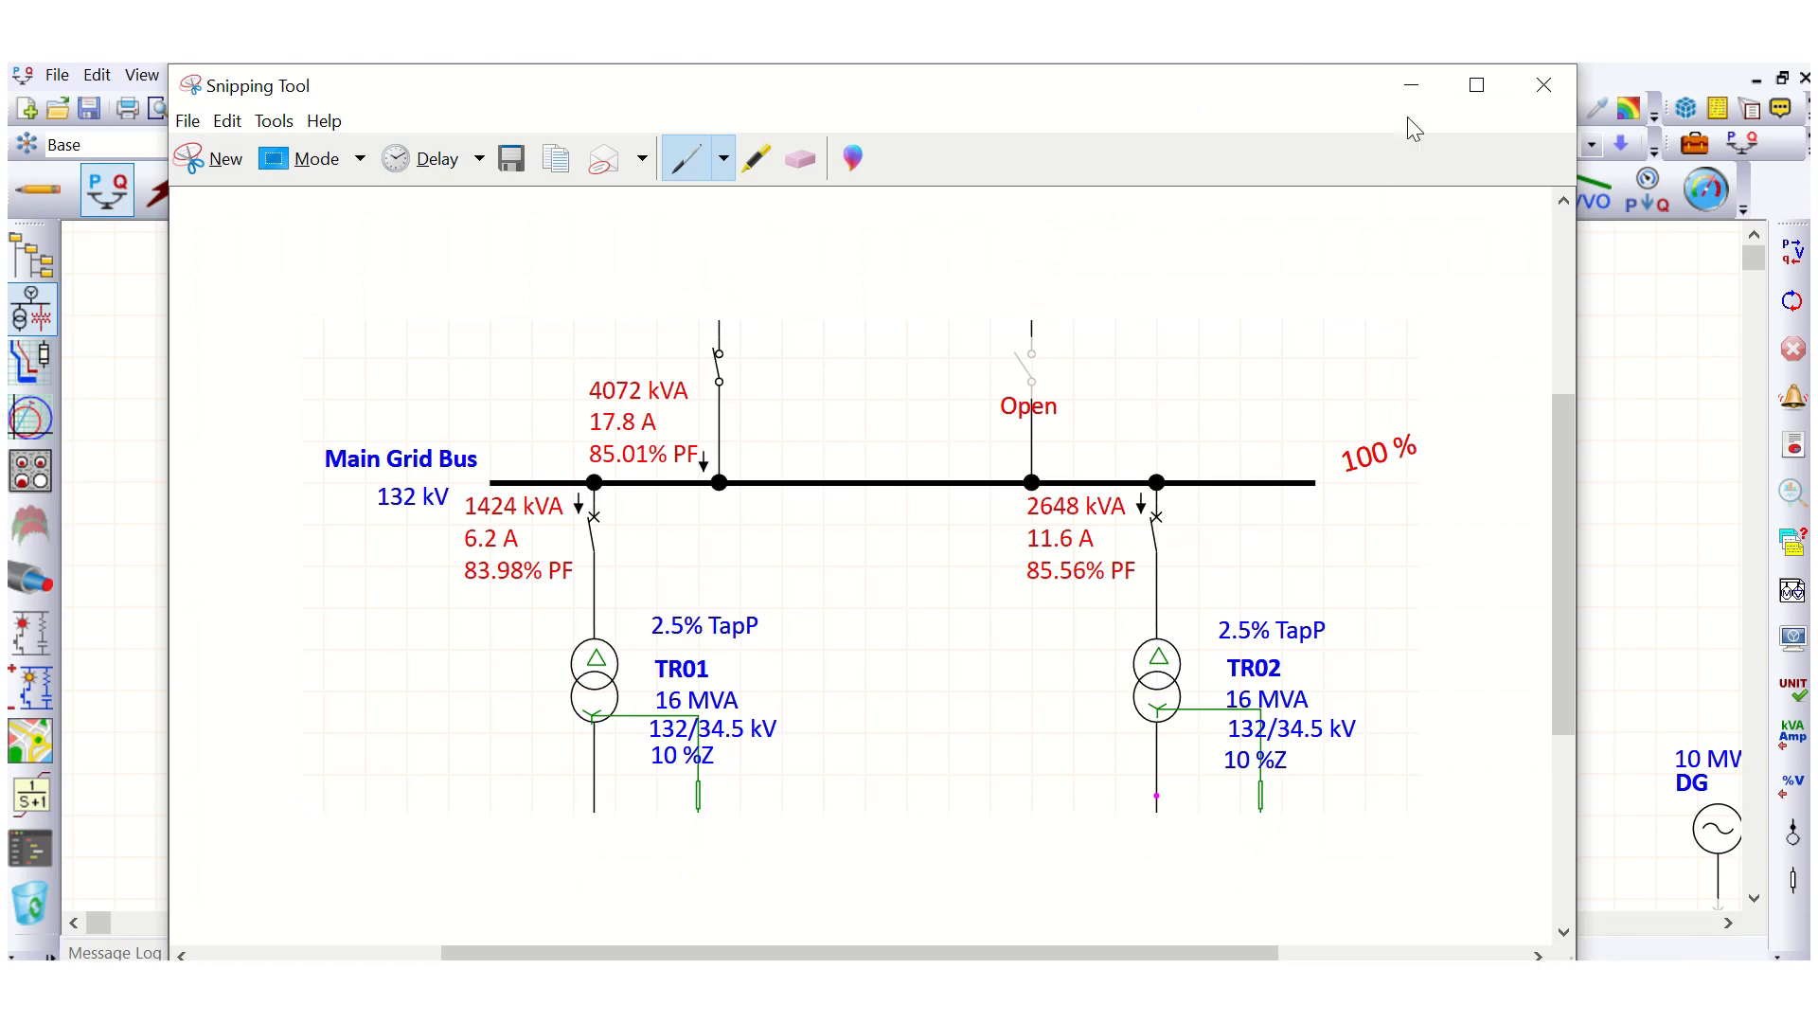
{"action": "left_click", "coordinate": [1410, 85]}
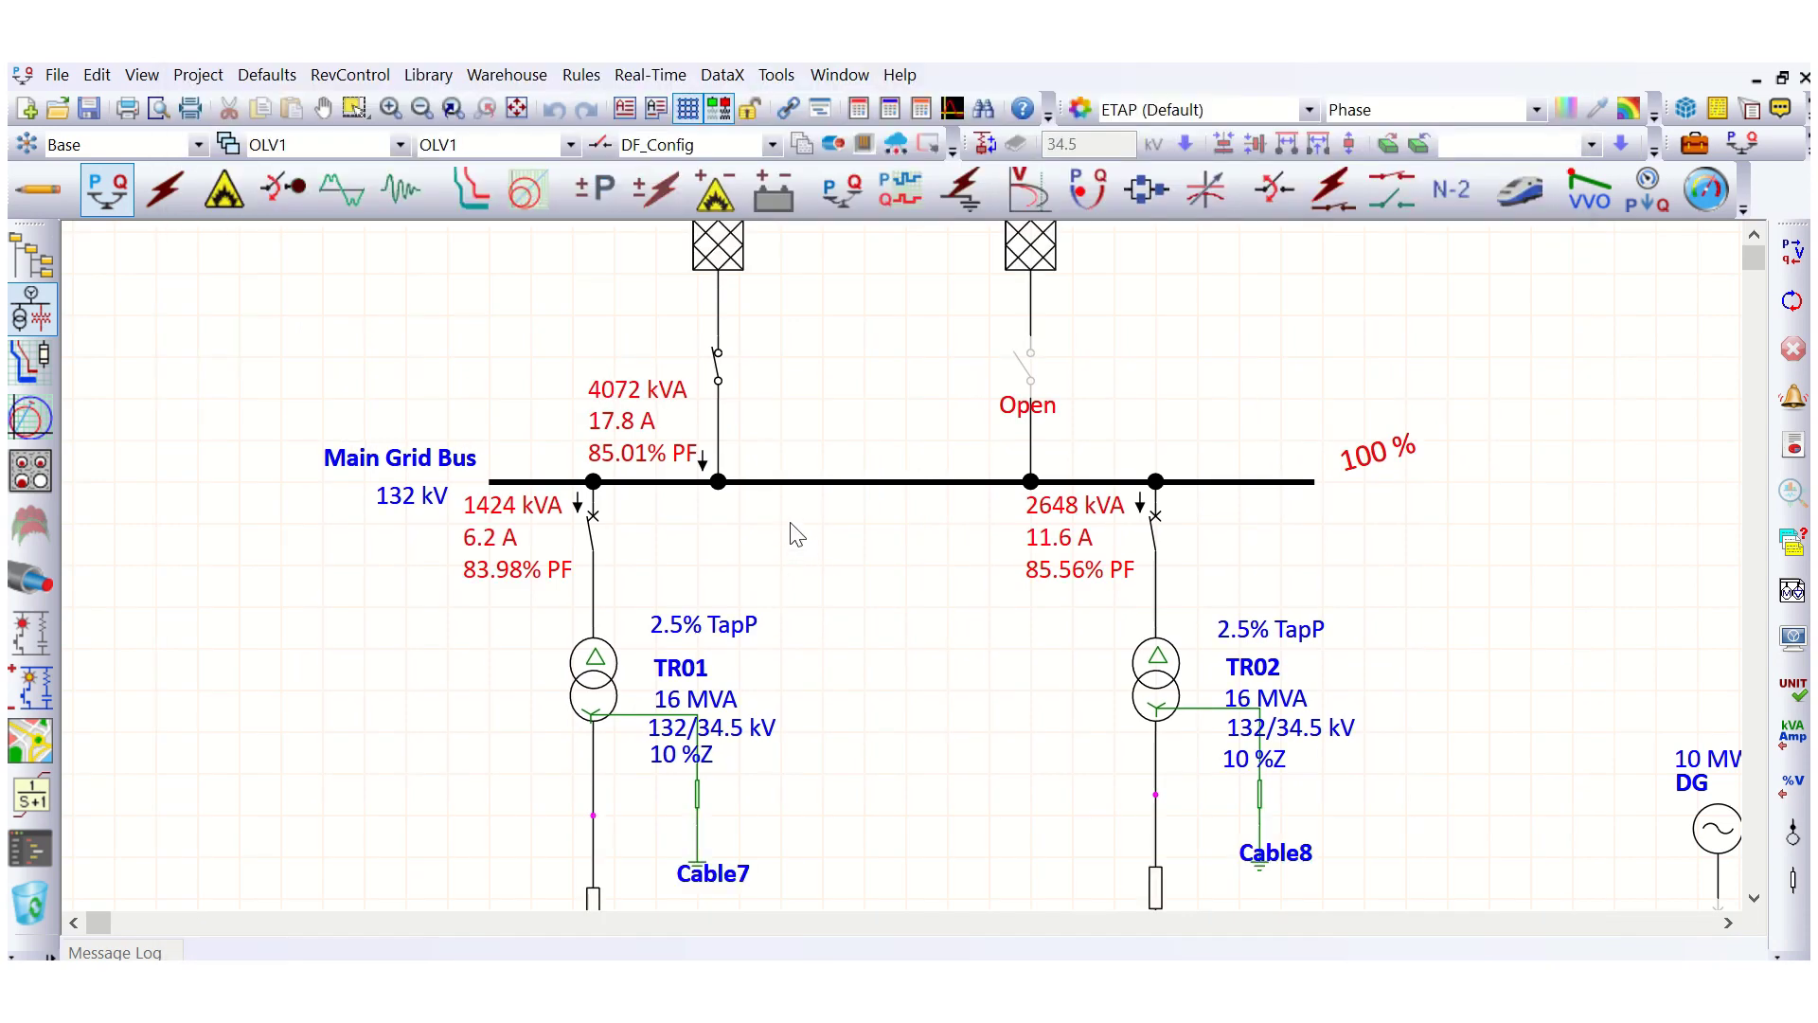
{"action": "scroll", "coordinate": [774, 620], "scroll_direction": "down", "scroll_amount": 1}
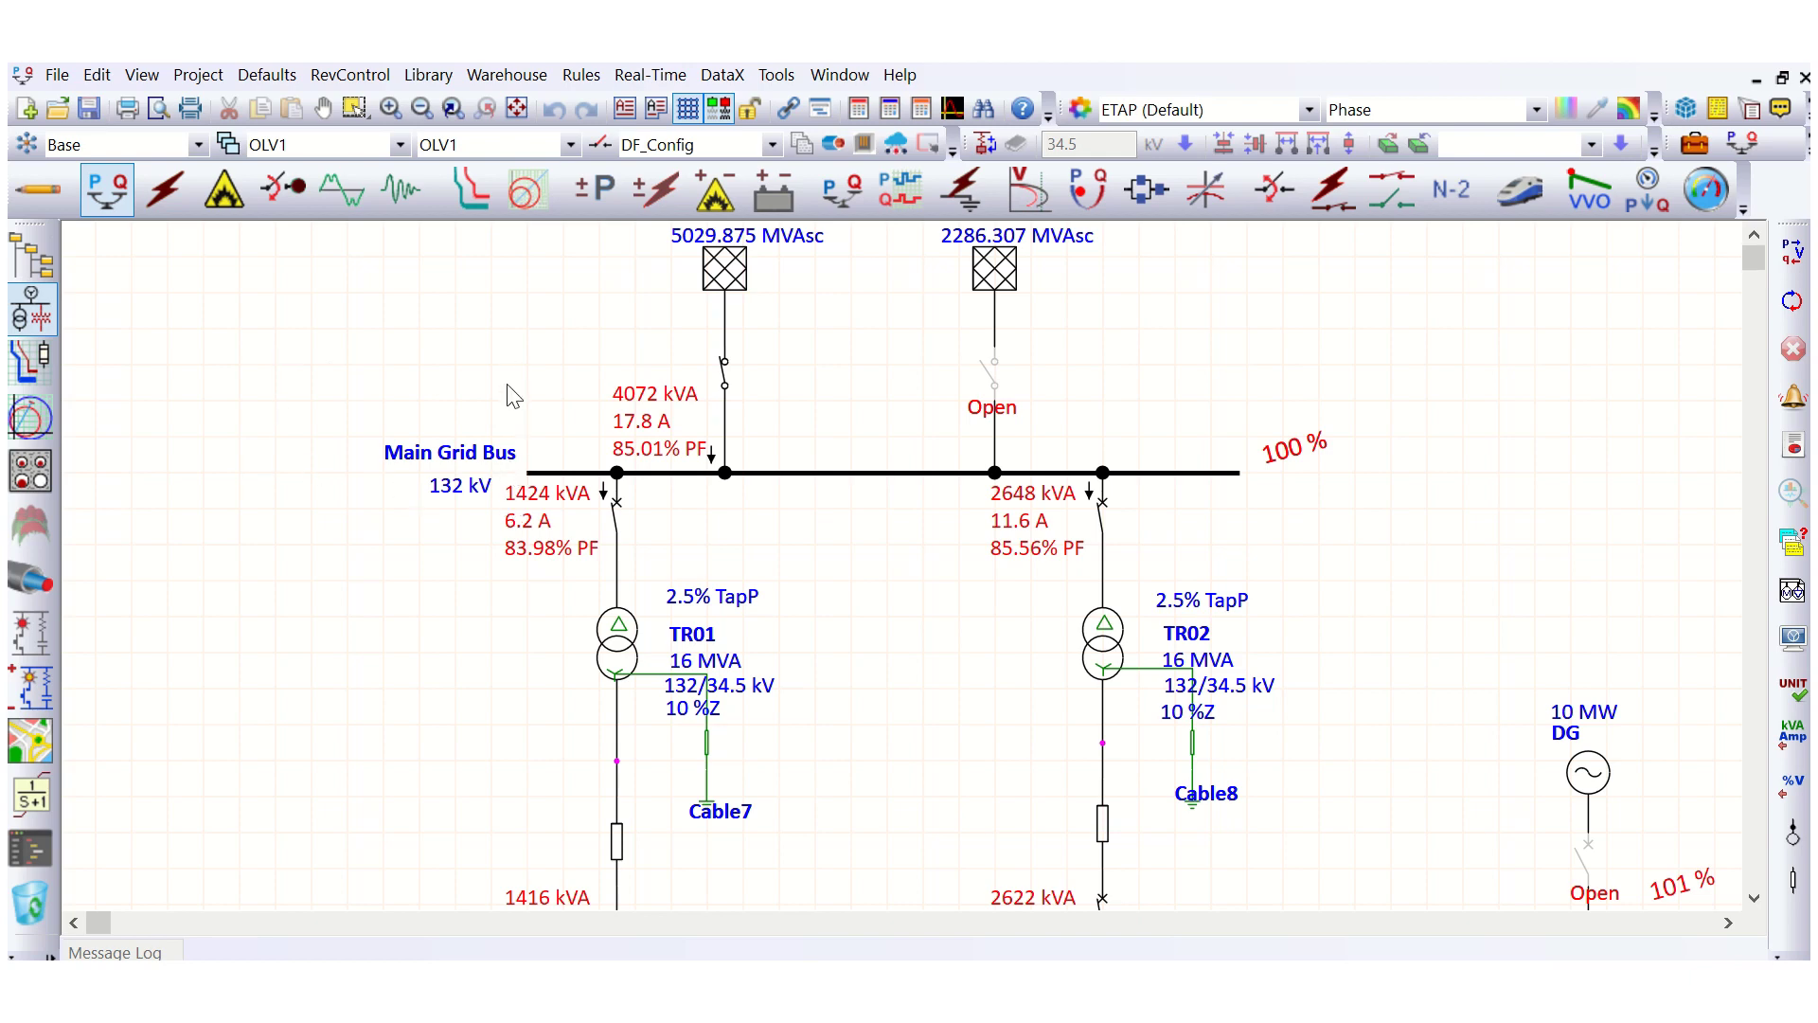
- Scroll the diagram up to the Main Grid Bus, its grid sources, TR01 and TR02
{"action": "scroll", "coordinate": [650, 479], "scroll_direction": "down", "scroll_amount": 2}
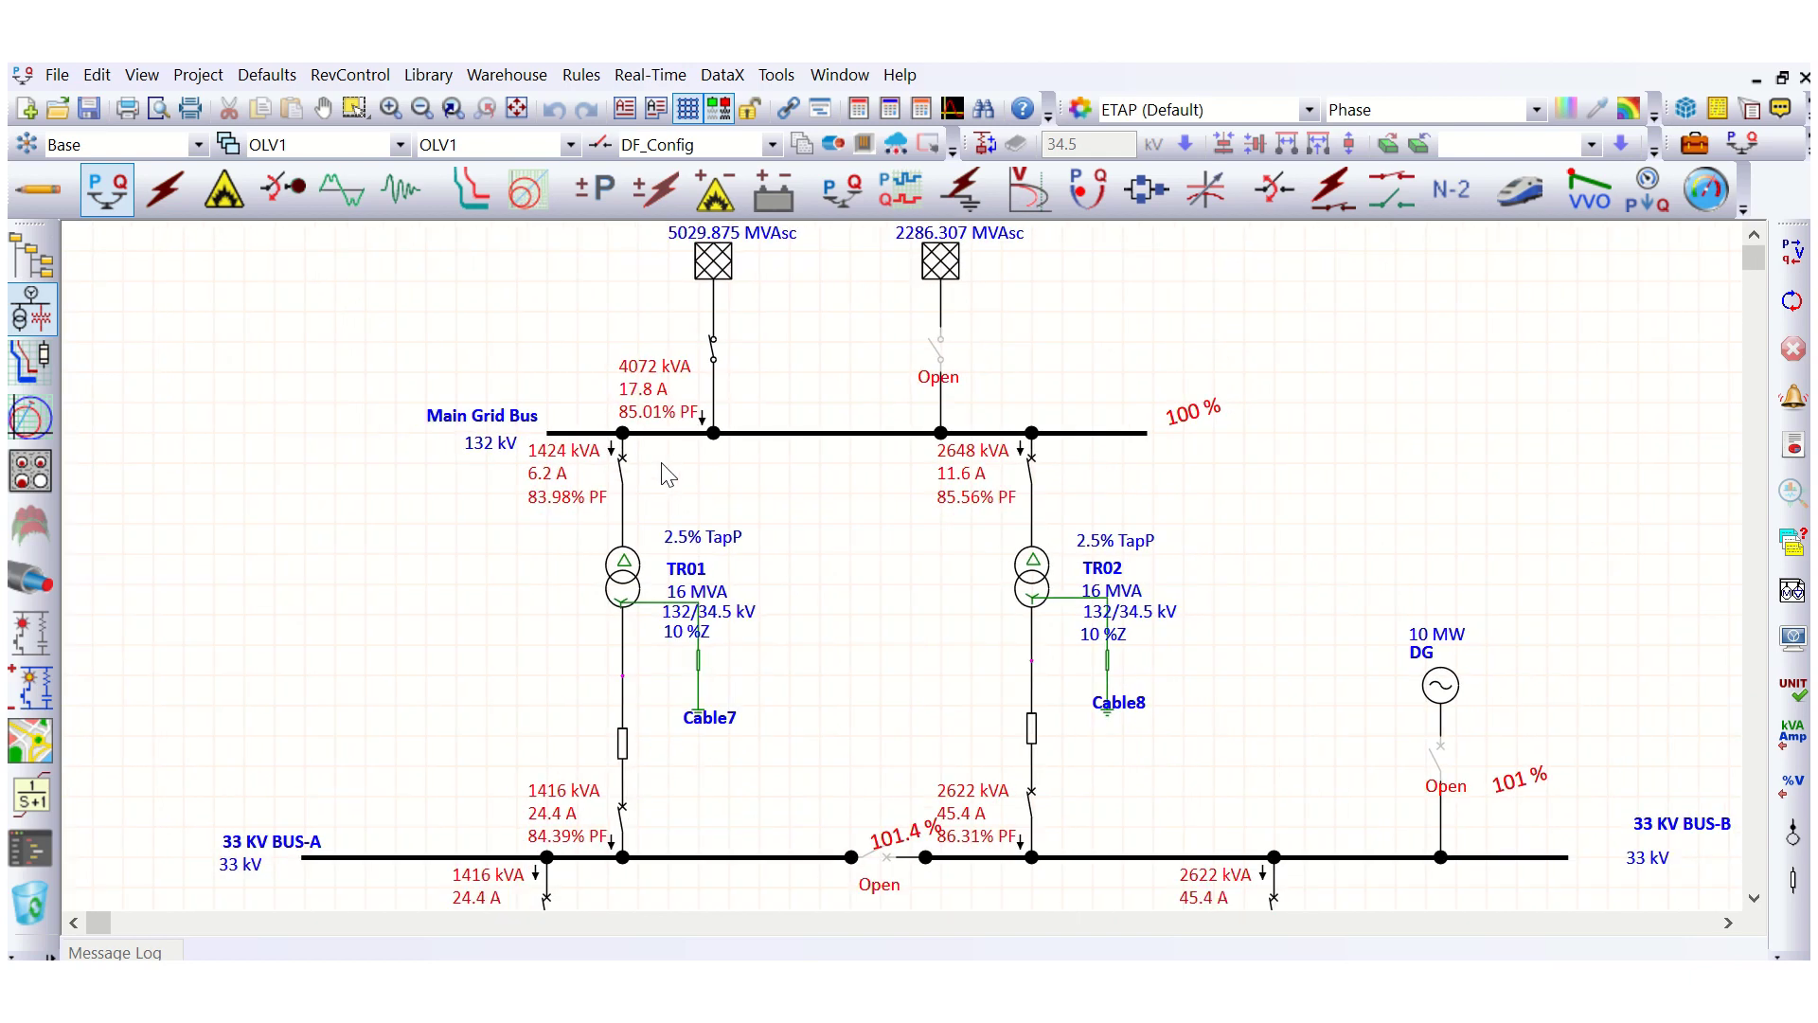
{"action": "scroll", "coordinate": [805, 559], "scroll_direction": "down", "scroll_amount": 3}
{"action": "scroll", "coordinate": [483, 647], "scroll_direction": "down", "scroll_amount": 3}
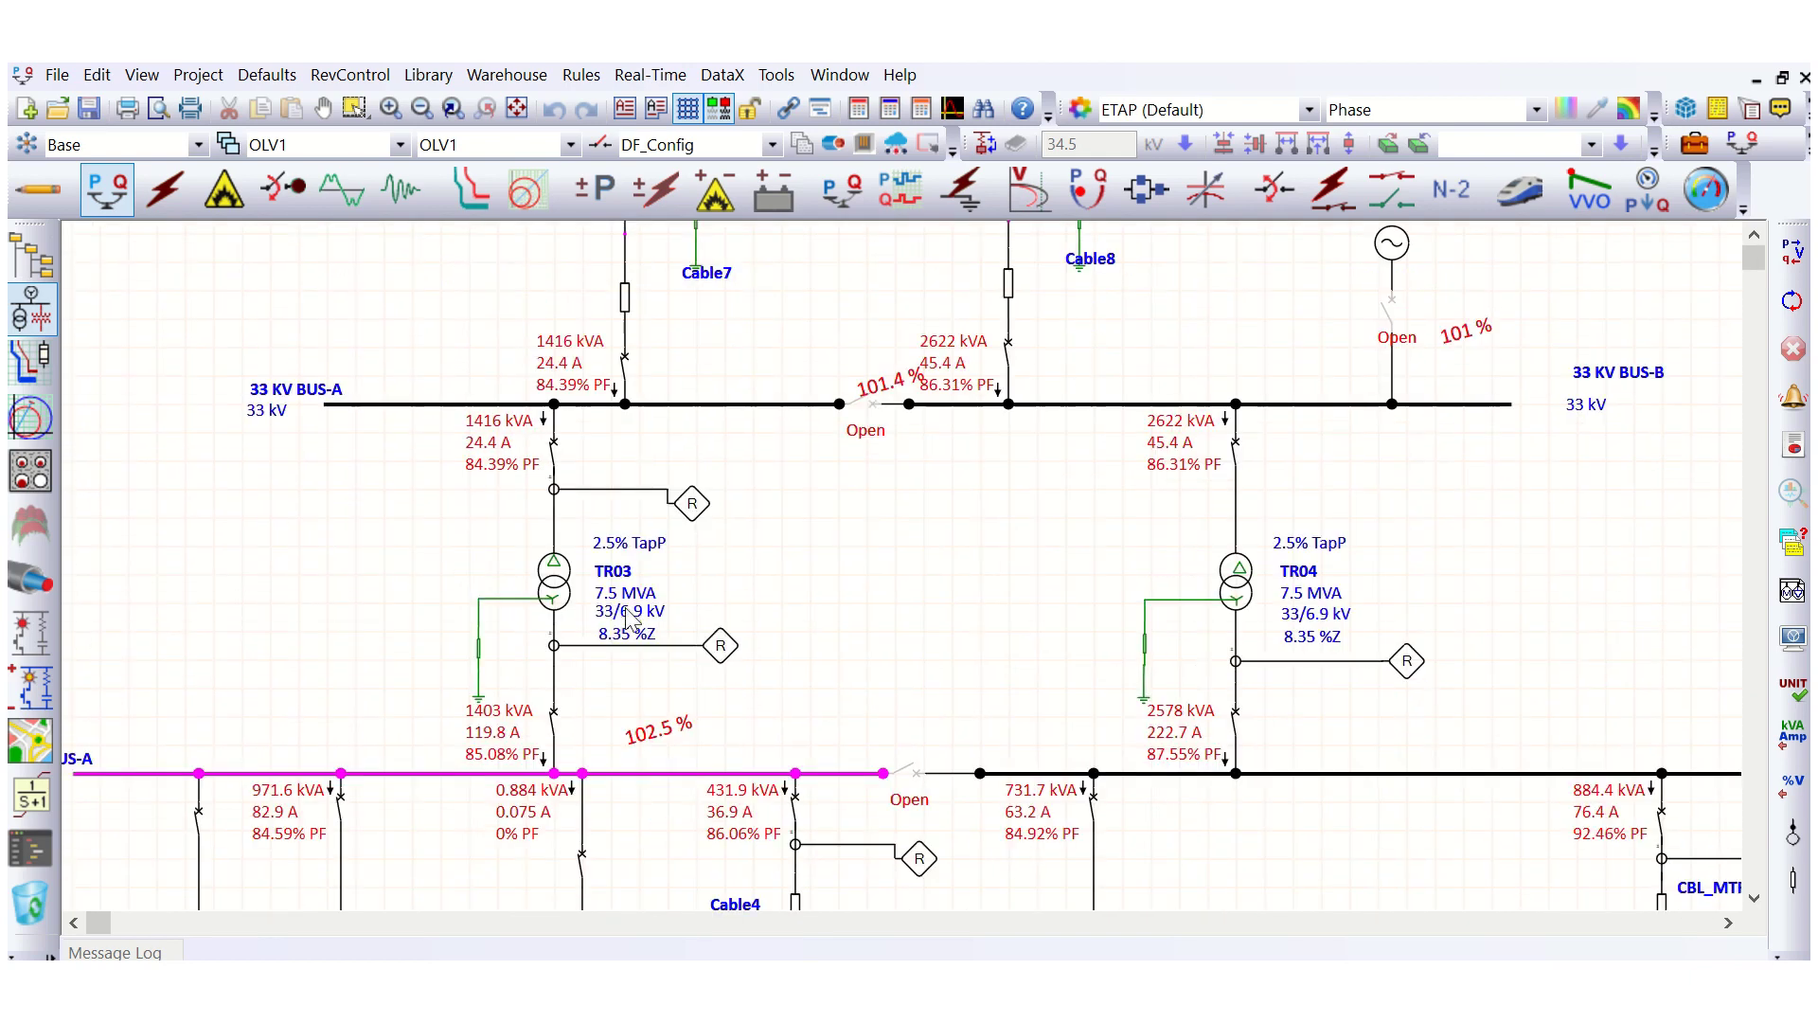
{"action": "scroll", "coordinate": [880, 540], "scroll_direction": "down", "scroll_amount": 1}
{"action": "scroll", "coordinate": [435, 488], "scroll_direction": "down", "scroll_amount": 1}
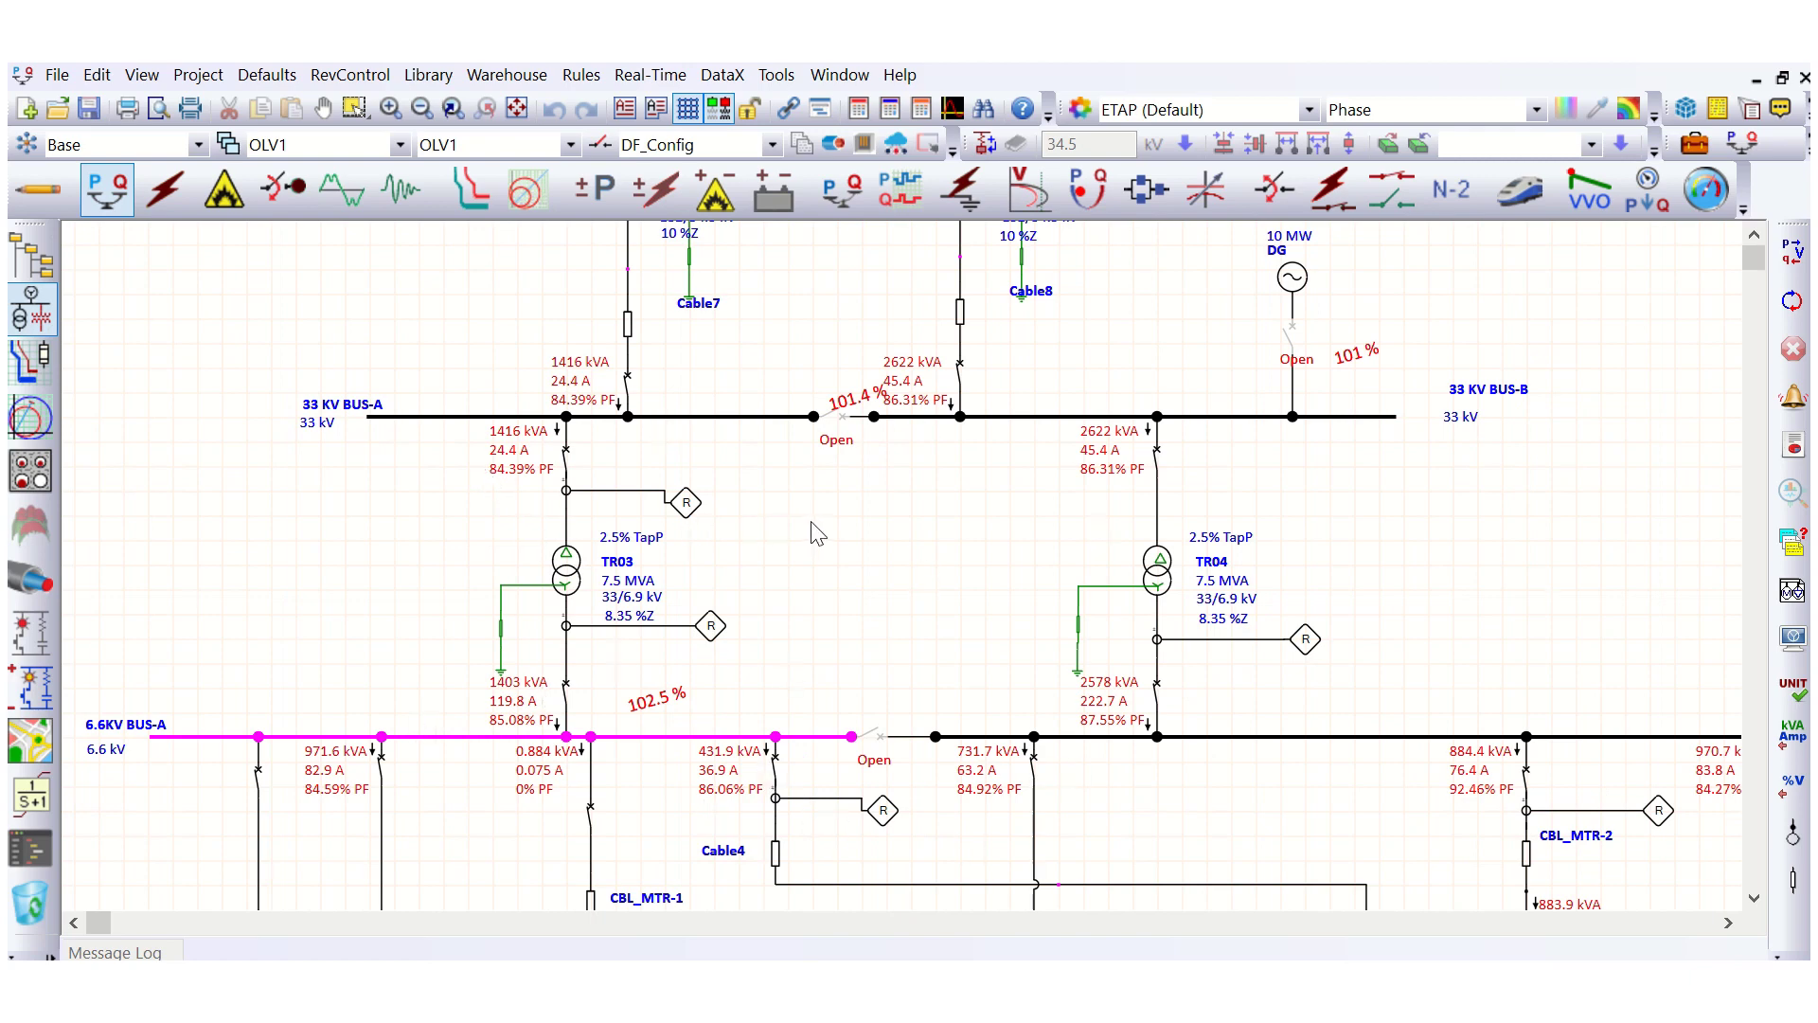
{"action": "scroll", "coordinate": [716, 658], "scroll_direction": "up", "scroll_amount": 3}
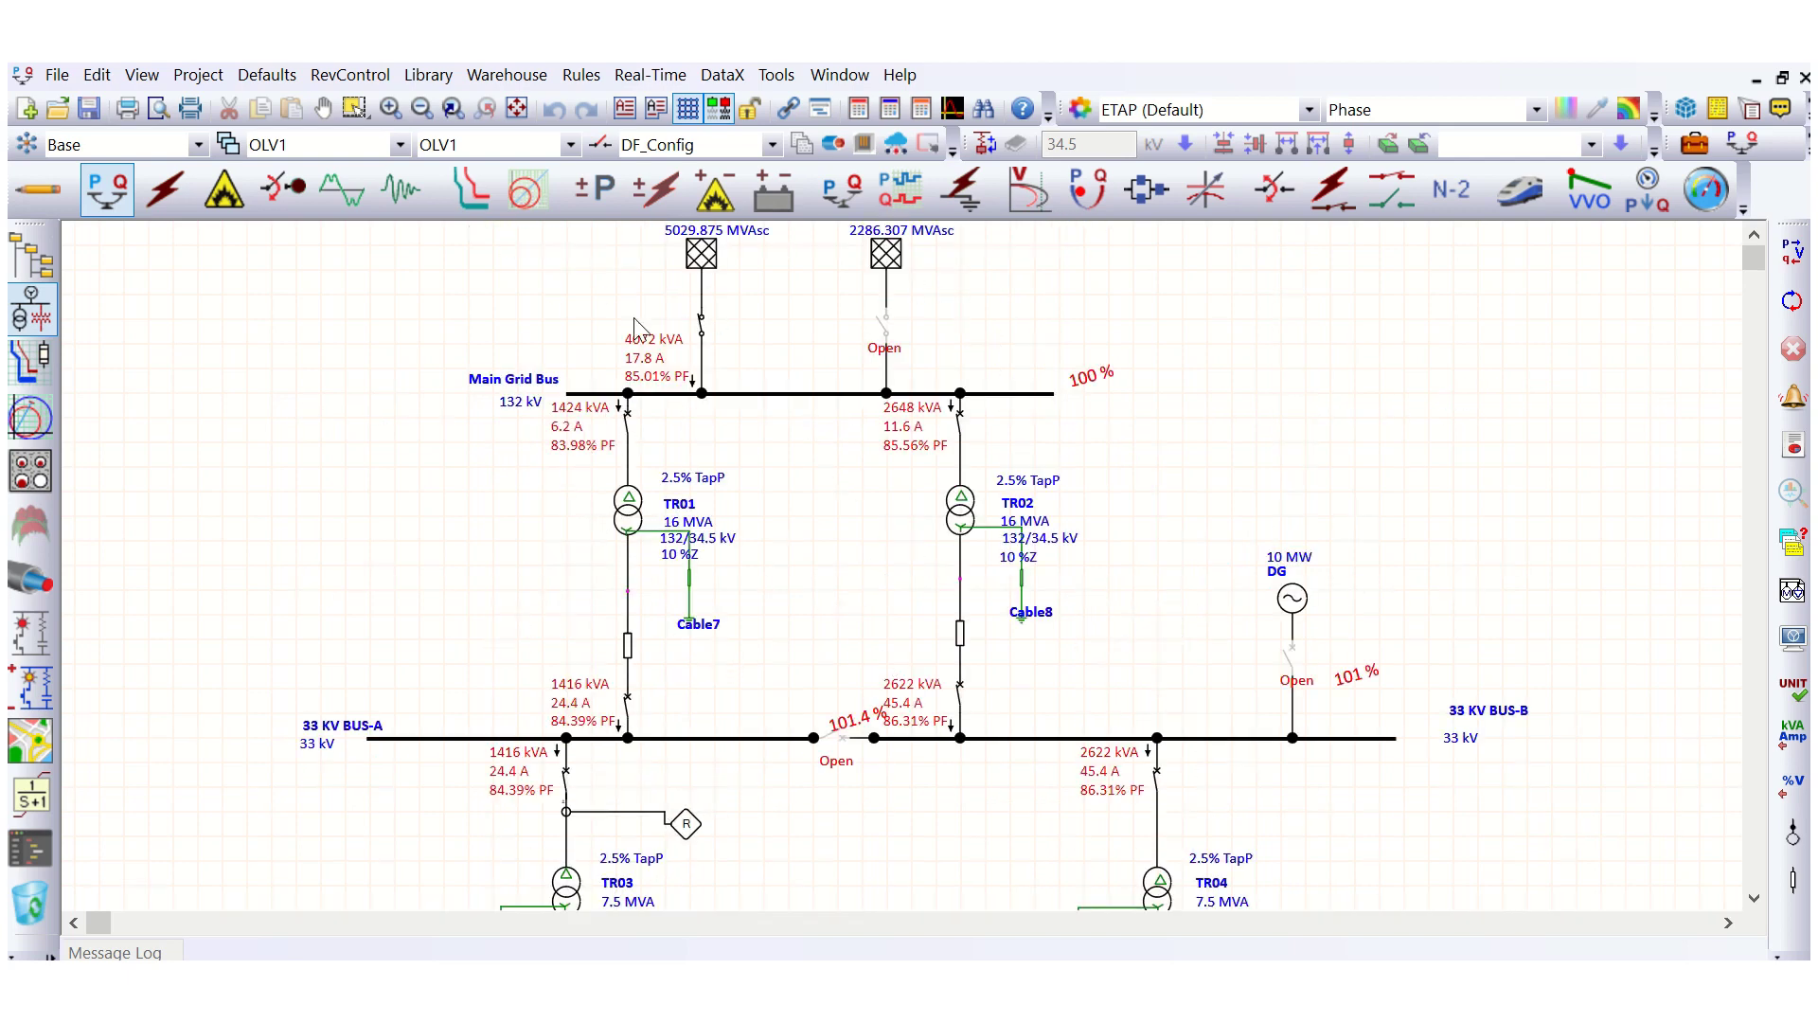
{"action": "scroll", "coordinate": [642, 341], "scroll_direction": "up", "scroll_amount": 2}
{"action": "scroll", "coordinate": [648, 360], "scroll_direction": "up", "scroll_amount": 1}
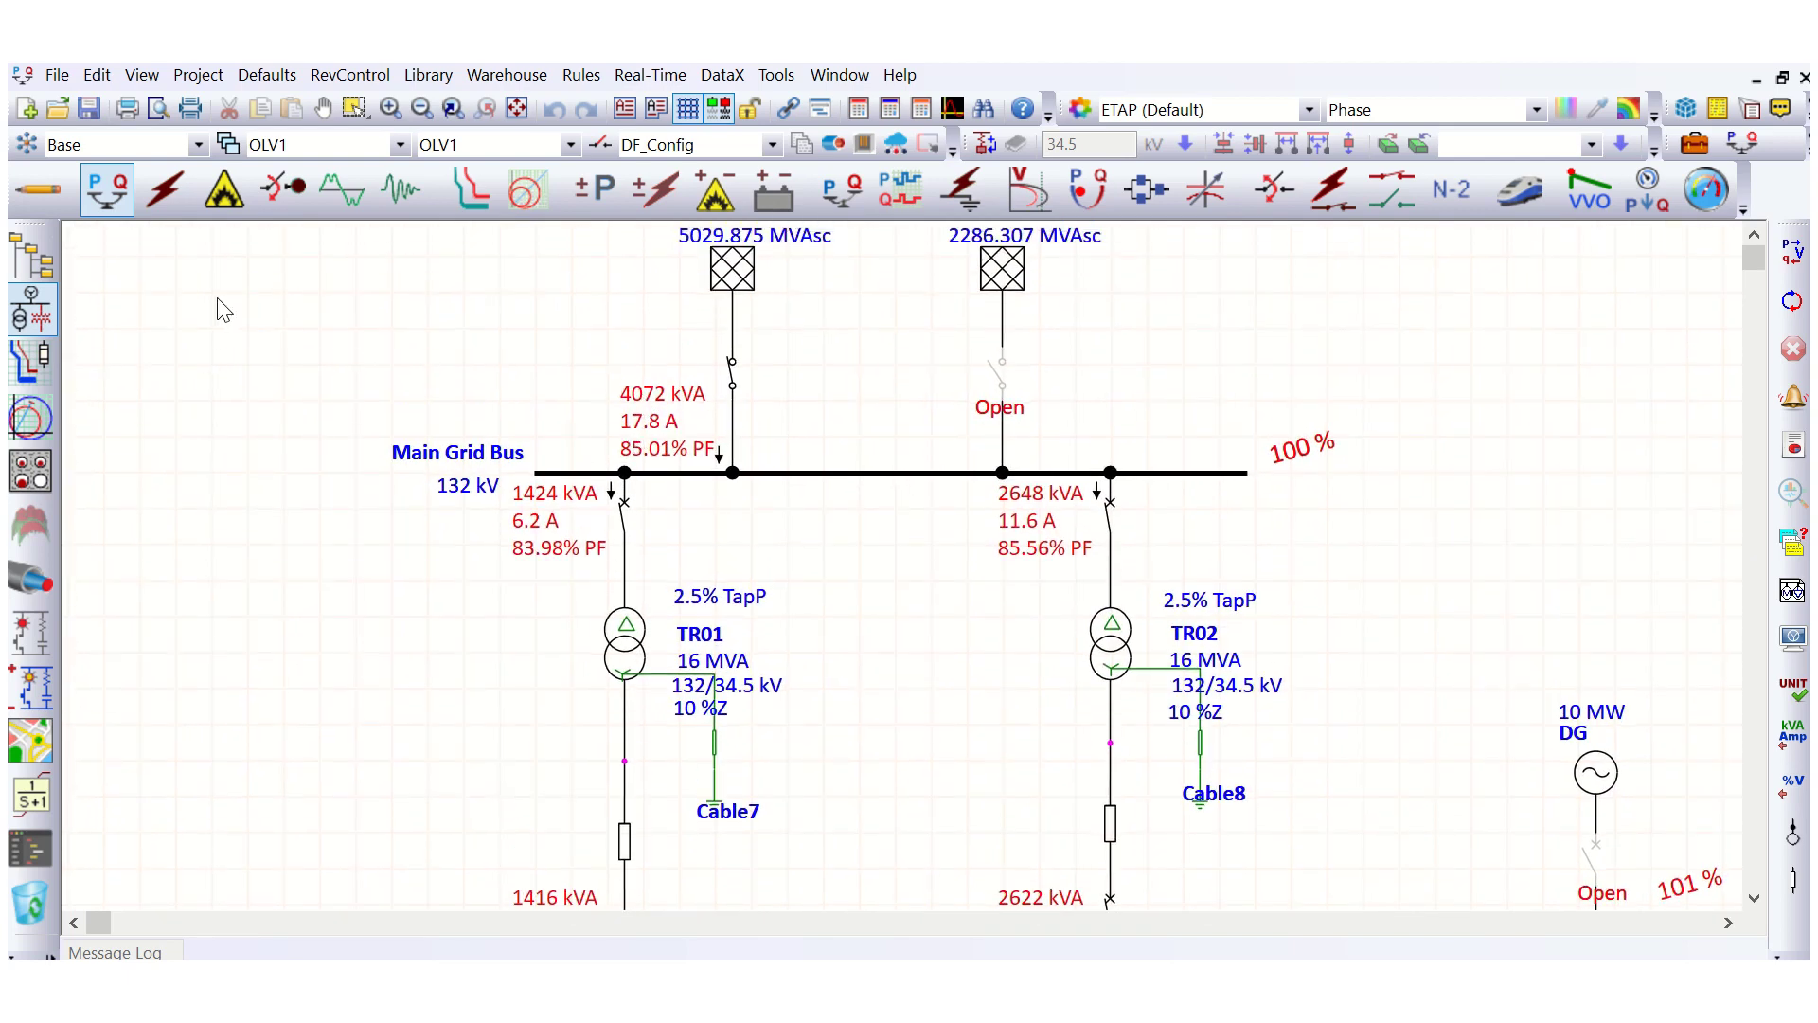
- In Edit mode, move TR01 lower to make room above it
{"action": "left_click", "coordinate": [38, 190]}
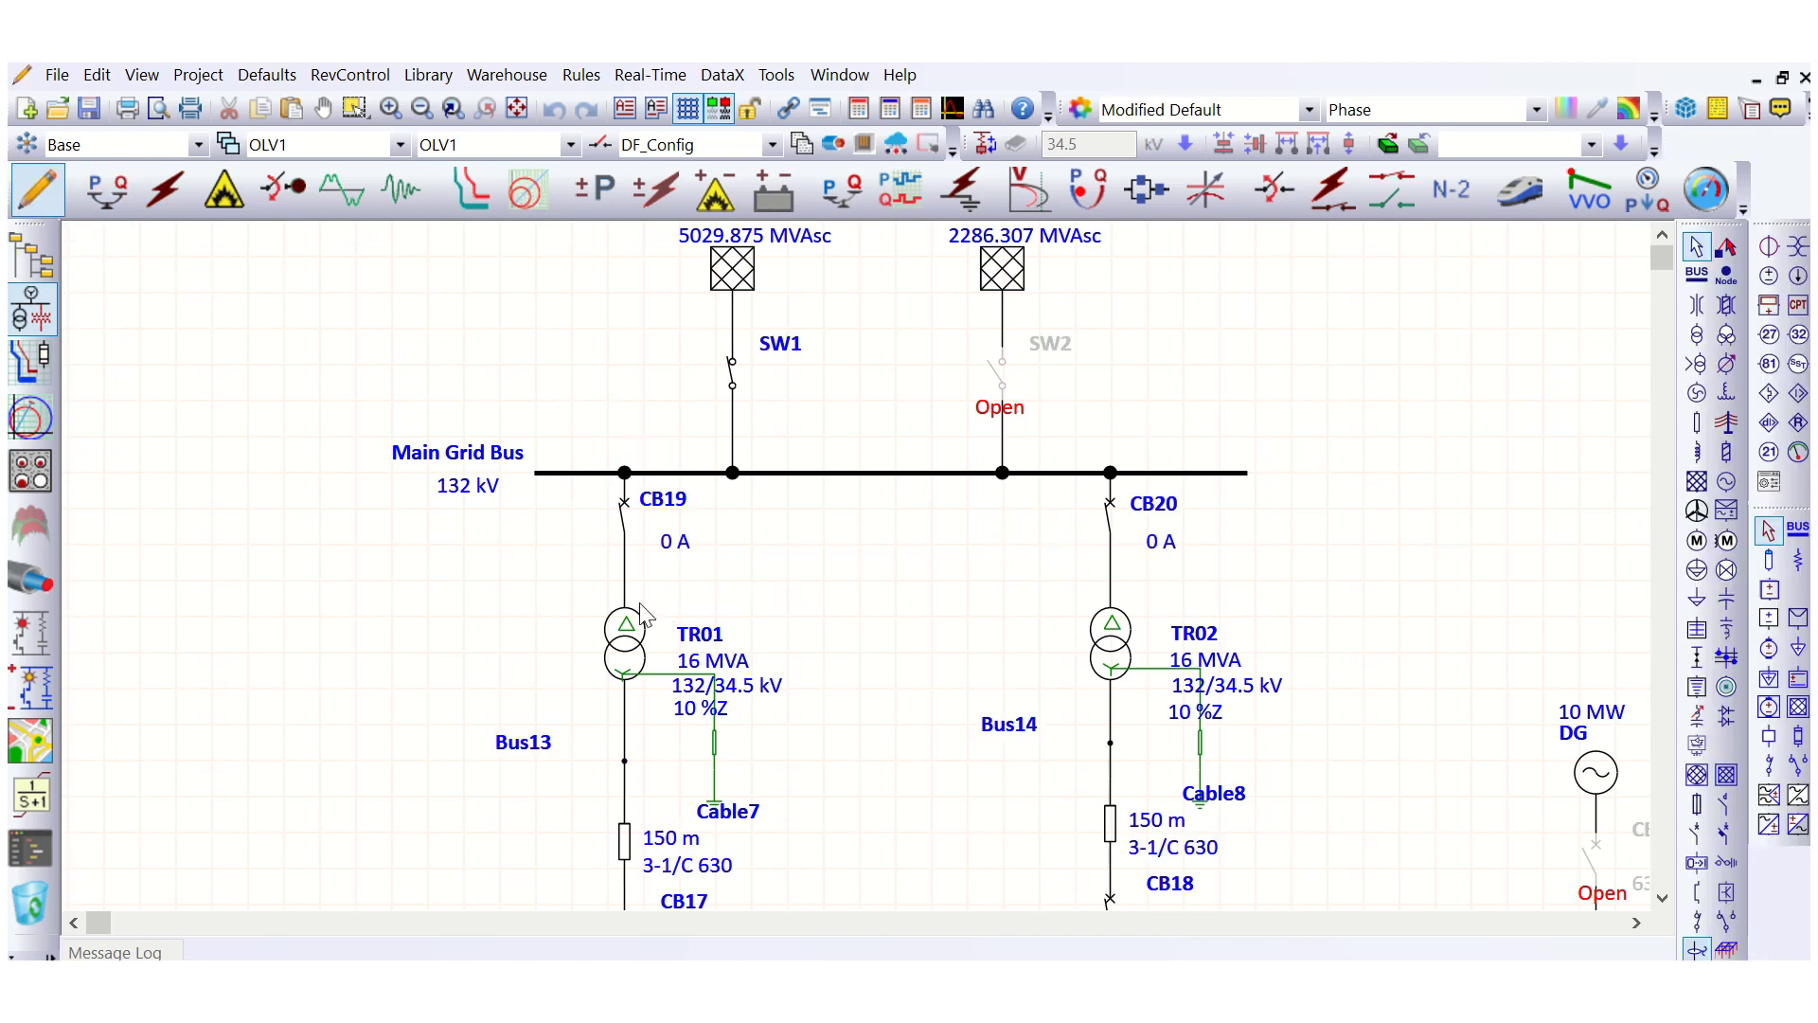
{"action": "scroll", "coordinate": [625, 547], "scroll_direction": "down", "scroll_amount": 1}
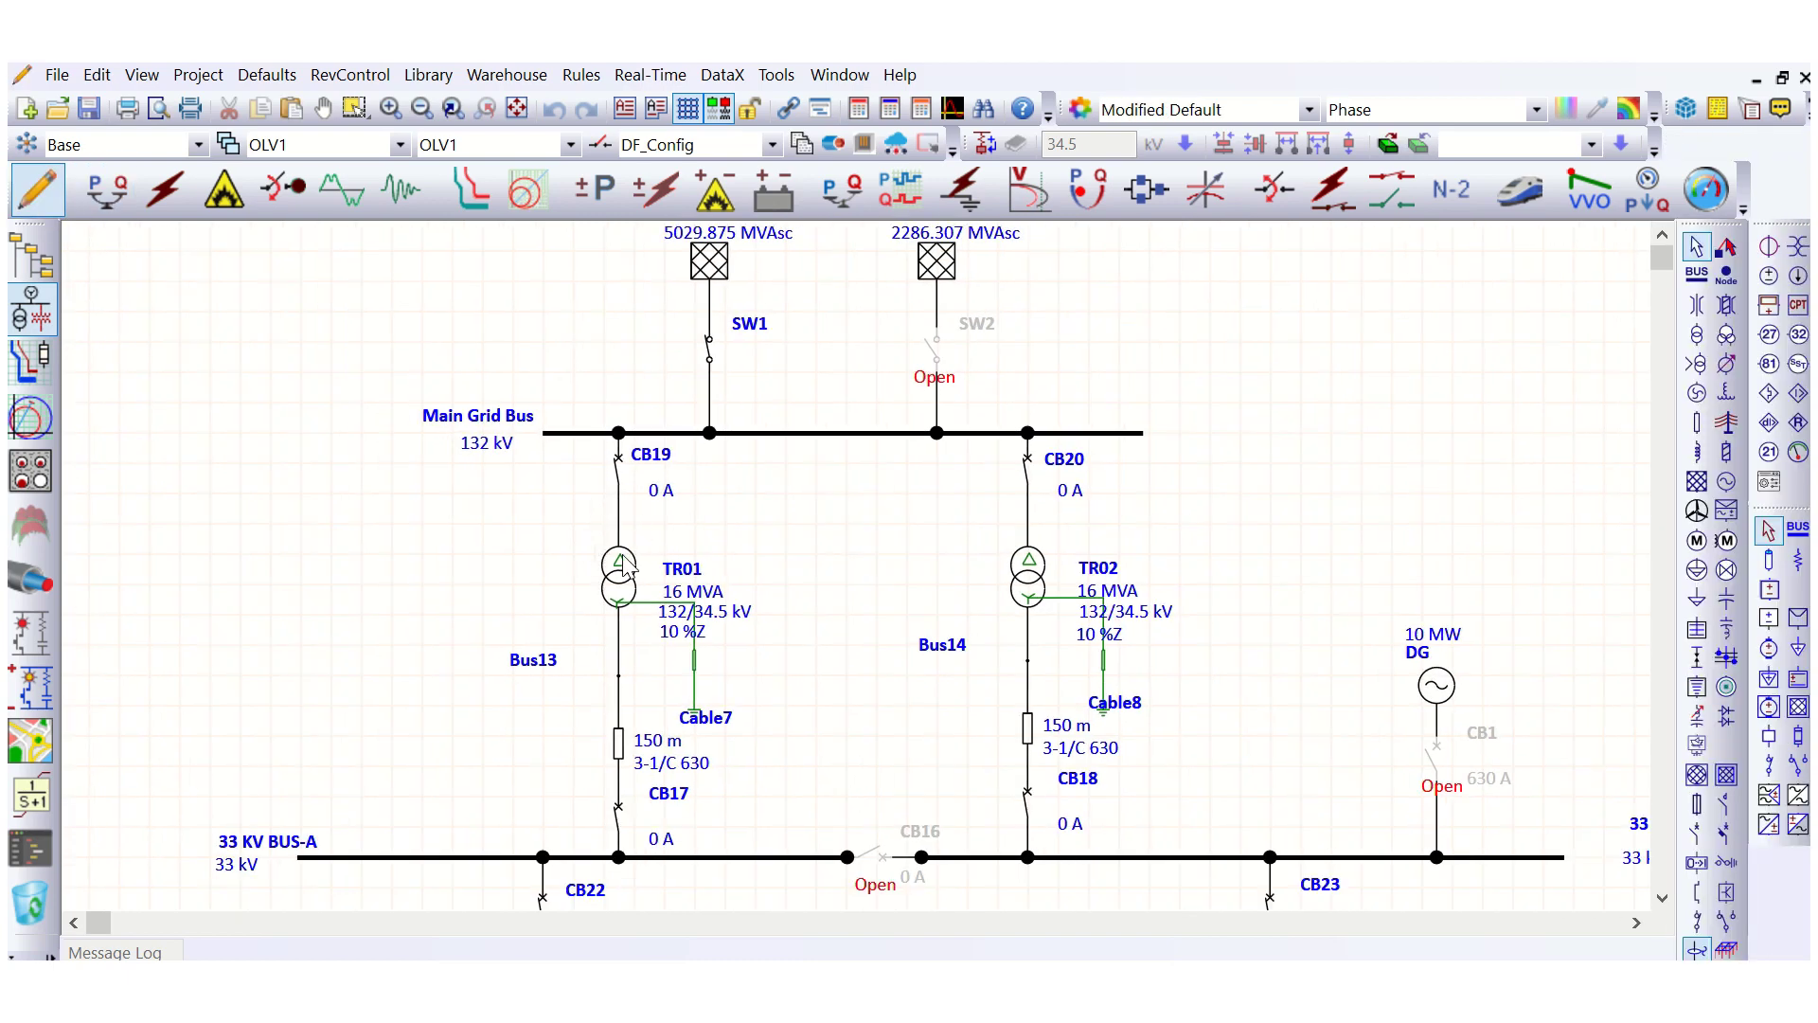
{"action": "left_click_drag", "start_coordinate": [617, 580], "coordinate": [622, 625]}
{"action": "left_click", "coordinate": [724, 538]}
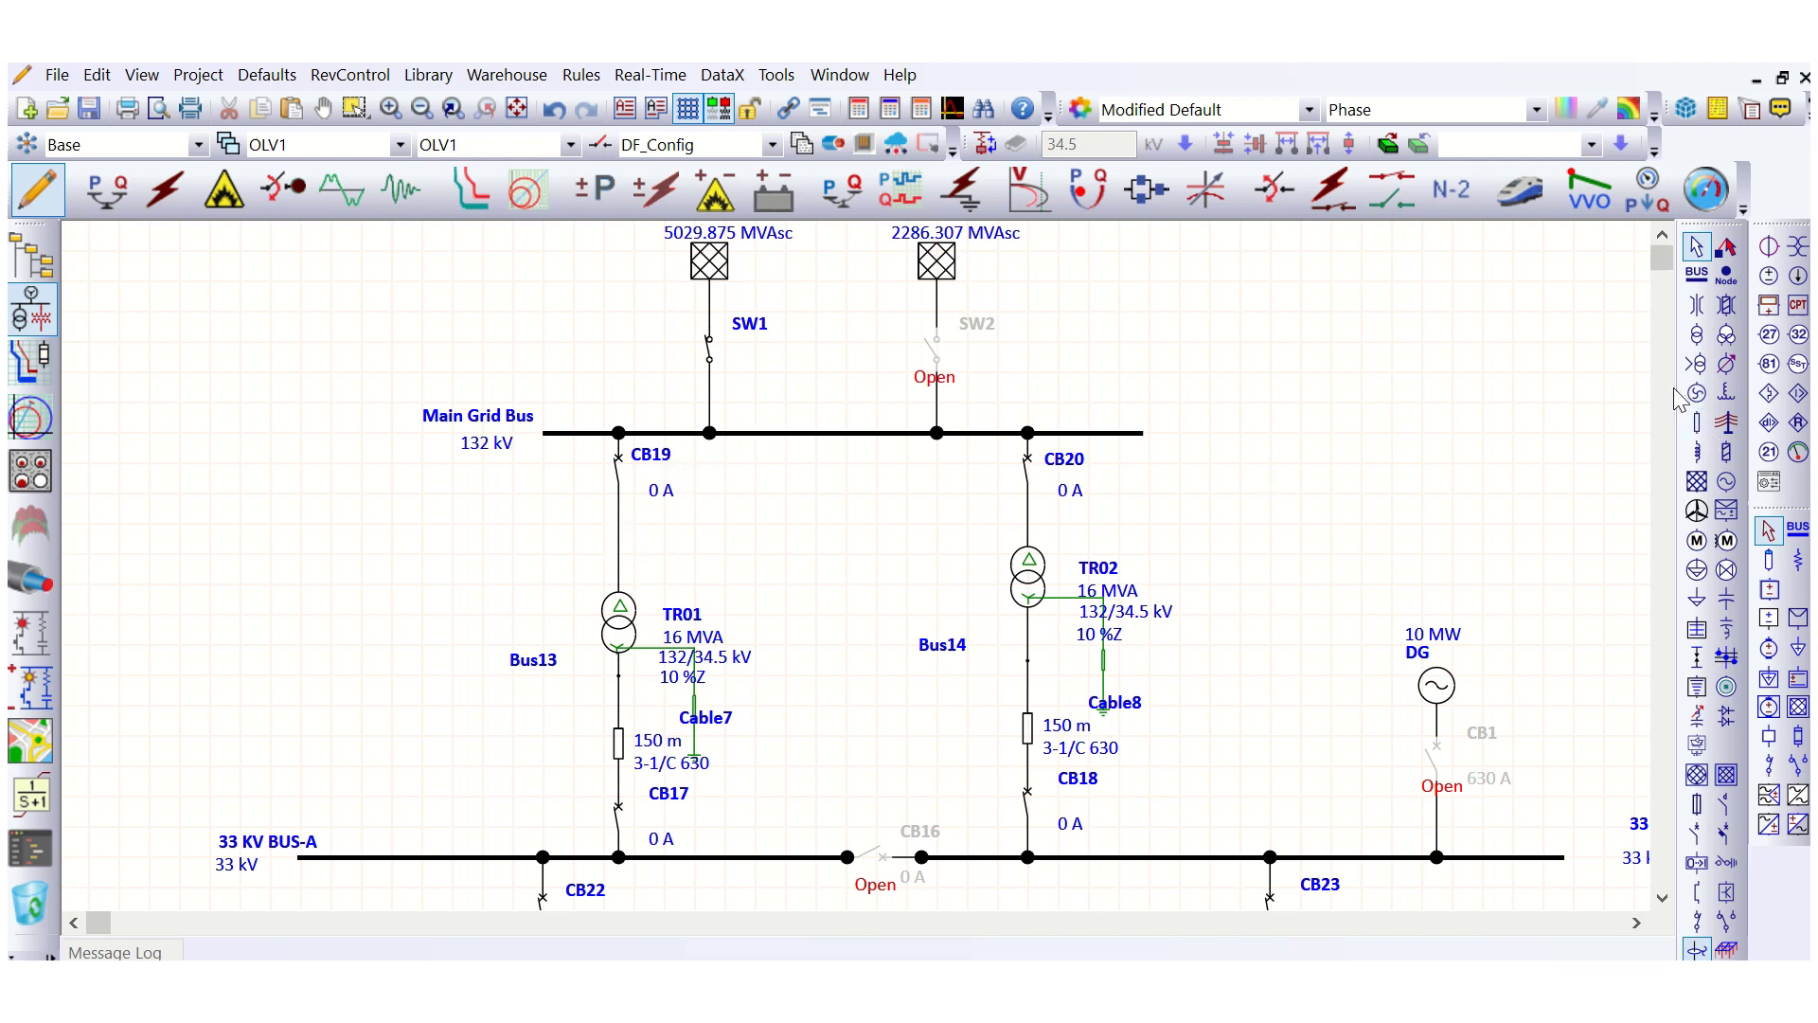
- Insert Cable9 on the CB19–TR01 line and open its properties
{"action": "left_click", "coordinate": [1697, 422]}
{"action": "left_click", "coordinate": [620, 535]}
{"action": "left_click", "coordinate": [617, 548]}
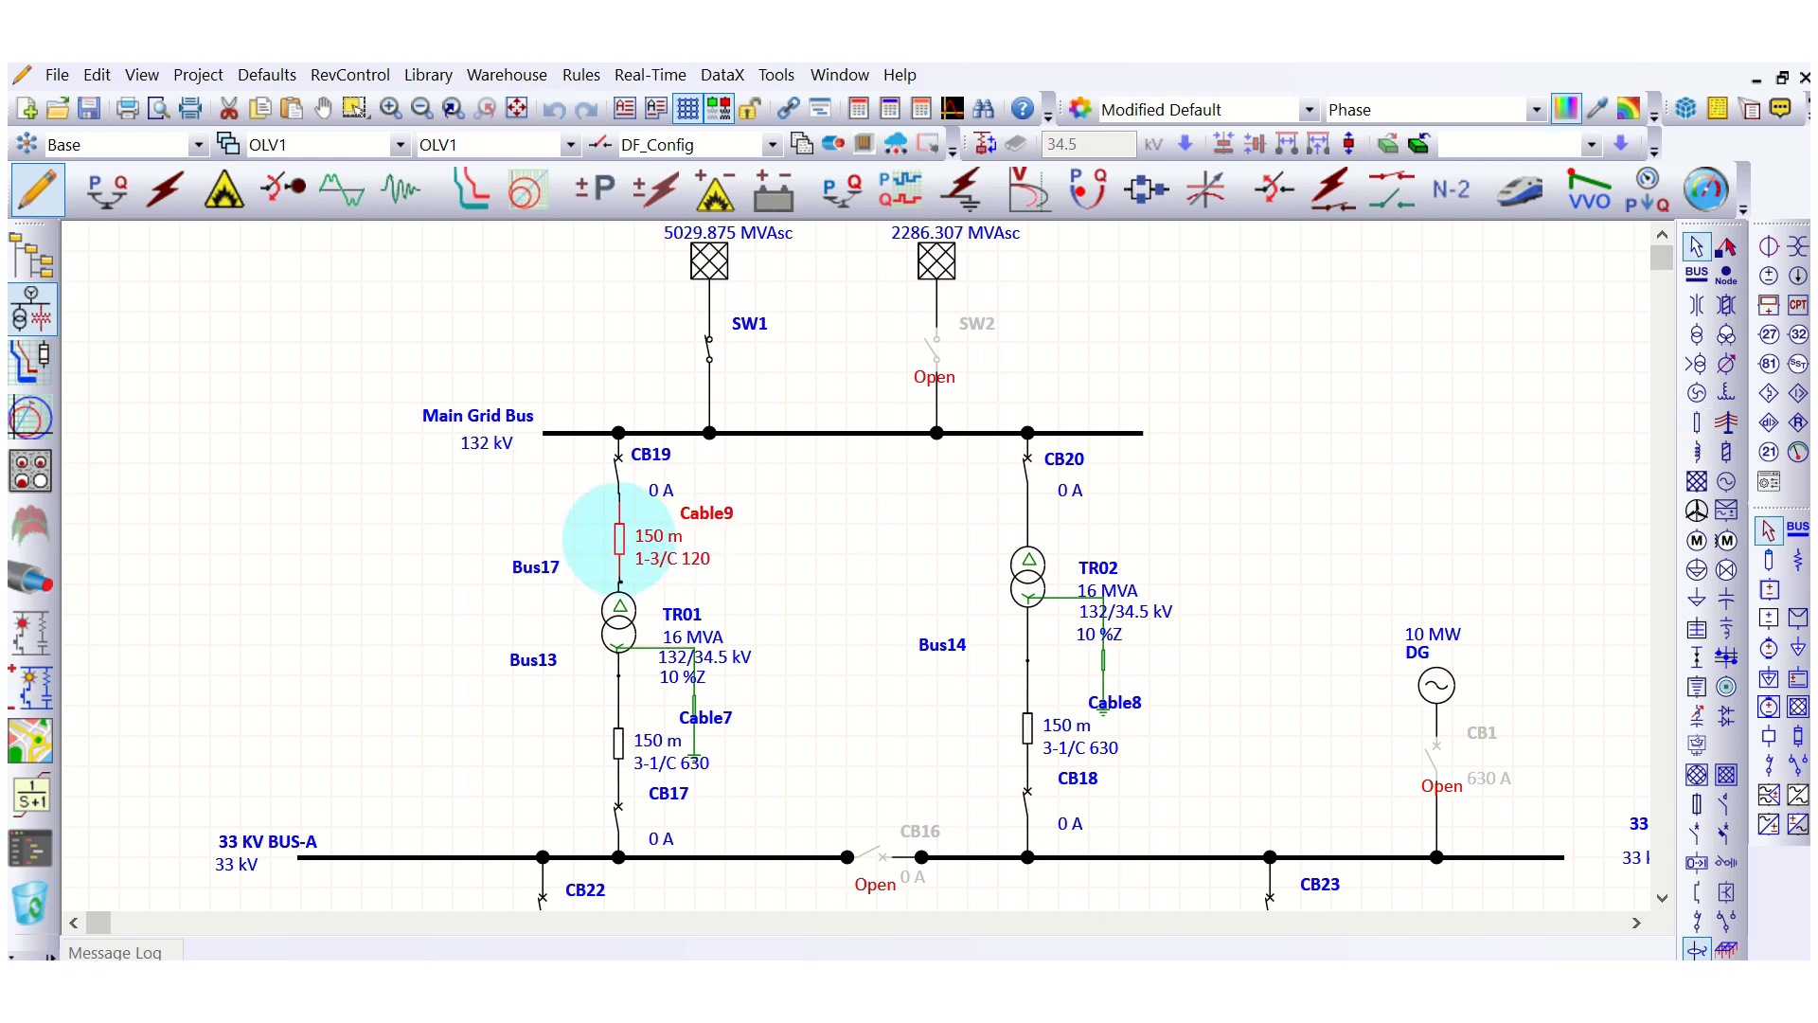
{"action": "double_click", "coordinate": [630, 548]}
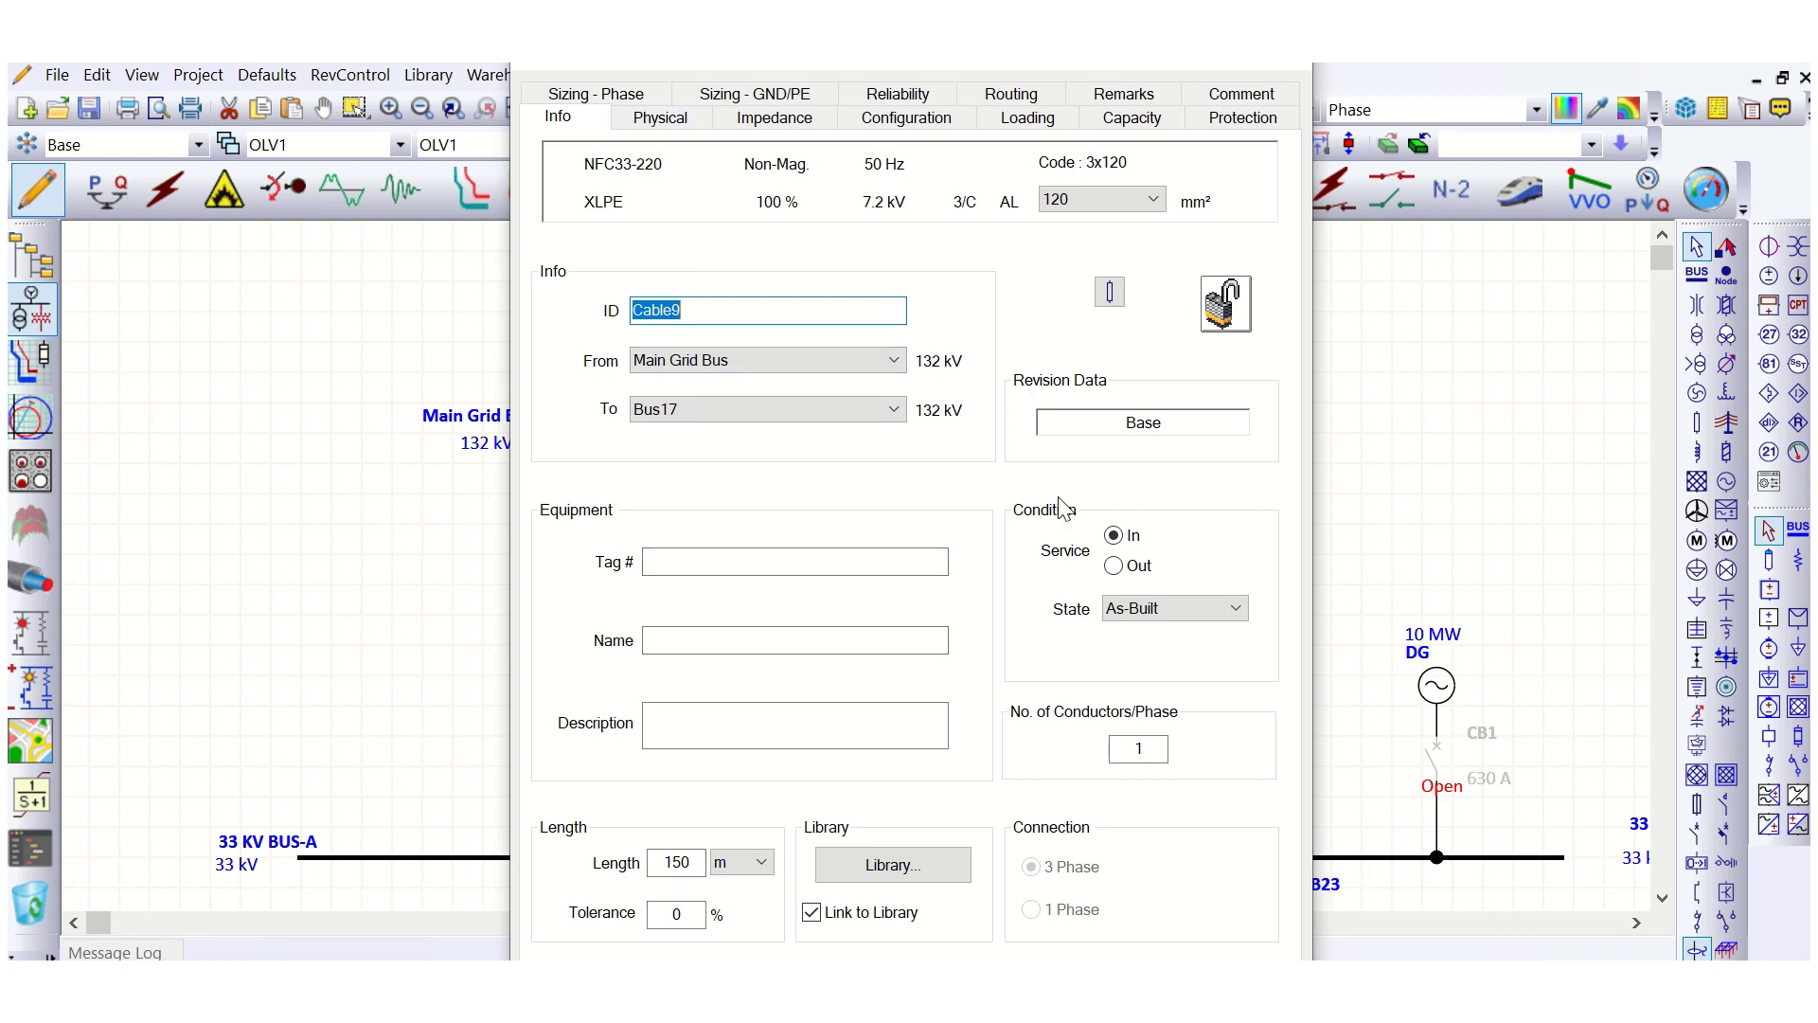
- Open the cable library and filter the list to 132 kV cables only
{"action": "left_click", "coordinate": [942, 864]}
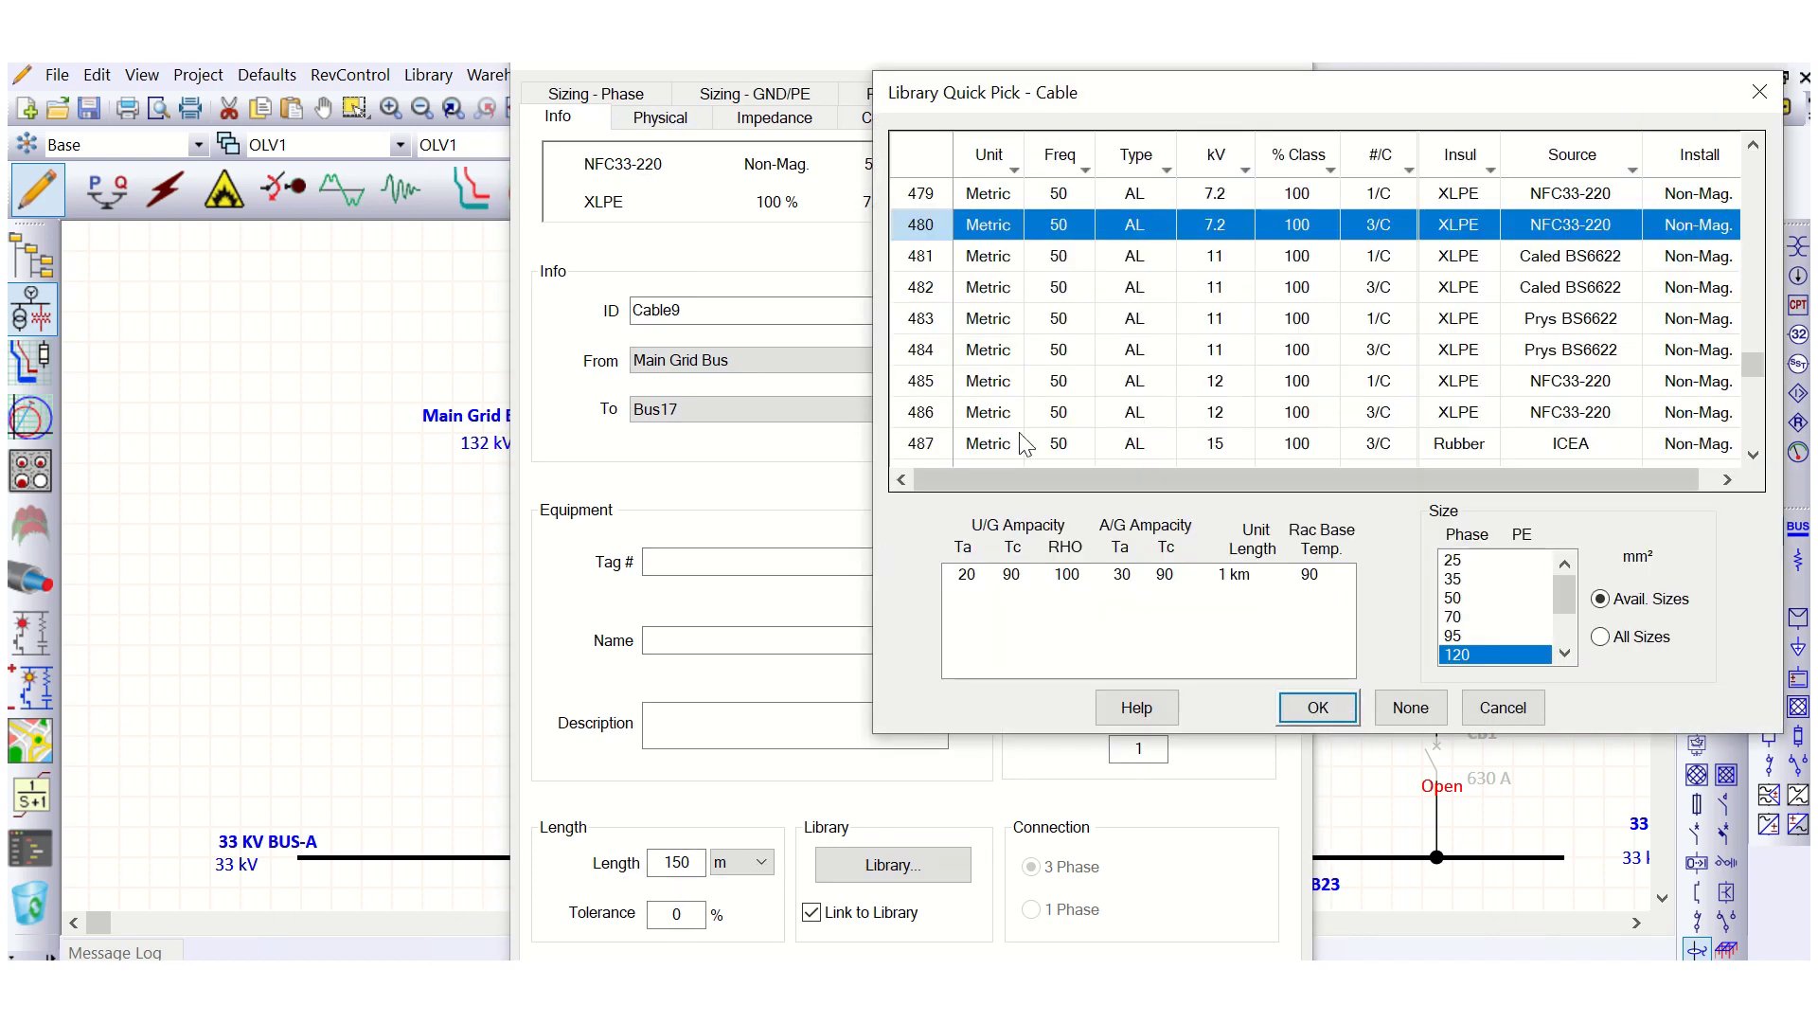
{"action": "scroll", "coordinate": [1215, 358], "scroll_direction": "down", "scroll_amount": 6}
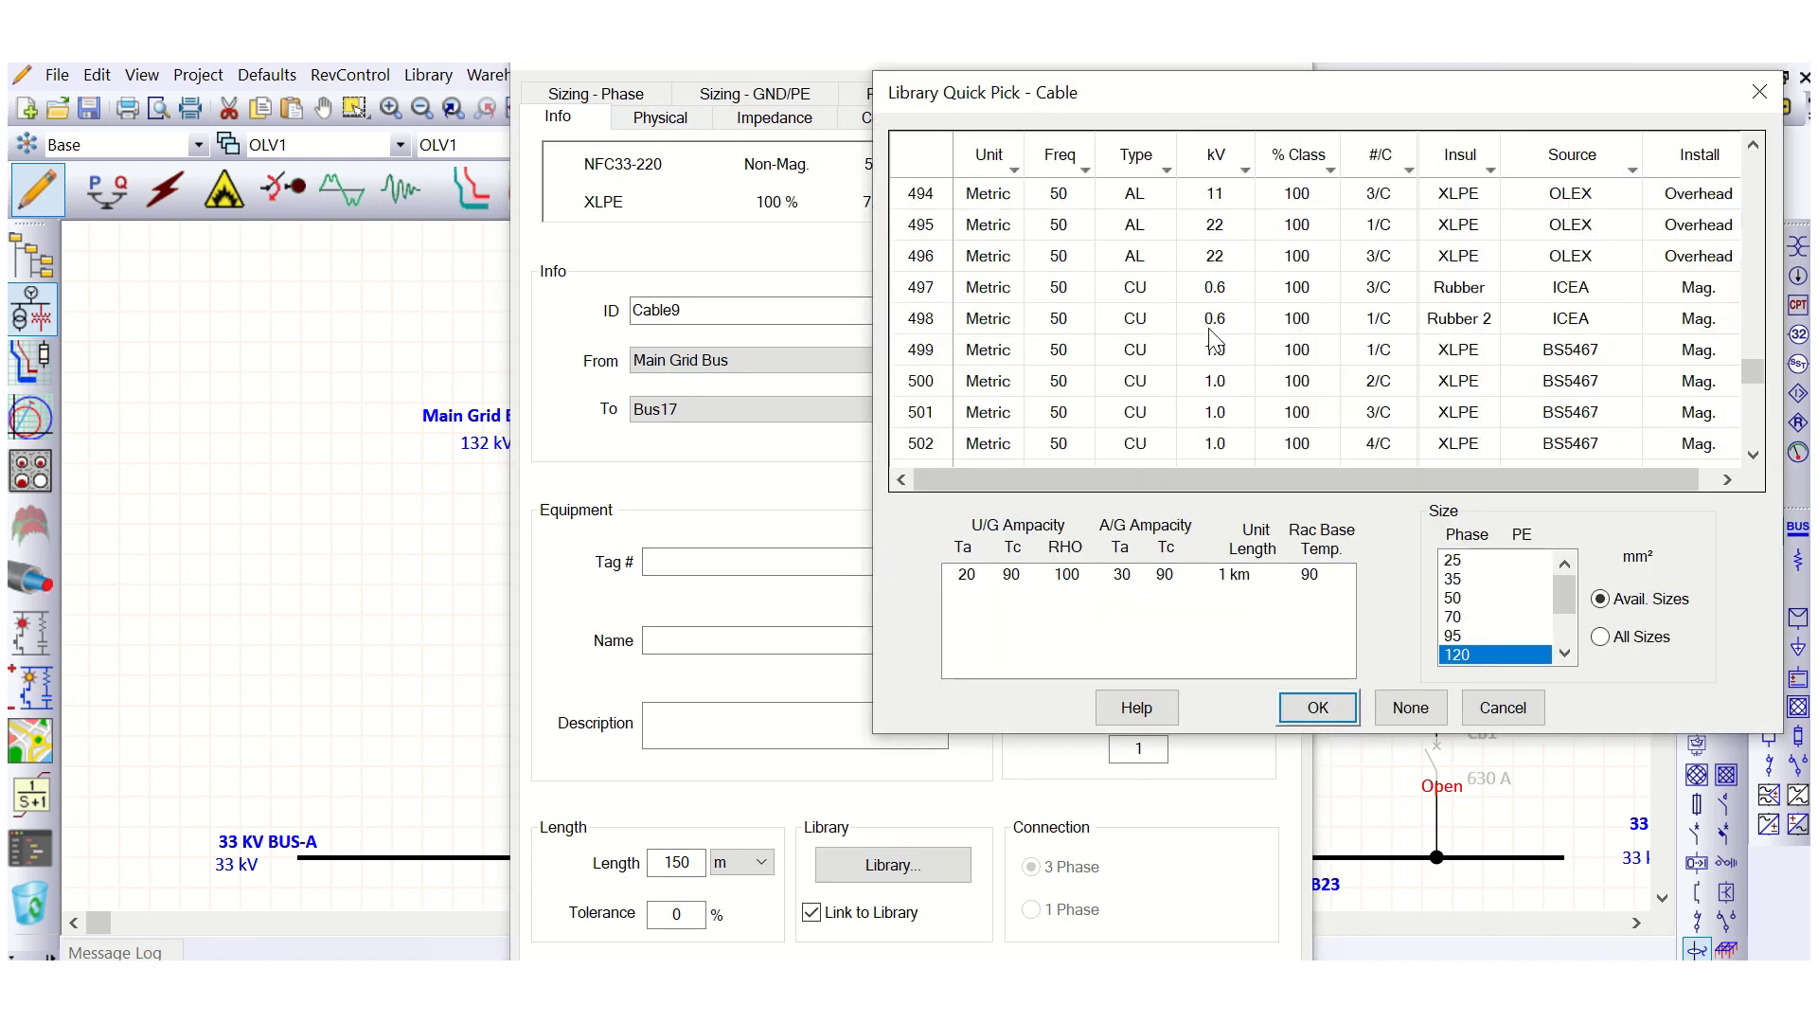
{"action": "scroll", "coordinate": [1215, 358], "scroll_direction": "up", "scroll_amount": 1}
{"action": "scroll", "coordinate": [1222, 294], "scroll_direction": "up", "scroll_amount": 2}
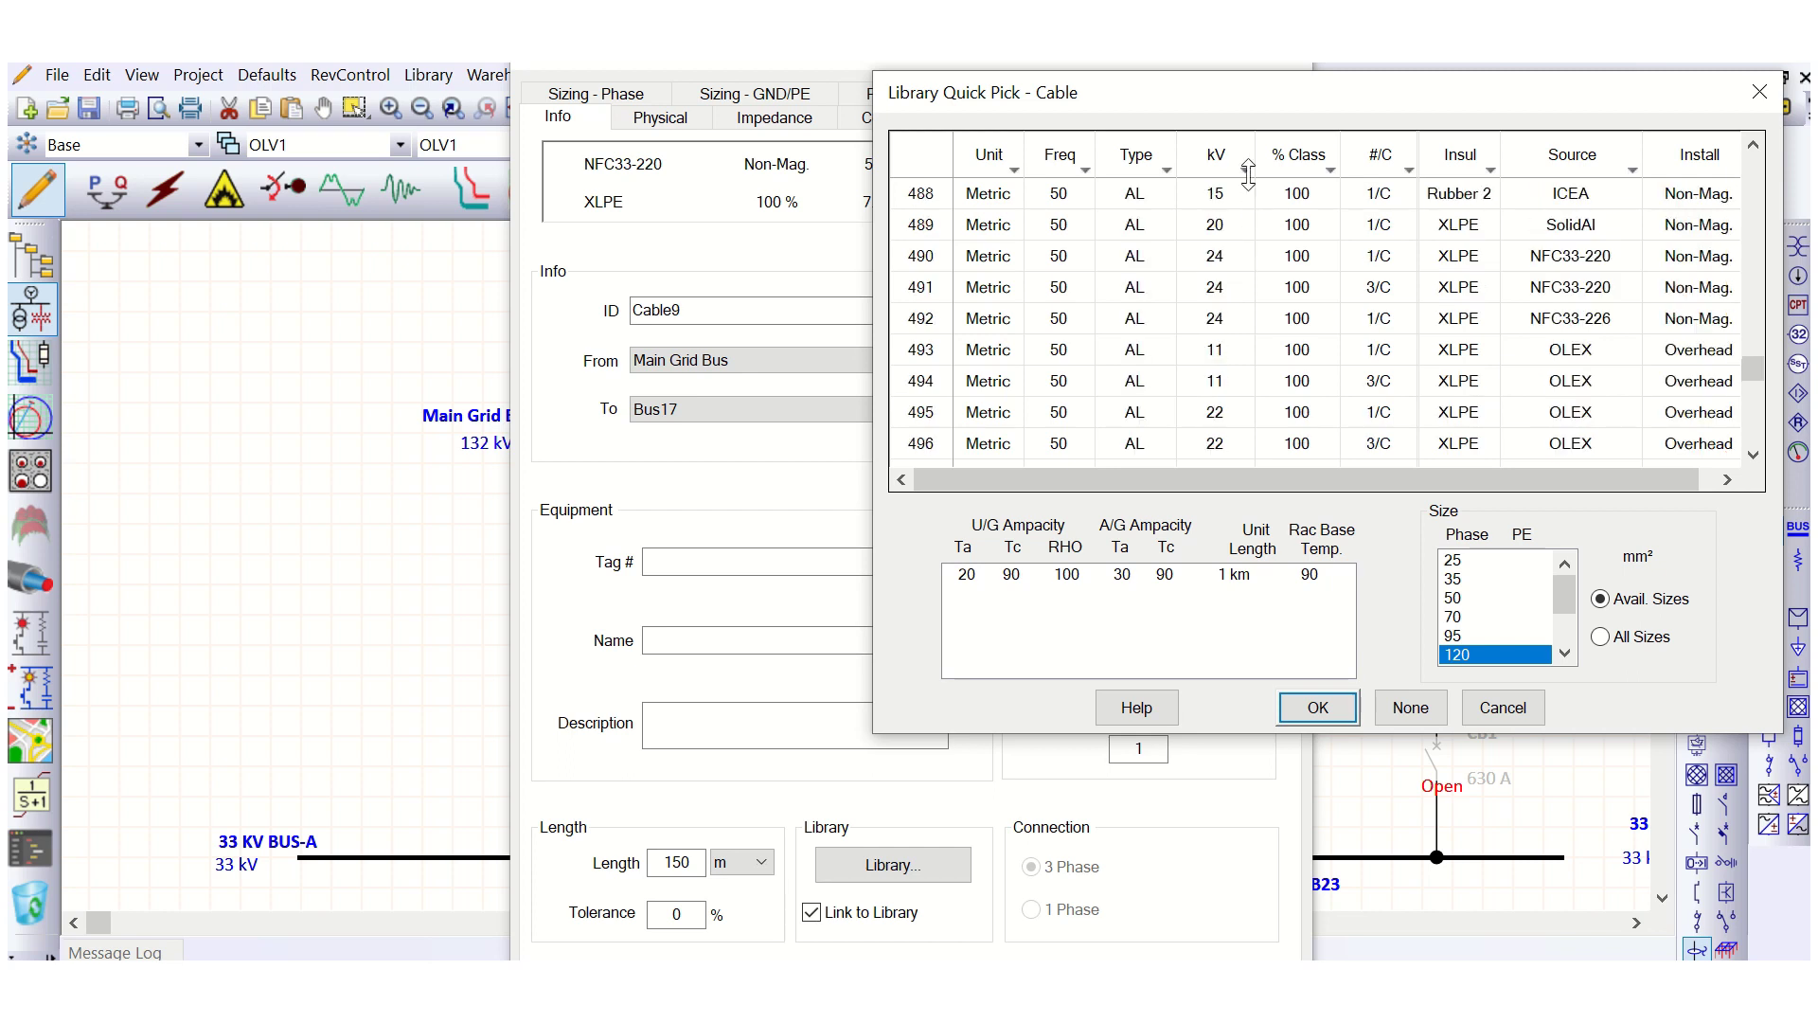
{"action": "left_click", "coordinate": [1246, 171]}
{"action": "left_click", "coordinate": [1009, 301]}
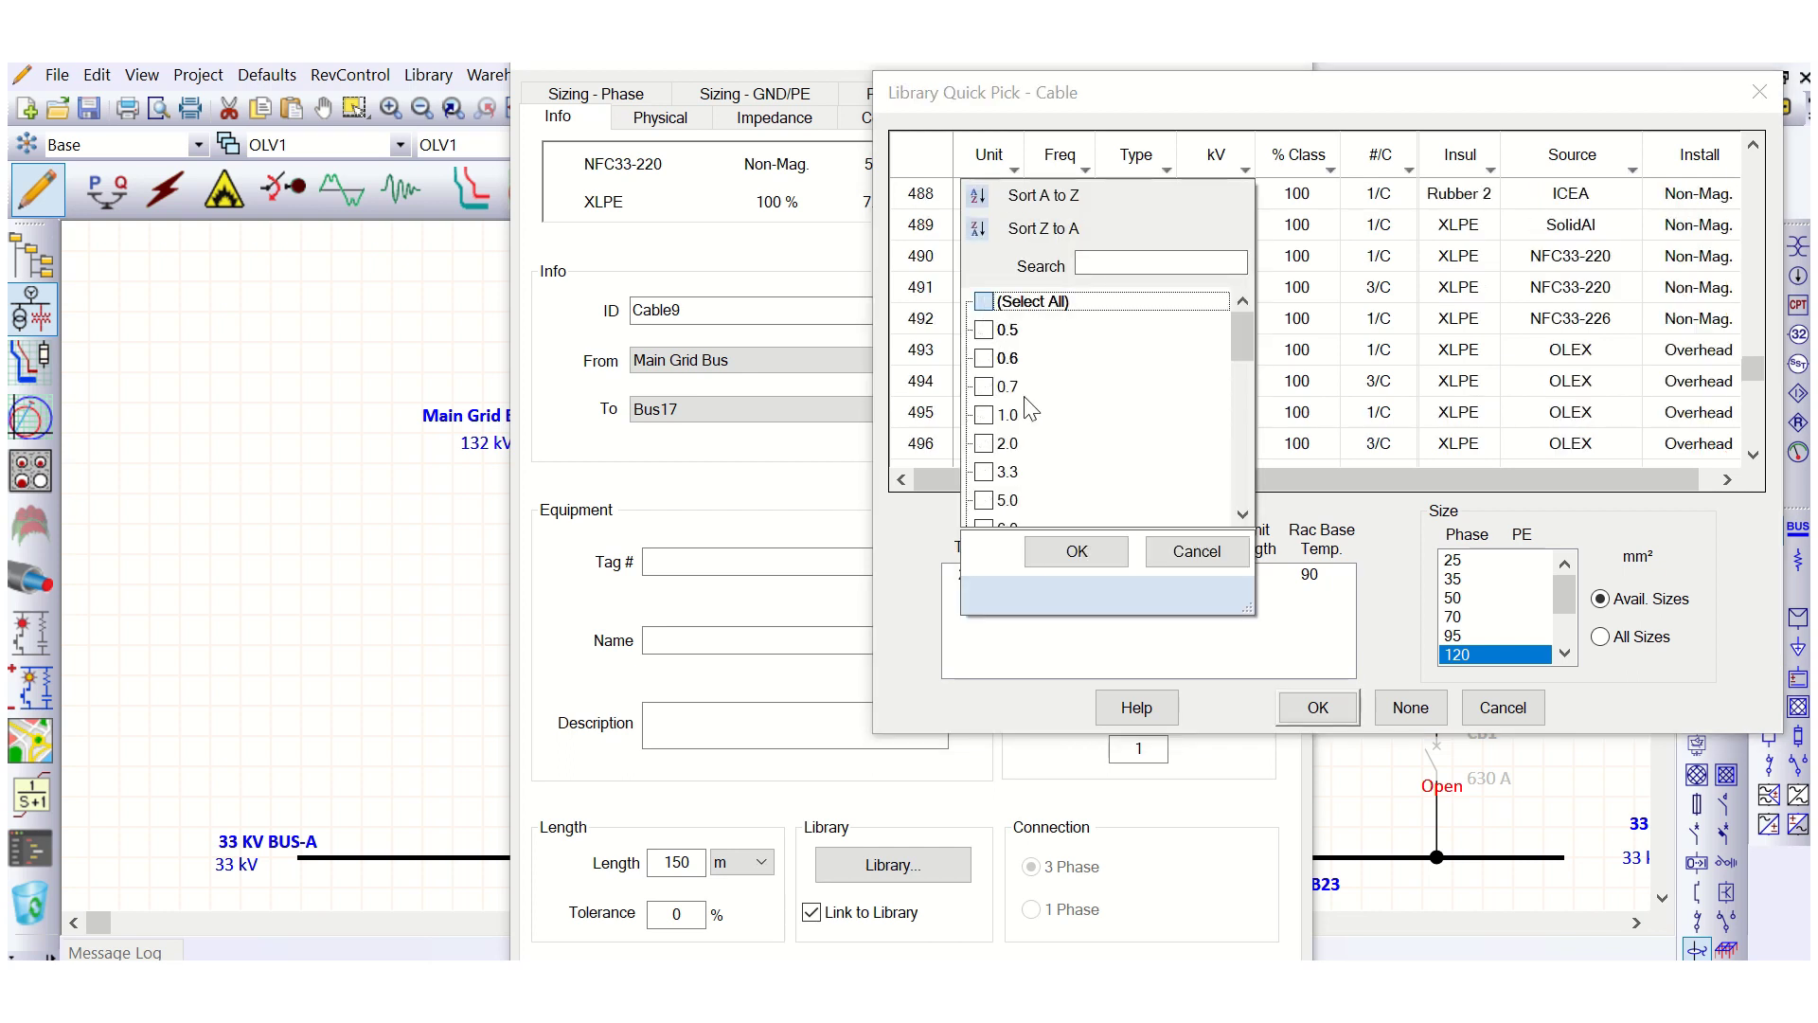
{"action": "scroll", "coordinate": [1032, 455], "scroll_direction": "down", "scroll_amount": 4}
{"action": "scroll", "coordinate": [1036, 499], "scroll_direction": "down", "scroll_amount": 3}
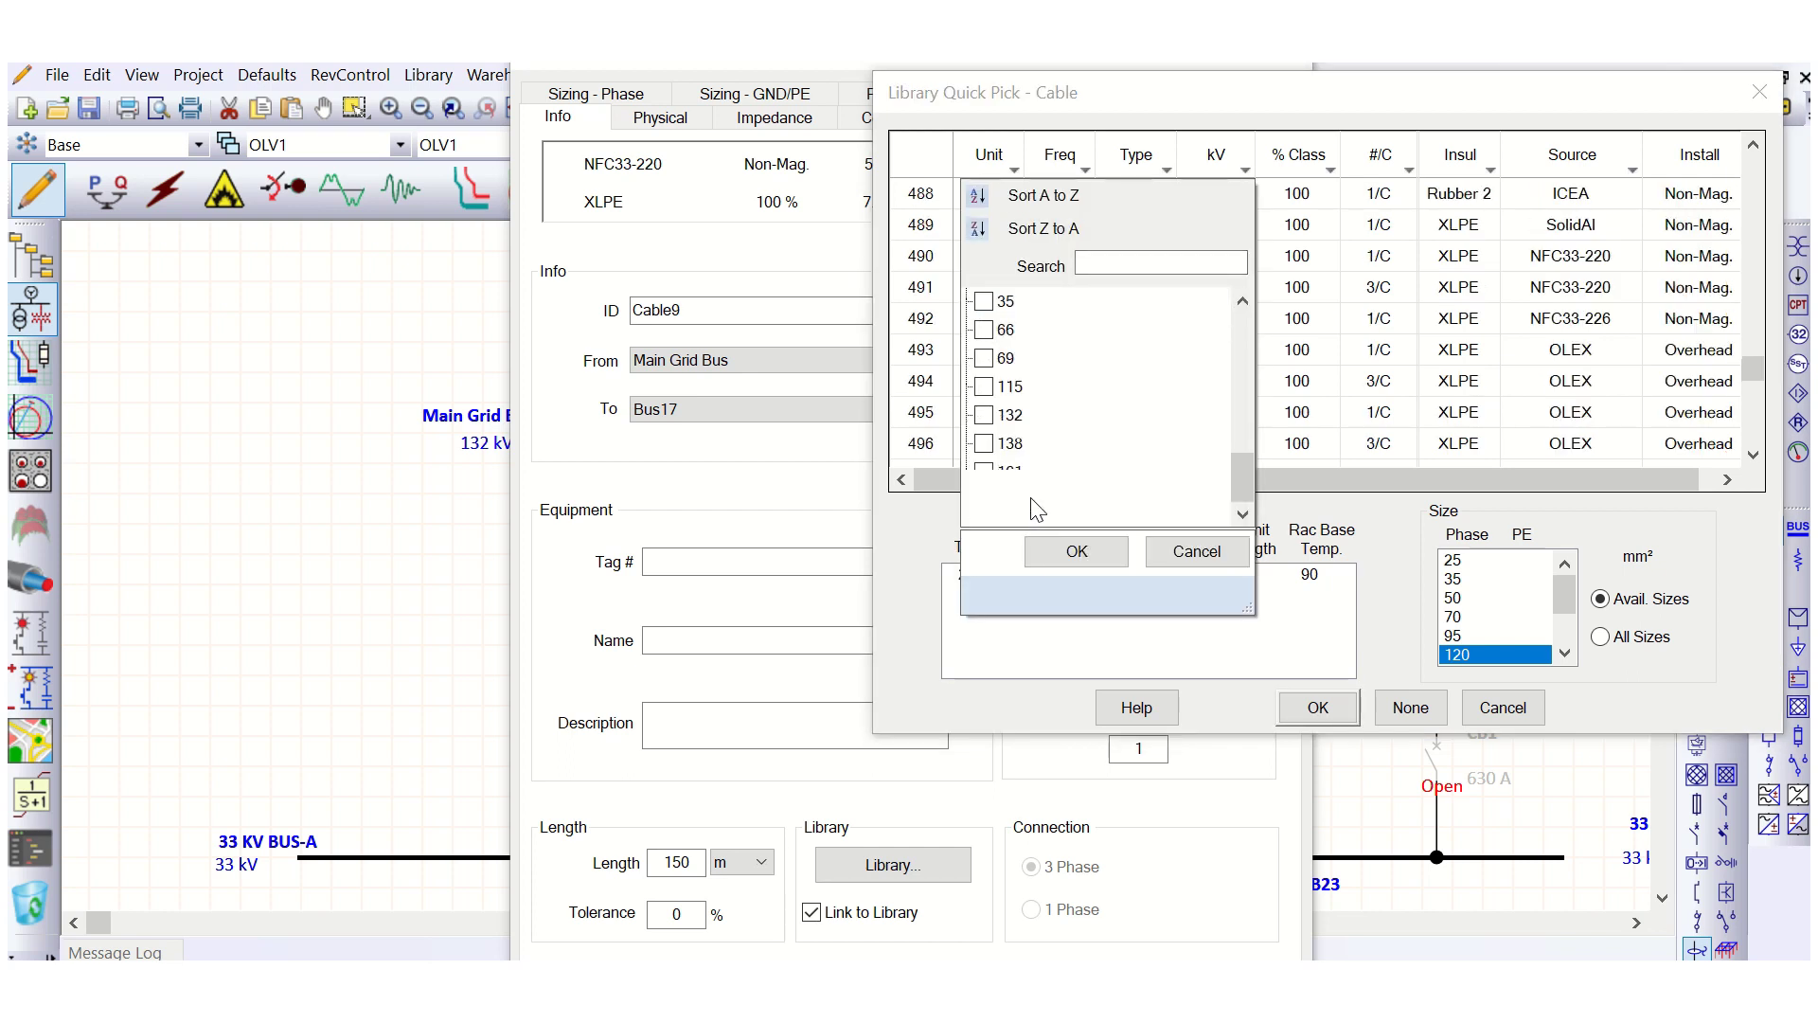
{"action": "left_click", "coordinate": [985, 416]}
{"action": "left_click", "coordinate": [1076, 551]}
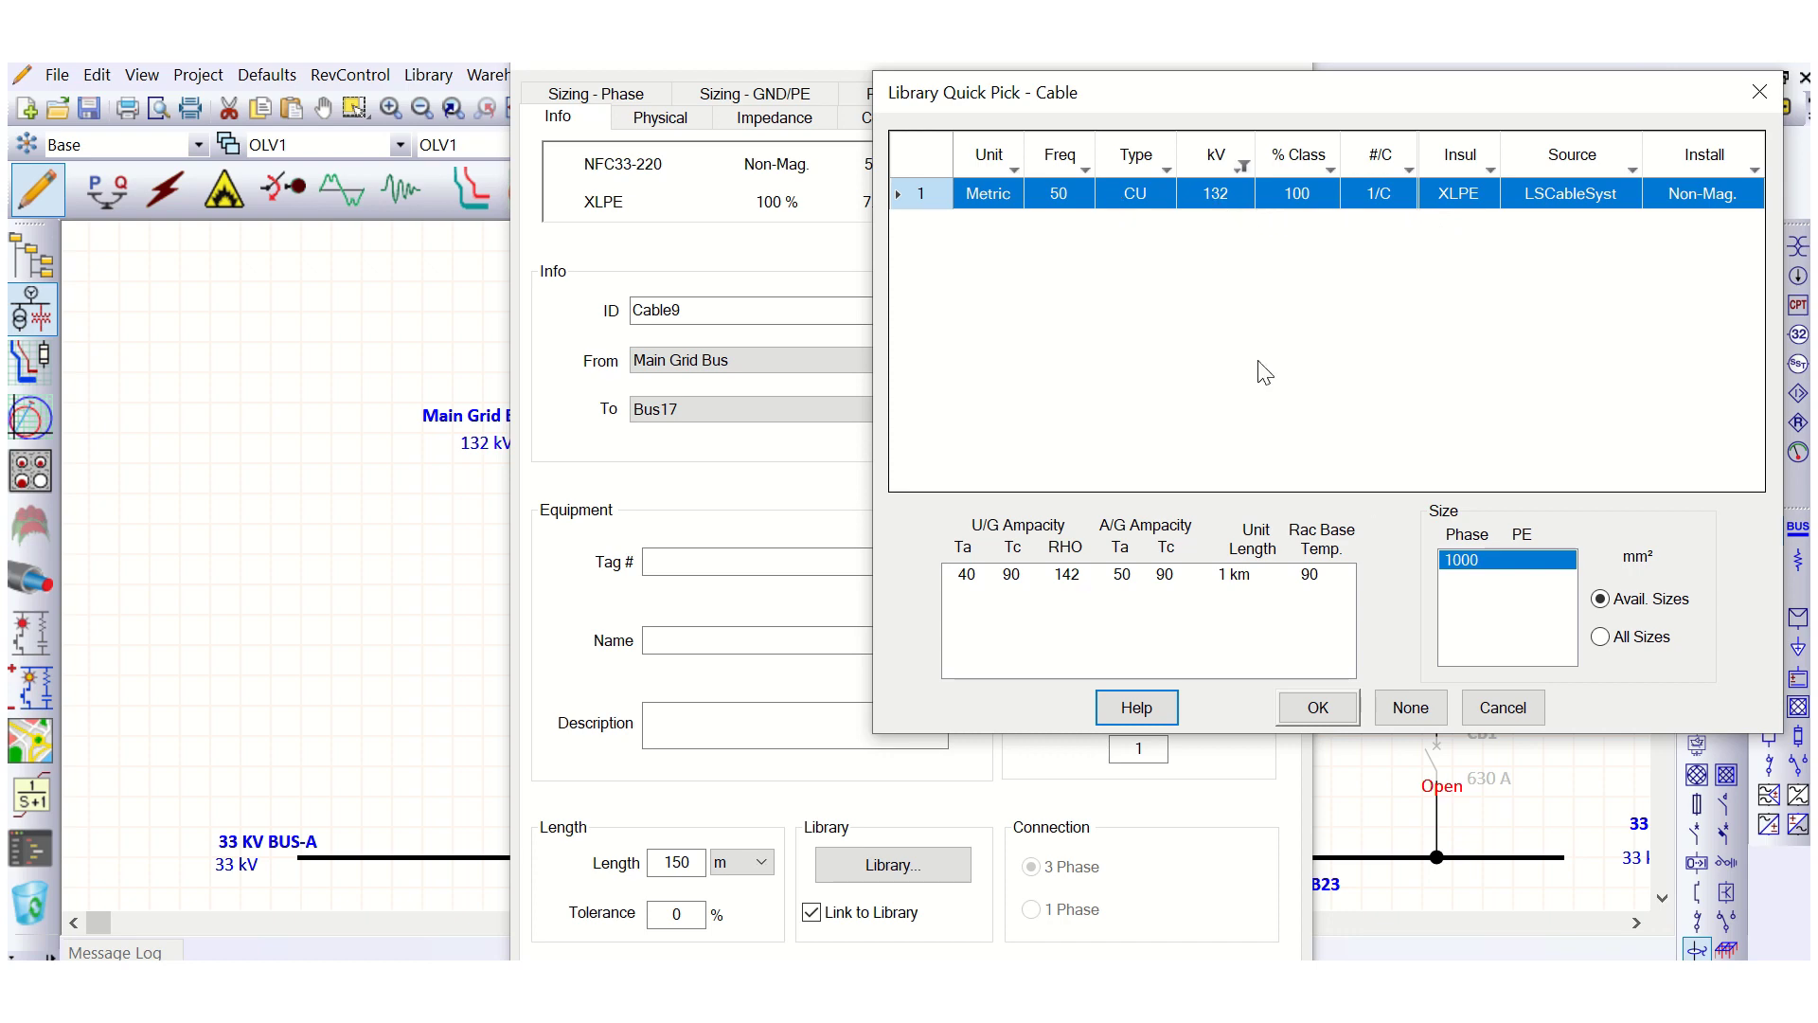
- Accept the 132 kV 1000 mm² copper XLPE cable, review its impedance, and close the editor
{"action": "key", "text": "Return"}
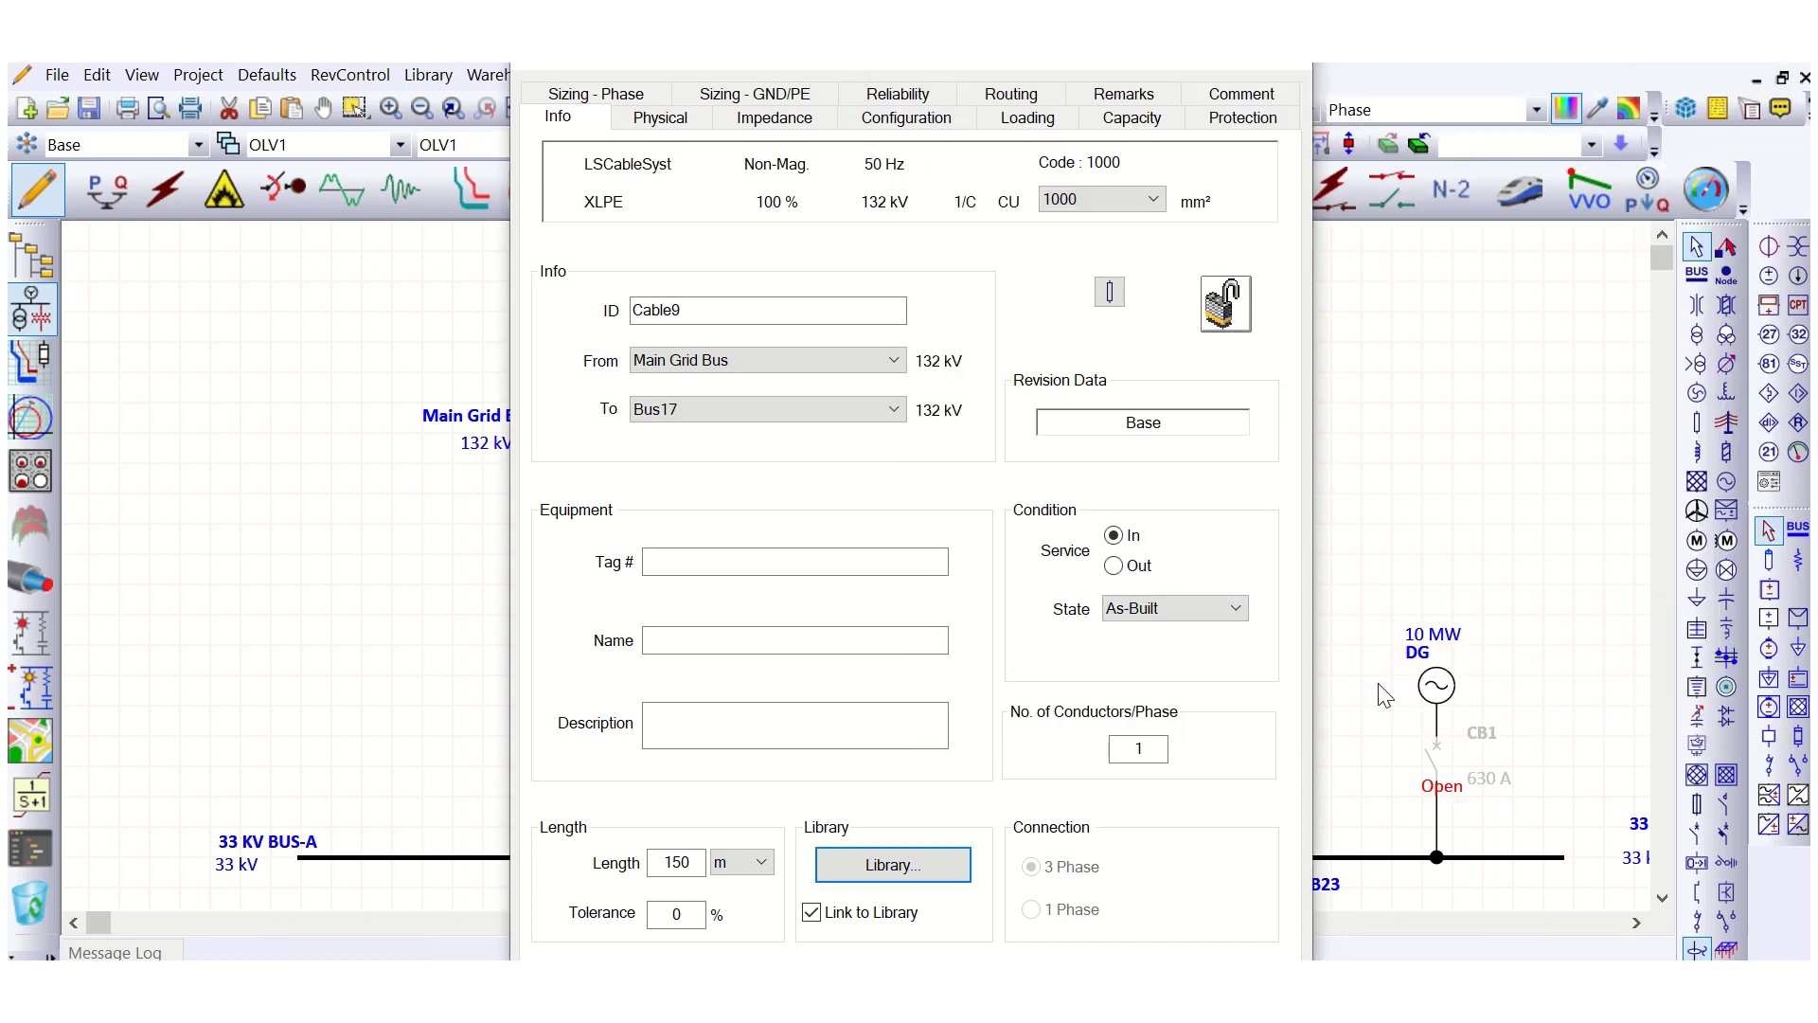
{"action": "left_click", "coordinate": [774, 118]}
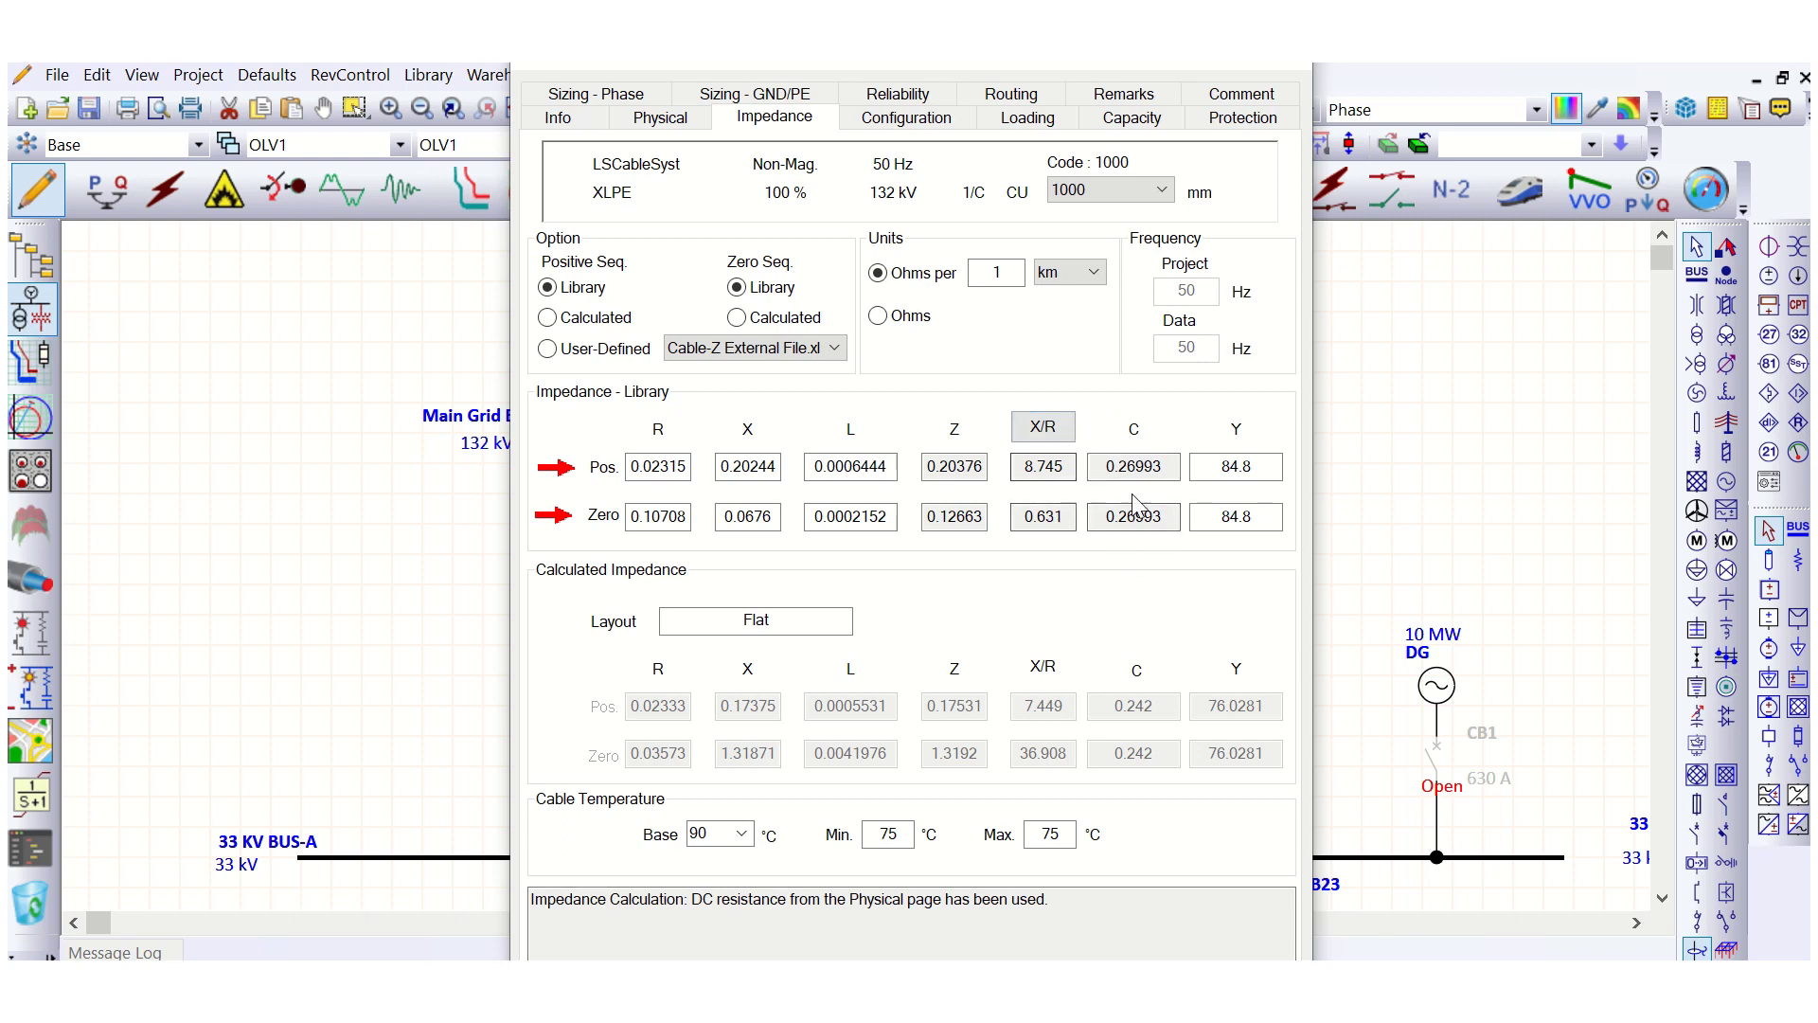
{"action": "key", "text": "Return"}
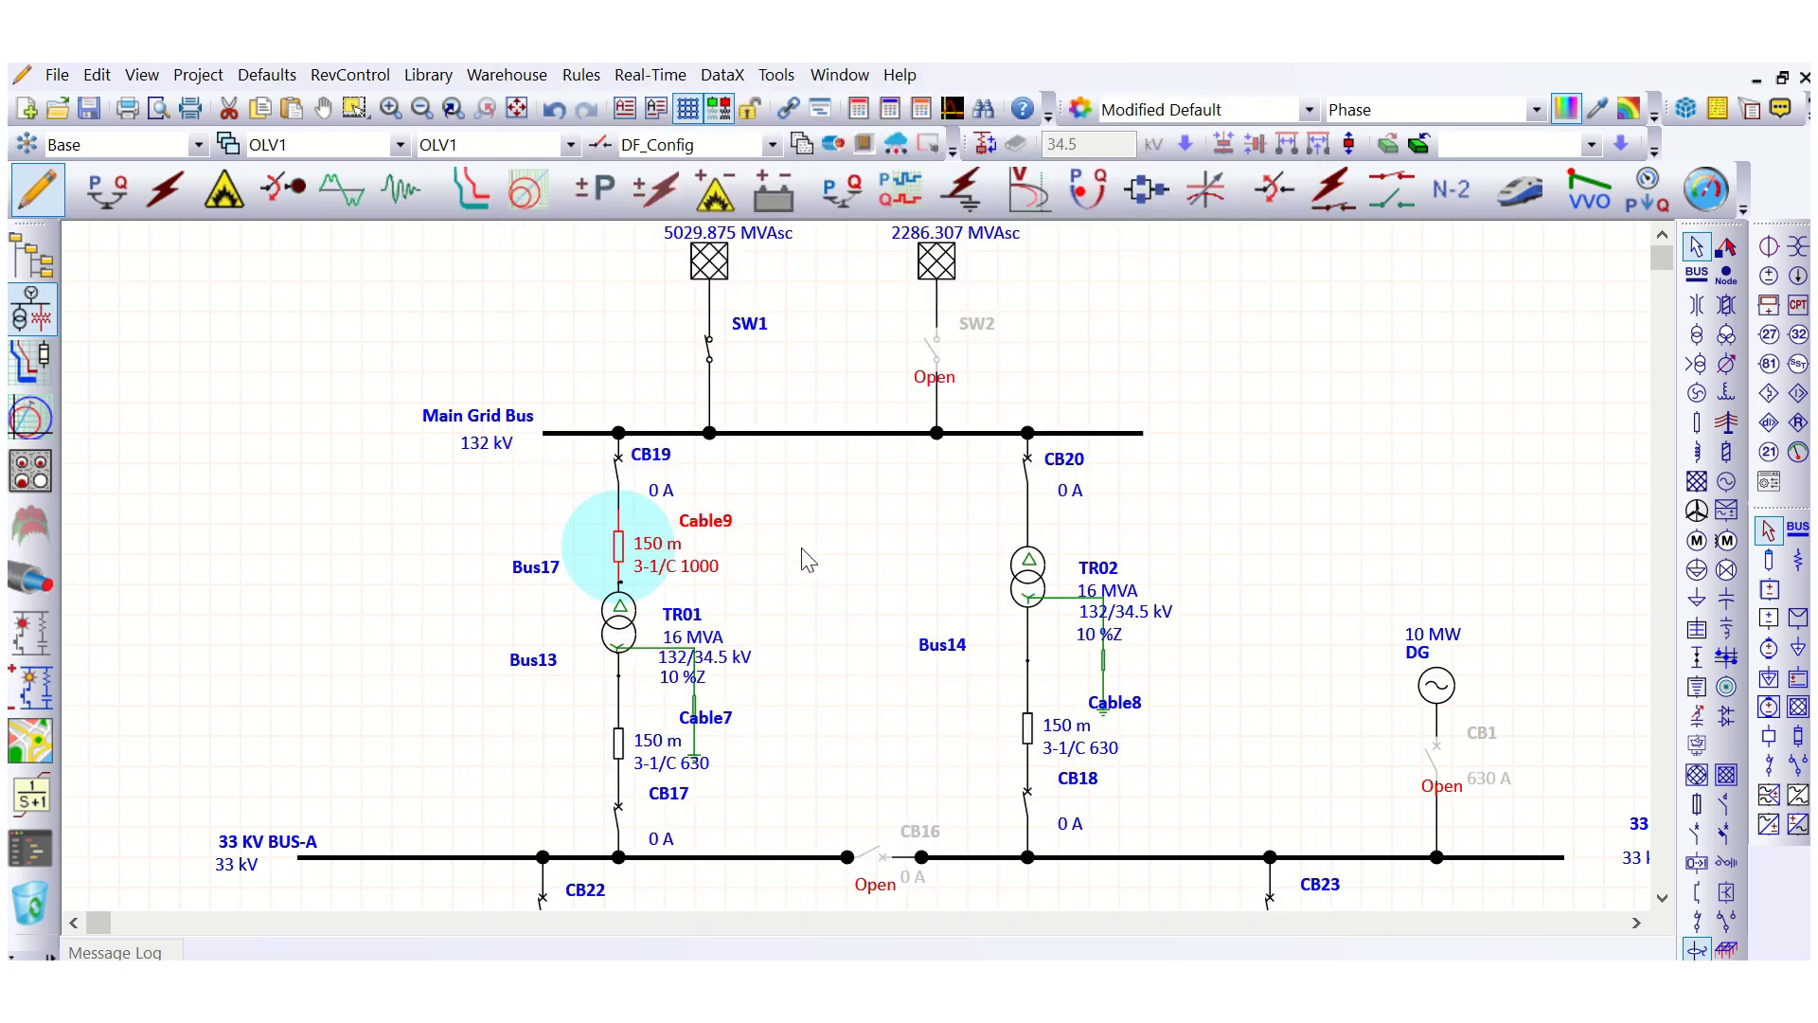
- Re-run the load flow with Cable9, giving 3959 kVA at 87.42% PF from the grid
{"action": "left_click", "coordinate": [832, 539]}
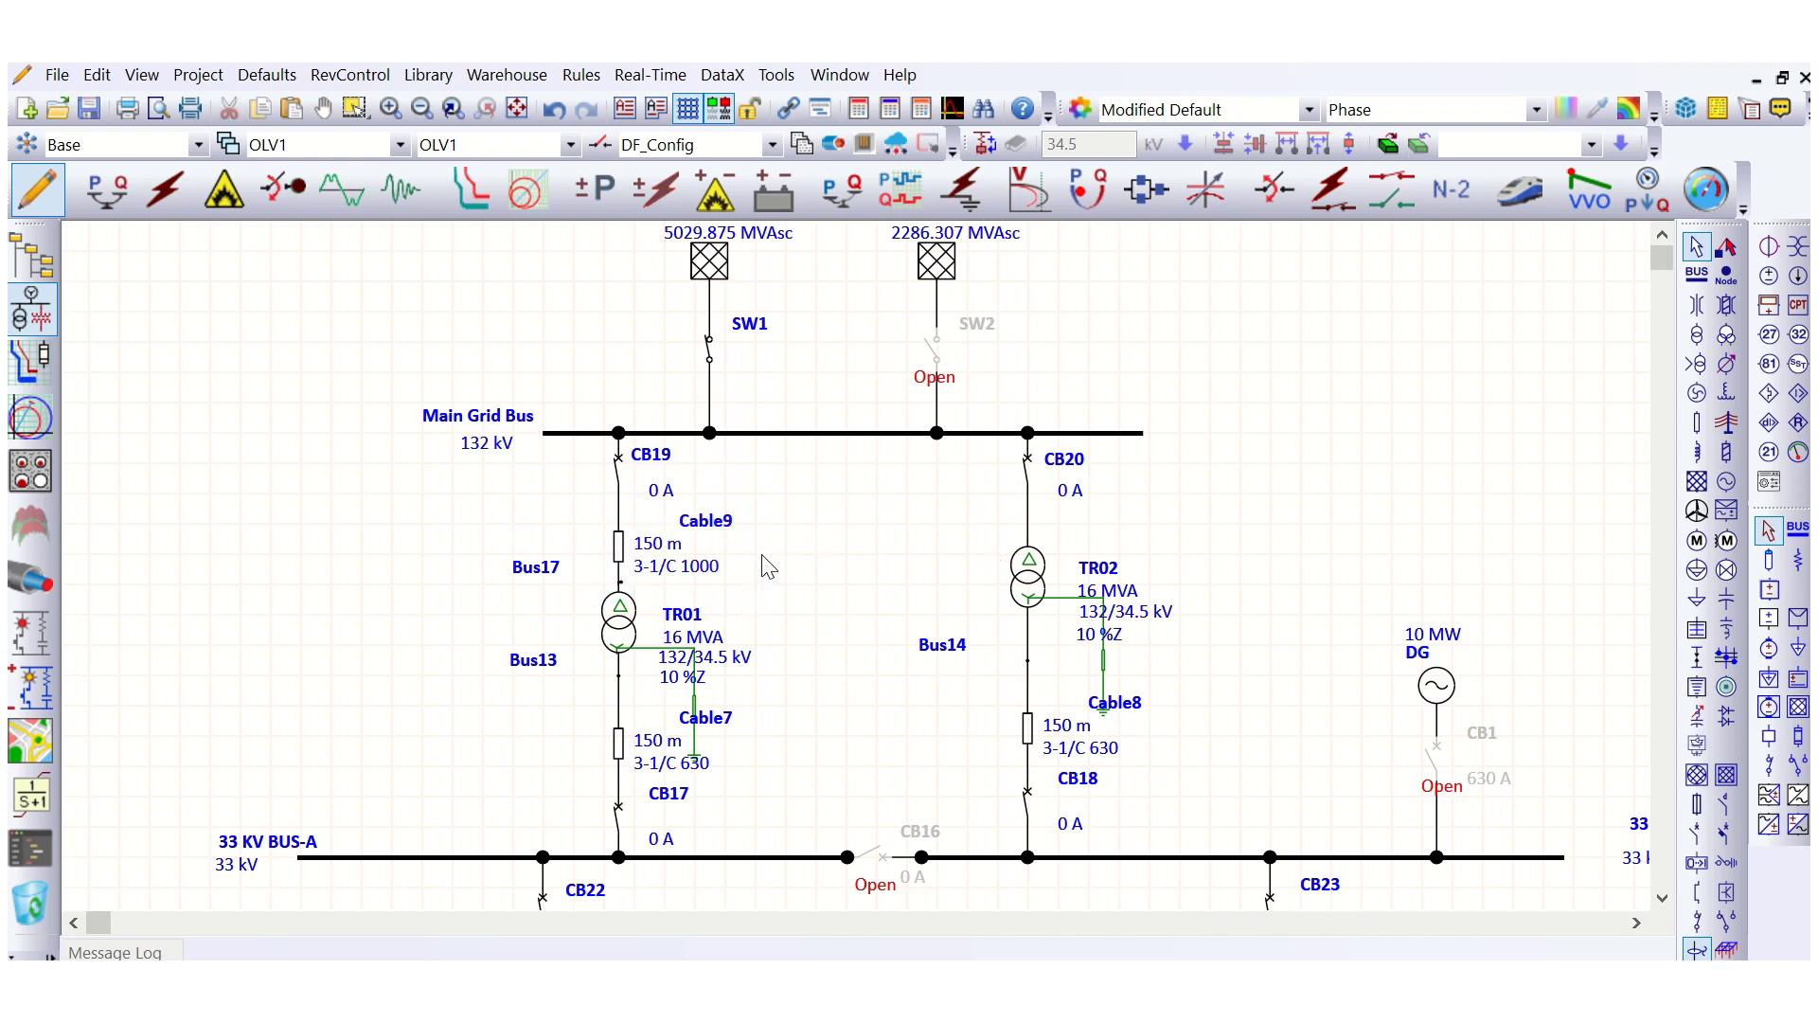
{"action": "left_click", "coordinate": [107, 189]}
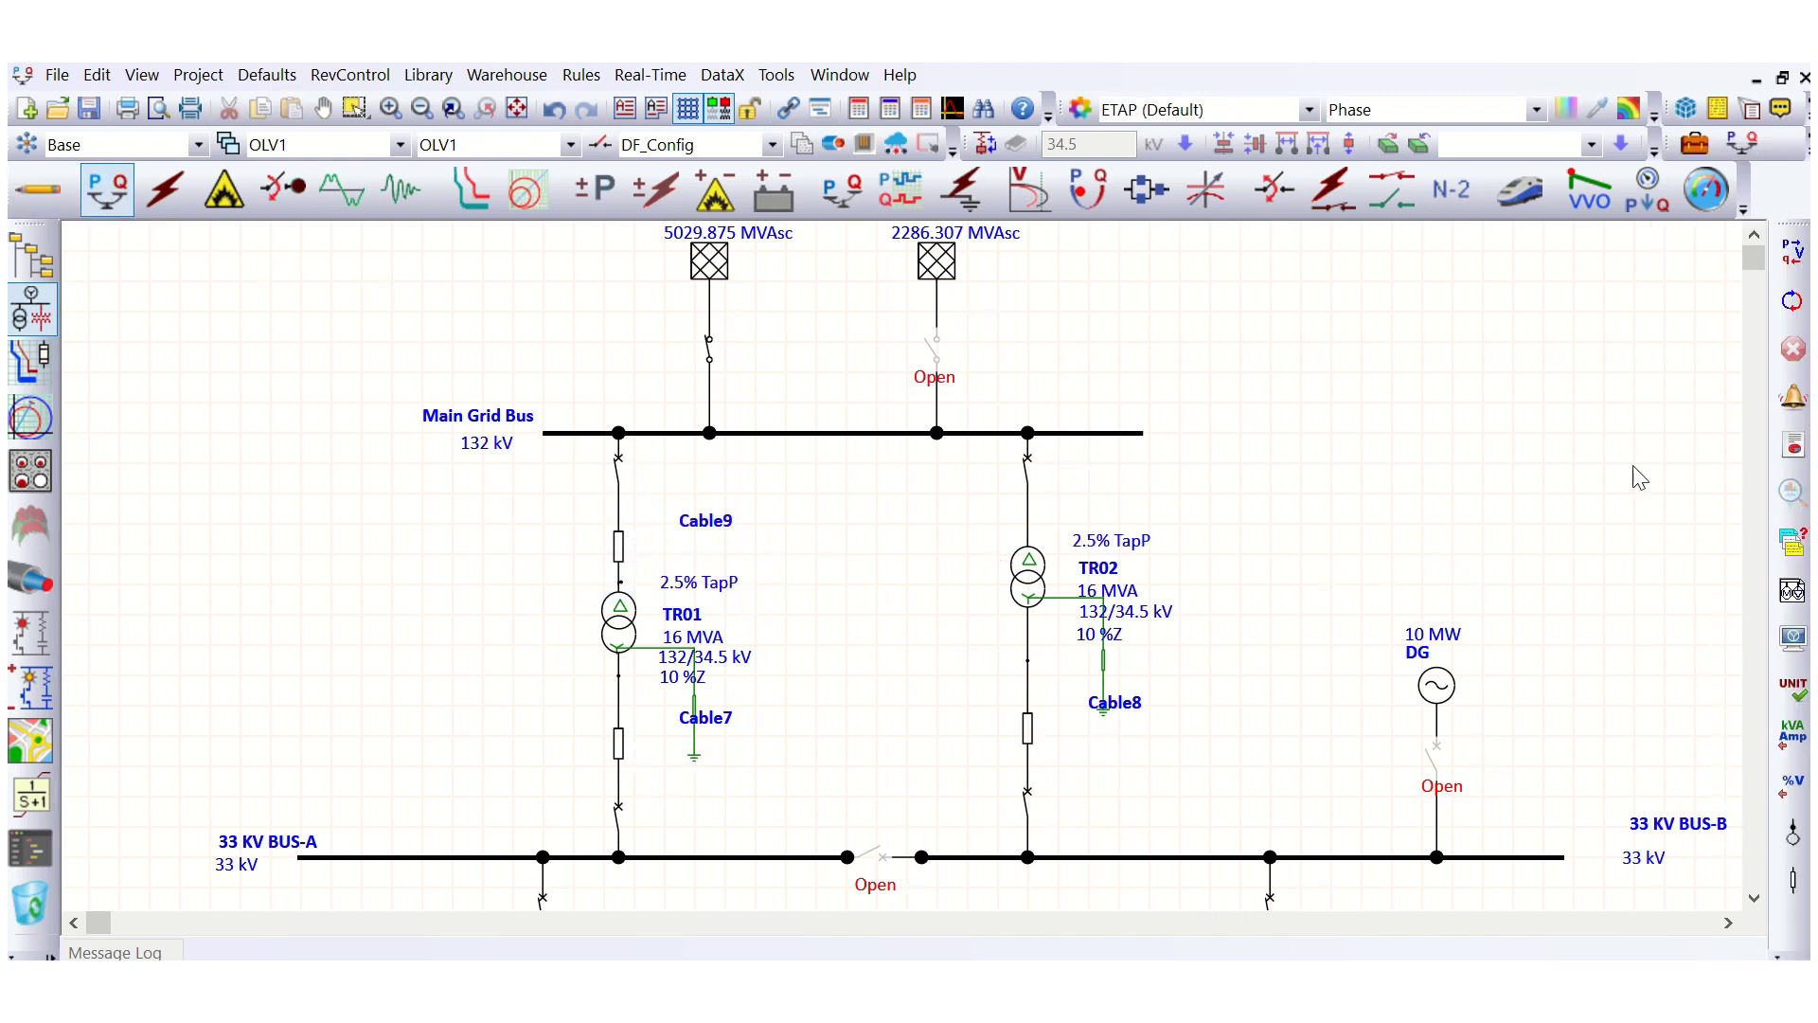
{"action": "left_click", "coordinate": [1792, 251]}
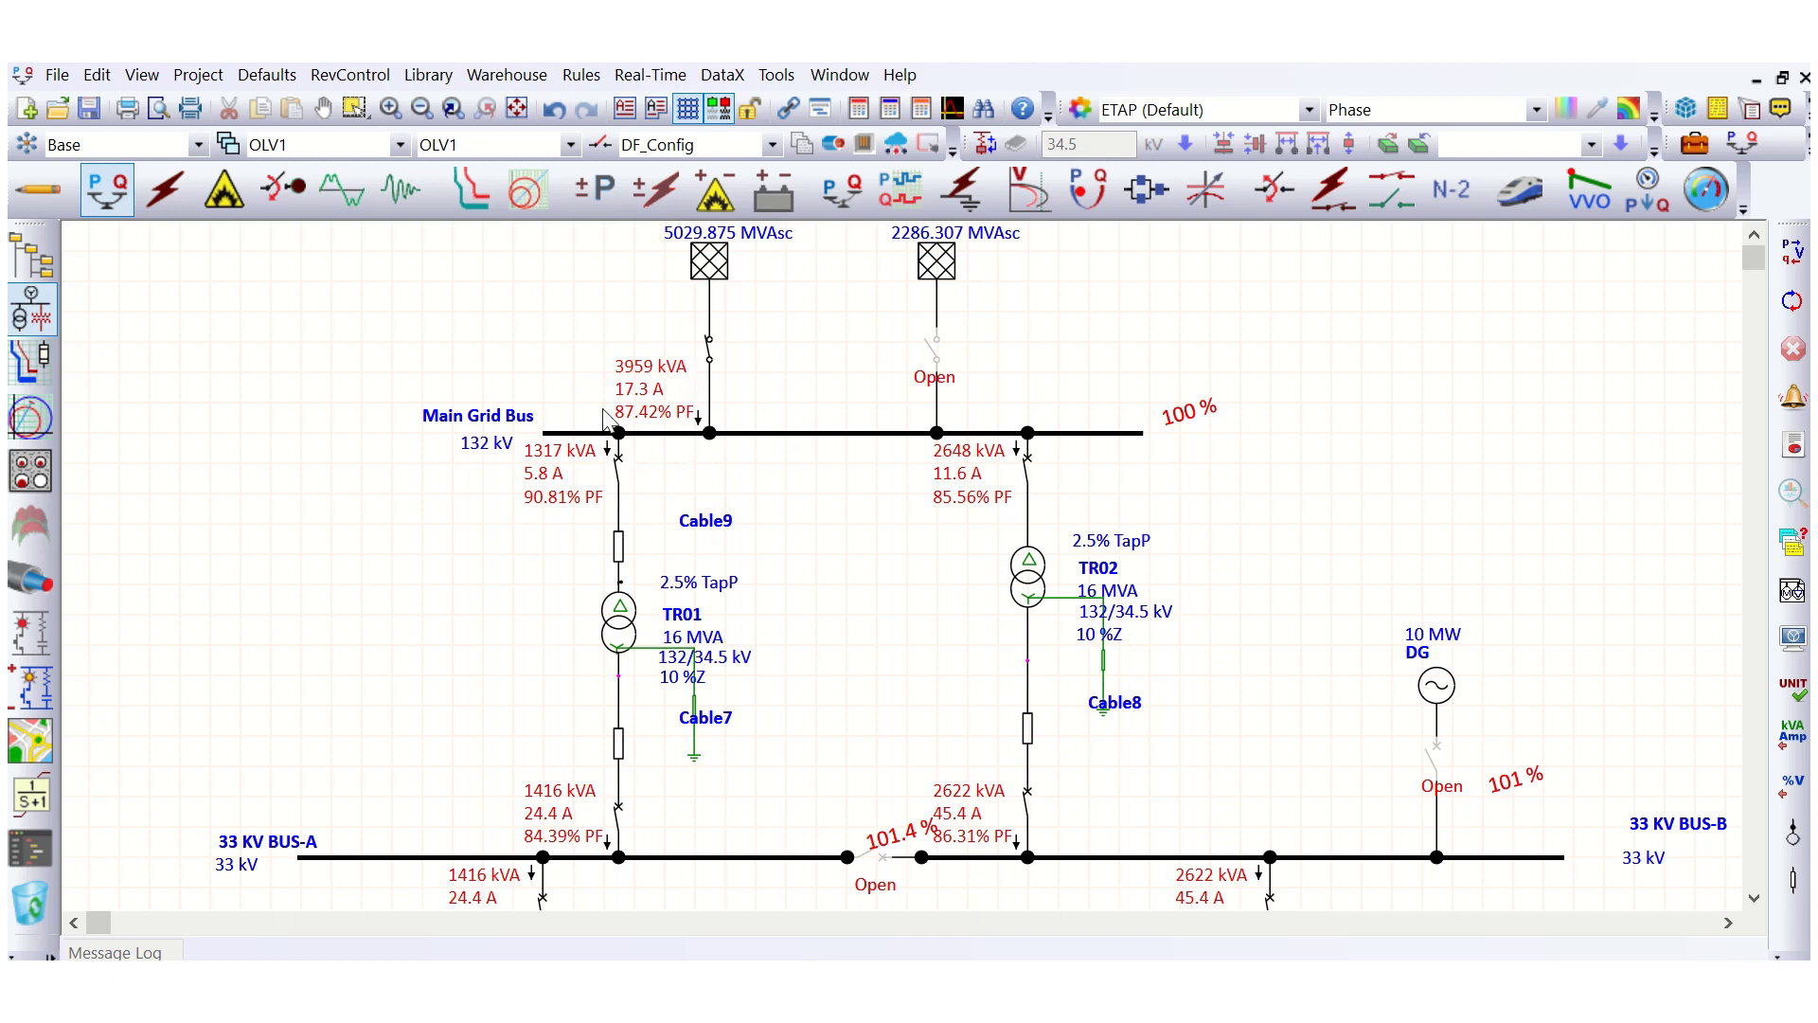
- Bring up the earlier results snip and move it beside the diagram
{"action": "scroll", "coordinate": [674, 377], "scroll_direction": "up", "scroll_amount": 2}
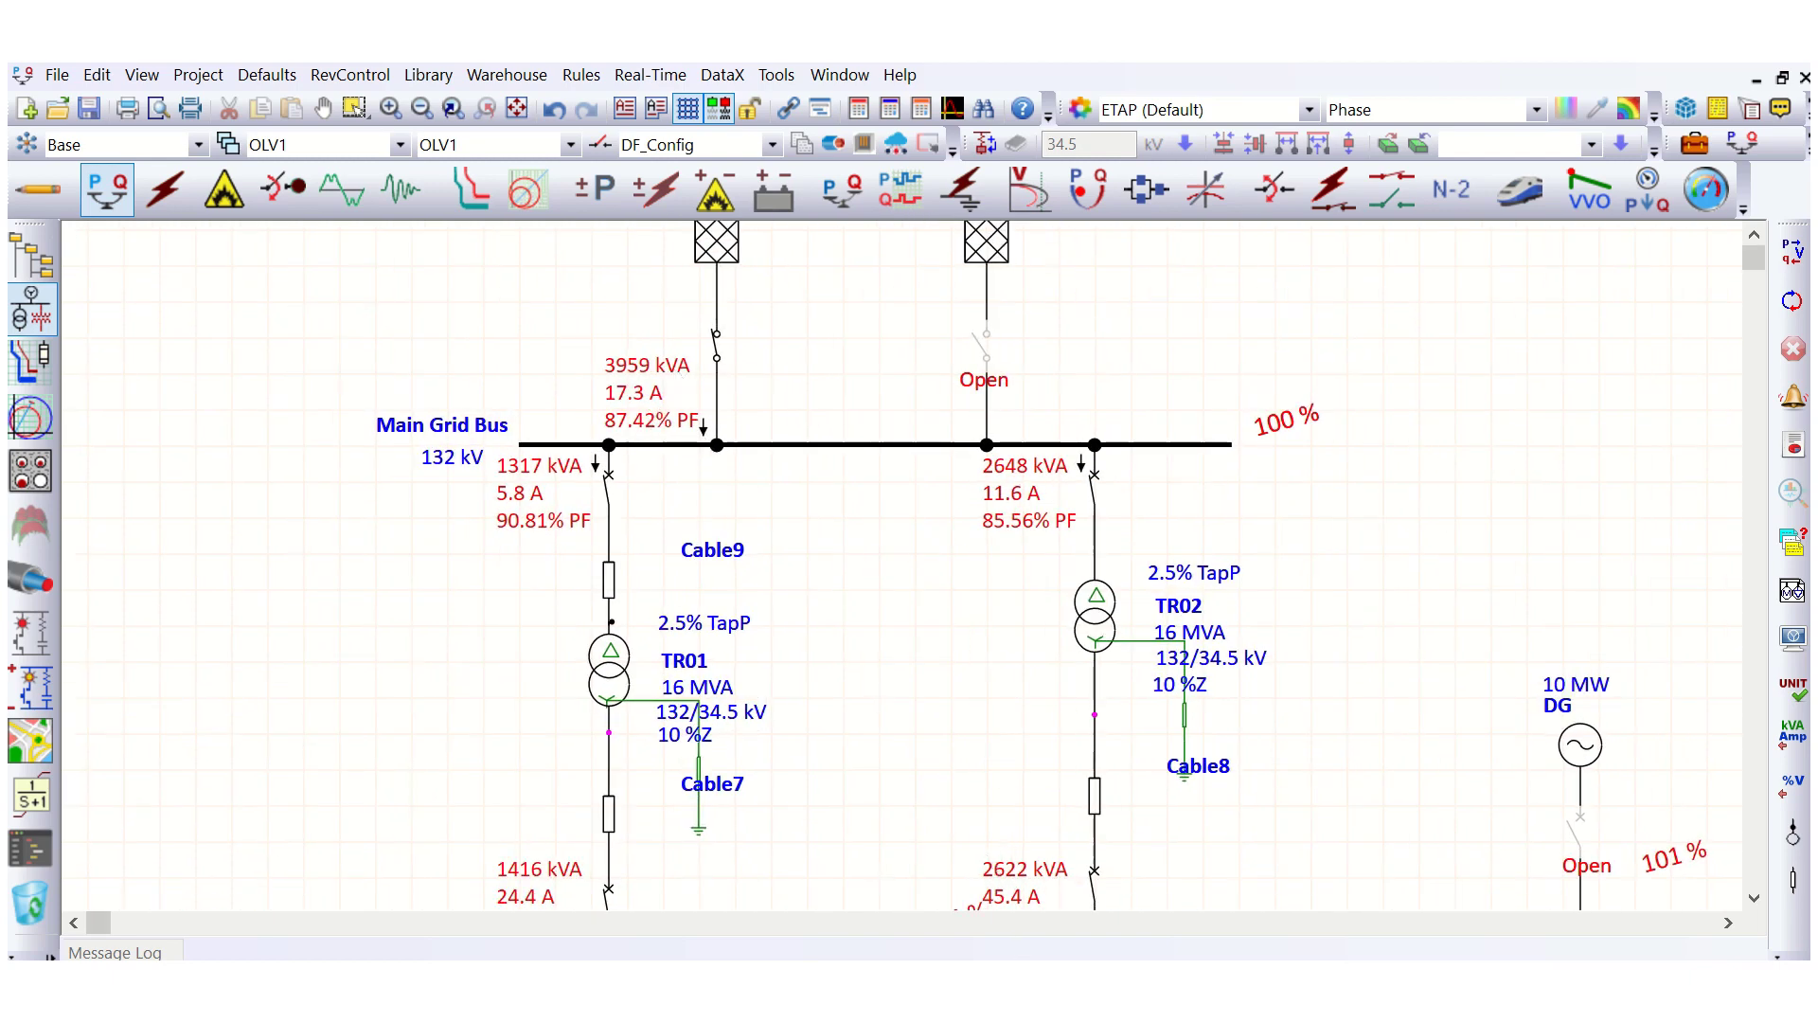
{"action": "left_click", "coordinate": [1013, 952]}
{"action": "left_click_drag", "start_coordinate": [511, 114], "coordinate": [1082, 100]}
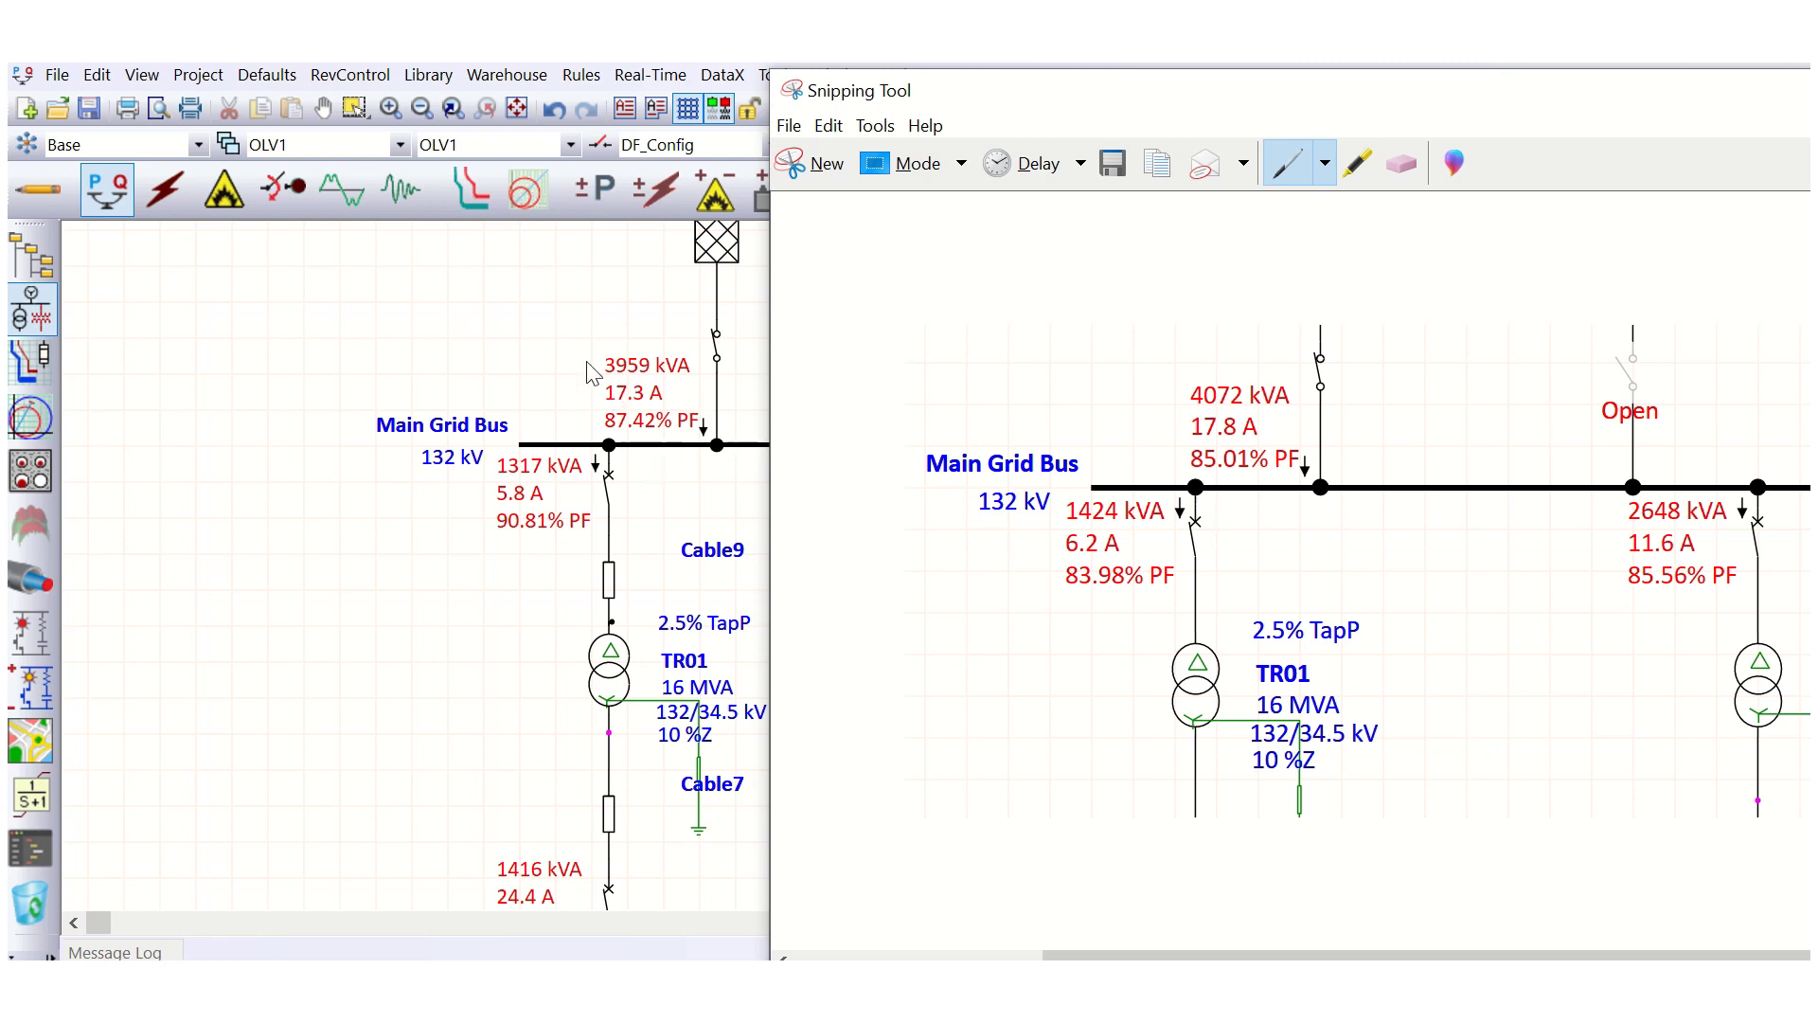
- Return to ETAP's full diagram, where TR02 draws 2648 kVA at 85.56% PF
{"action": "left_click", "coordinate": [545, 357]}
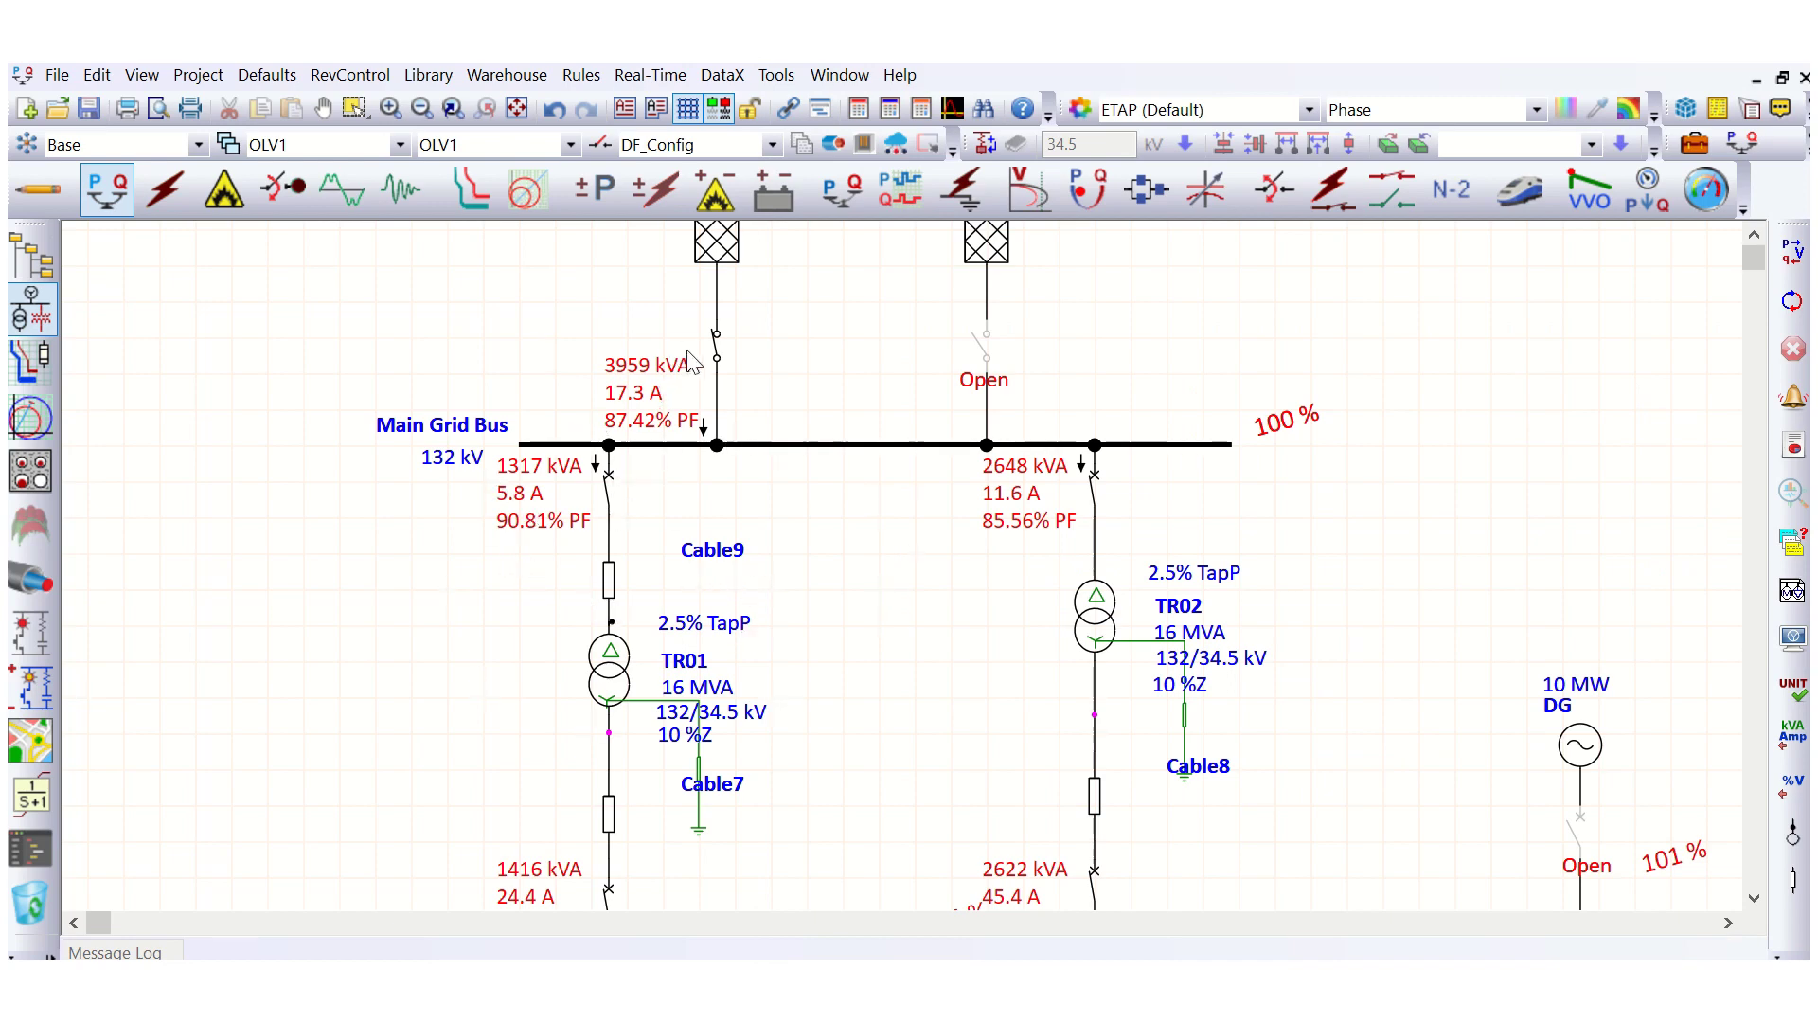
- Display power flows as kW + jkvar, showing 3461 kW and 1922 kvar from the grid
{"action": "left_click", "coordinate": [1793, 637]}
{"action": "left_click", "coordinate": [932, 255]}
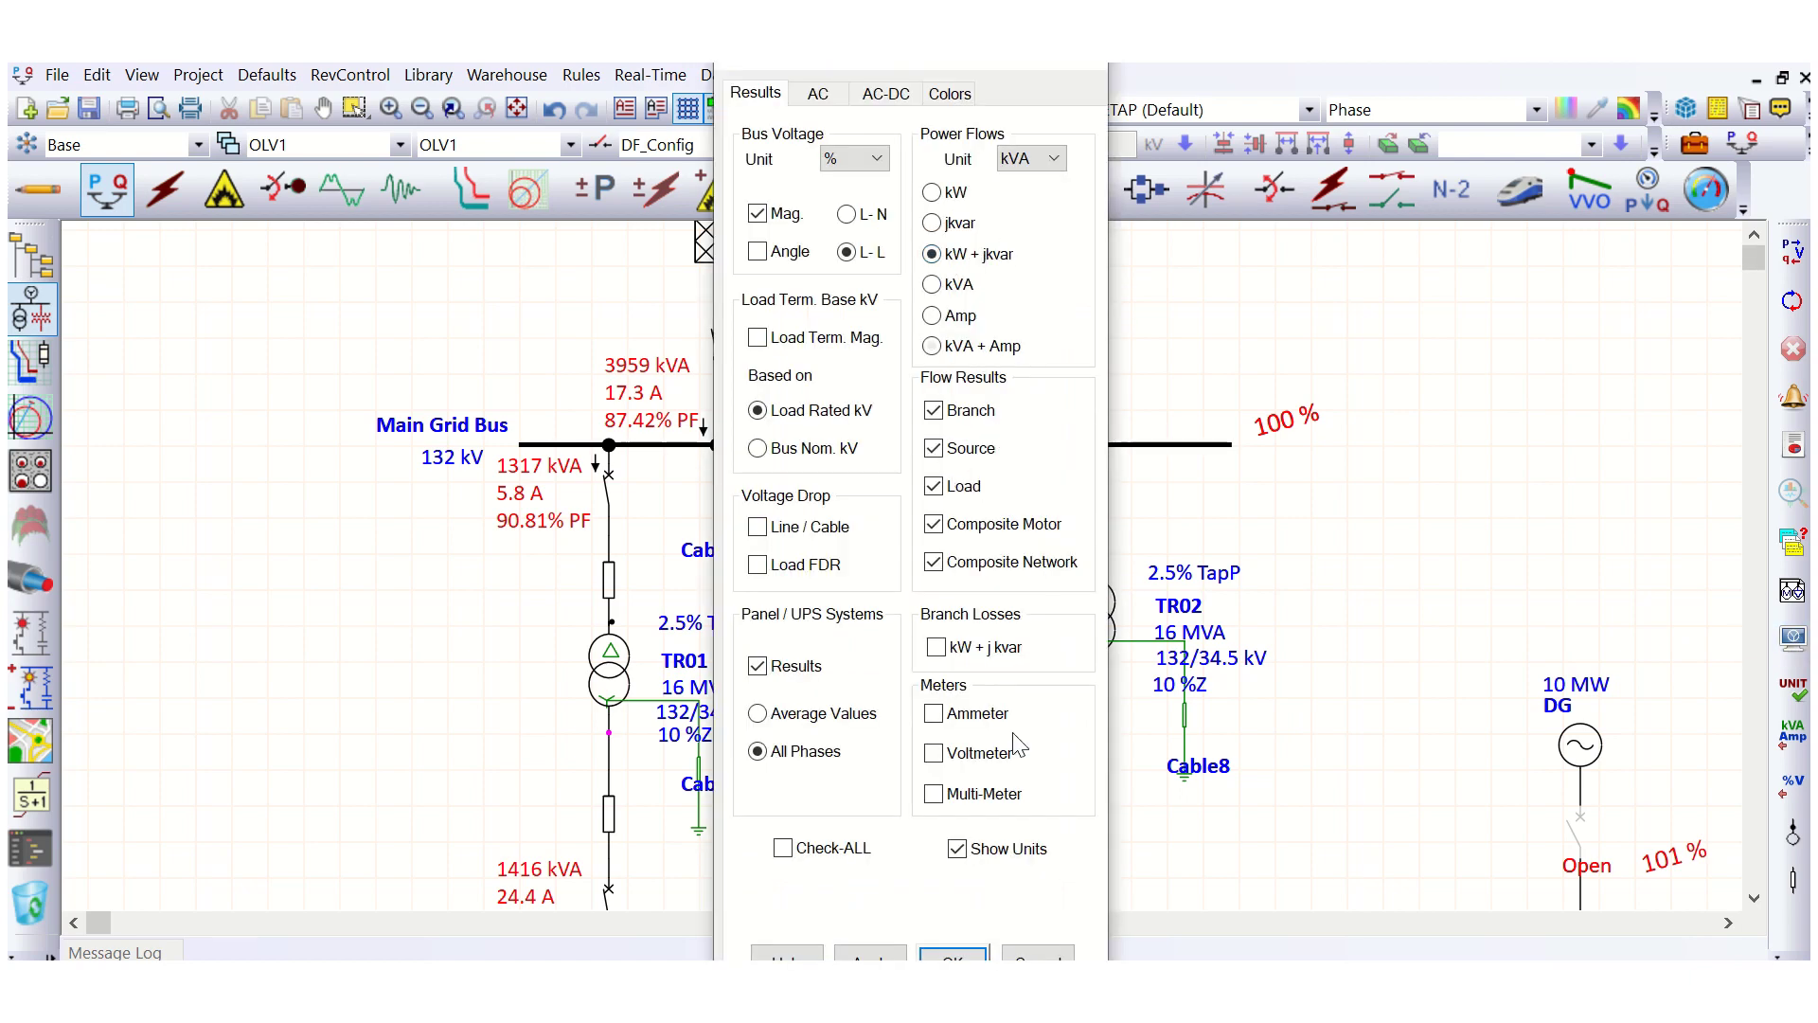
{"action": "left_click", "coordinate": [956, 954]}
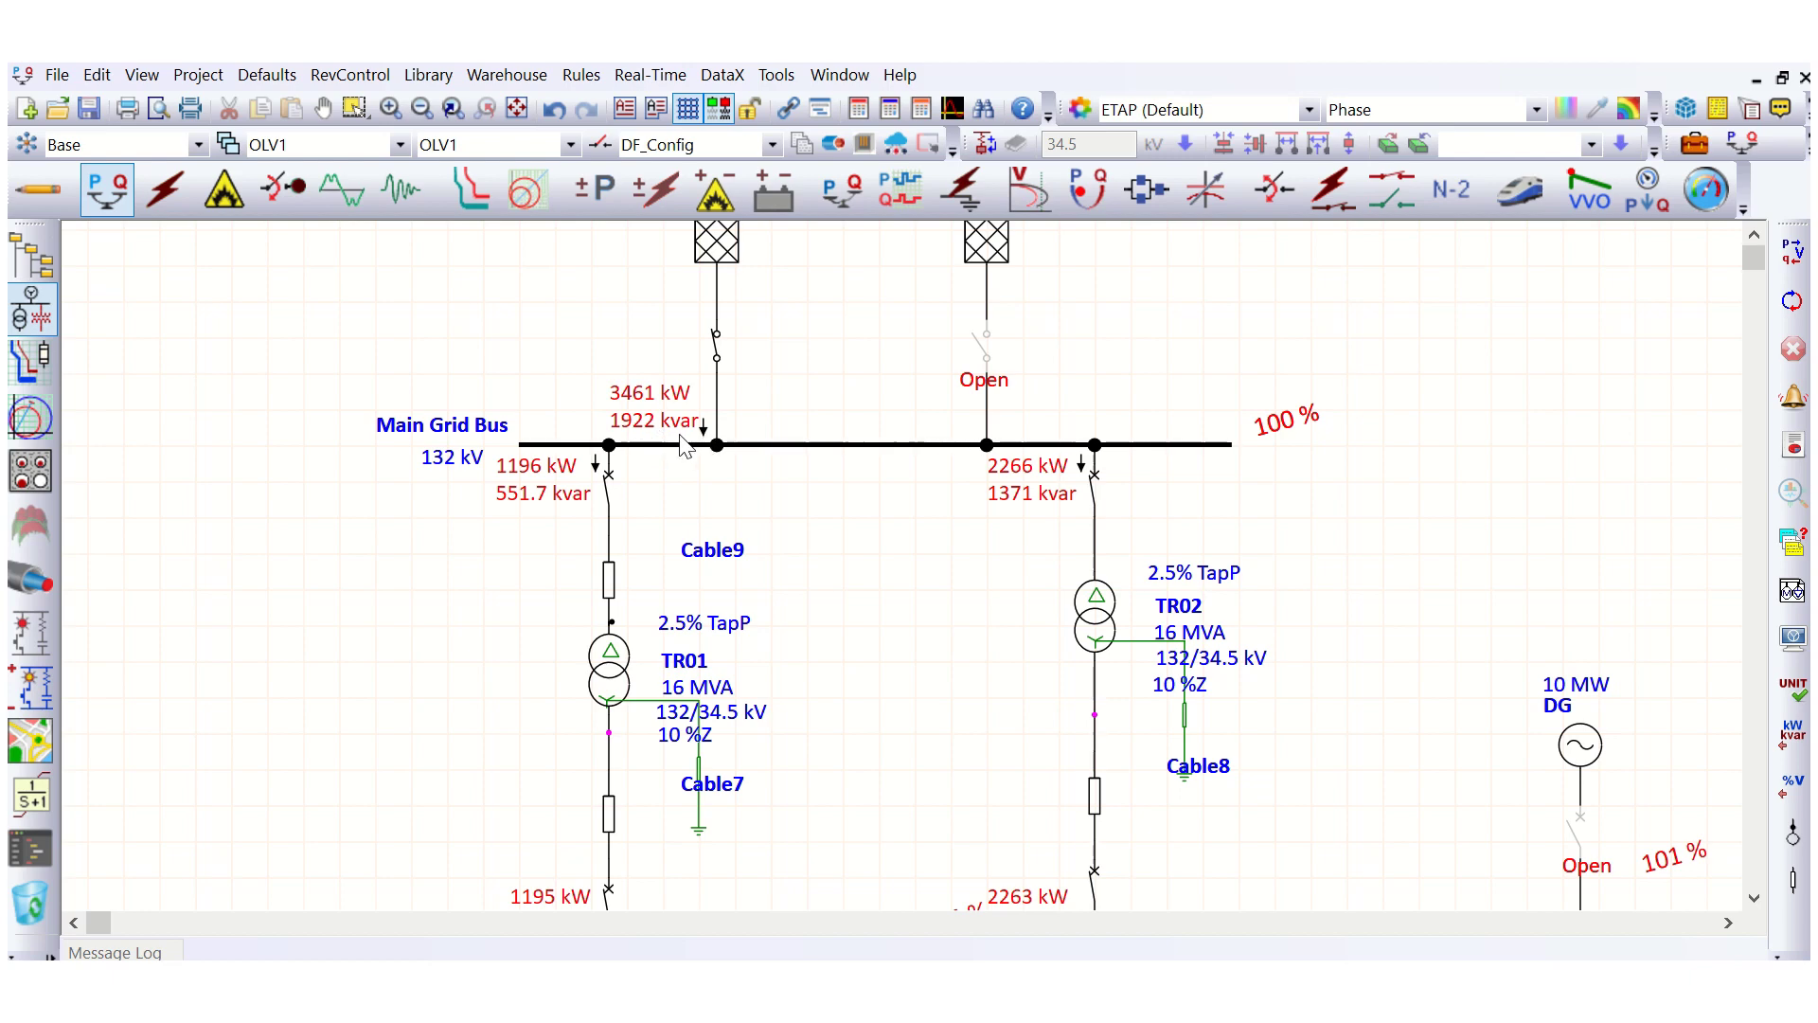
{"action": "left_click", "coordinate": [609, 578]}
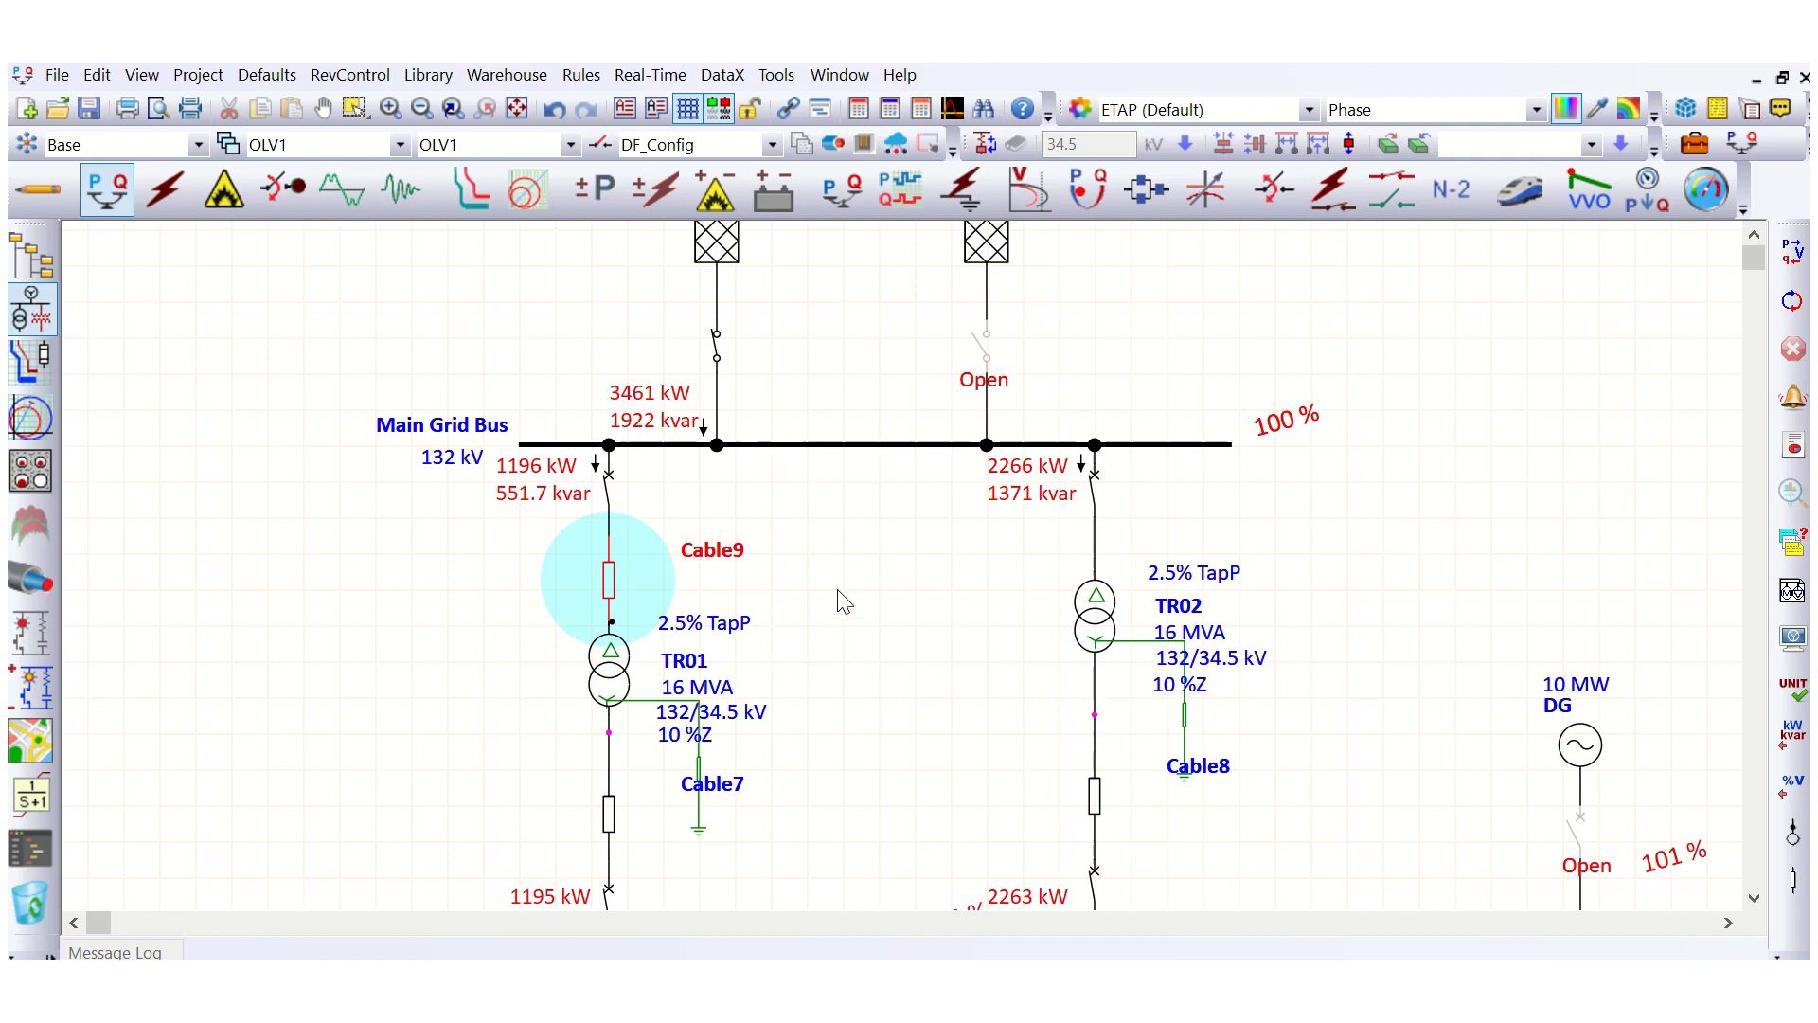
- Move Cable9 aside, delete its two connectors, and connect CB19 directly to TR01
{"action": "left_click_drag", "start_coordinate": [609, 578], "coordinate": [285, 598]}
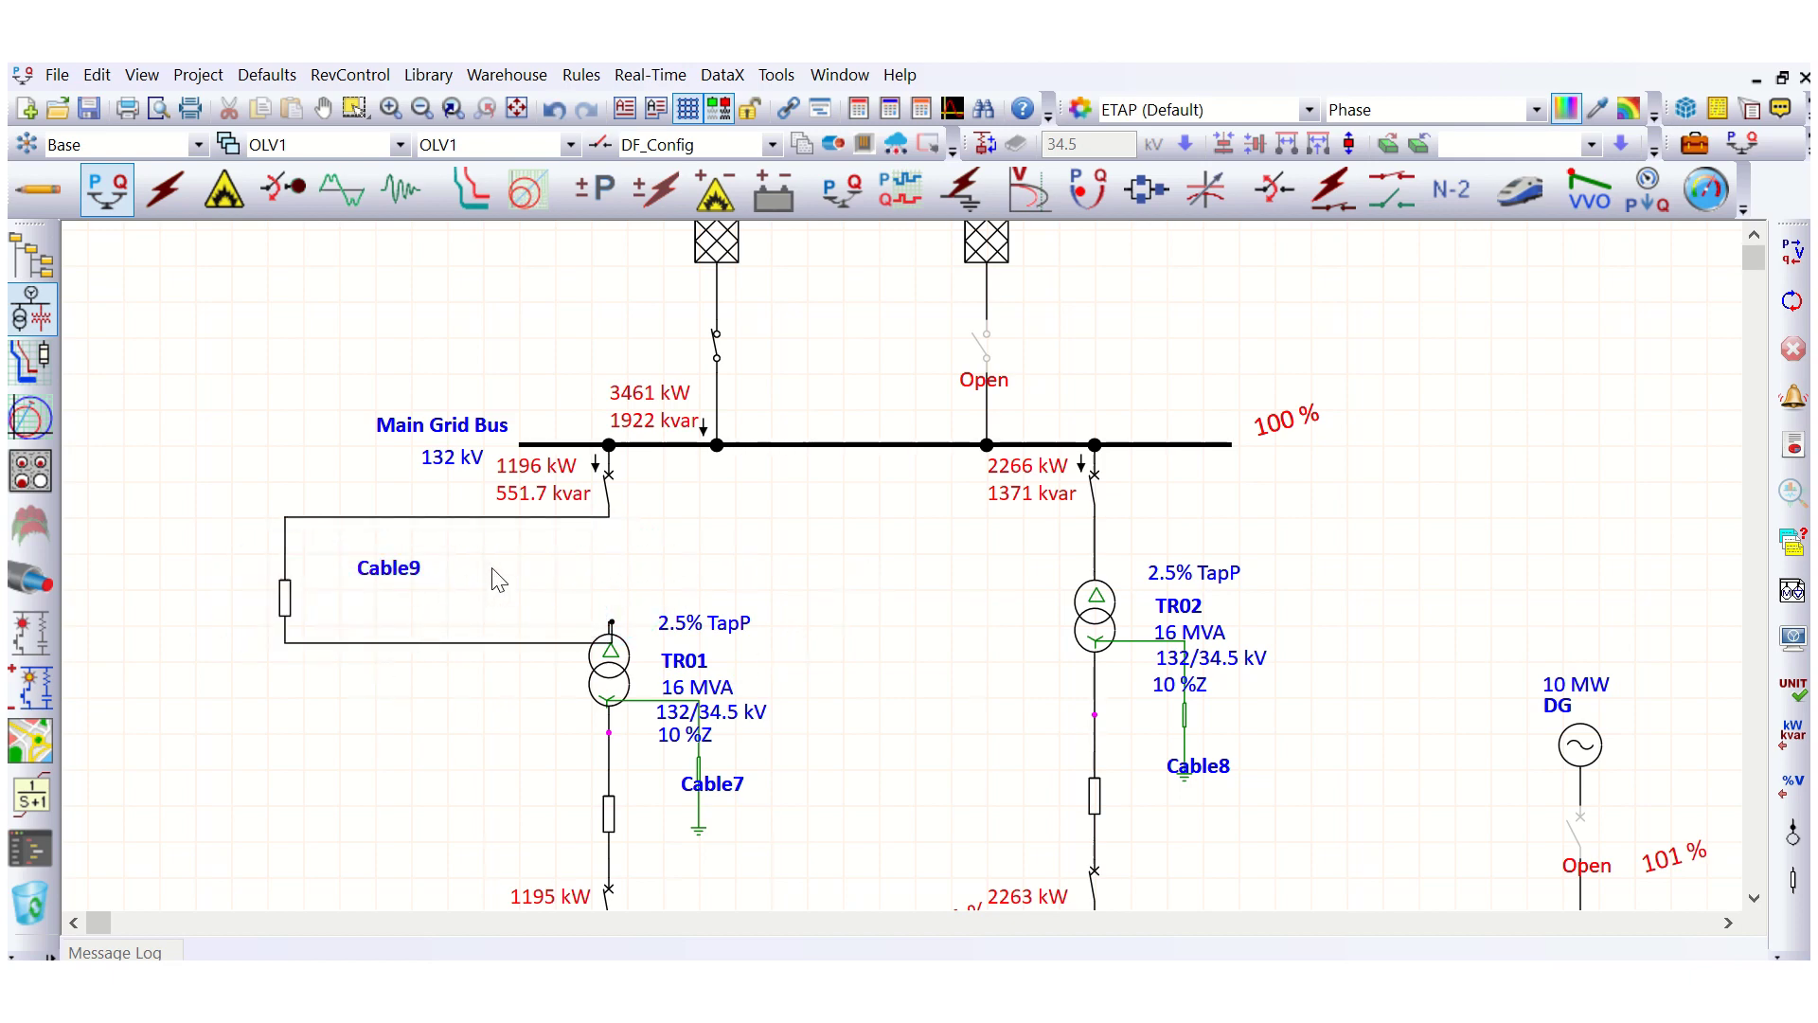
{"action": "left_click", "coordinate": [36, 189]}
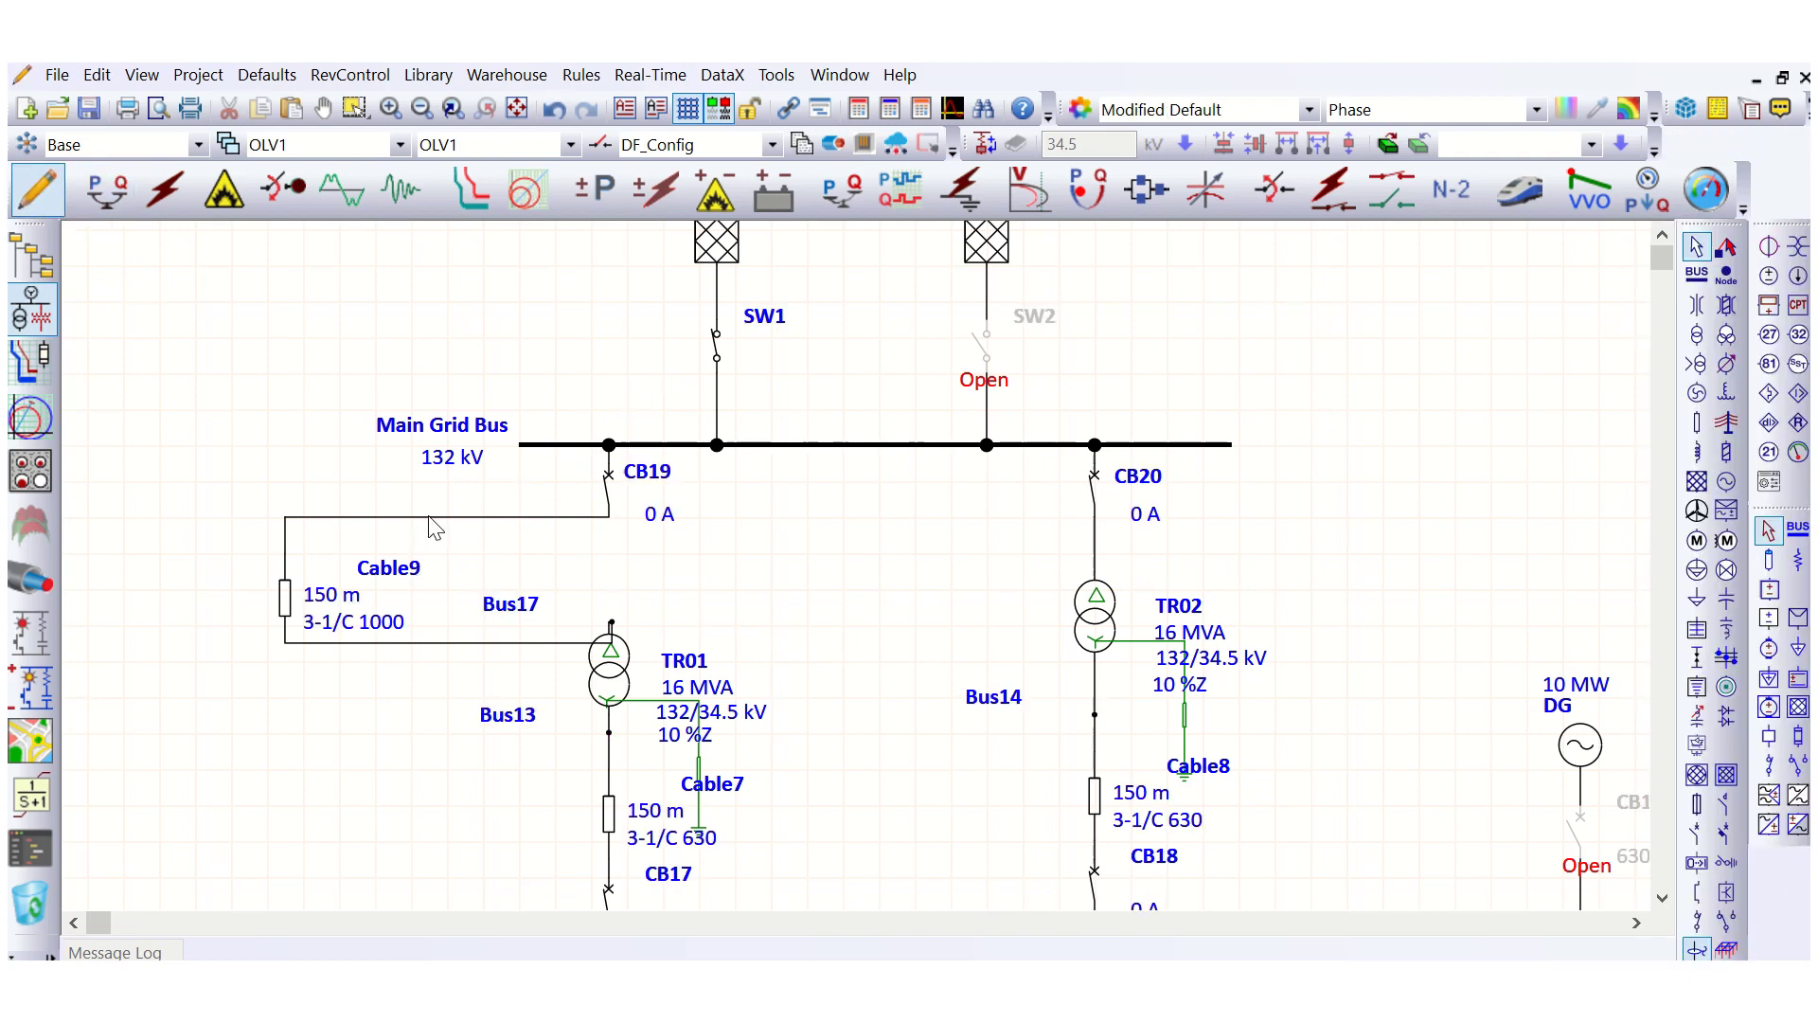
{"action": "left_click", "coordinate": [428, 517]}
{"action": "key", "text": "Delete"}
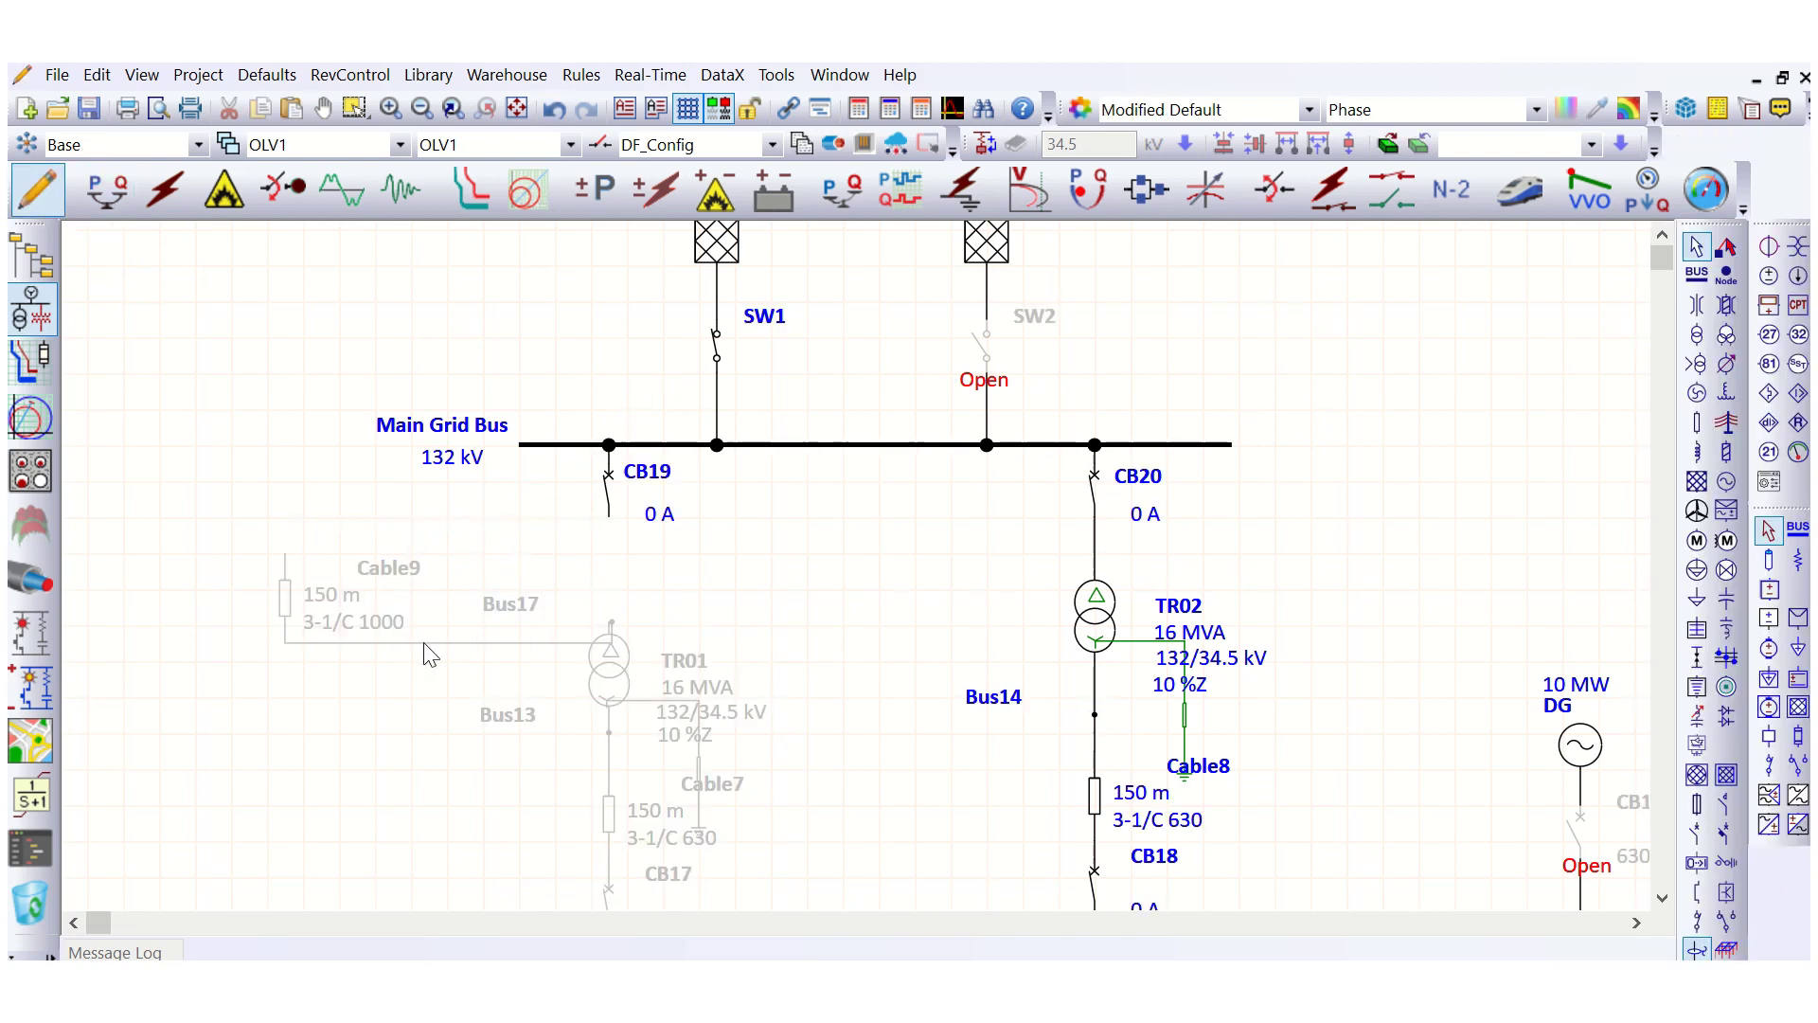
{"action": "left_click", "coordinate": [440, 643]}
{"action": "key", "text": "Delete"}
{"action": "mouse_move", "coordinate": [609, 517]}
{"action": "left_mouse_down"}
{"action": "mouse_move", "coordinate": [611, 639]}
{"action": "mouse_move", "coordinate": [610, 622]}
{"action": "left_mouse_up"}
{"action": "left_click", "coordinate": [606, 490]}
- Place Cable9 in the CB19–TR01 line and view results: 1196 kW, 551.7 kvar to TR01
{"action": "left_click", "coordinate": [107, 189]}
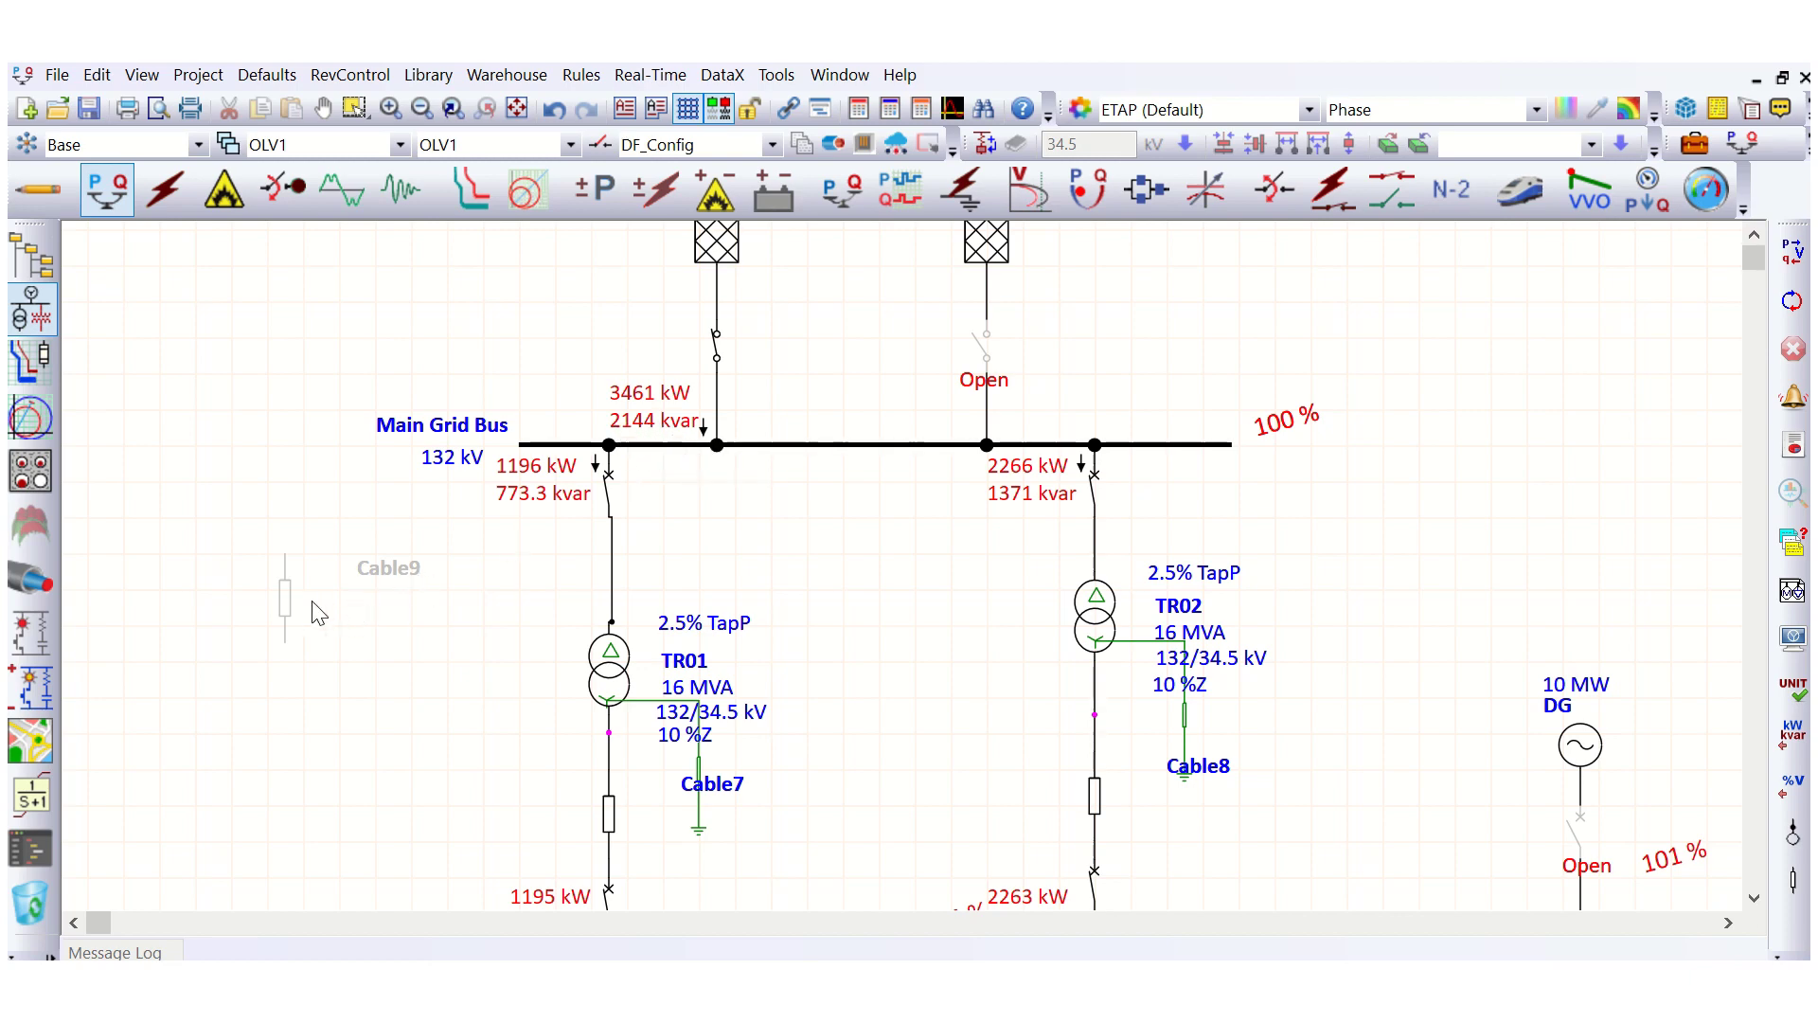
{"action": "left_click", "coordinate": [60, 193]}
{"action": "mouse_move", "coordinate": [284, 597]}
{"action": "left_mouse_down"}
{"action": "mouse_move", "coordinate": [572, 609]}
{"action": "mouse_move", "coordinate": [609, 561]}
{"action": "left_mouse_up"}
{"action": "left_click", "coordinate": [106, 189]}
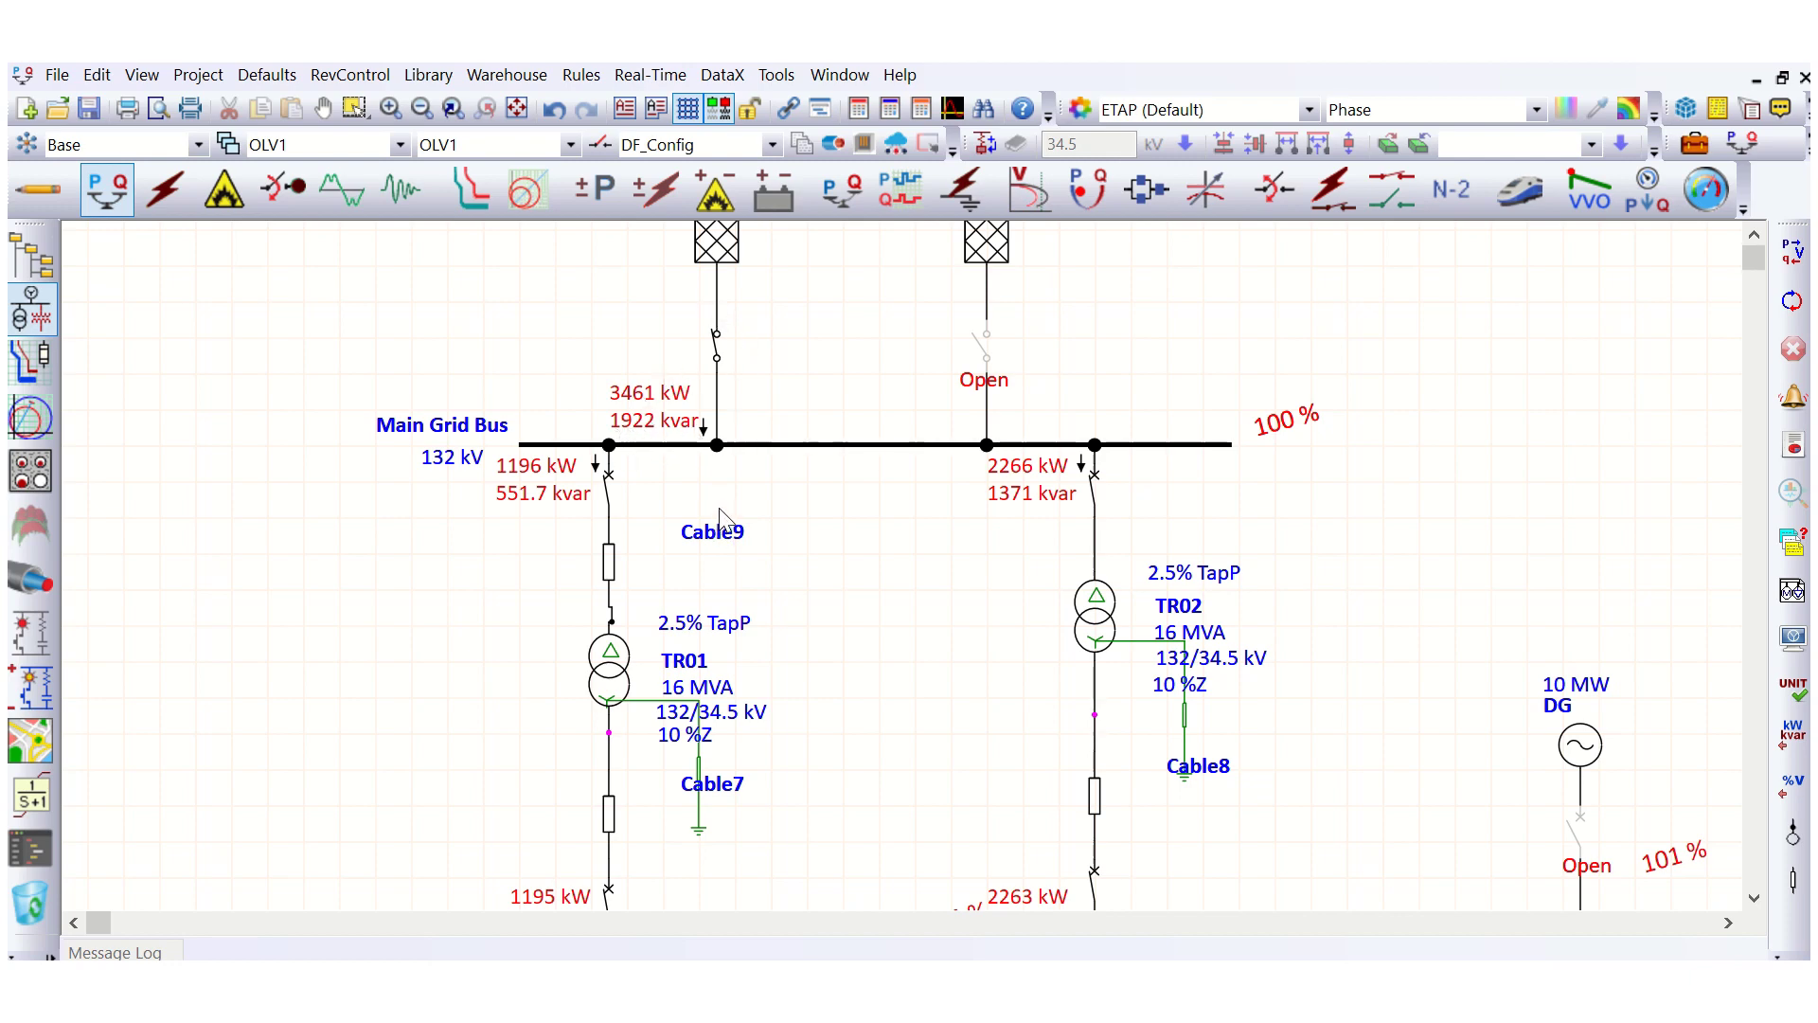
{"action": "scroll", "coordinate": [722, 519], "scroll_direction": "up", "scroll_amount": 1}
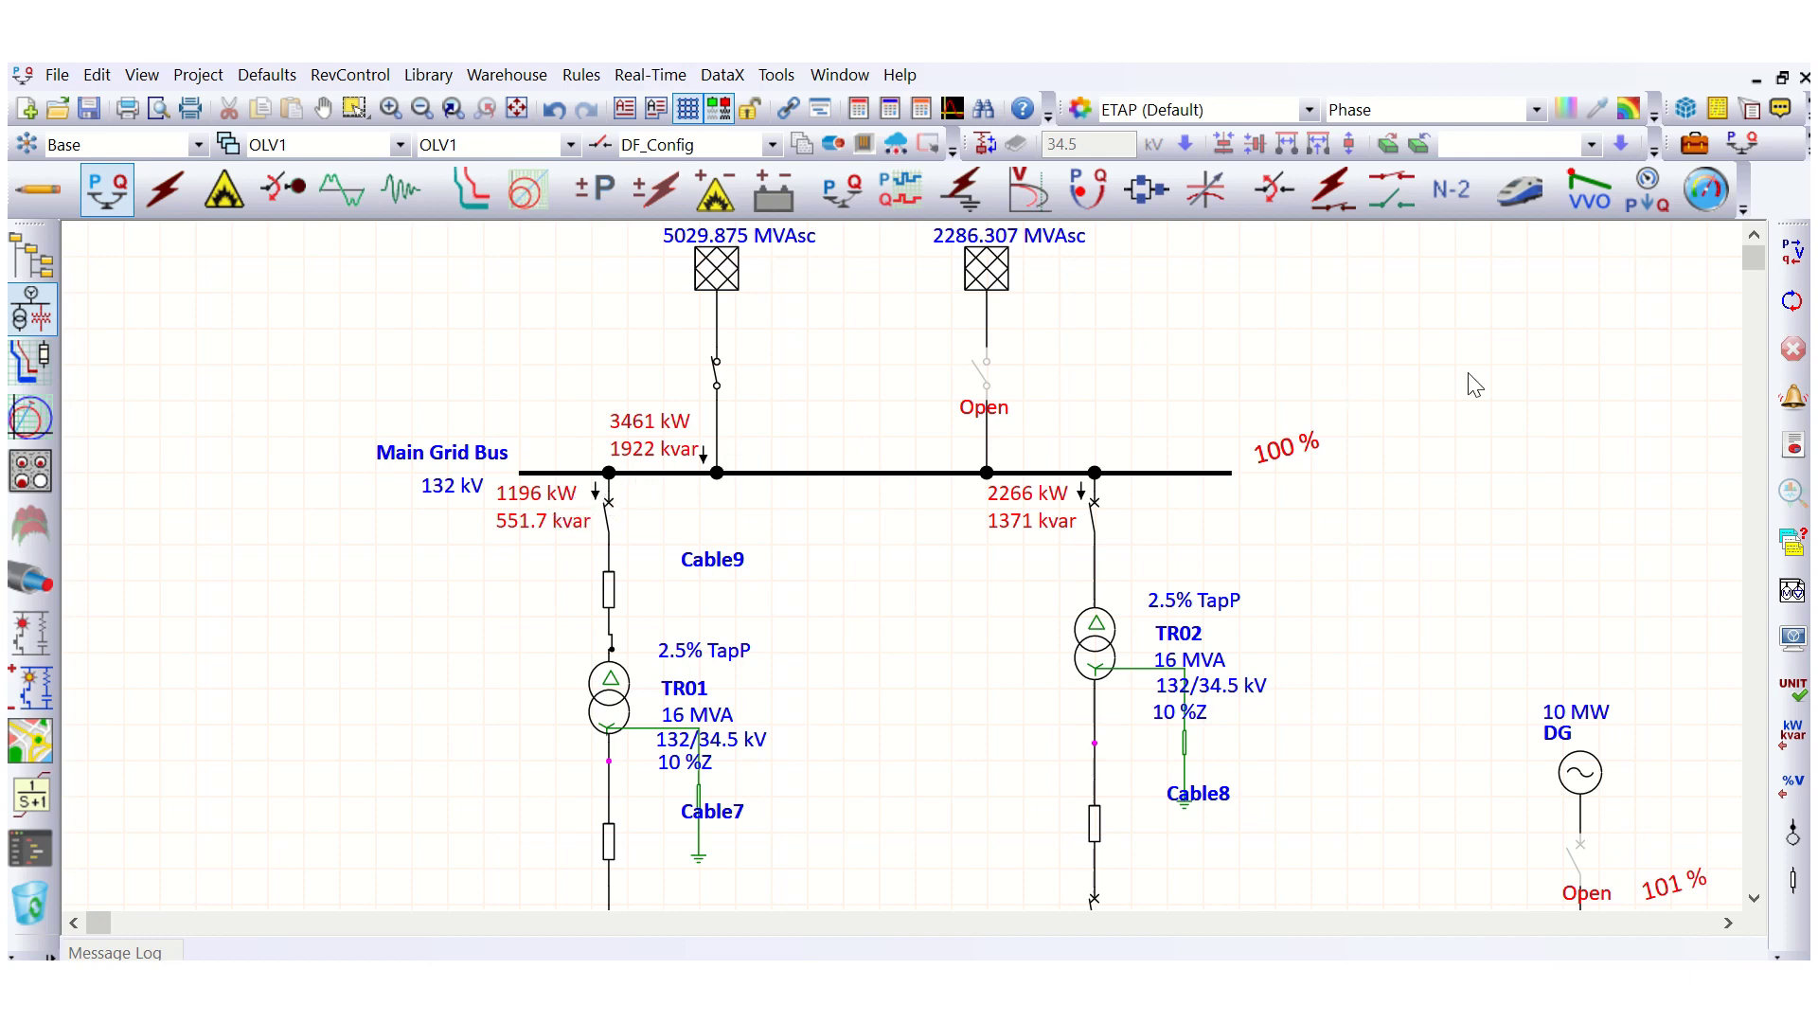
- Display power flows as kVA + Amp and pan the diagram to 33 KV BUS-A
{"action": "left_click", "coordinate": [1793, 636]}
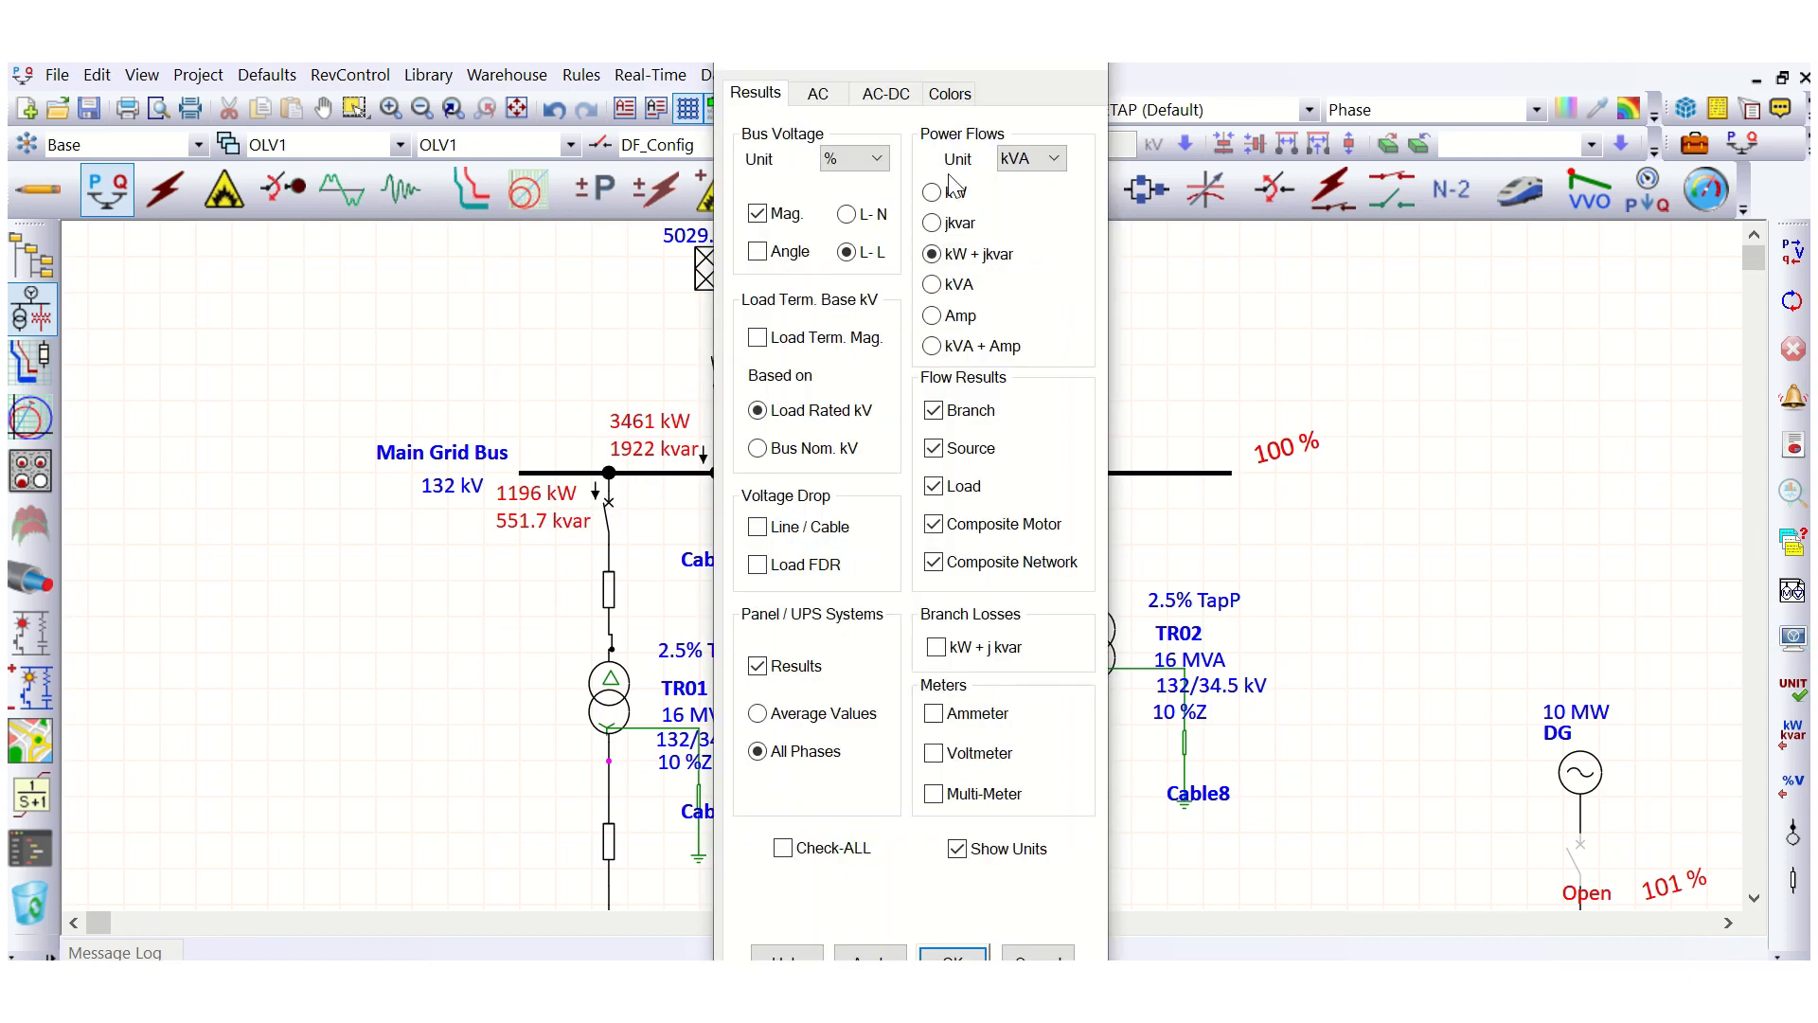
{"action": "left_click", "coordinate": [935, 347]}
{"action": "left_click", "coordinate": [958, 954]}
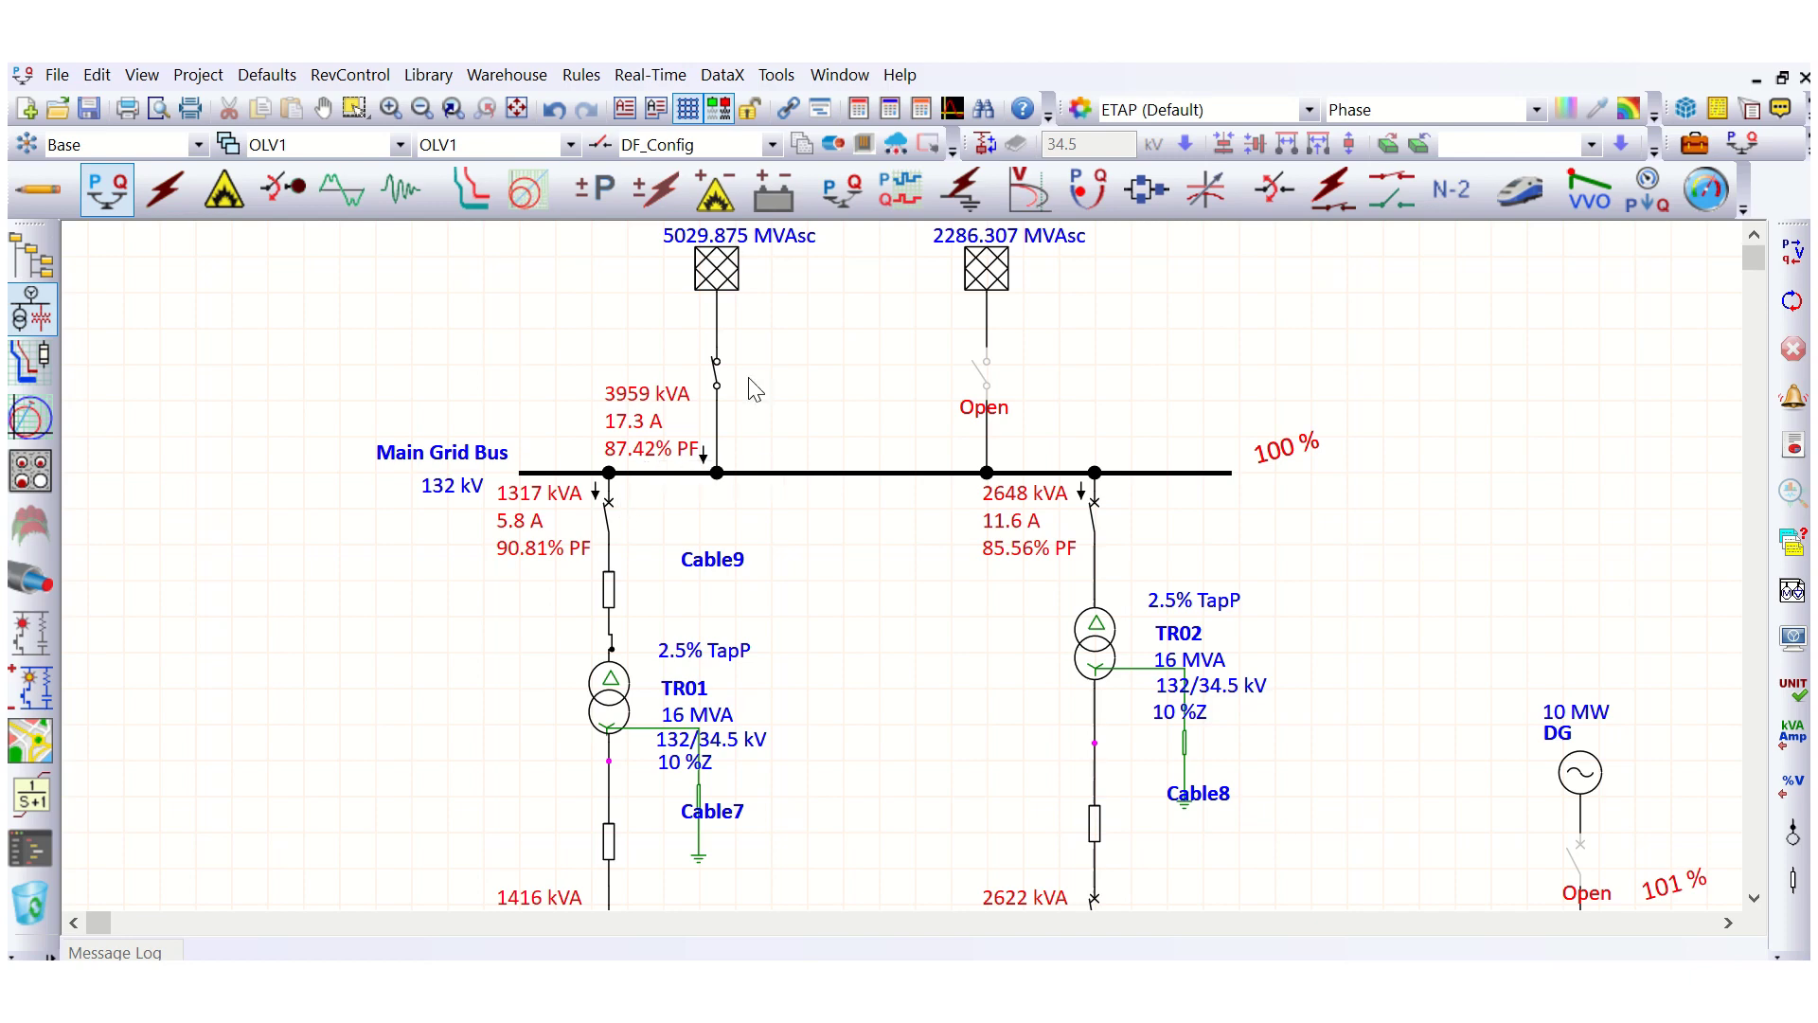
{"action": "scroll", "coordinate": [795, 473], "scroll_direction": "down", "scroll_amount": 1}
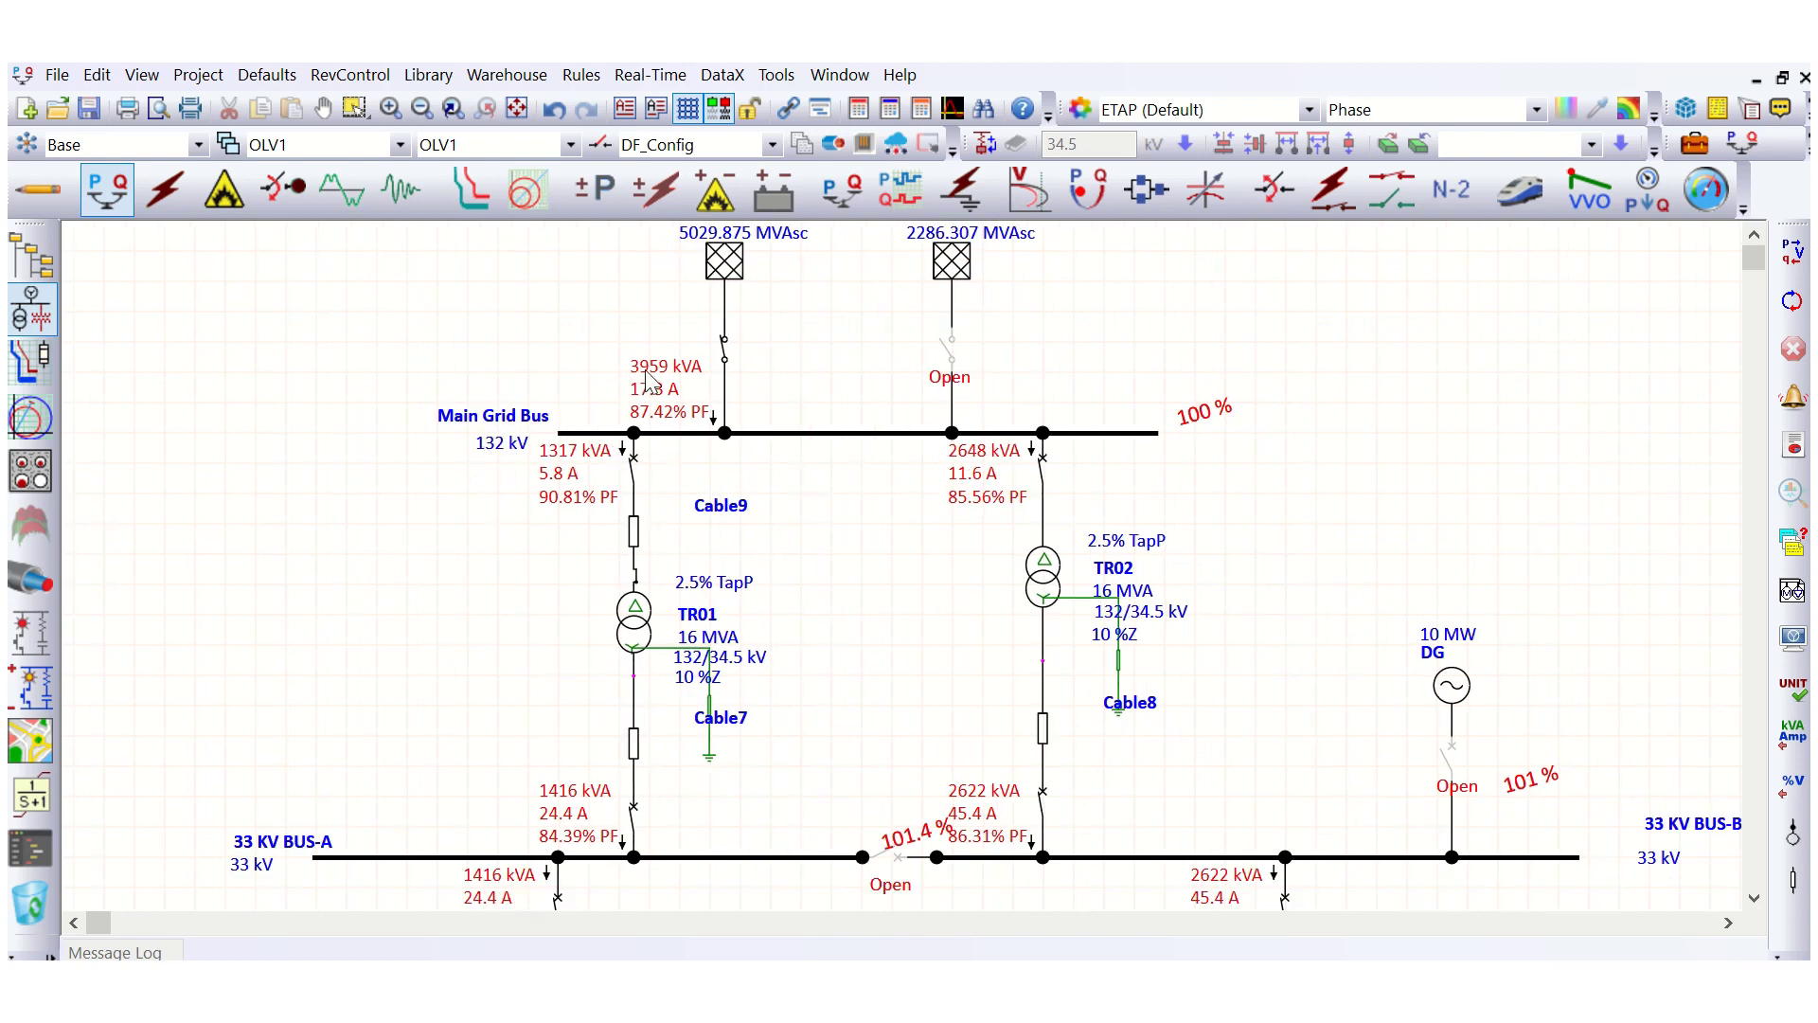
{"action": "scroll", "coordinate": [552, 625], "scroll_direction": "down", "scroll_amount": 3}
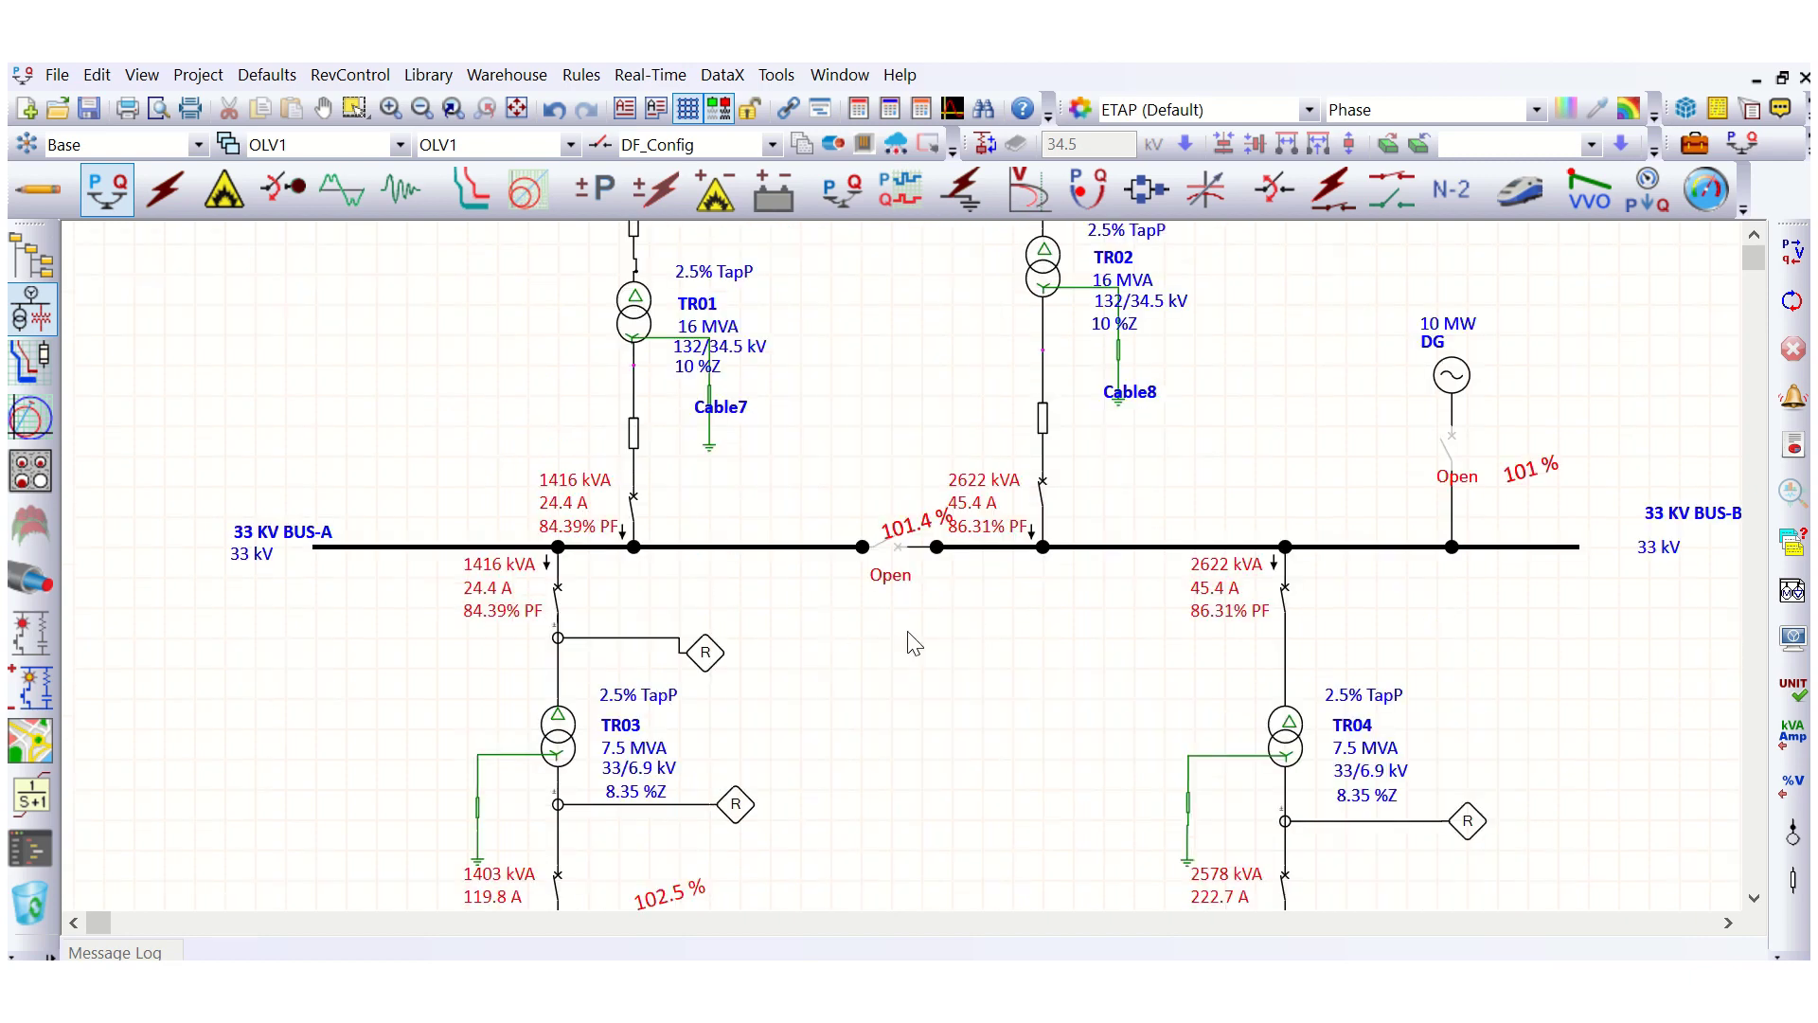
{"action": "scroll", "coordinate": [784, 587], "scroll_direction": "down", "scroll_amount": 1}
{"action": "scroll", "coordinate": [705, 611], "scroll_direction": "up", "scroll_amount": 2}
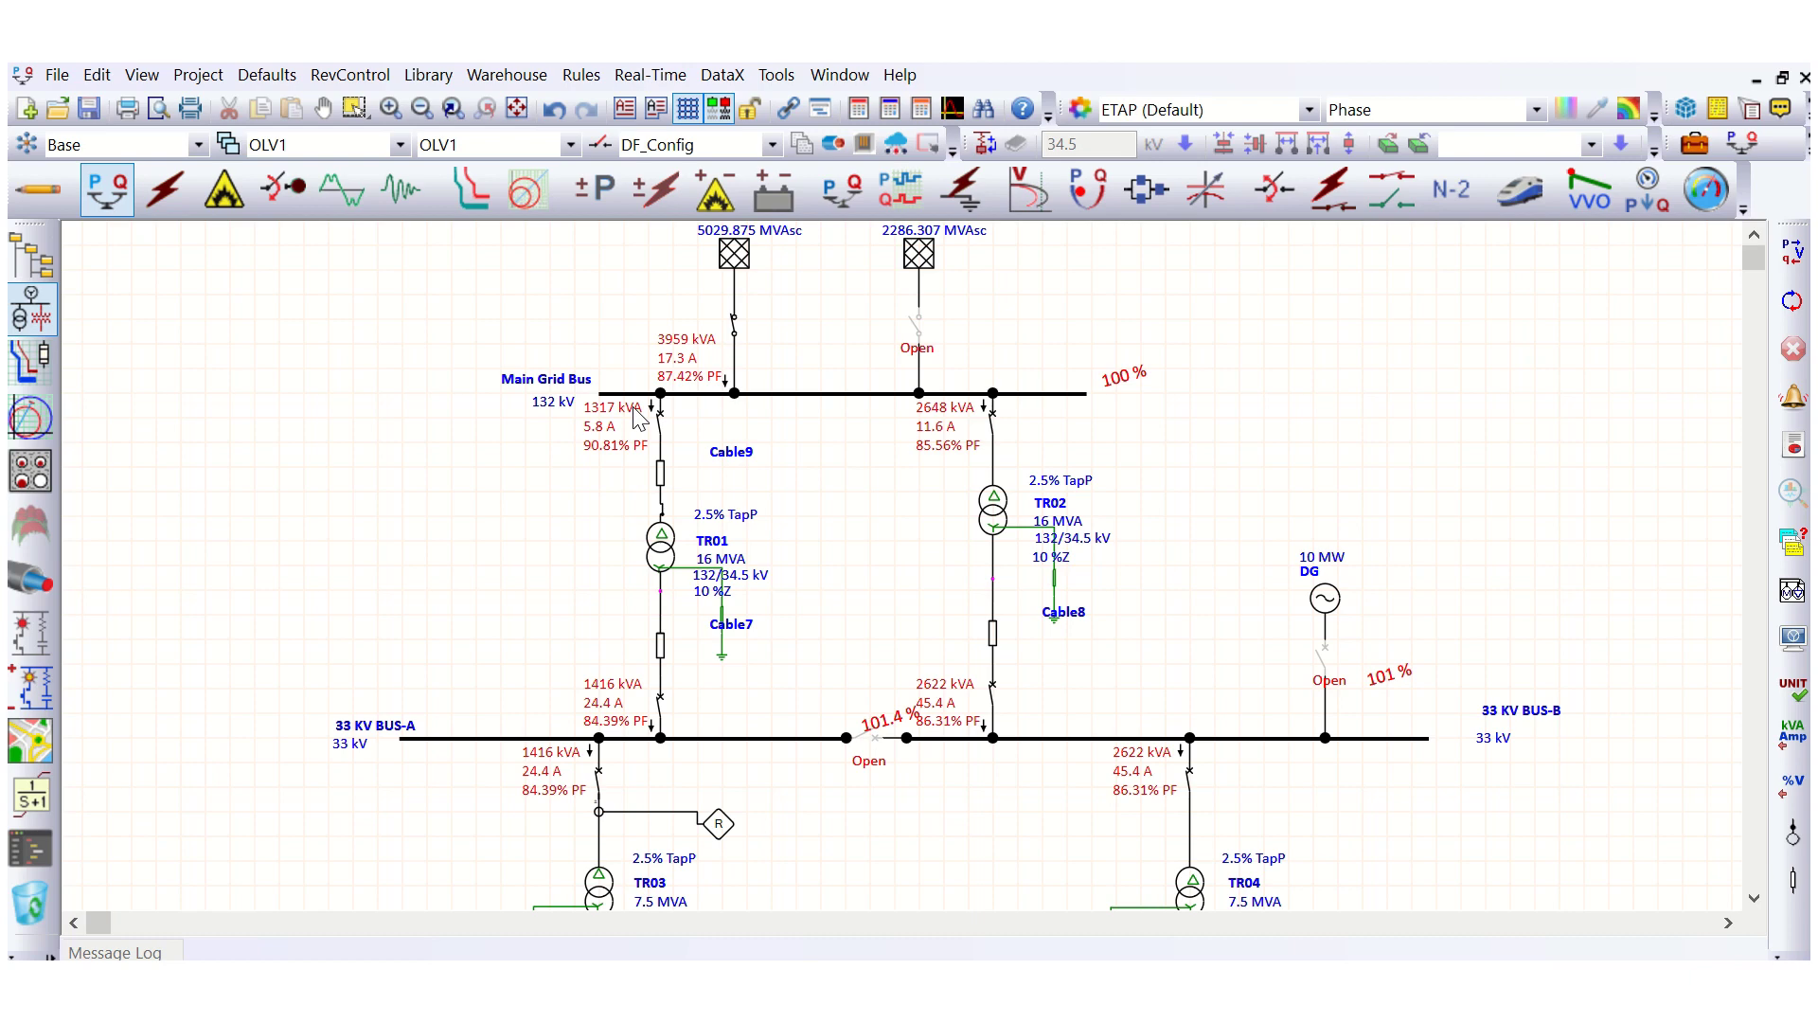
{"action": "scroll", "coordinate": [667, 521], "scroll_direction": "down", "scroll_amount": 2}
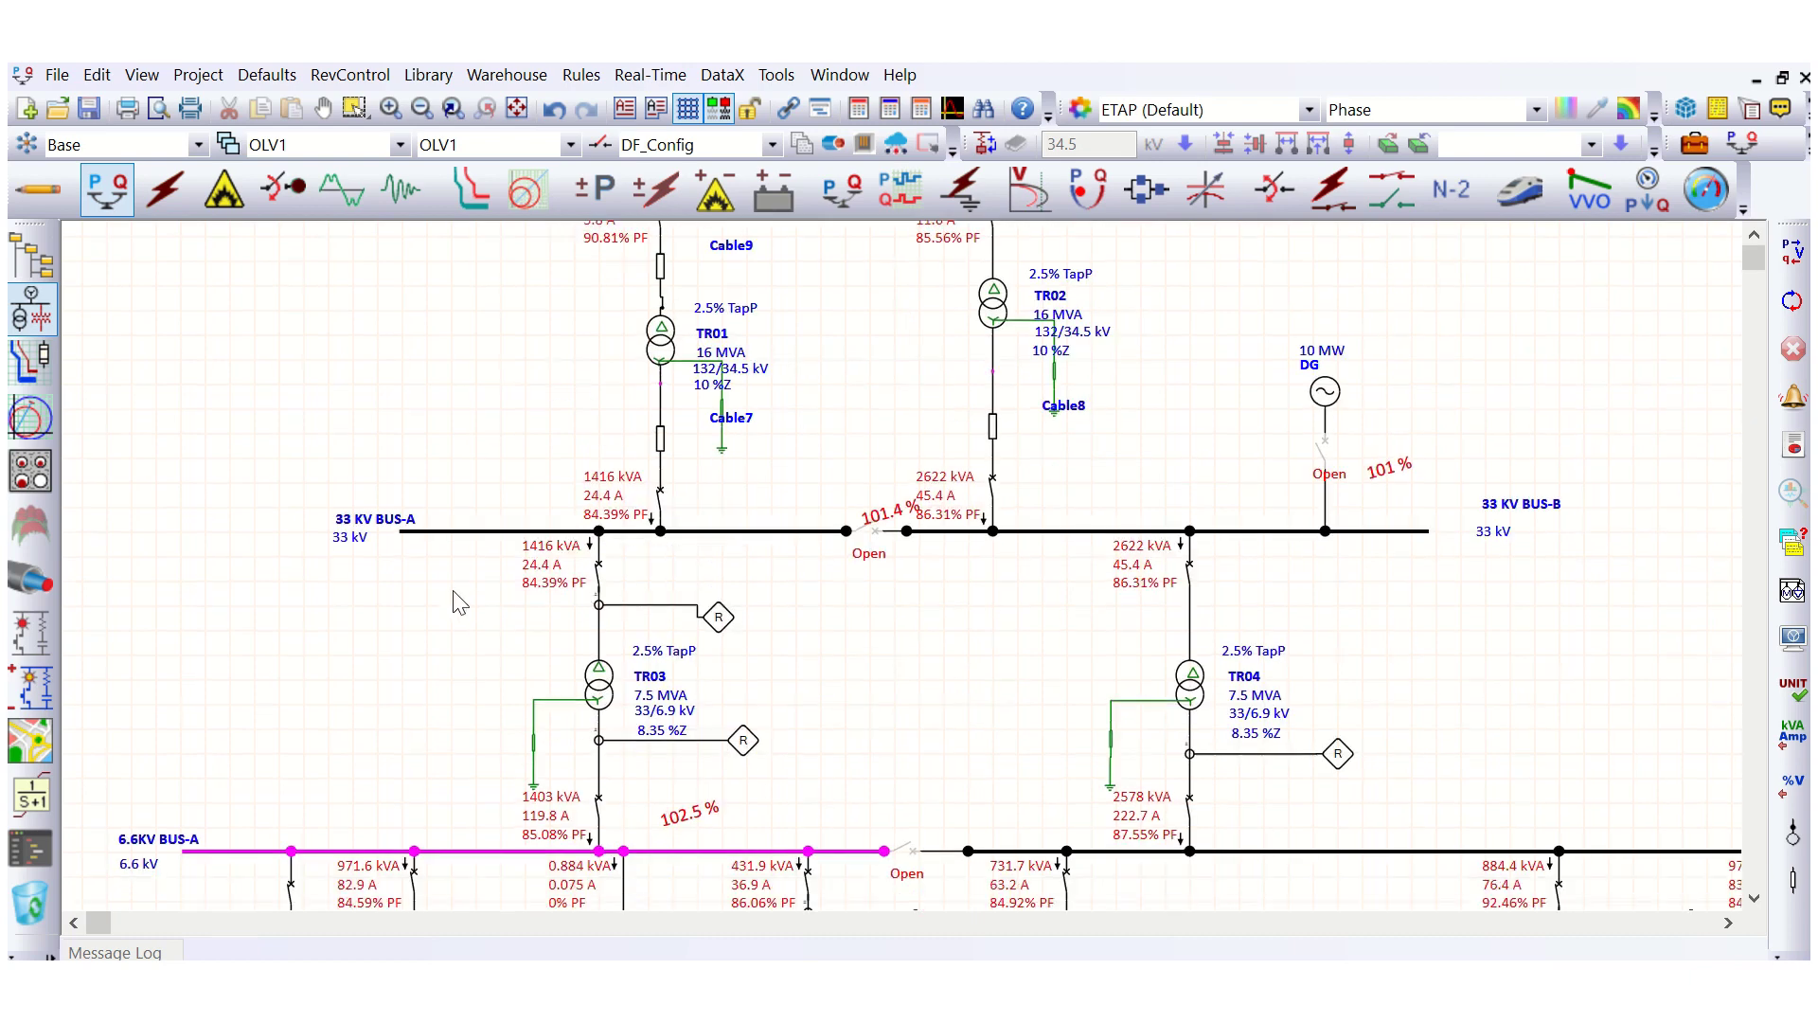
{"action": "scroll", "coordinate": [528, 635], "scroll_direction": "down", "scroll_amount": 1}
{"action": "scroll", "coordinate": [516, 531], "scroll_direction": "up", "scroll_amount": 2}
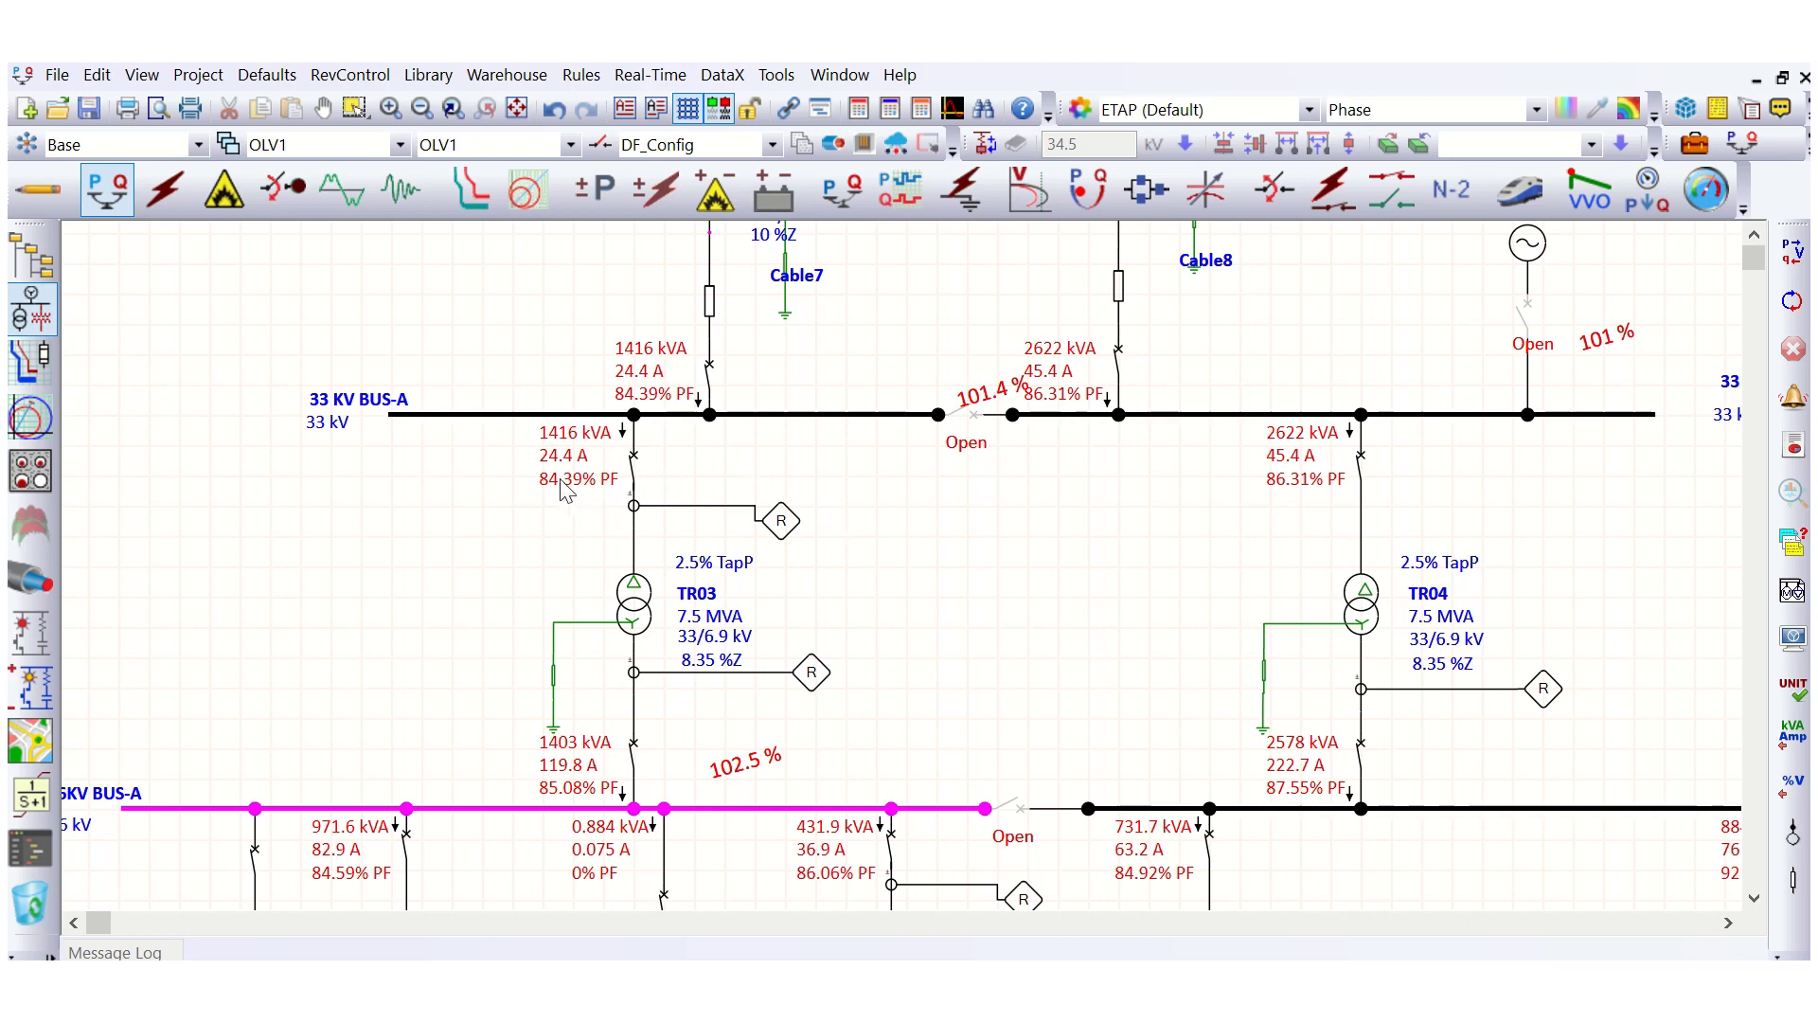
{"action": "scroll", "coordinate": [563, 487], "scroll_direction": "up", "scroll_amount": 1}
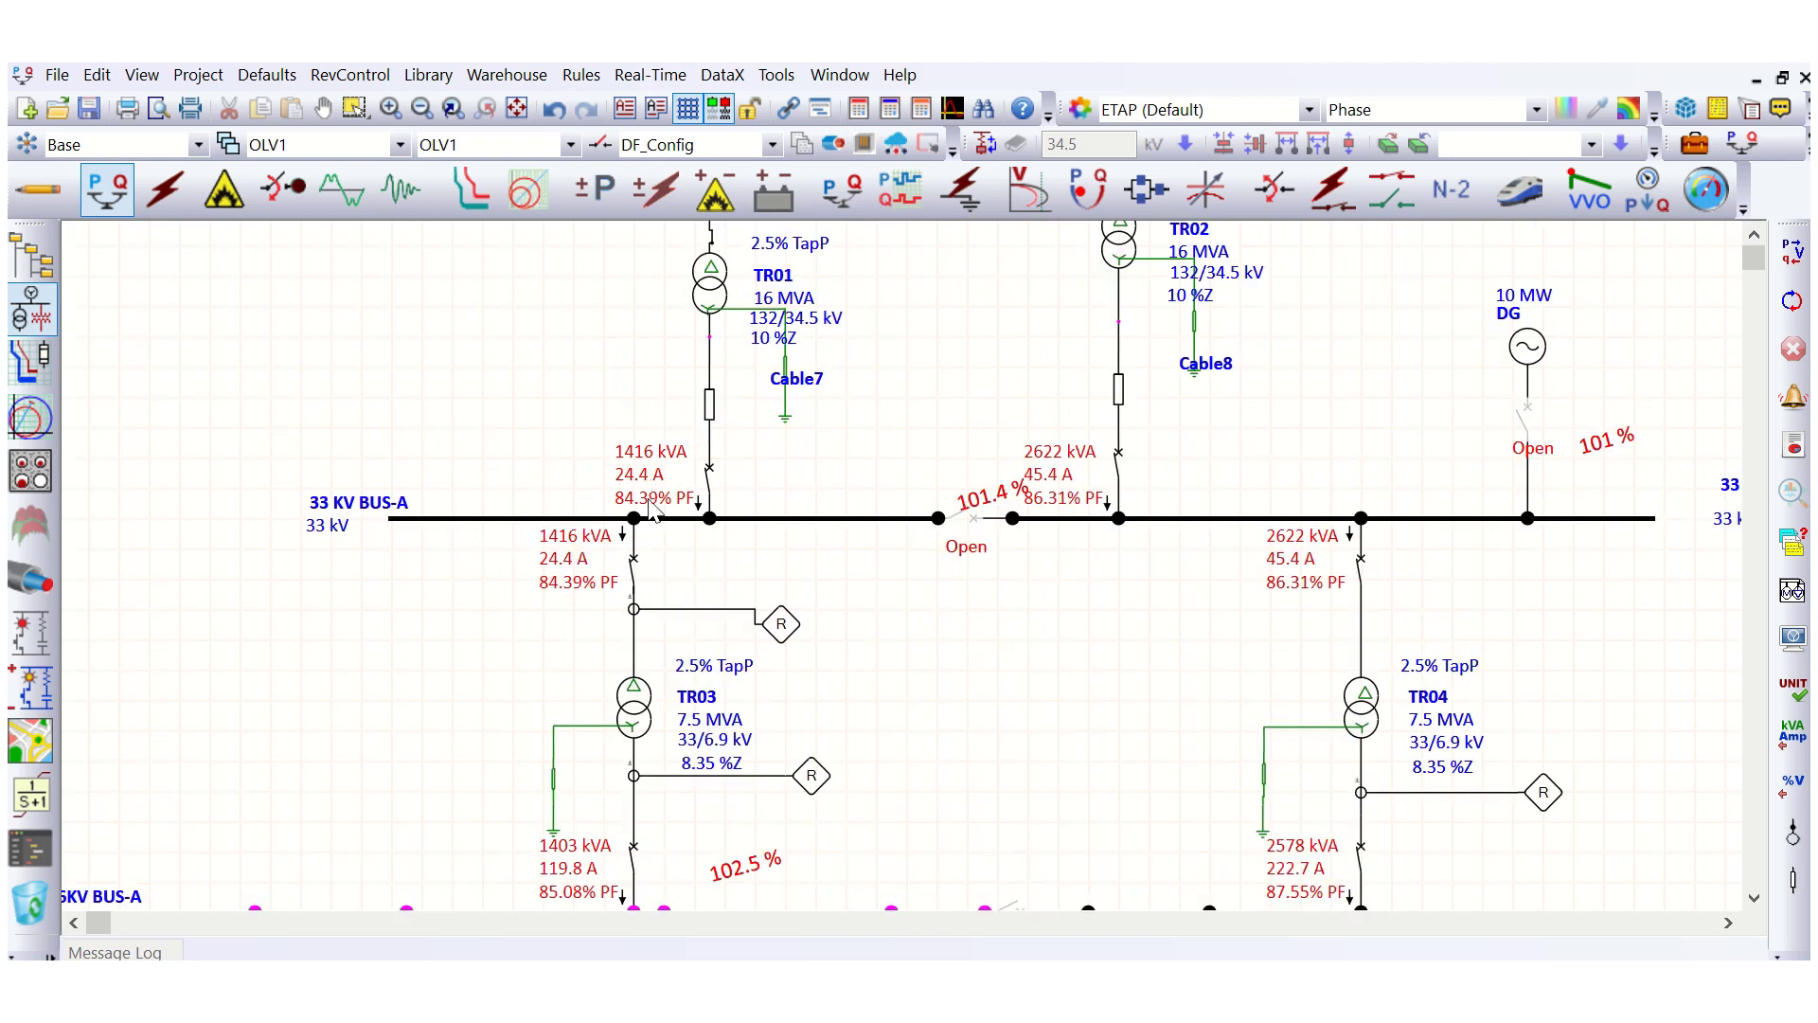
{"action": "scroll", "coordinate": [587, 507], "scroll_direction": "up", "scroll_amount": 2}
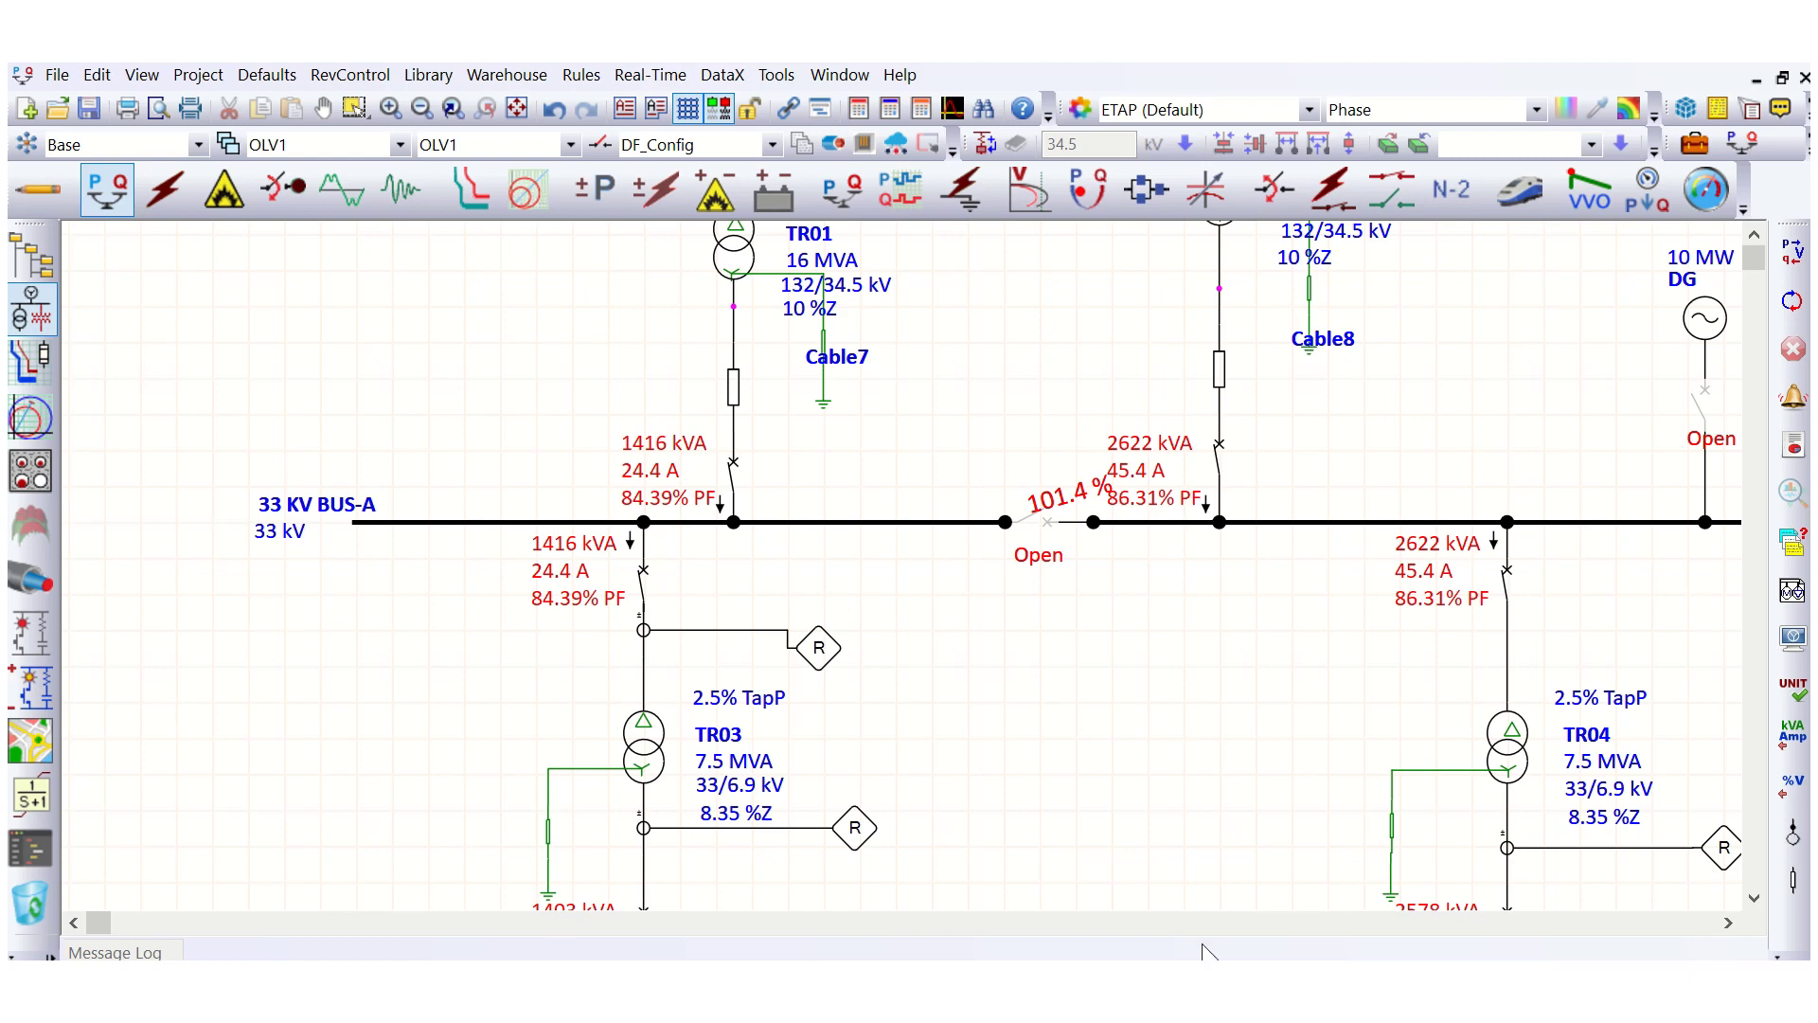
- Snip the 33 KV BUS-A results (1416 kVA, 2622 kVA) and return to Edit mode
{"action": "key", "text": "alt+Tab"}
{"action": "left_click", "coordinate": [831, 170]}
{"action": "left_click_drag", "start_coordinate": [252, 362], "coordinate": [1304, 736]}
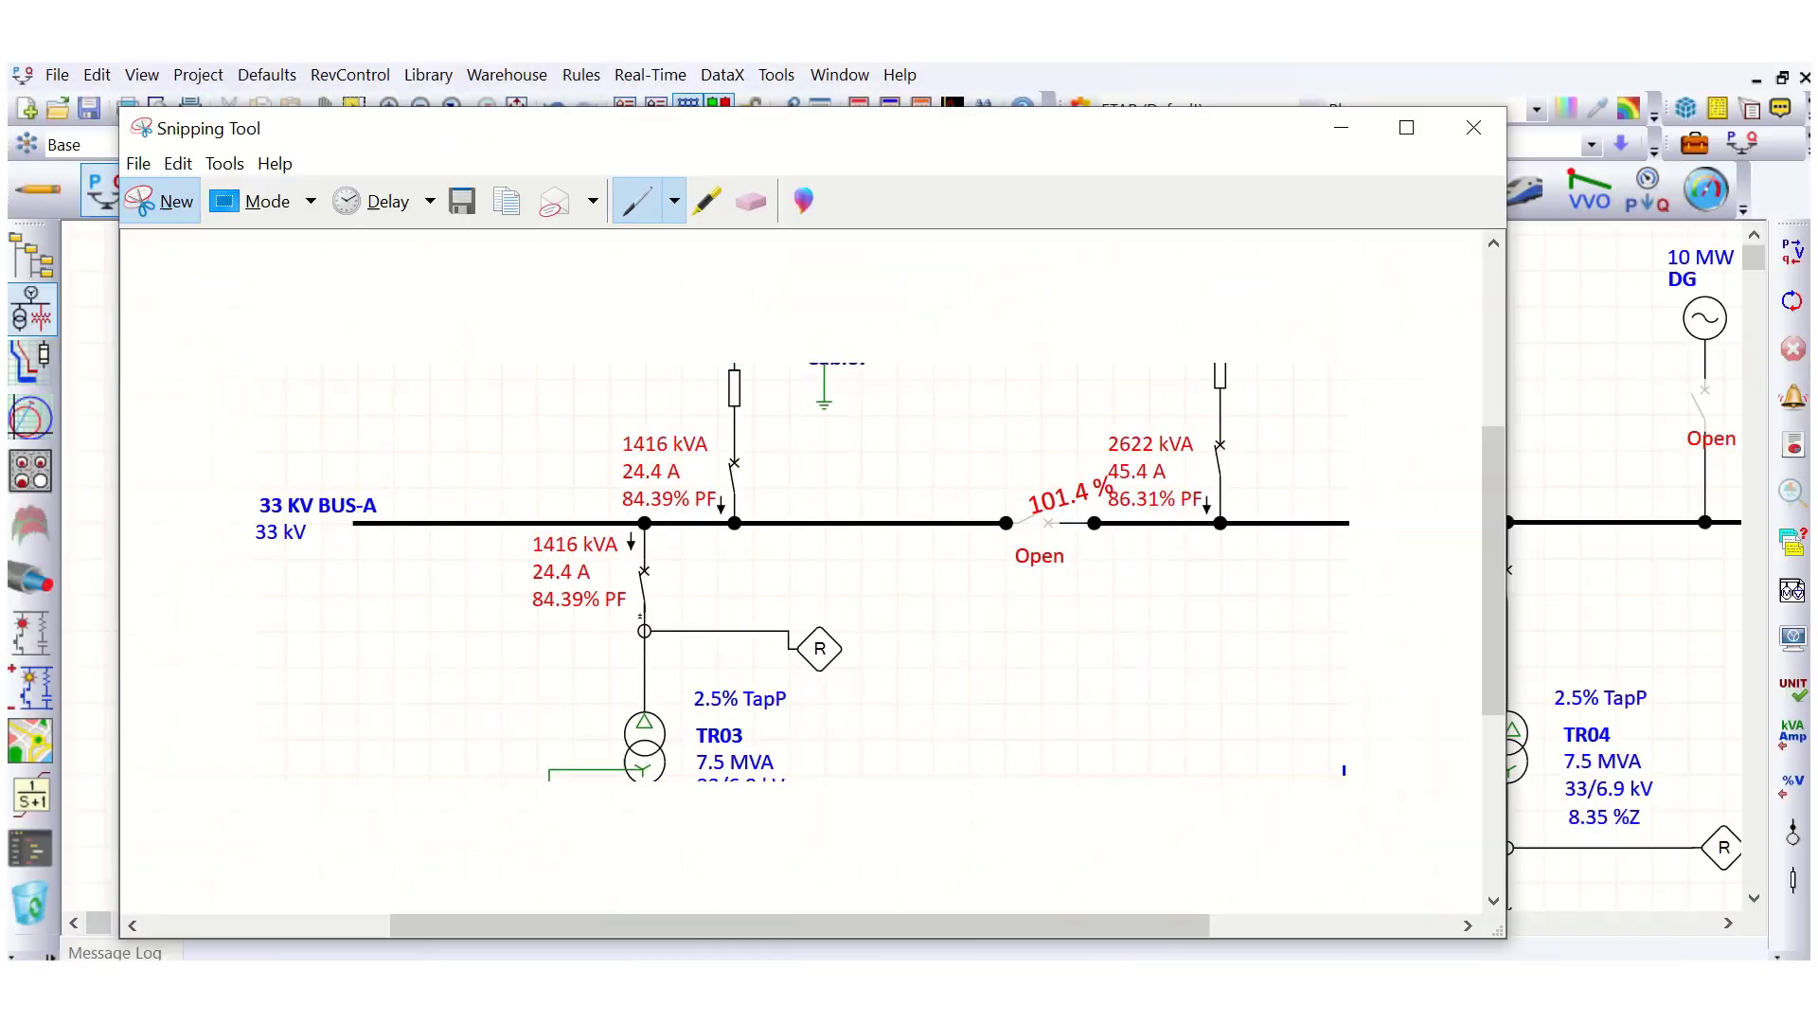
{"action": "left_click", "coordinate": [1350, 122]}
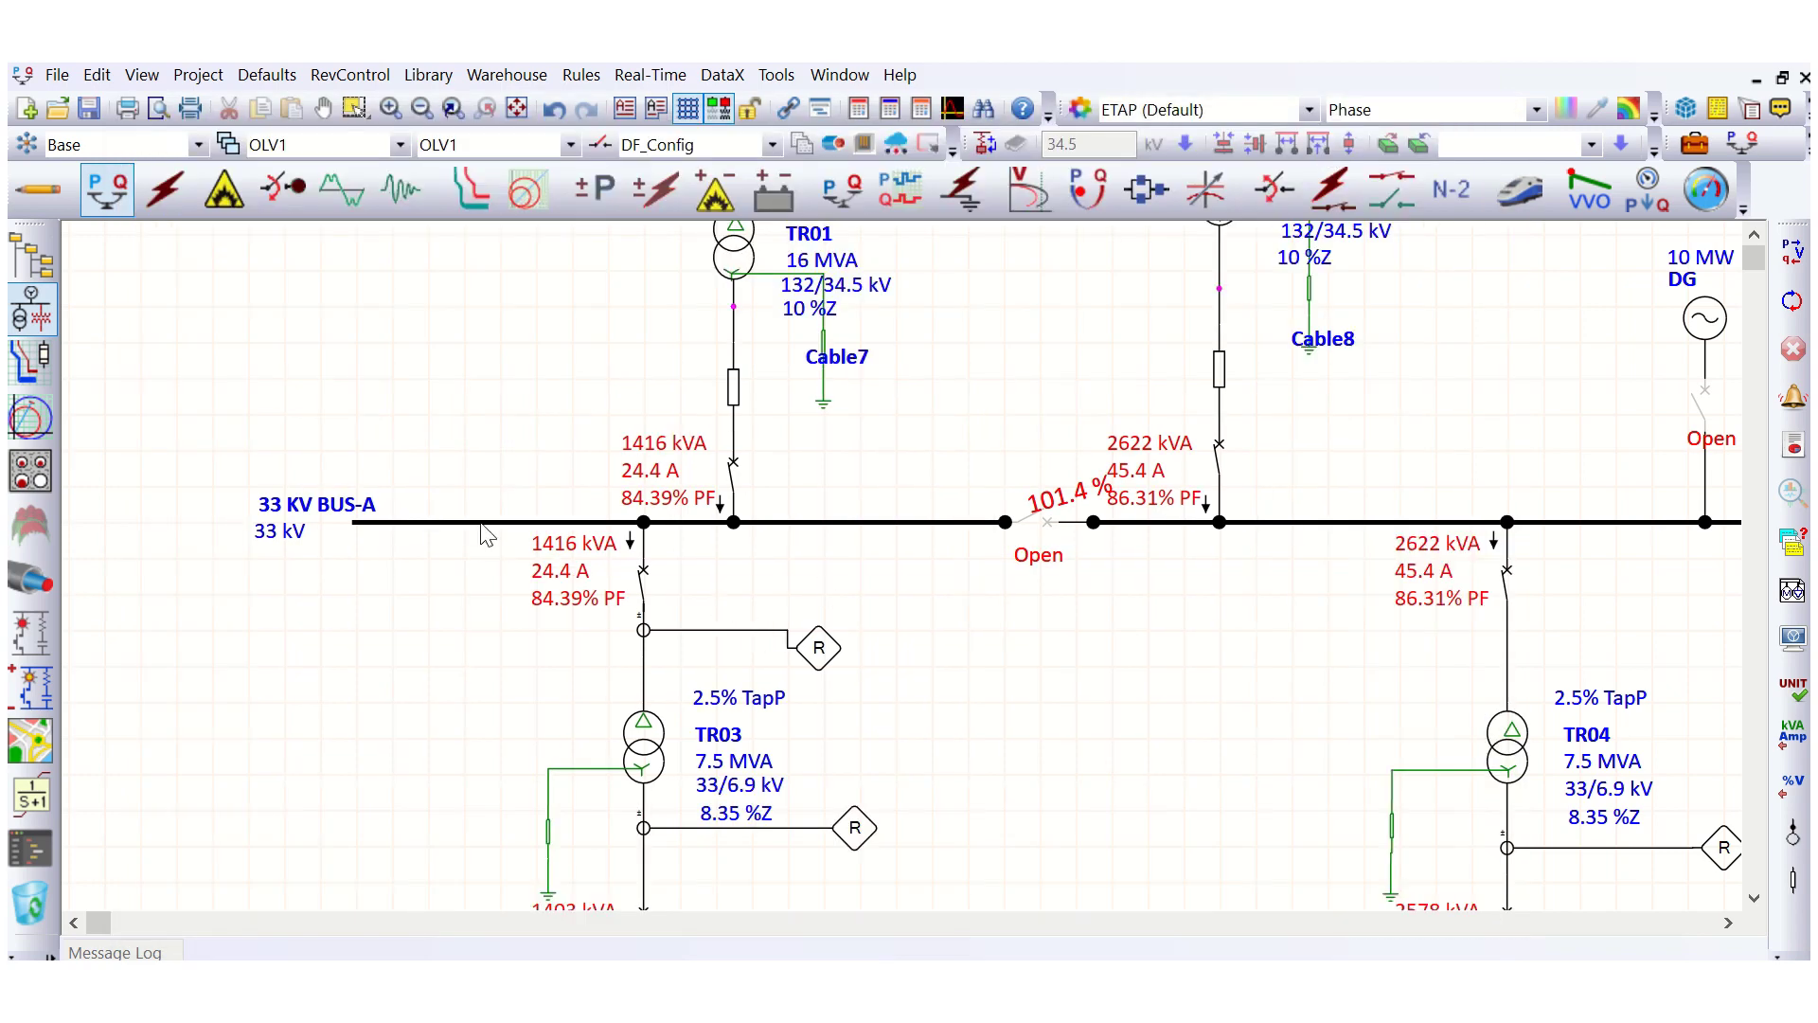
{"action": "left_click", "coordinate": [38, 189]}
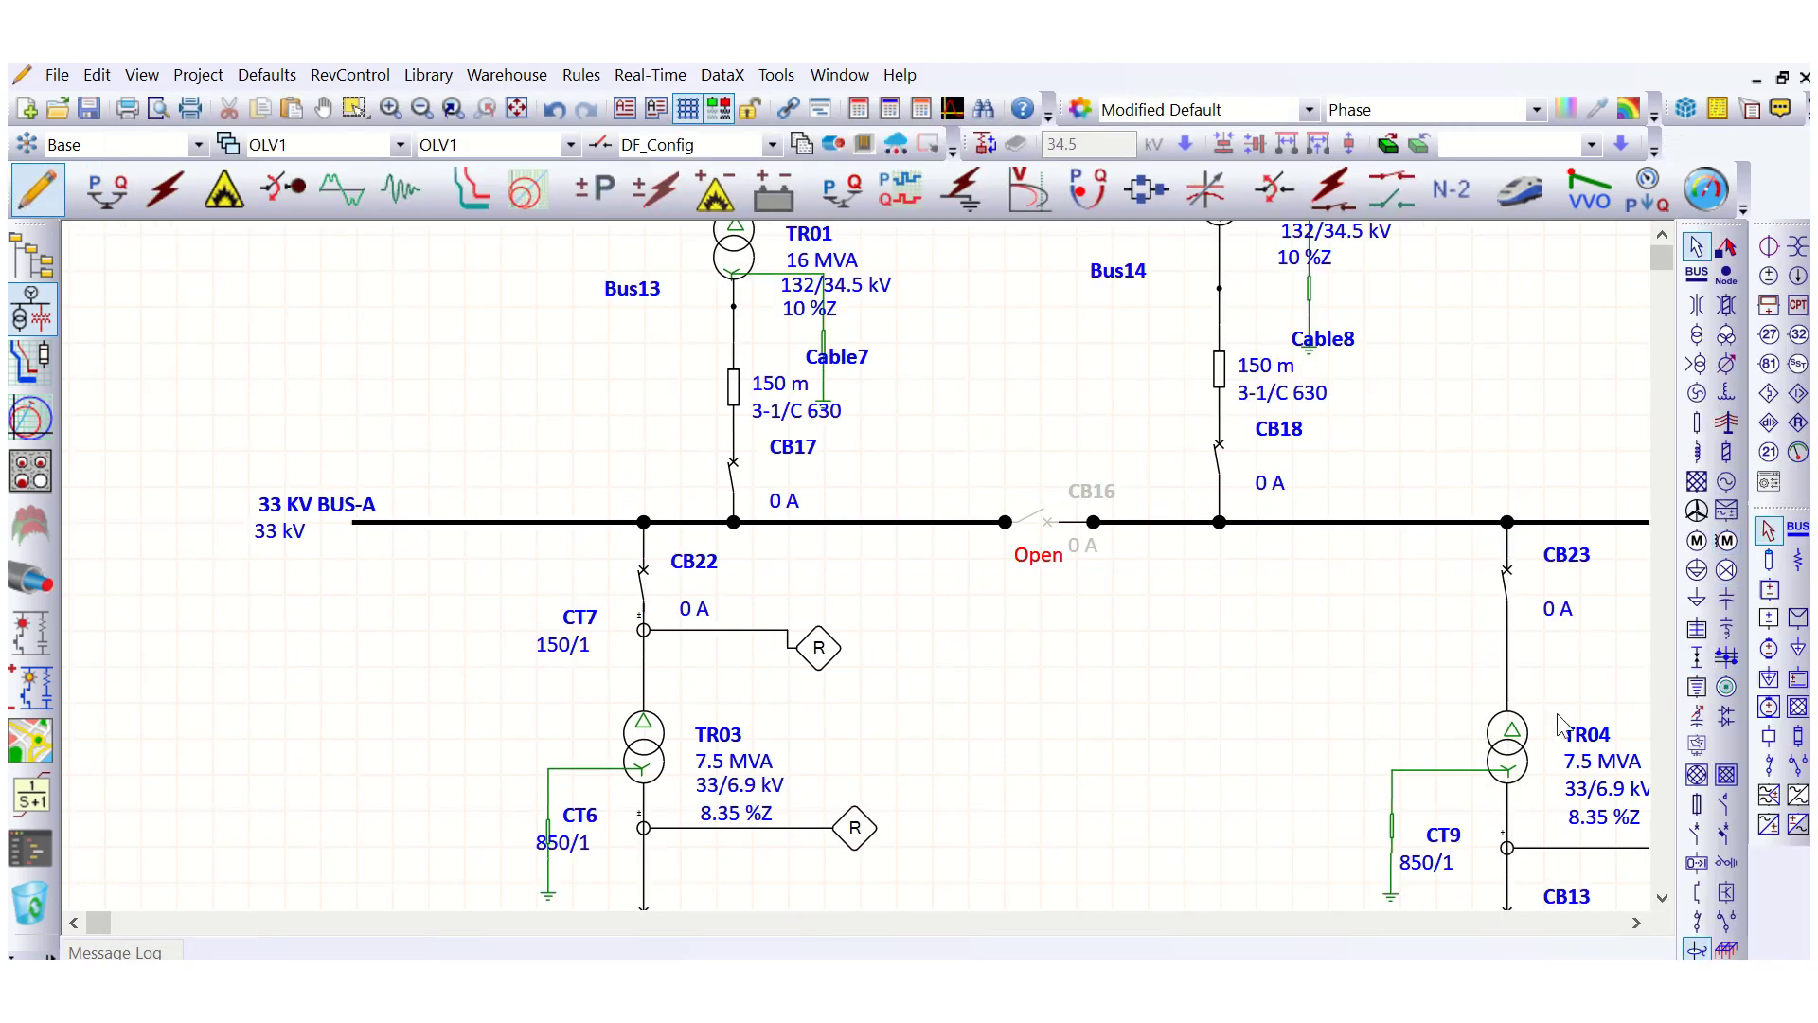
- Place capacitor CAP1 left of TR03 and connect it up to 33 KV BUS-A
{"action": "left_click", "coordinate": [1725, 599]}
{"action": "left_click", "coordinate": [427, 671]}
{"action": "left_click", "coordinate": [427, 667]}
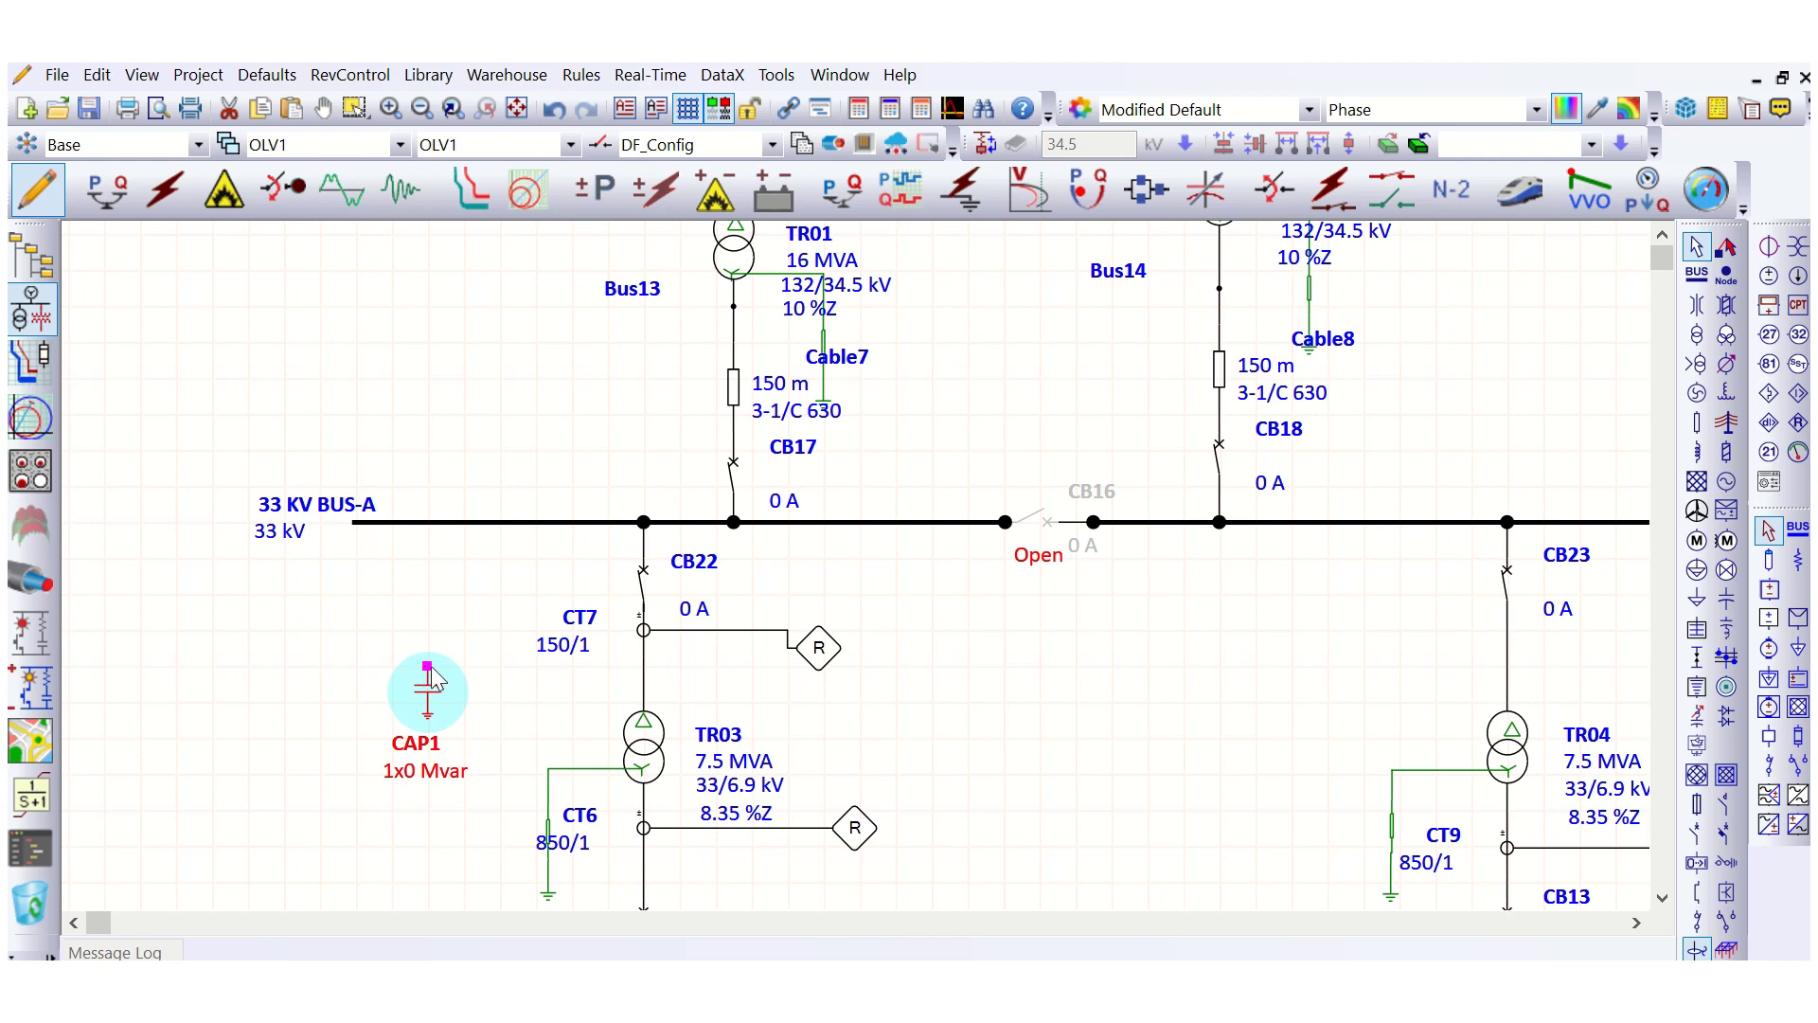
{"action": "left_click_drag", "start_coordinate": [427, 666], "coordinate": [427, 522]}
{"action": "left_click", "coordinate": [515, 637]}
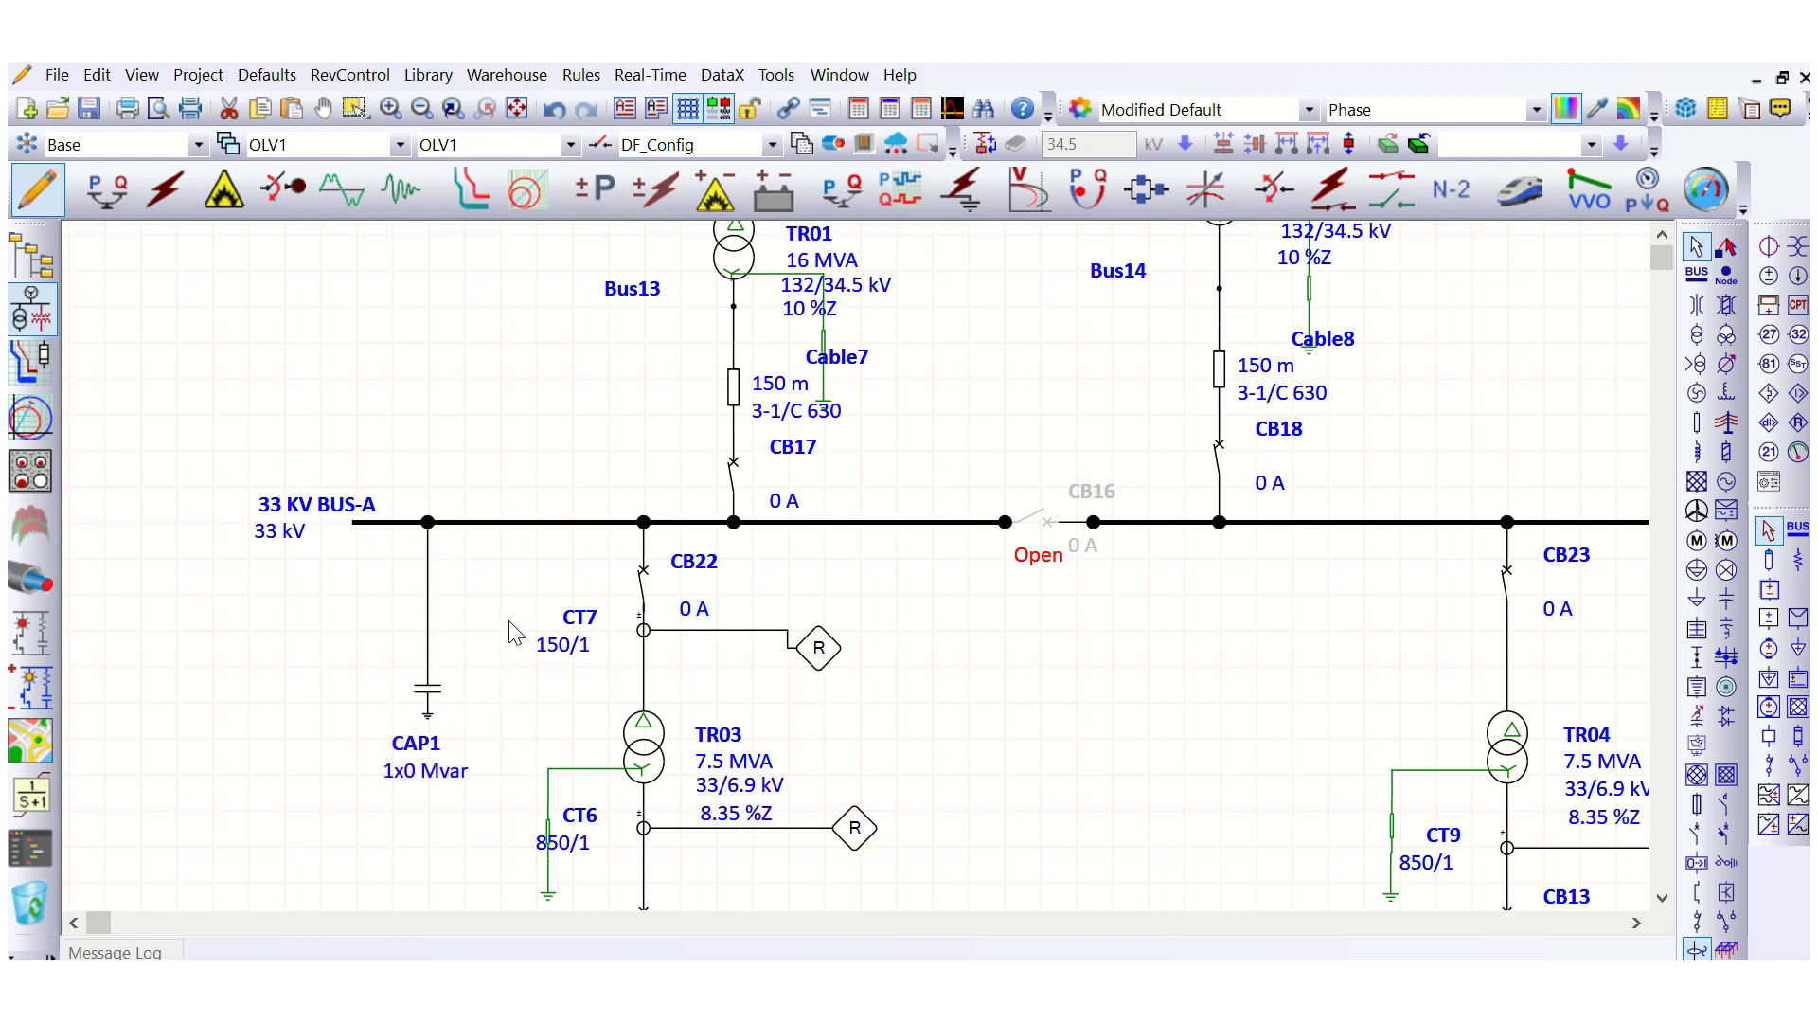
- Rate CAP1 at 3 Mvar per bank on 33 kV, shown as 1x3 Mvar
{"action": "left_click", "coordinate": [429, 703]}
{"action": "double_click", "coordinate": [429, 703]}
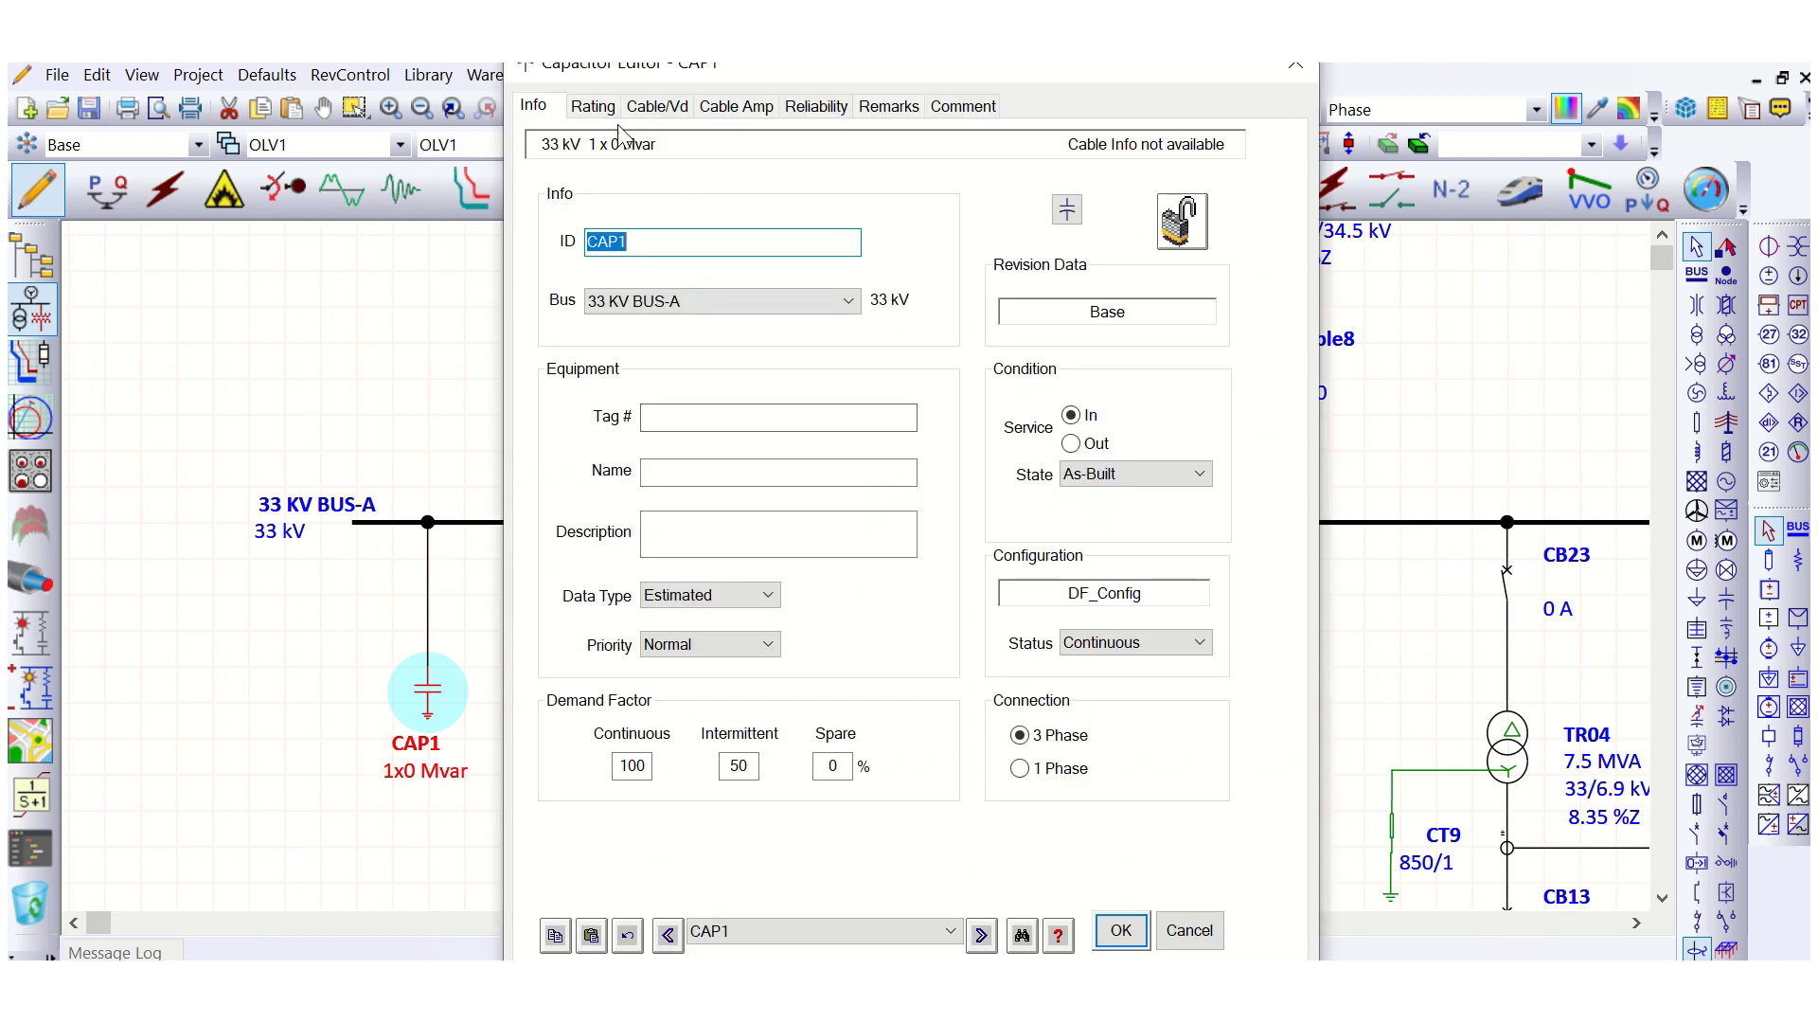
{"action": "left_click", "coordinate": [610, 114]}
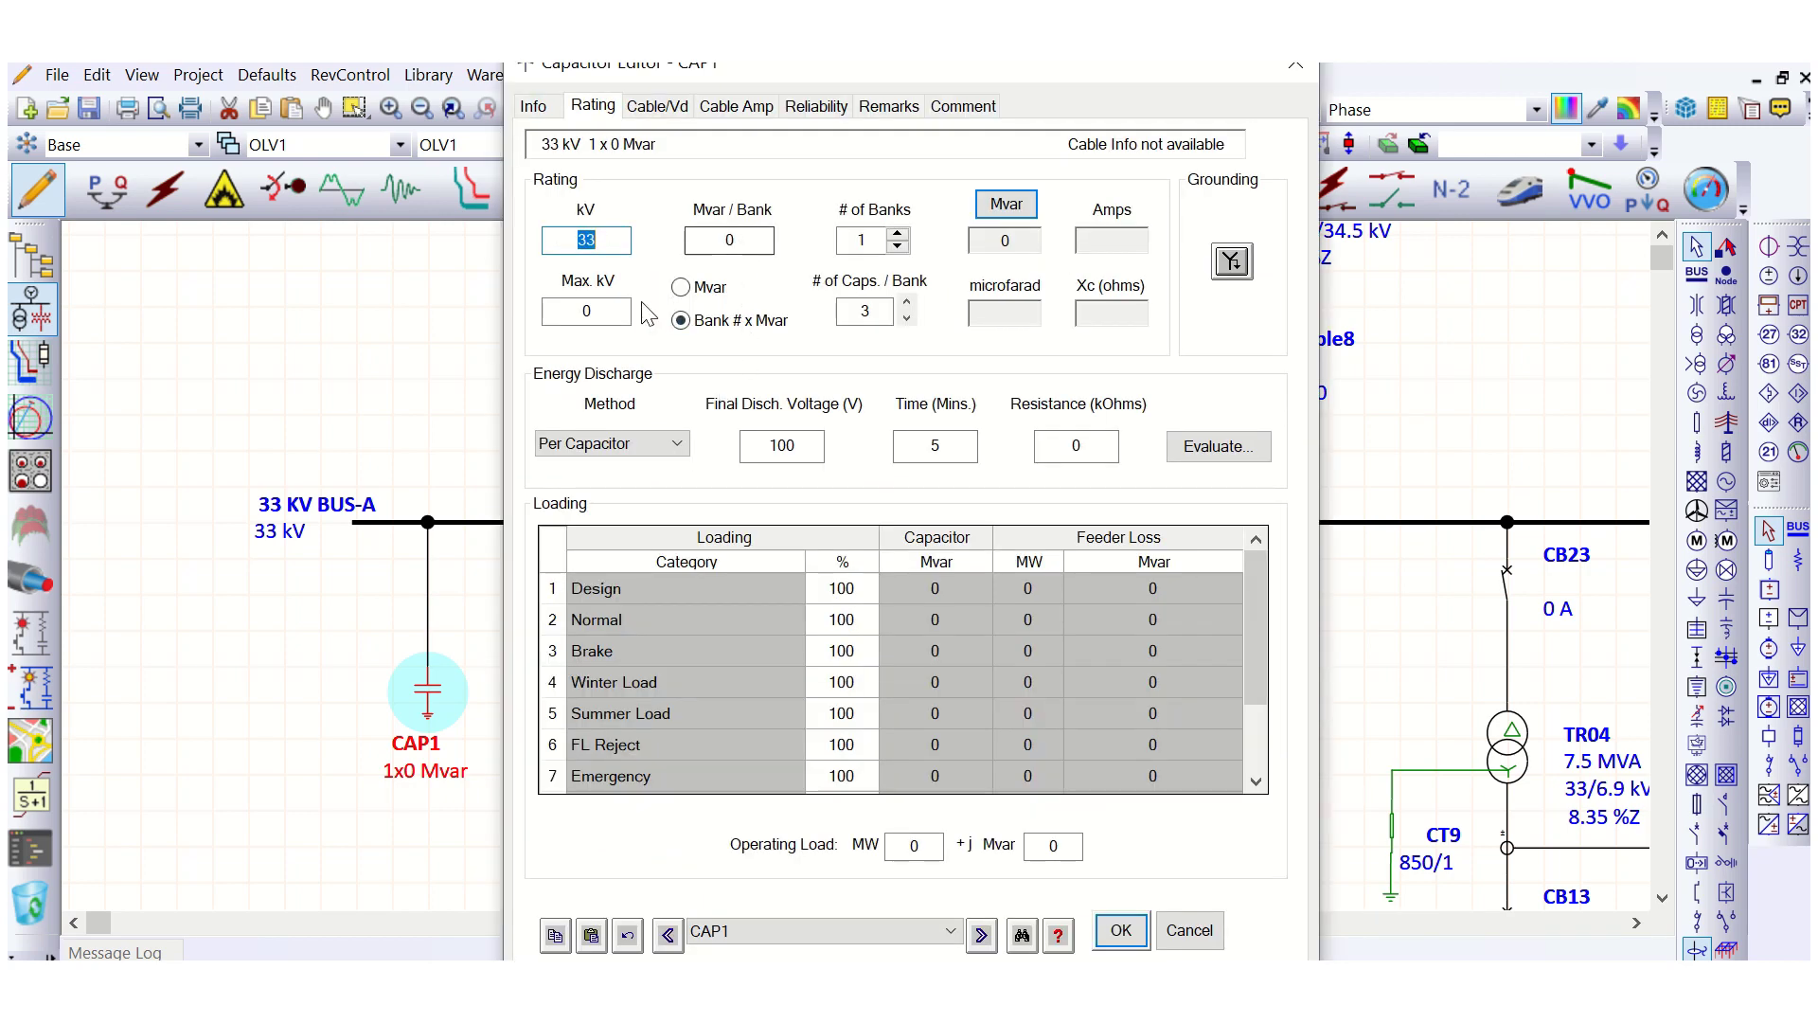
{"action": "left_click", "coordinate": [717, 239]}
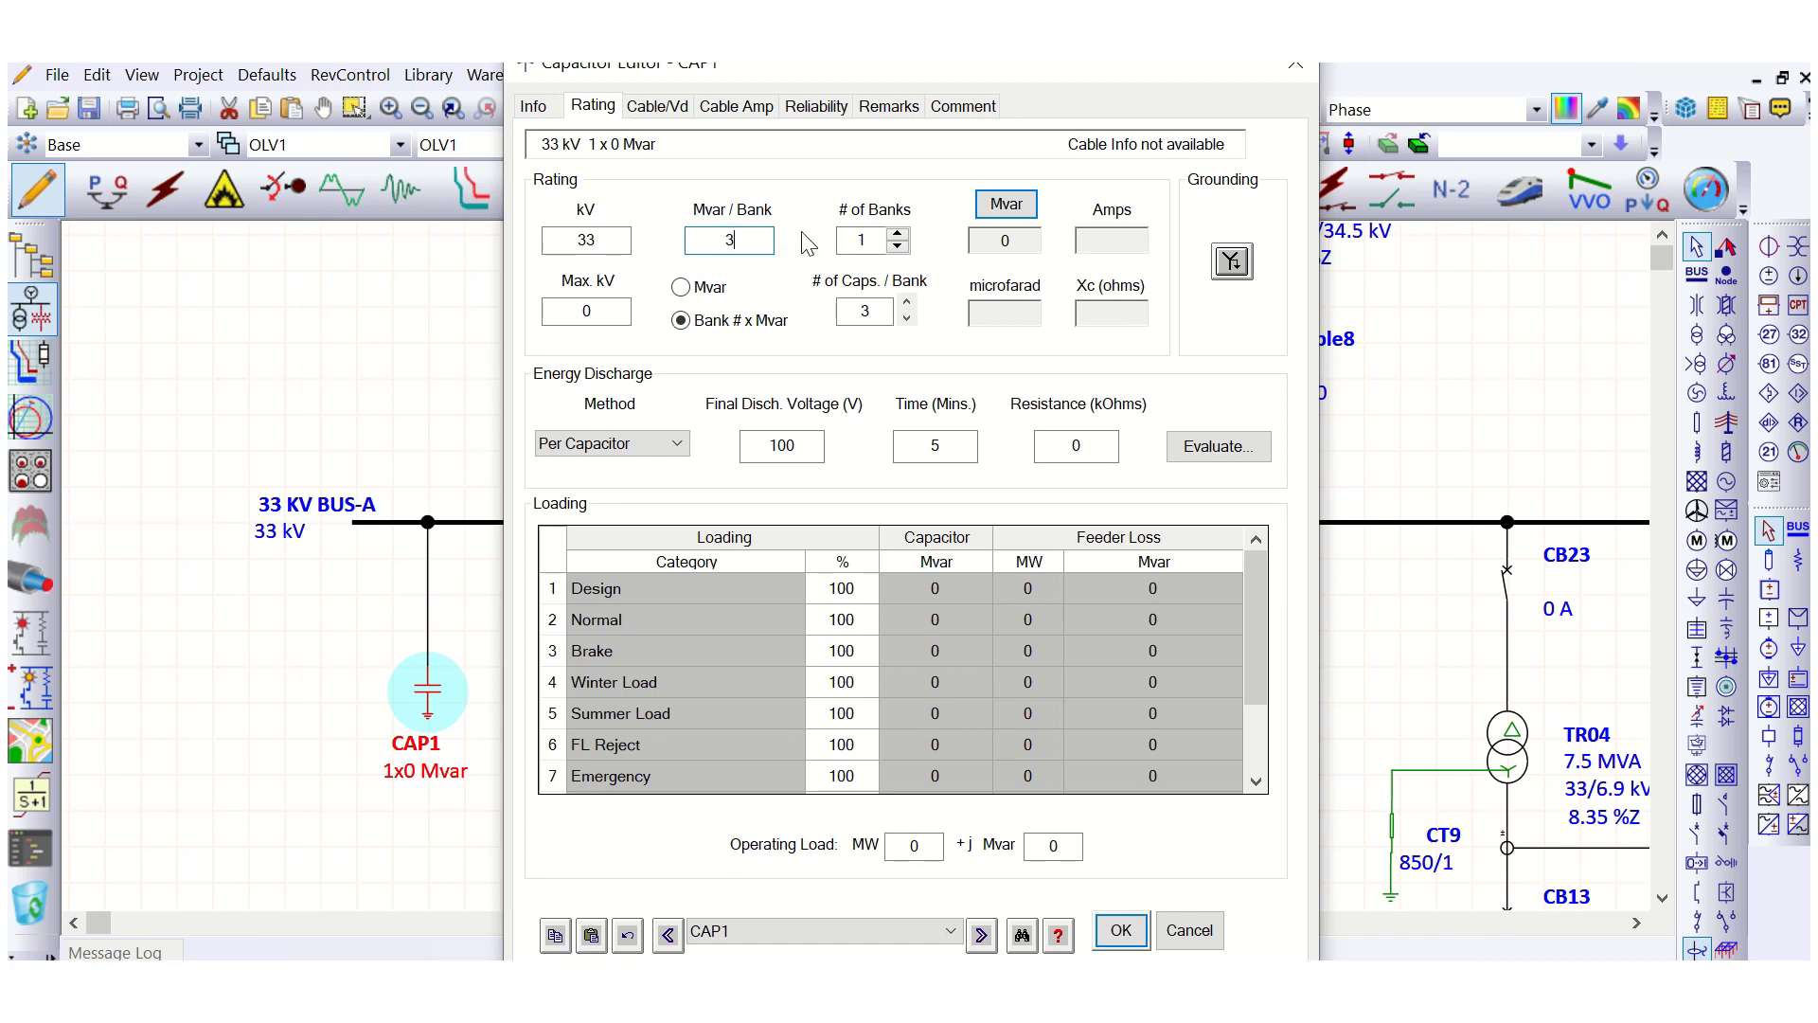
{"action": "key", "text": "Tab"}
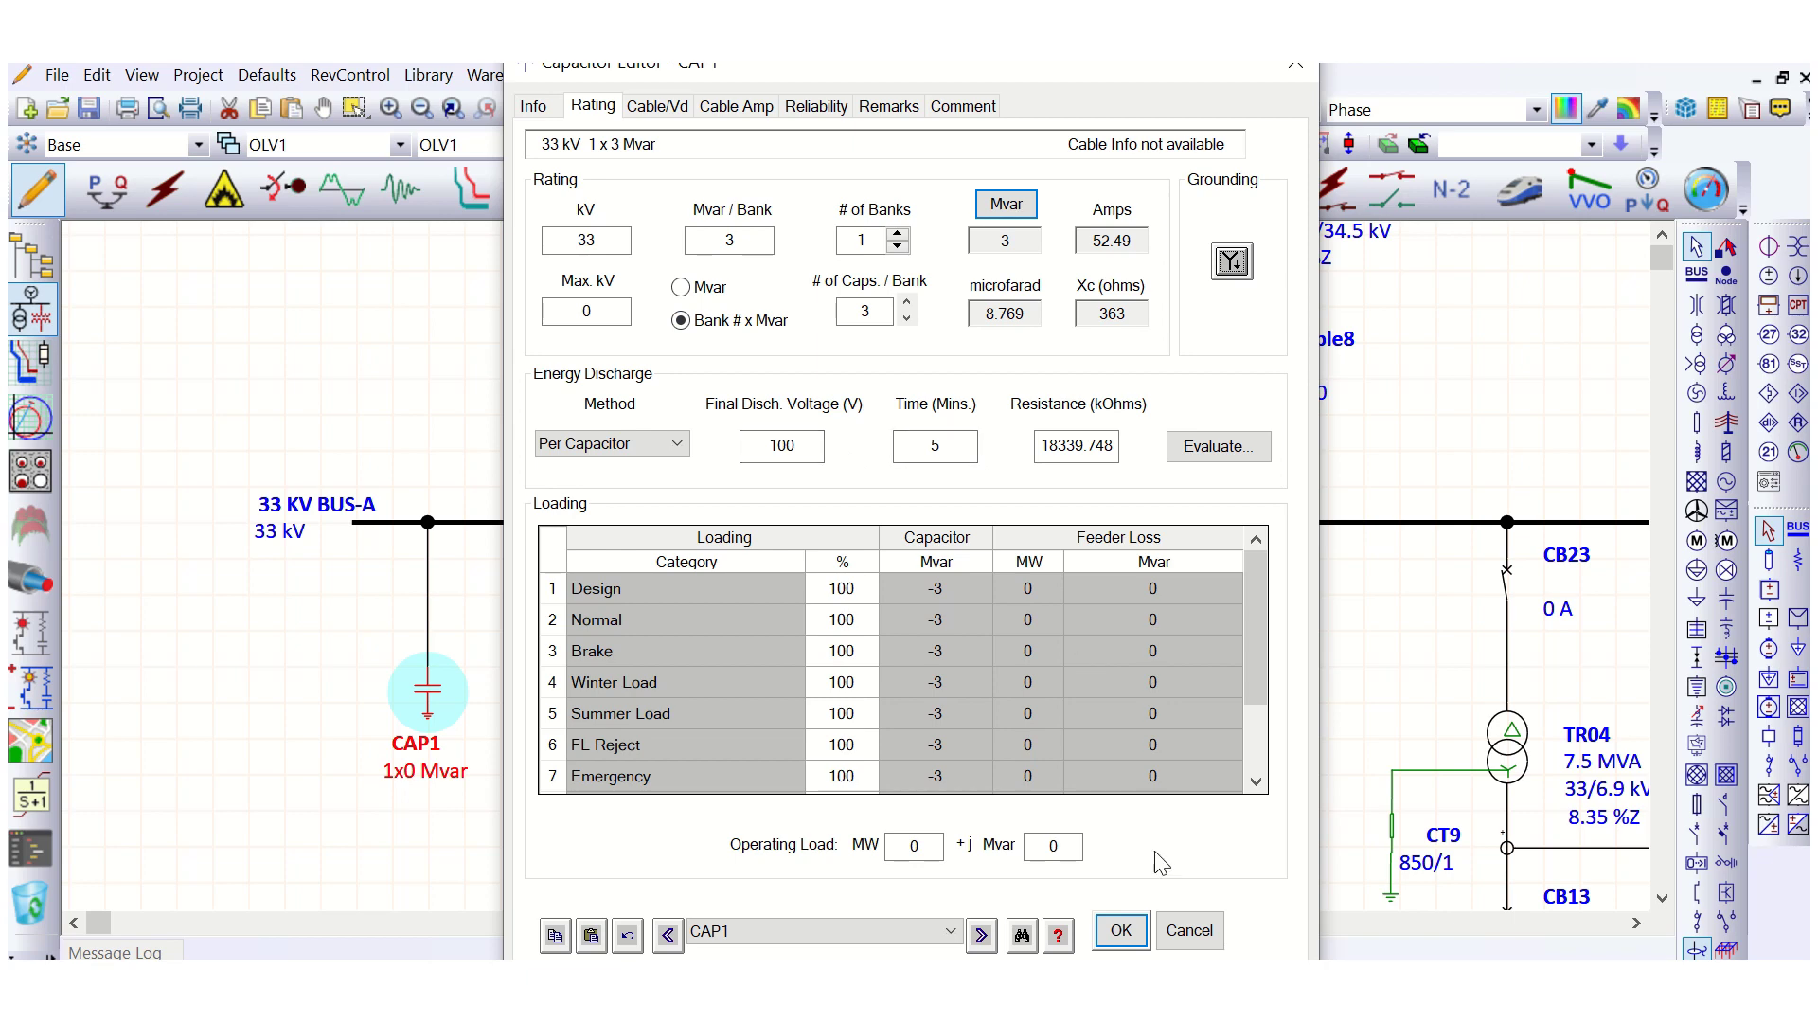
{"action": "left_click", "coordinate": [1120, 930]}
{"action": "left_click", "coordinate": [317, 340]}
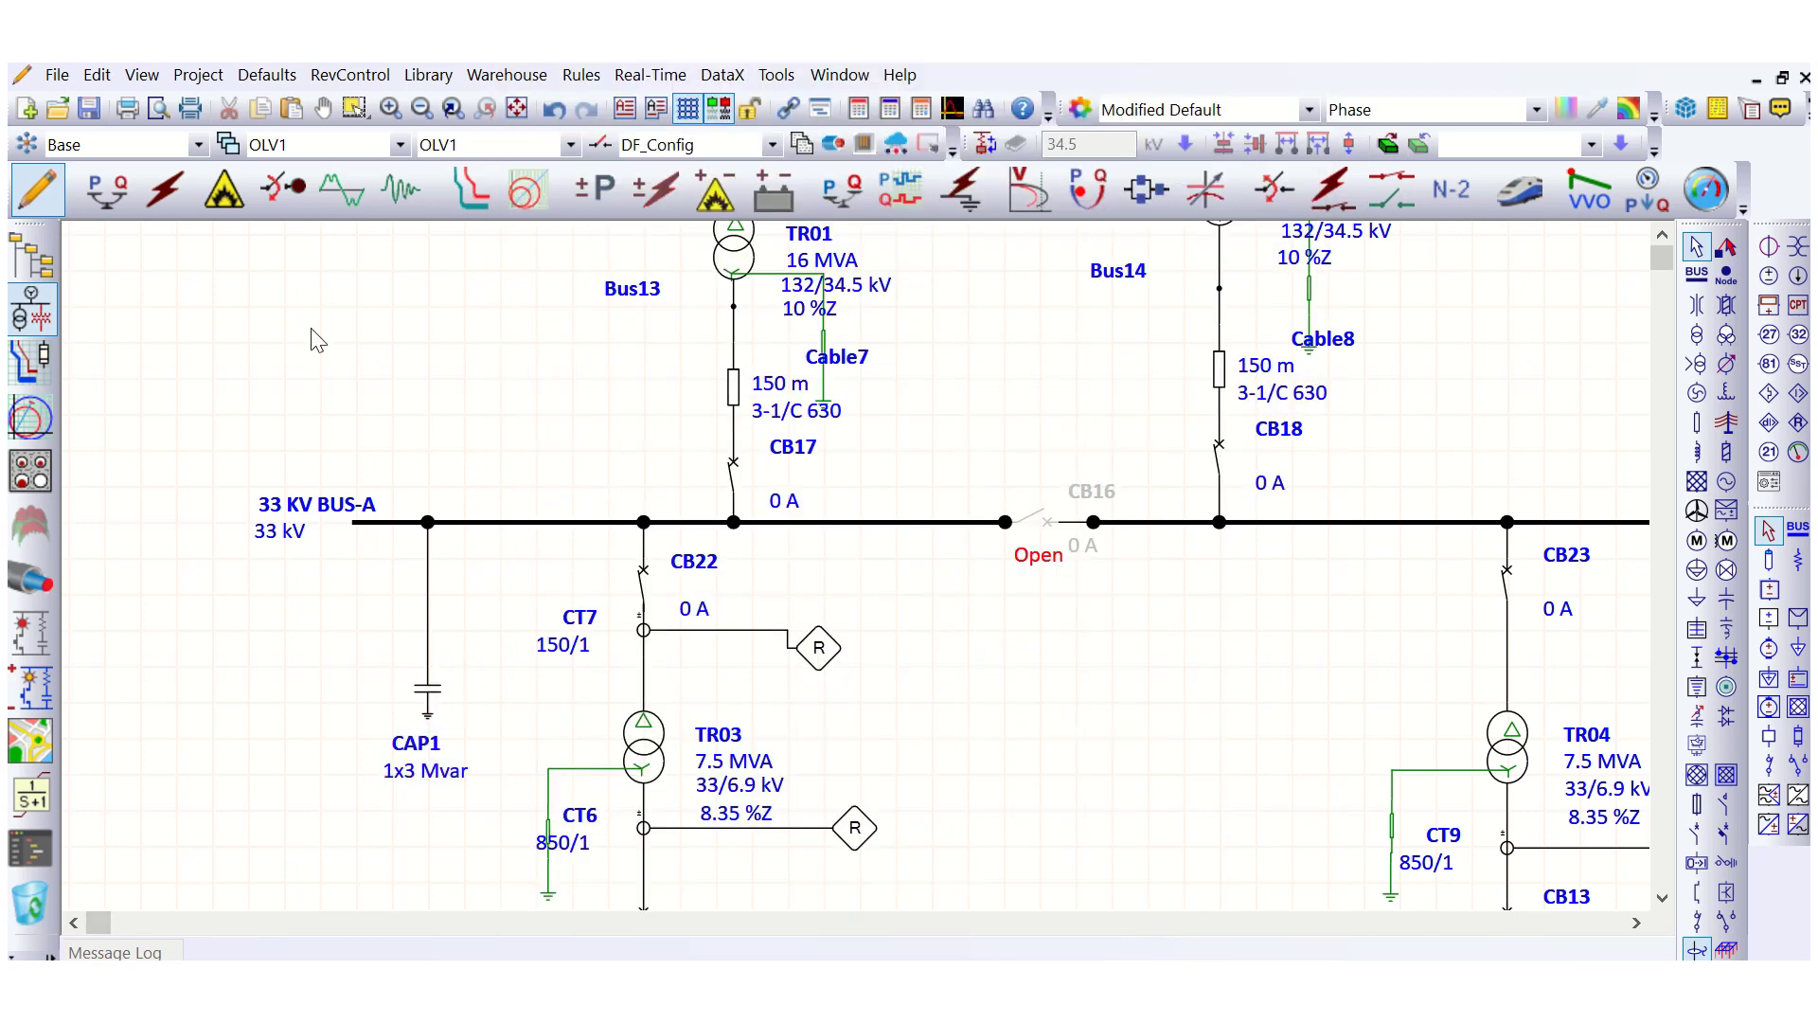
- Run the load flow with CAP1 connected to the 33 kV bus
{"action": "left_click", "coordinate": [107, 190]}
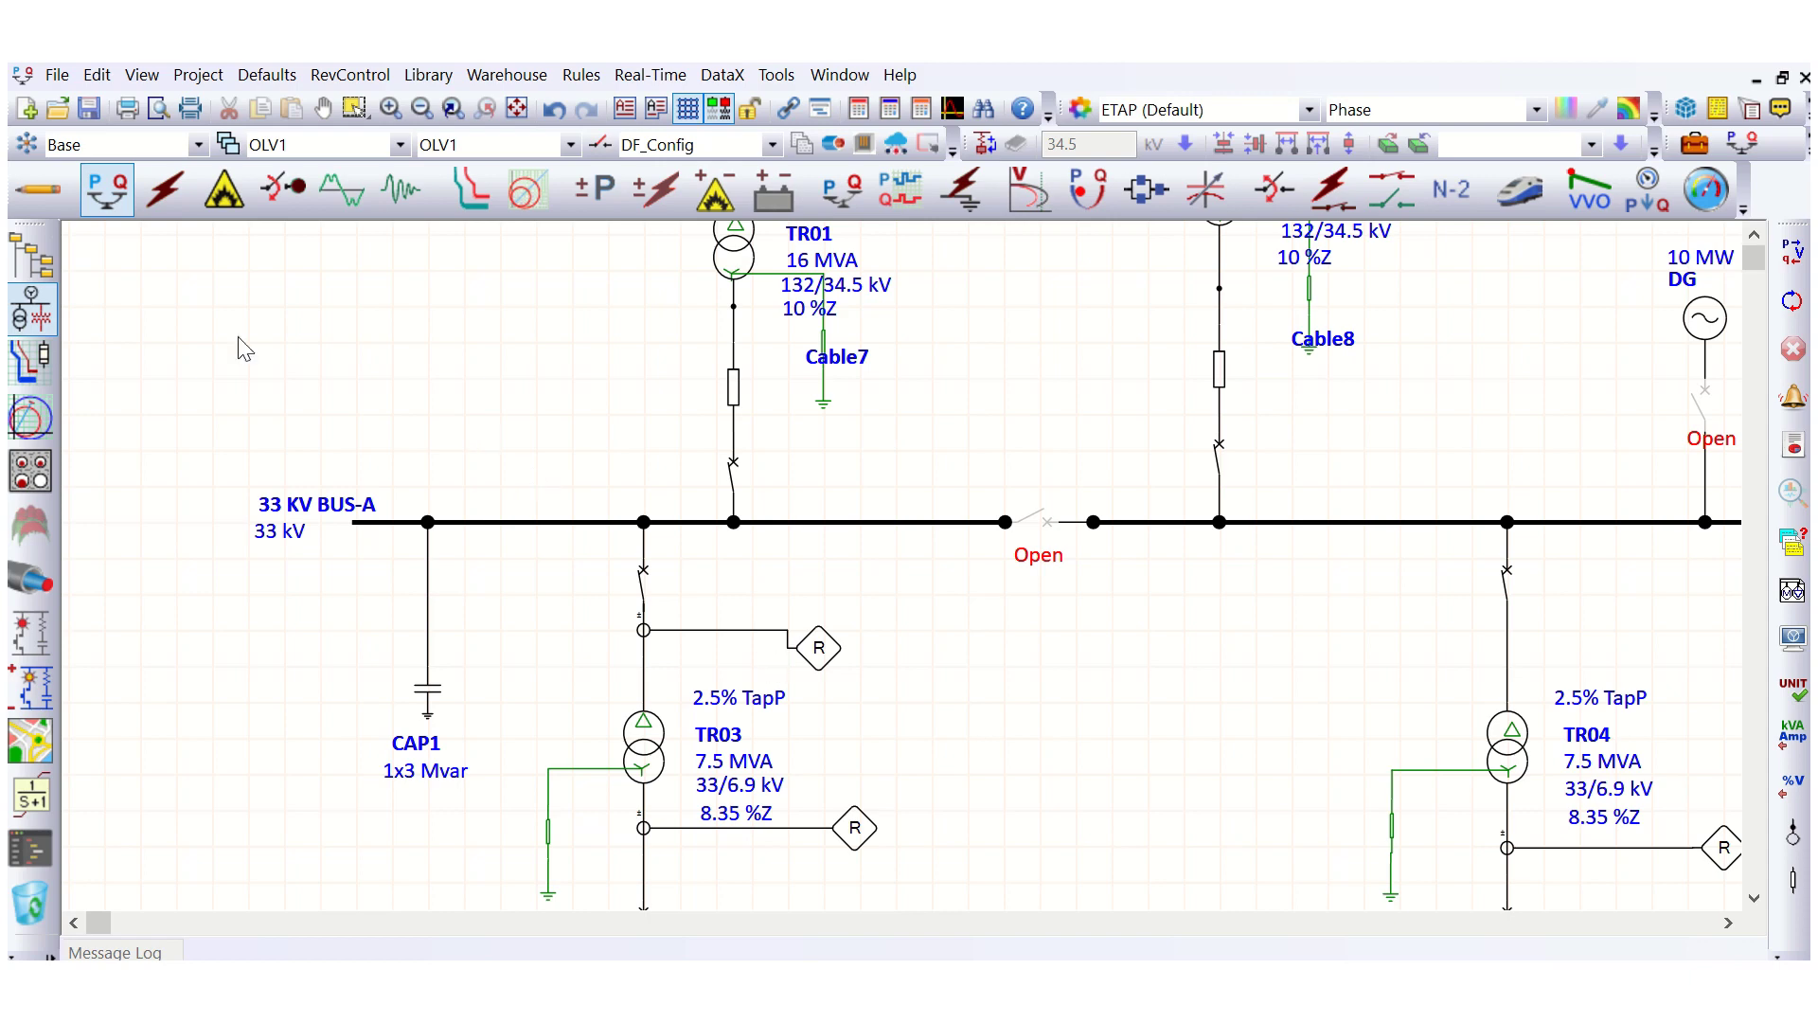
{"action": "left_click", "coordinate": [1792, 252]}
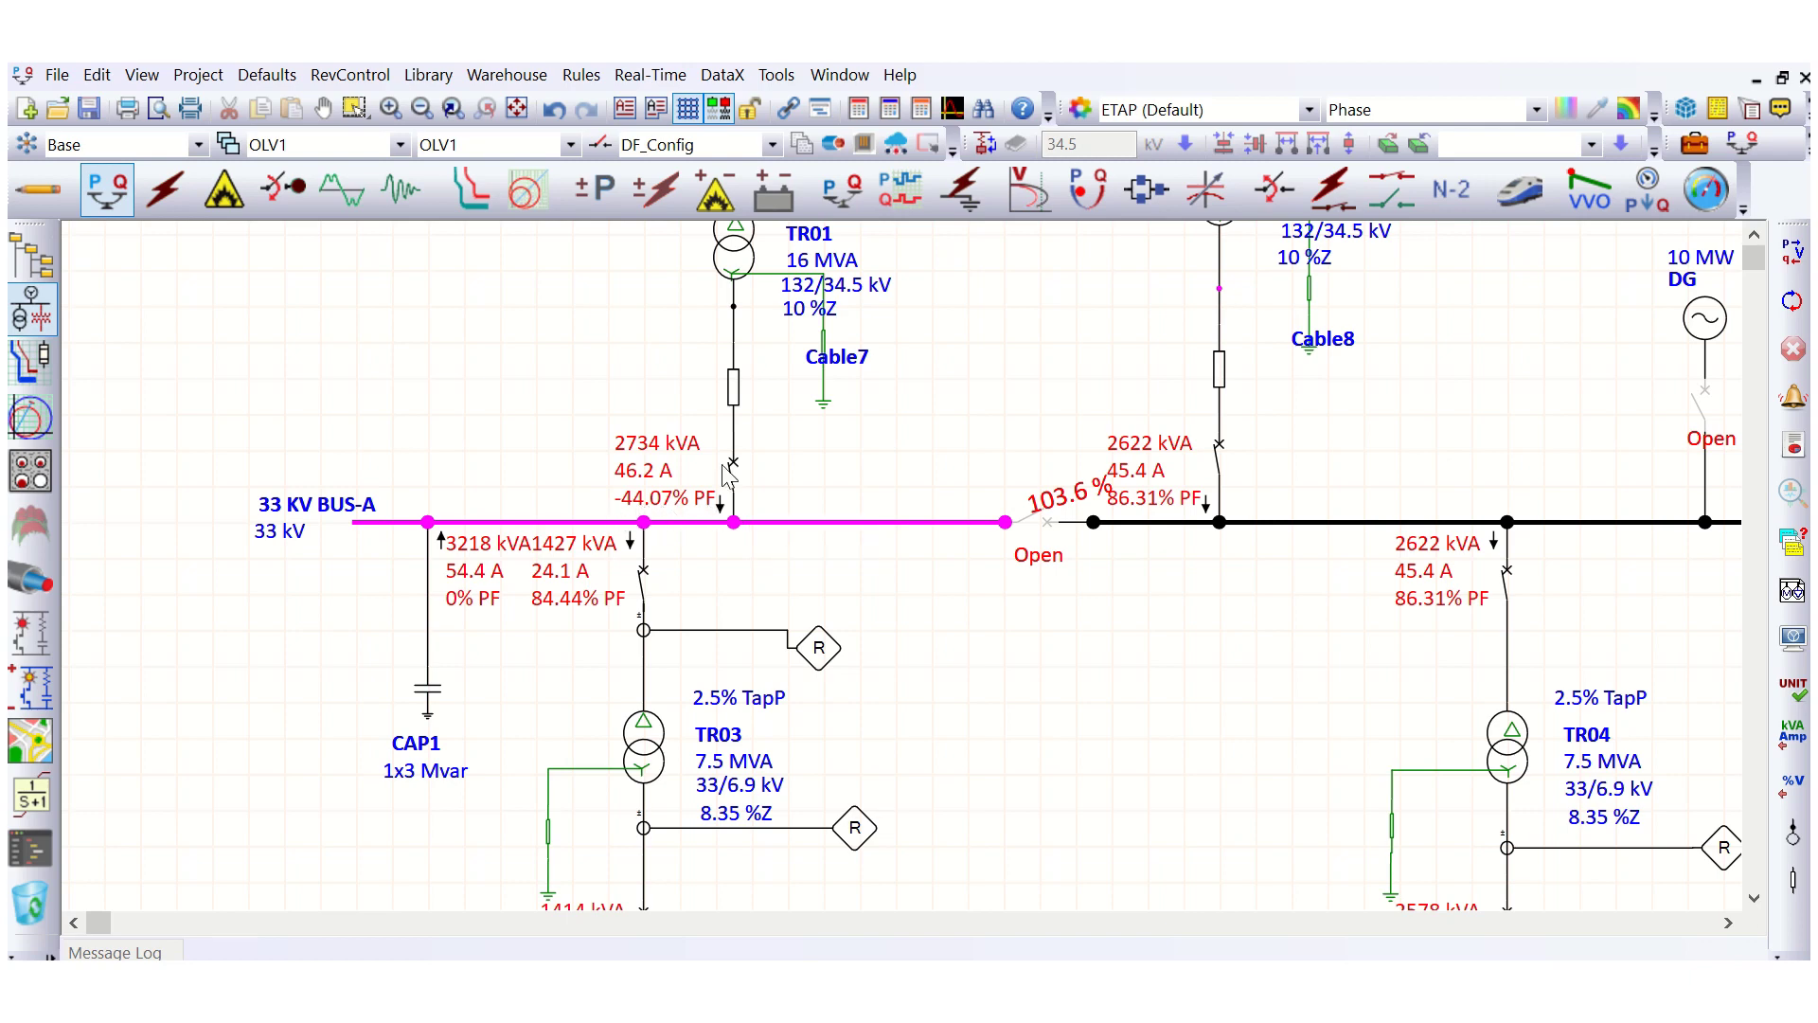
{"action": "scroll", "coordinate": [533, 680], "scroll_direction": "down", "scroll_amount": 1}
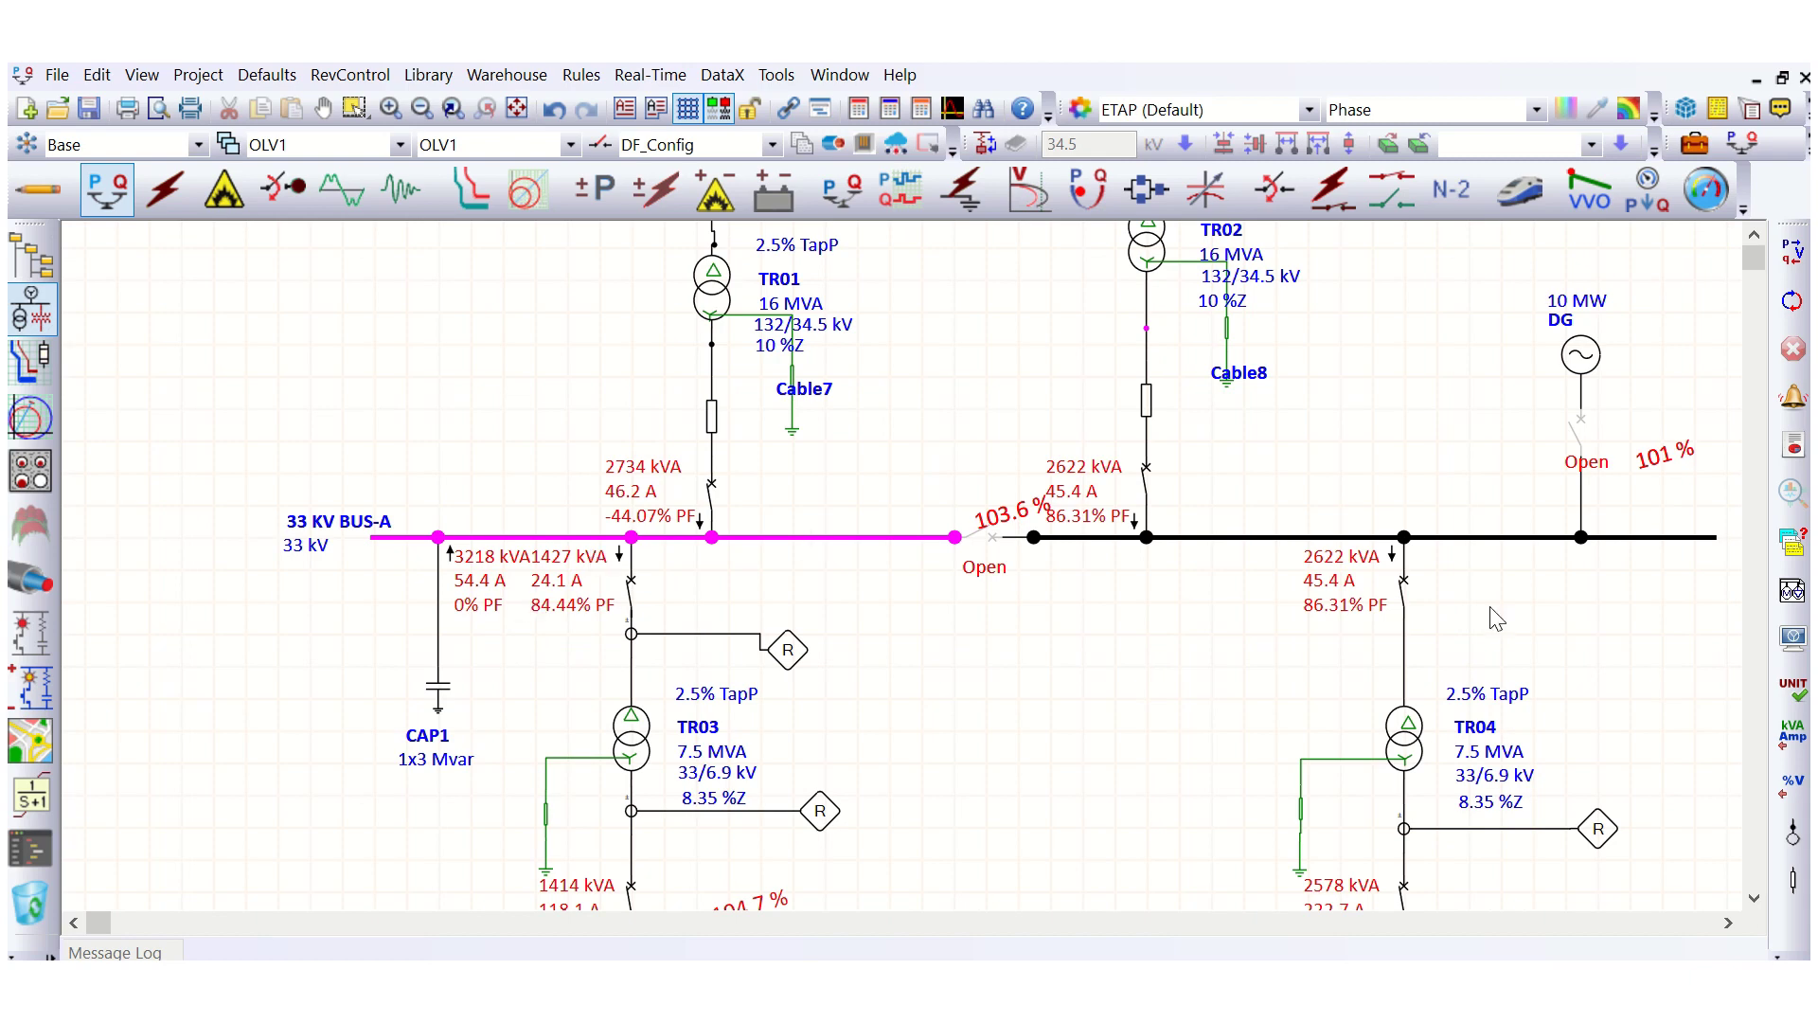
- Show the load-flow power flows on the diagram as kW + jkvar
{"action": "left_click", "coordinate": [1792, 636]}
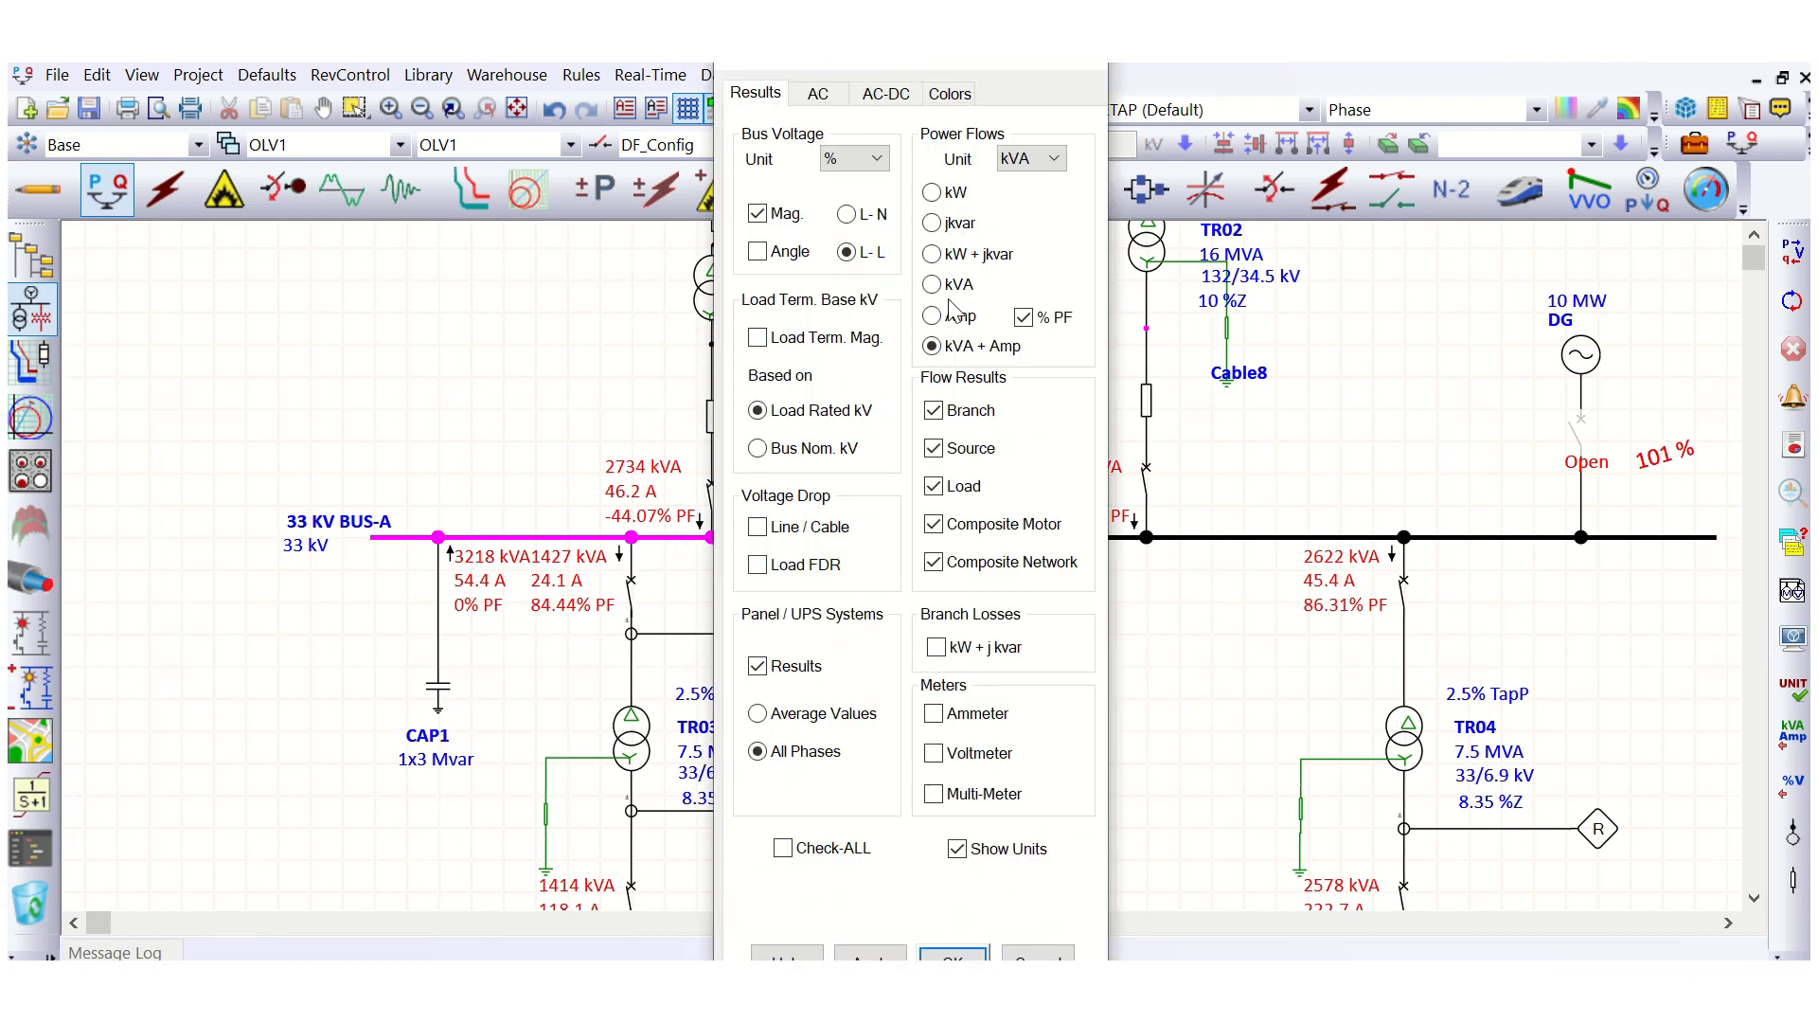
{"action": "left_click", "coordinate": [931, 254]}
{"action": "left_click", "coordinate": [953, 952]}
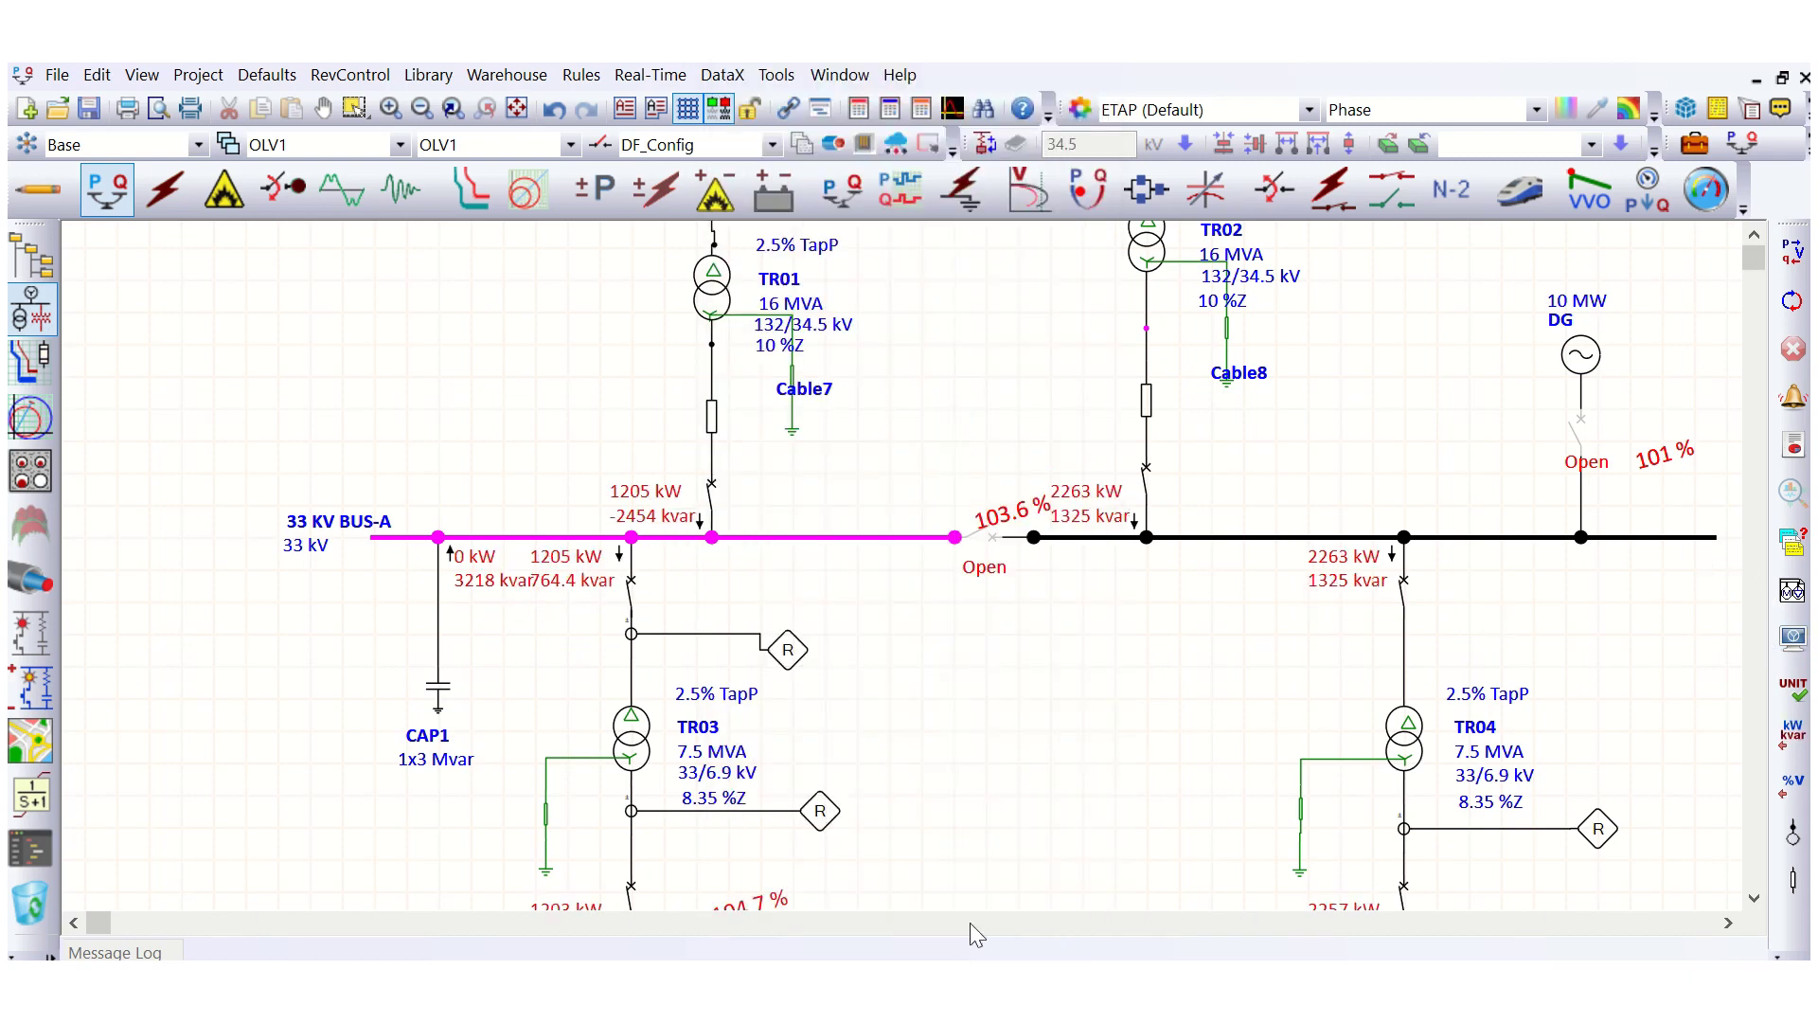
{"action": "scroll", "coordinate": [724, 558], "scroll_direction": "up", "scroll_amount": 1}
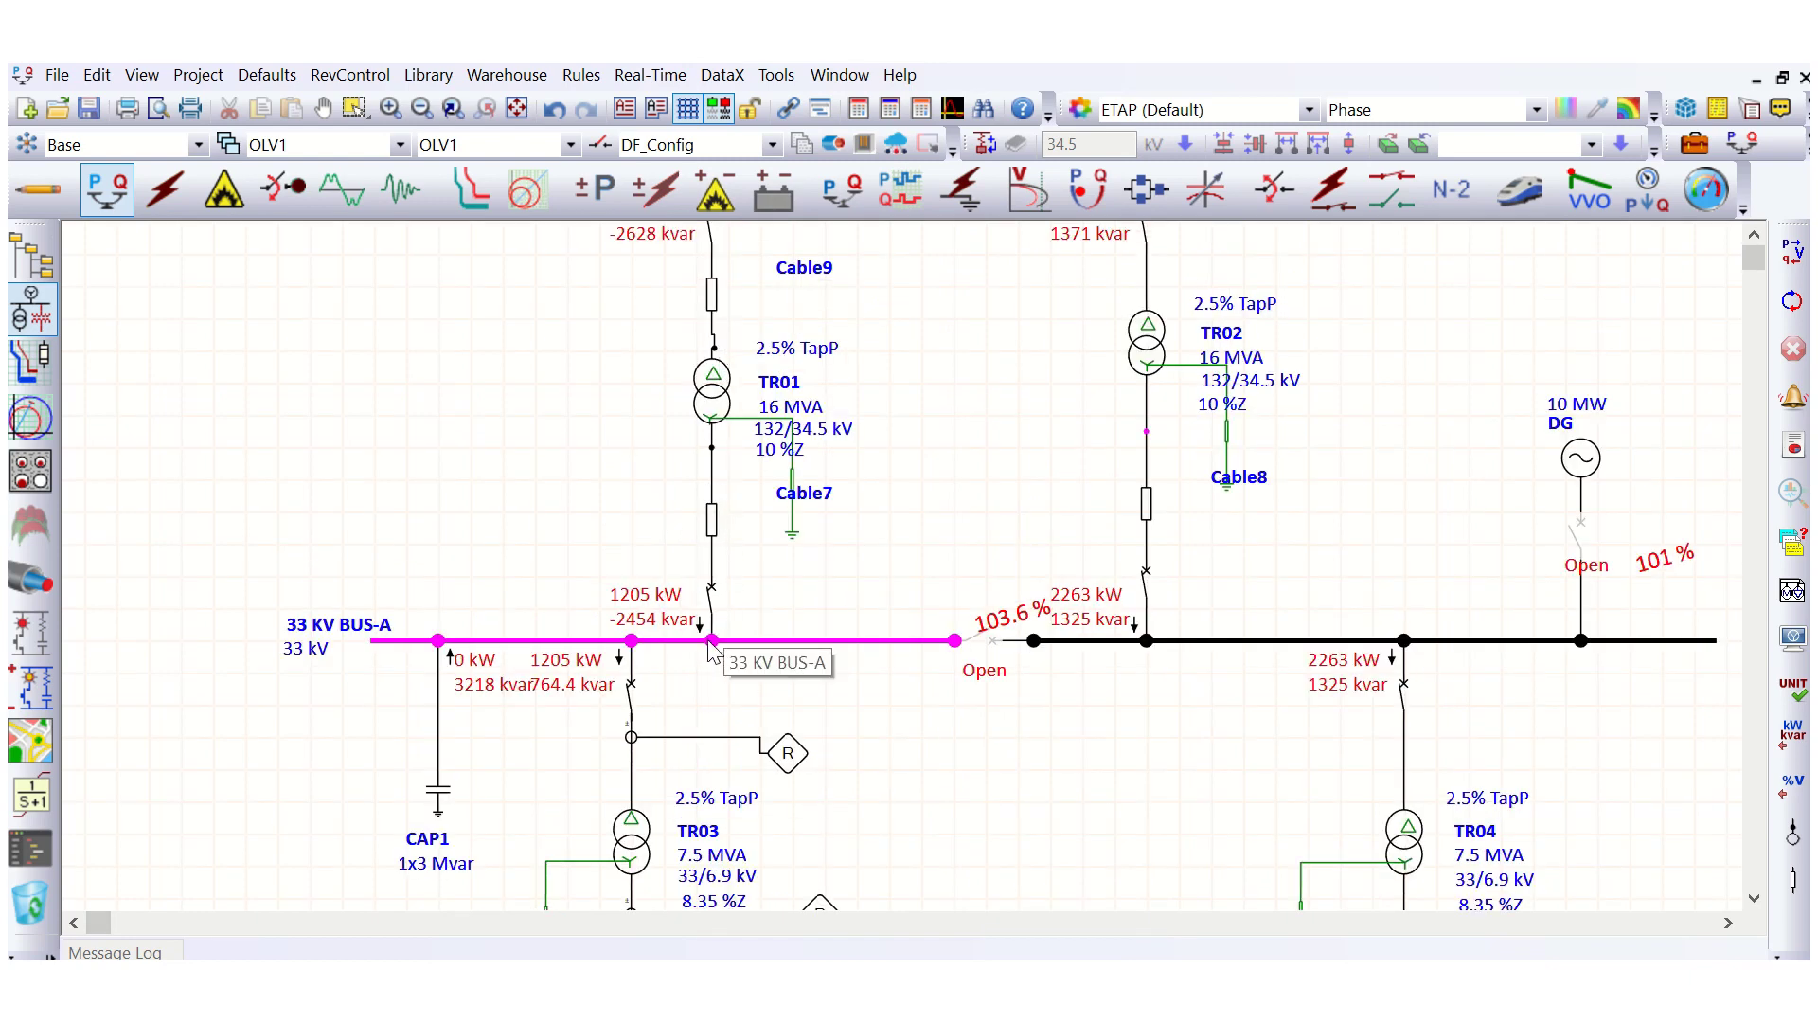
{"action": "scroll", "coordinate": [715, 653], "scroll_direction": "up", "scroll_amount": 2}
{"action": "scroll", "coordinate": [717, 745], "scroll_direction": "down", "scroll_amount": 2}
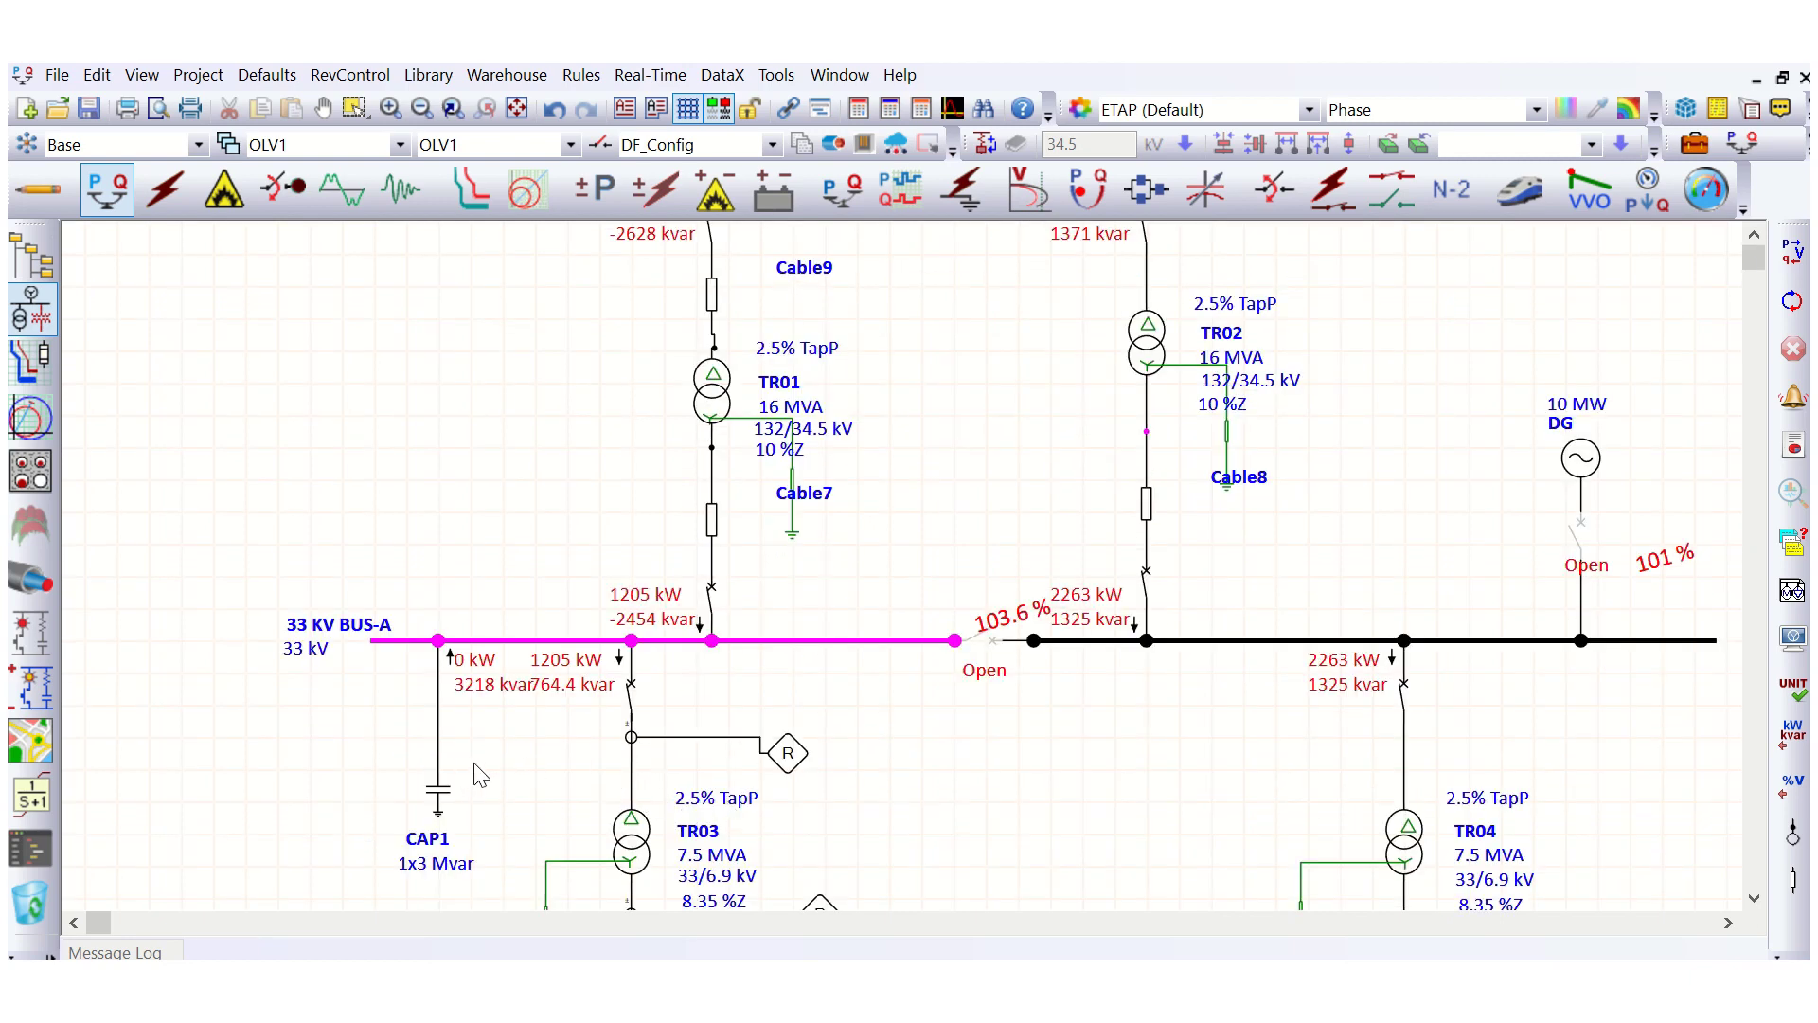
{"action": "scroll", "coordinate": [455, 782], "scroll_direction": "up", "scroll_amount": 1}
{"action": "scroll", "coordinate": [483, 729], "scroll_direction": "down", "scroll_amount": 1}
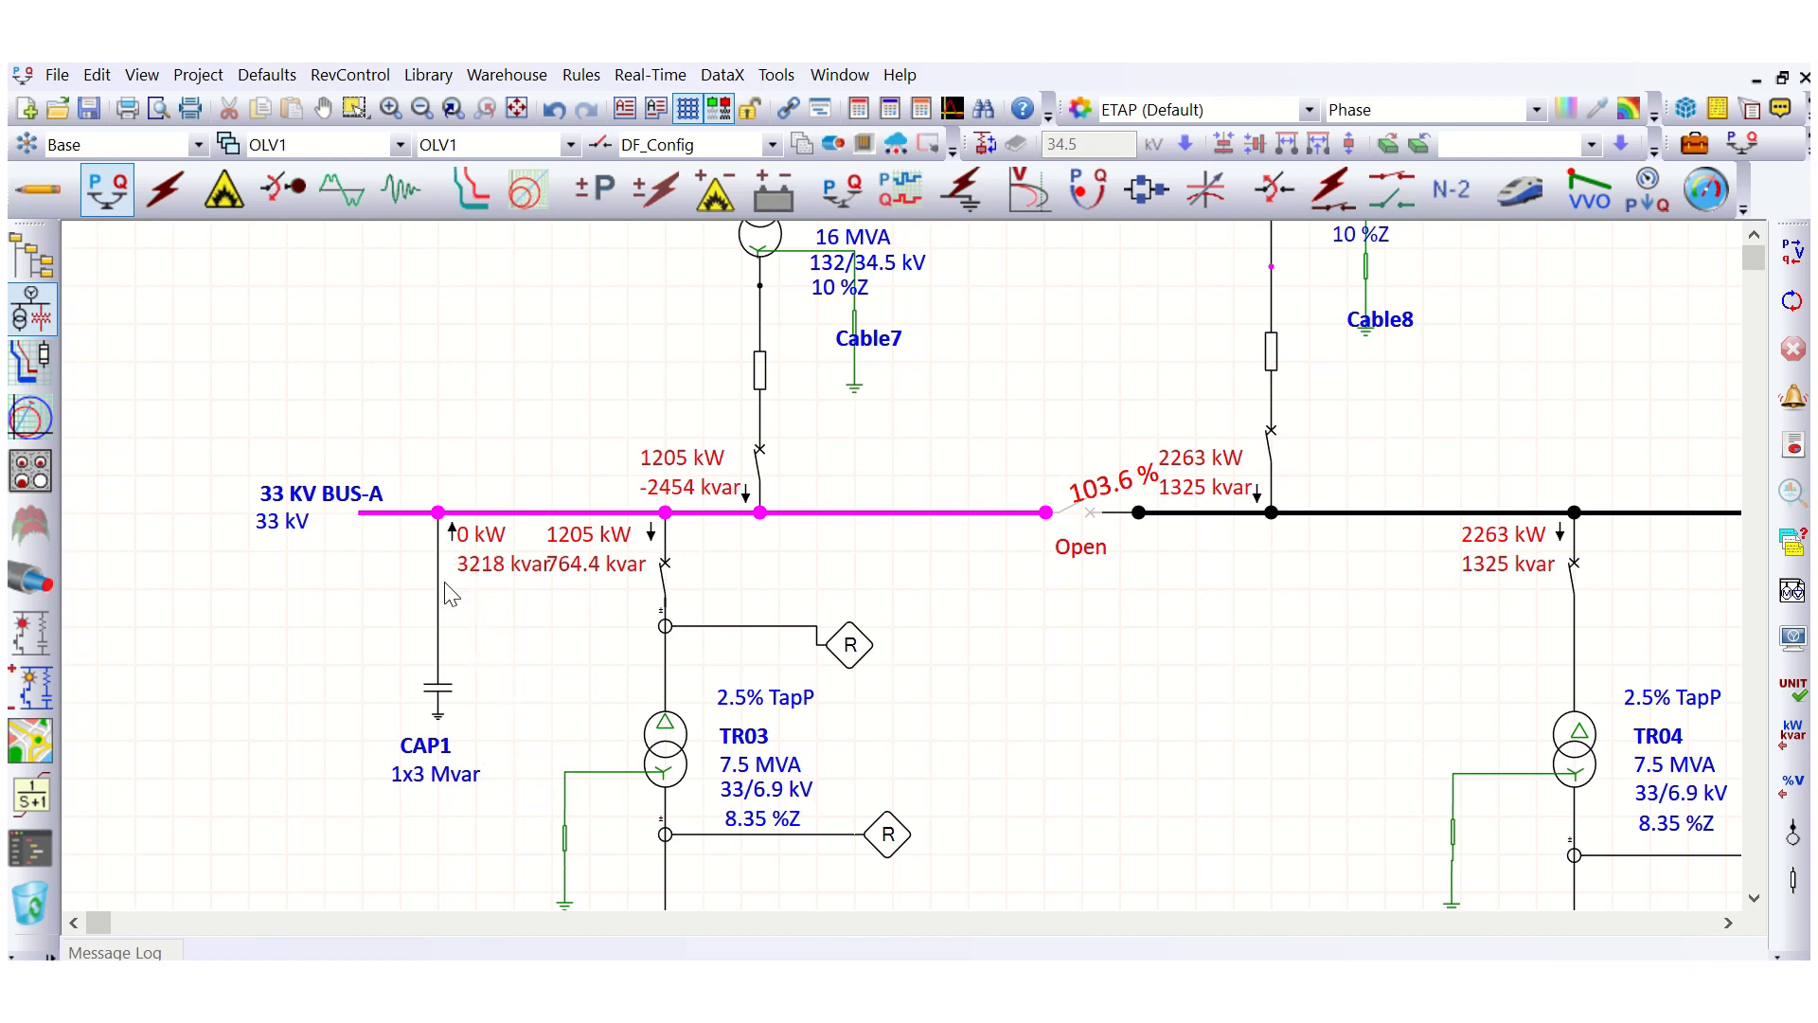
- Check CAP1 at 3218 kvar and 33 KV BUS-A at 103.6%, then return to edit mode
{"action": "left_click", "coordinate": [440, 701]}
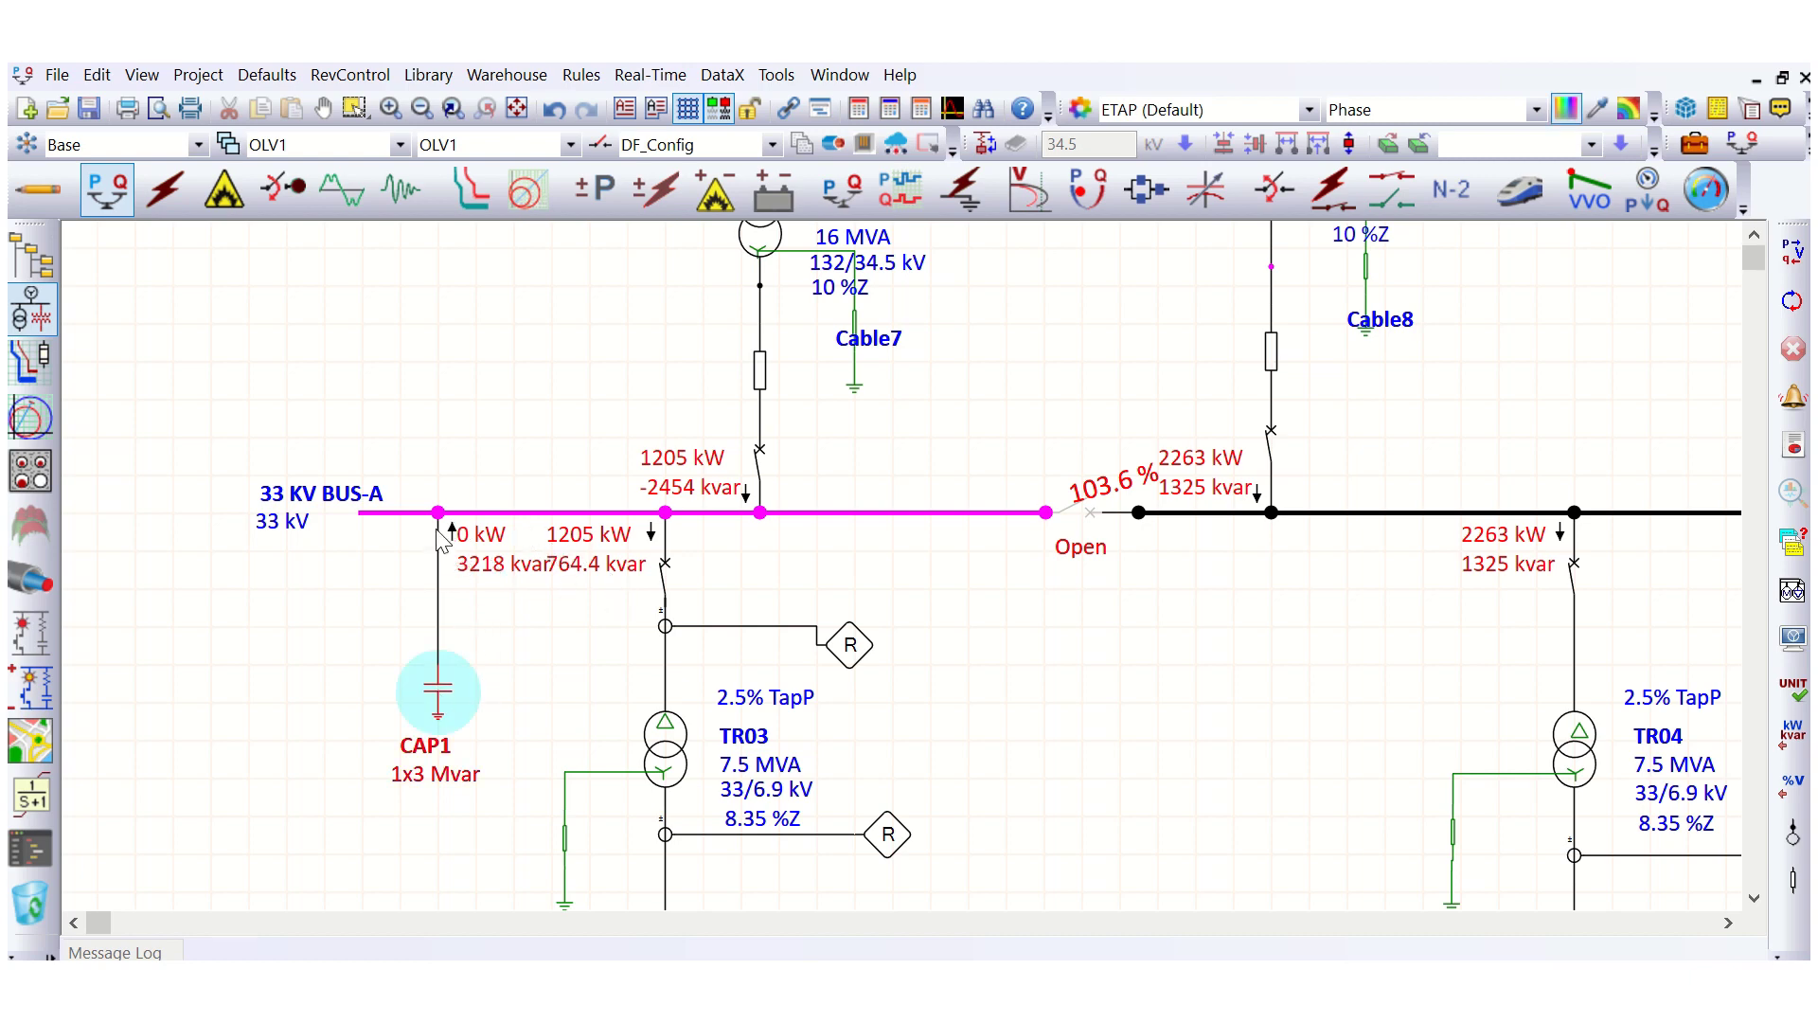
{"action": "scroll", "coordinate": [441, 530], "scroll_direction": "up", "scroll_amount": 1}
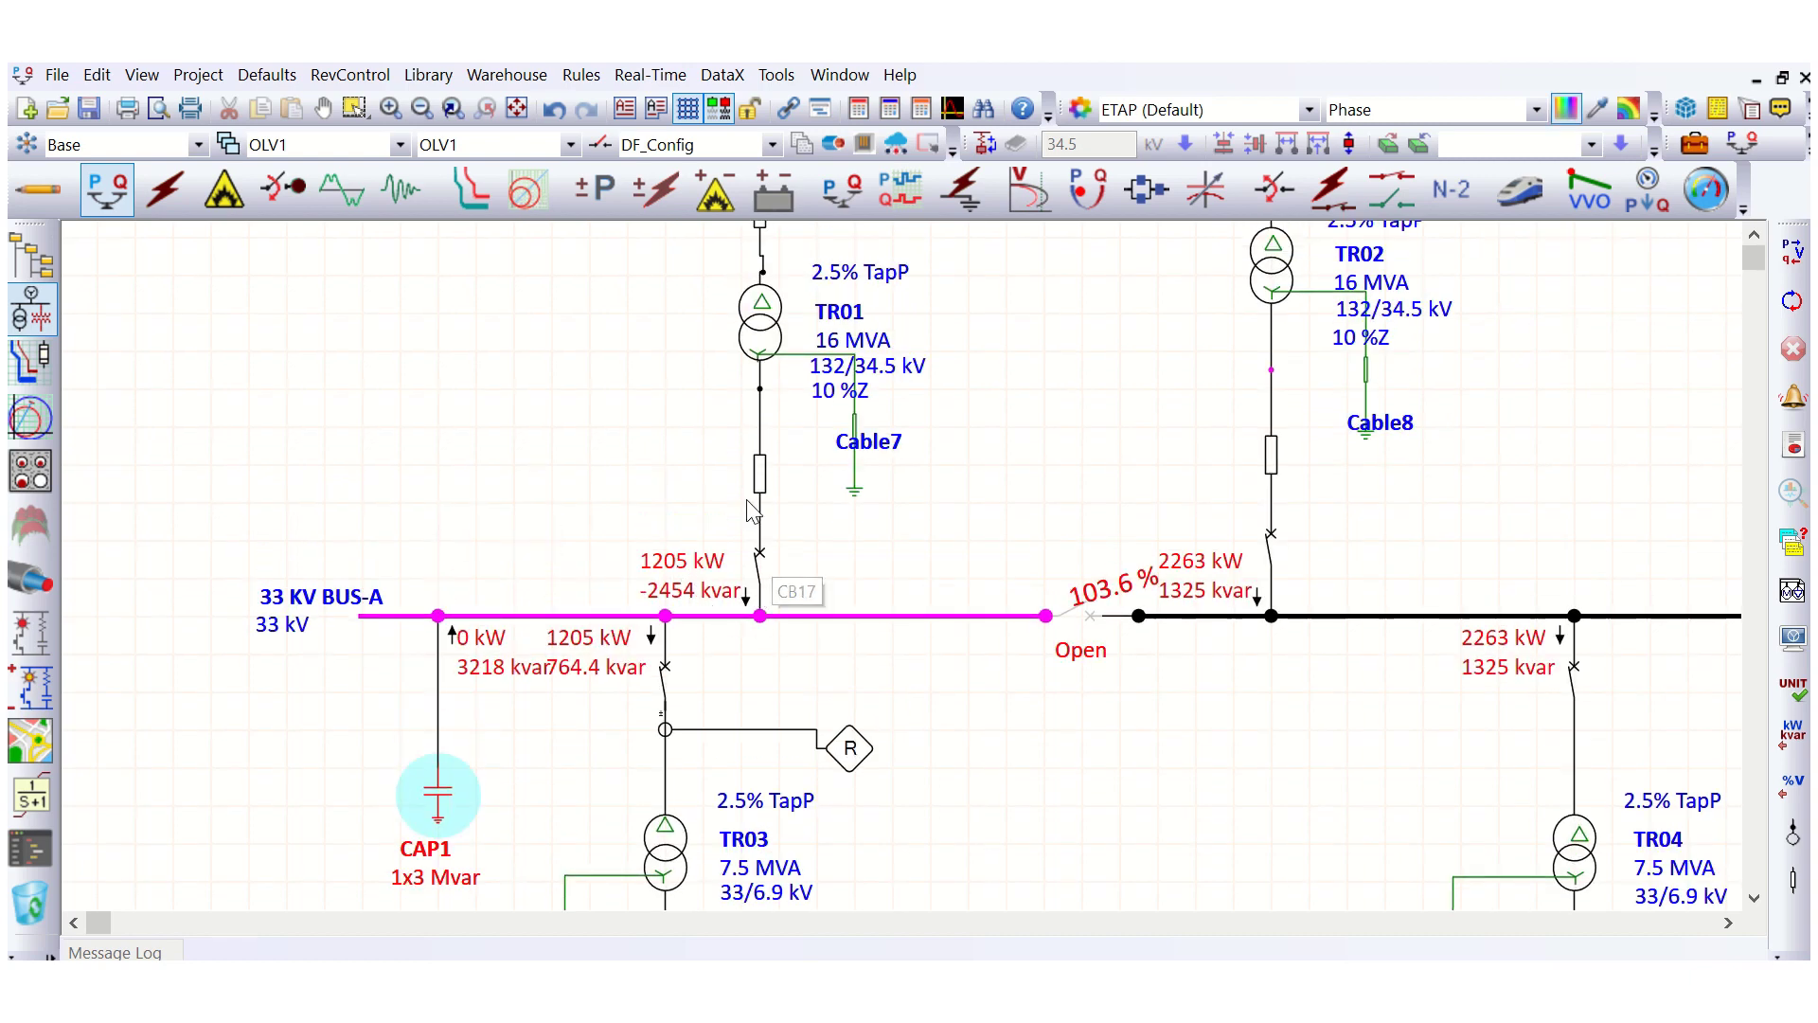
{"action": "scroll", "coordinate": [729, 526], "scroll_direction": "up", "scroll_amount": 3}
{"action": "scroll", "coordinate": [791, 384], "scroll_direction": "down", "scroll_amount": 2}
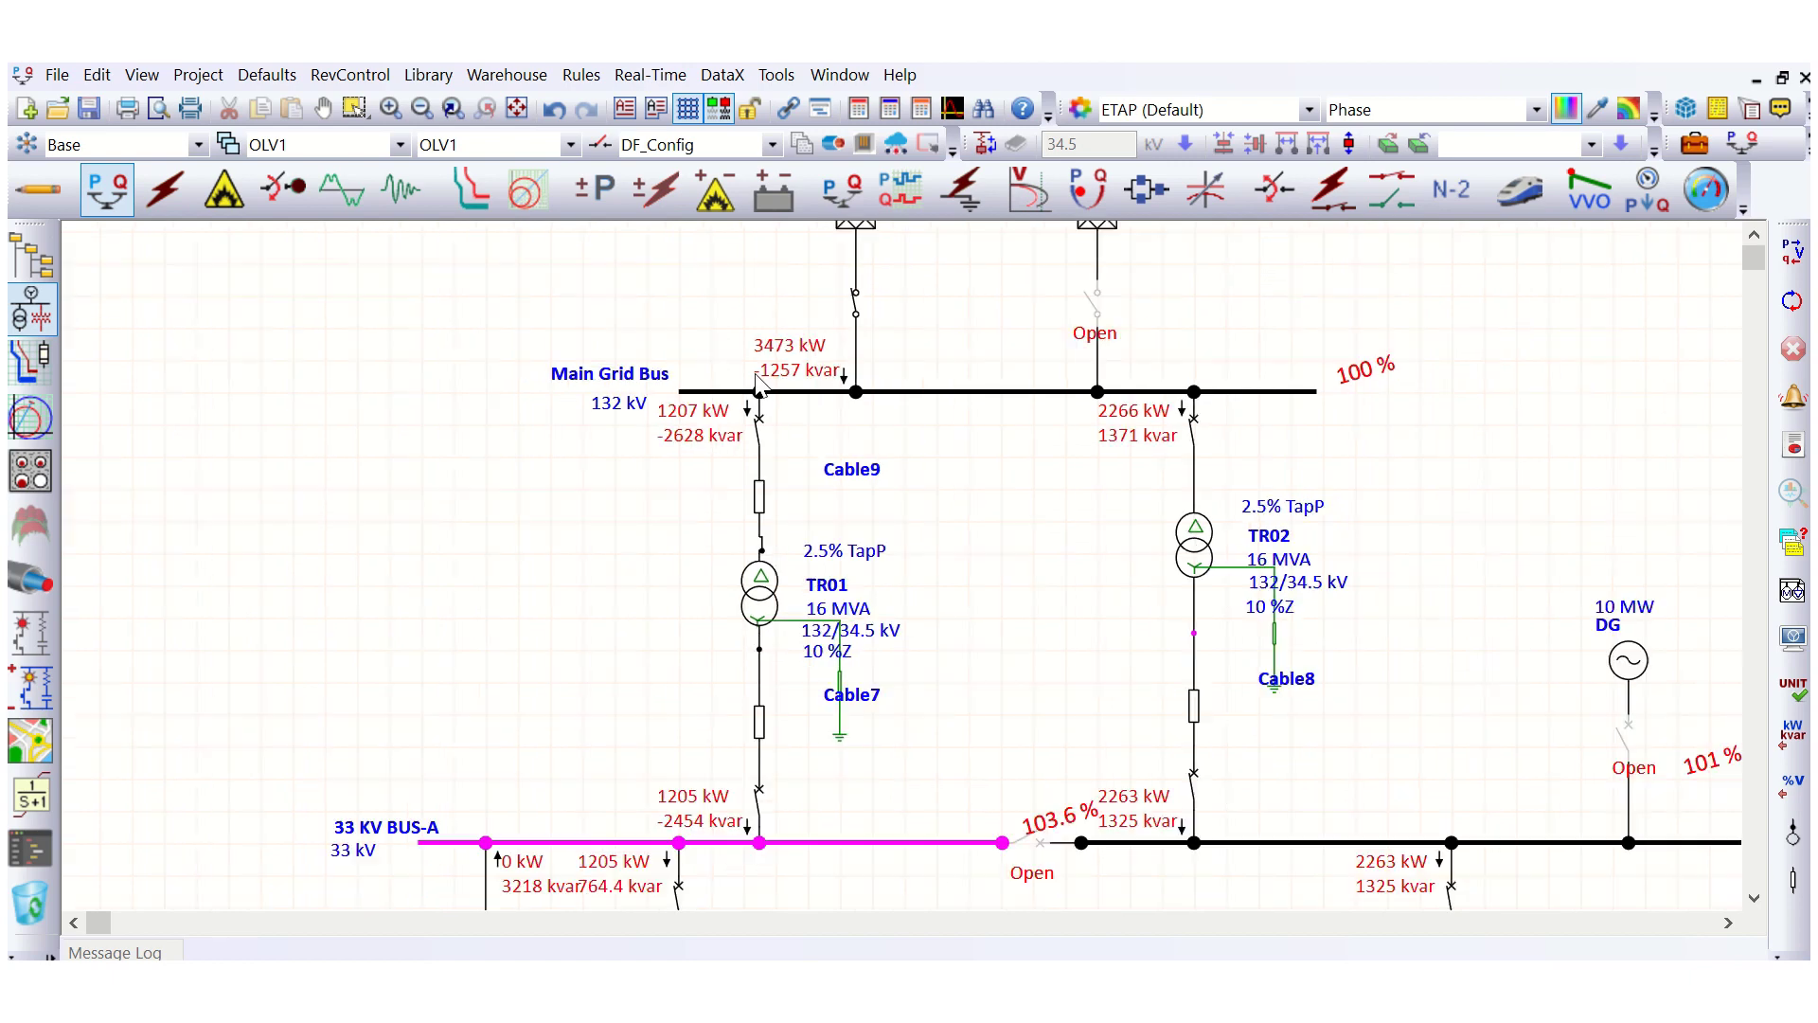
{"action": "scroll", "coordinate": [755, 384], "scroll_direction": "down", "scroll_amount": 1}
{"action": "scroll", "coordinate": [646, 442], "scroll_direction": "down", "scroll_amount": 2}
{"action": "left_click", "coordinate": [455, 506]}
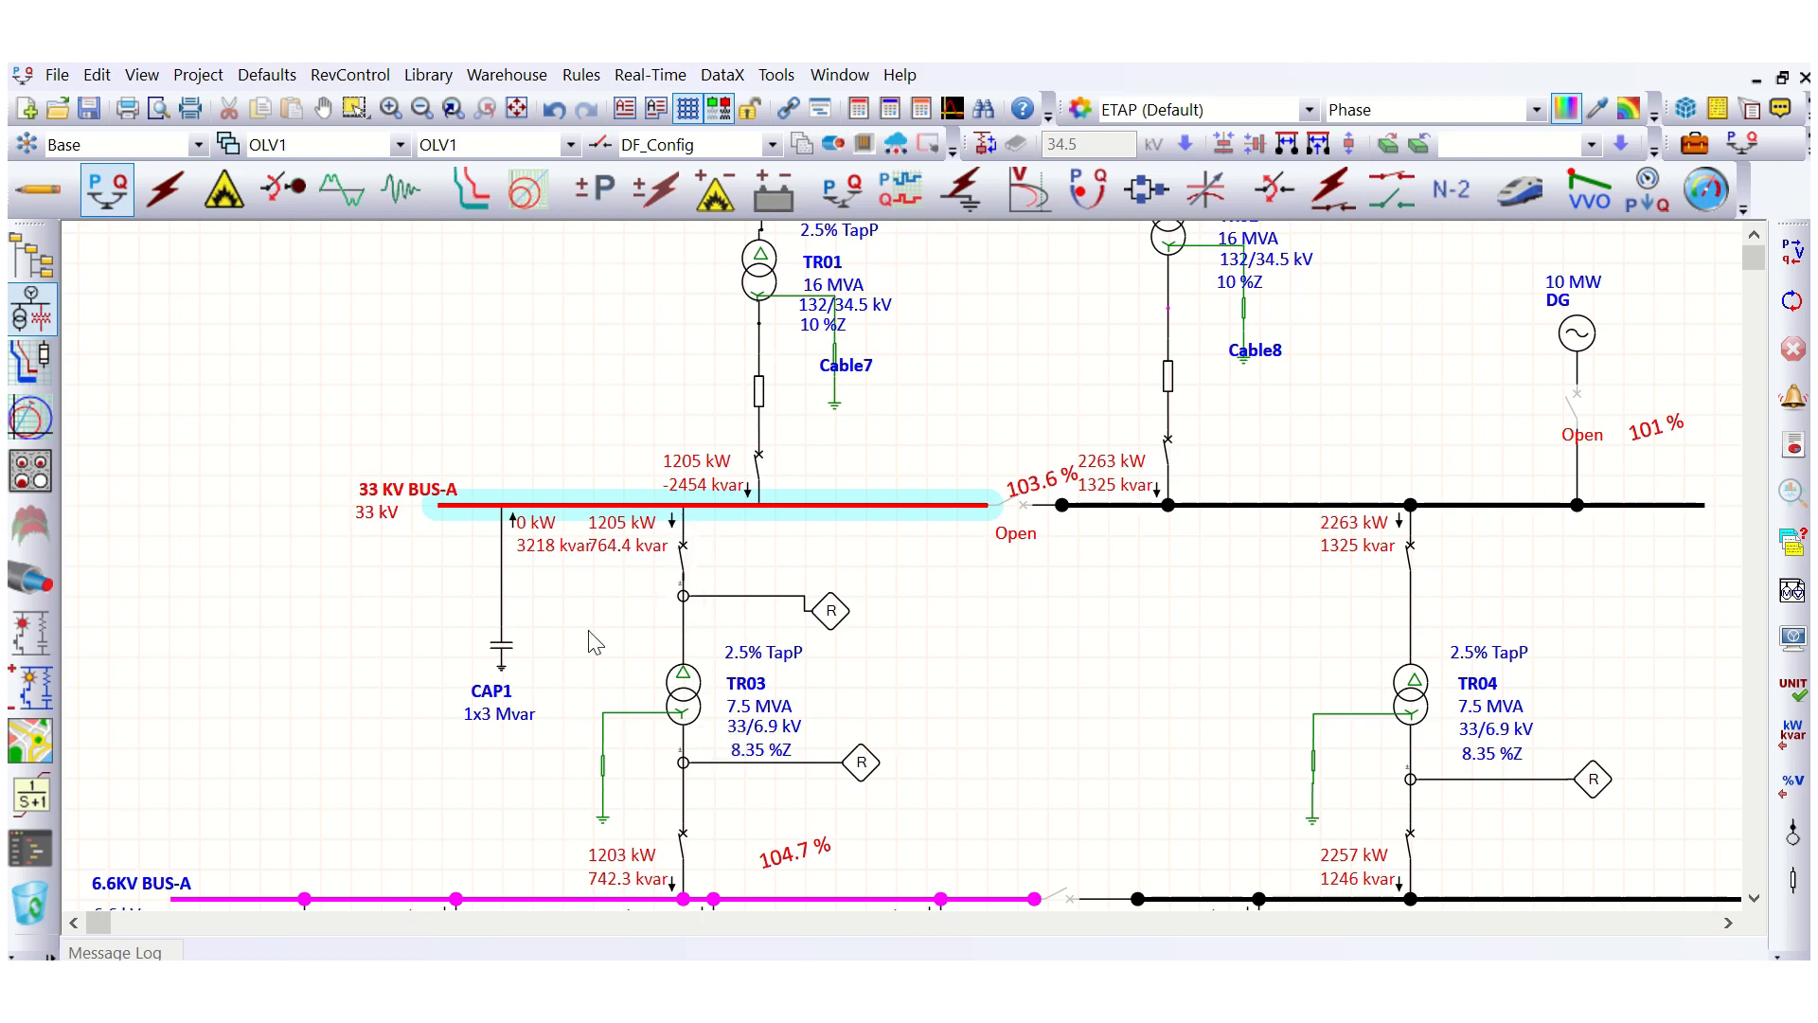
{"action": "left_click", "coordinate": [507, 660]}
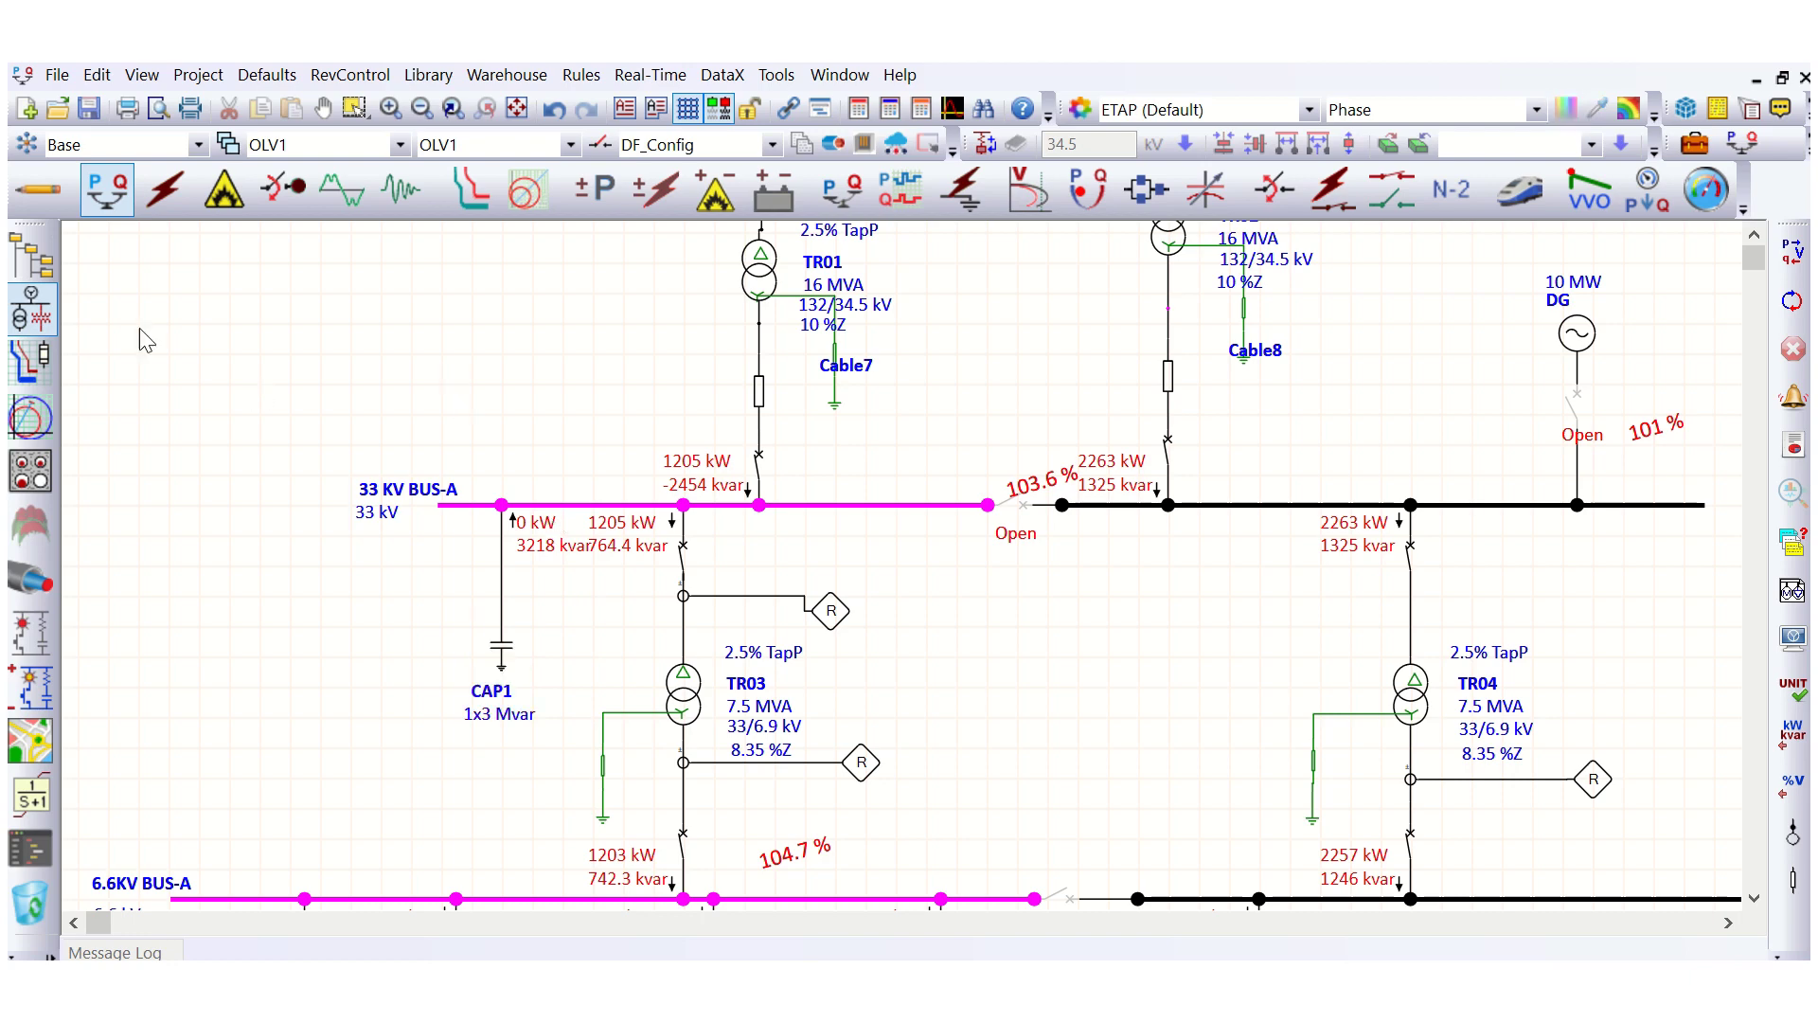
{"action": "left_click", "coordinate": [36, 188]}
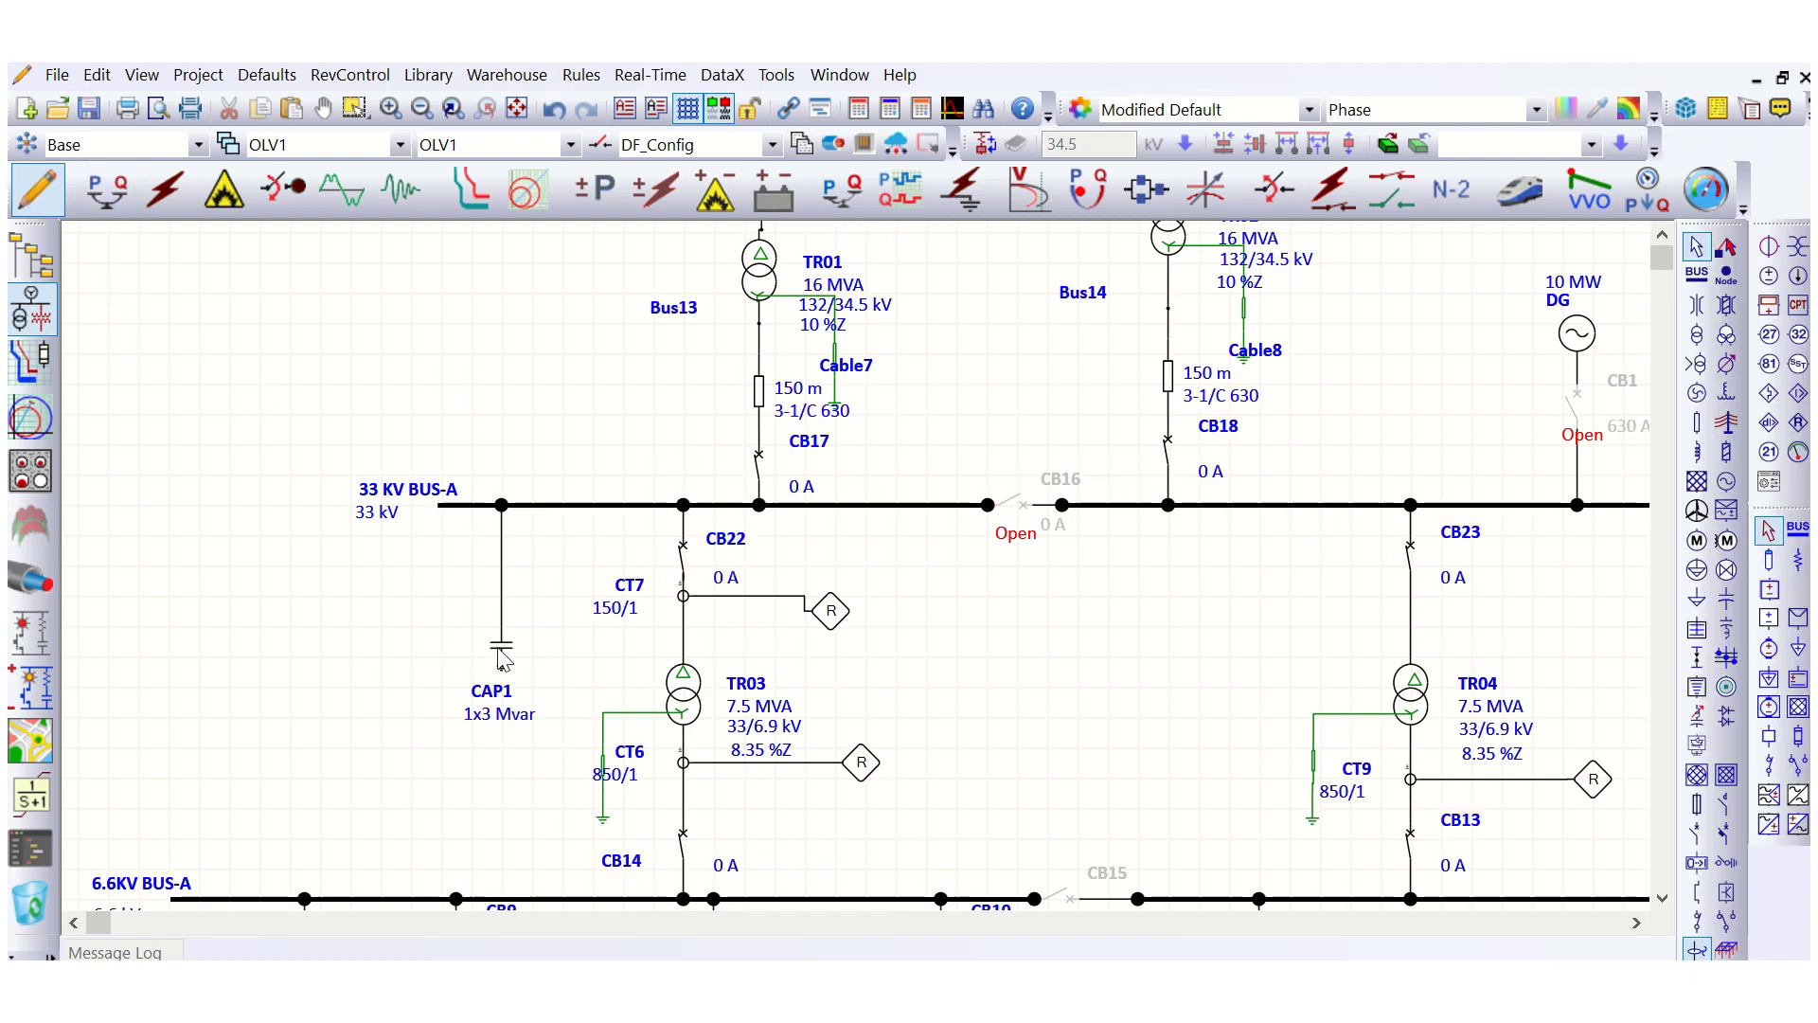
- Delete the connection line between CAP1 and 33 KV BUS-A
{"action": "left_click", "coordinate": [505, 581]}
{"action": "key", "text": "Delete"}
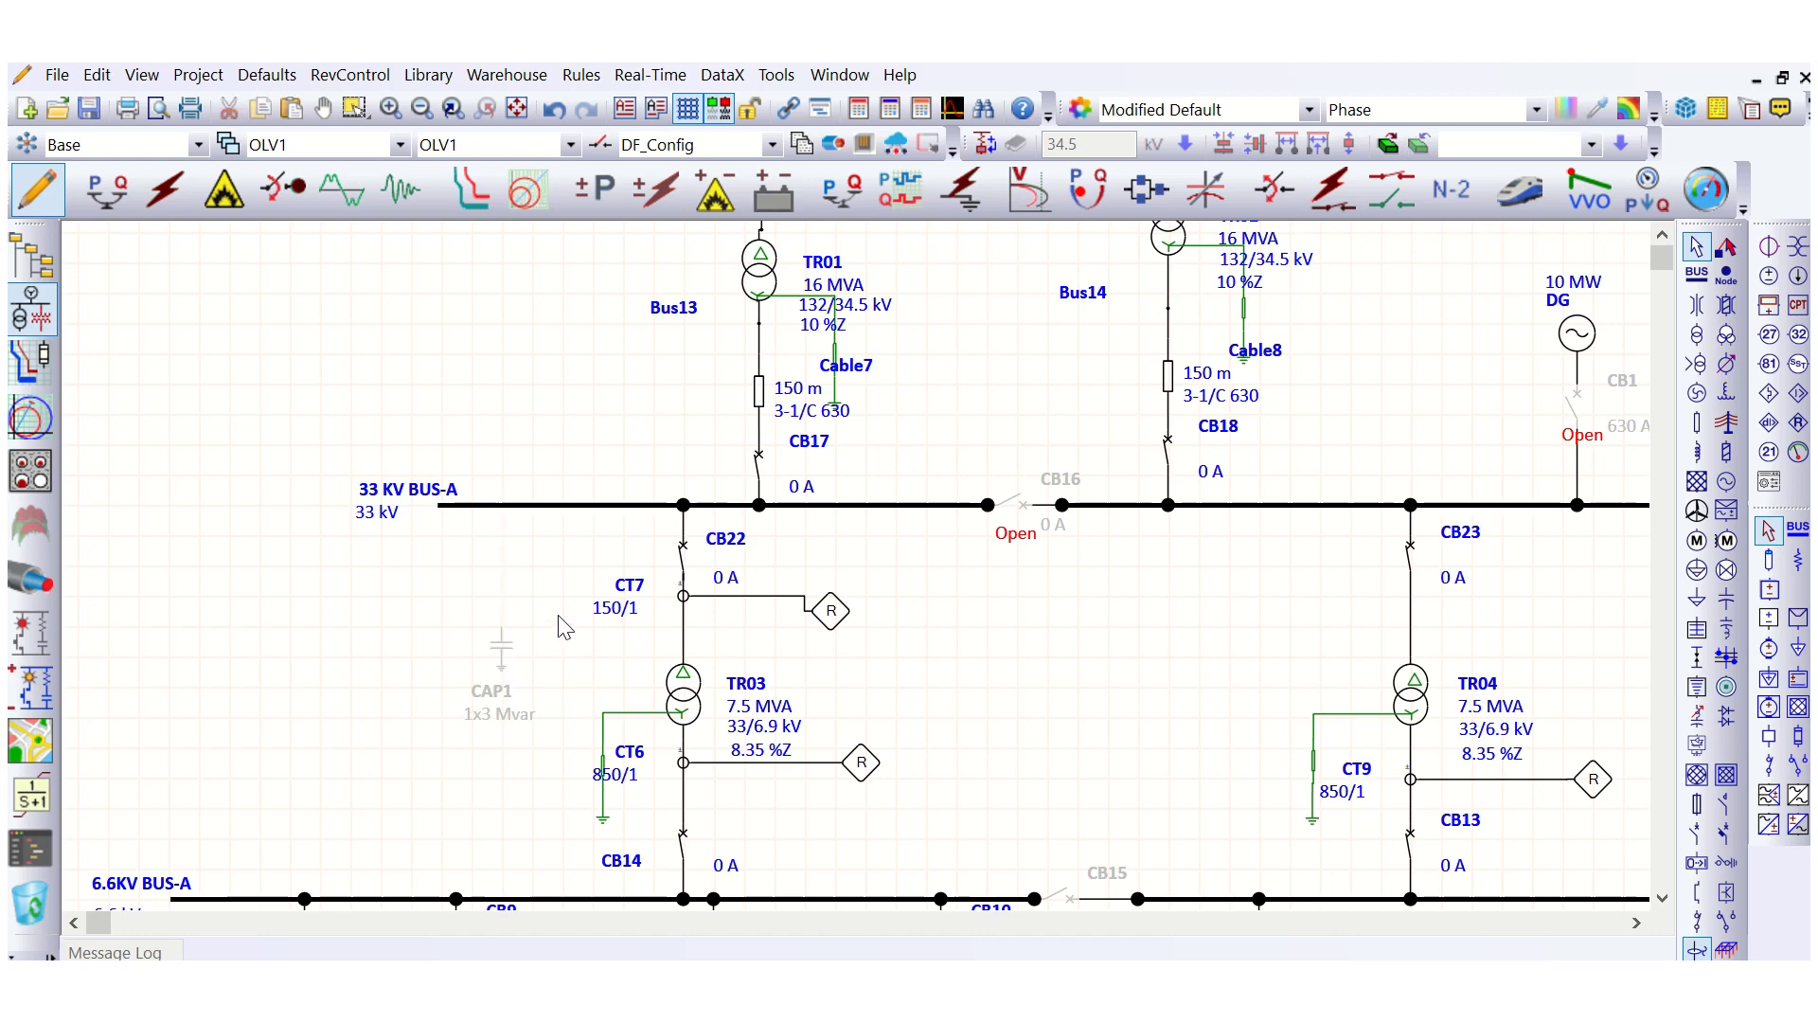
{"action": "scroll", "coordinate": [561, 634], "scroll_direction": "down", "scroll_amount": 2}
{"action": "scroll", "coordinate": [561, 636], "scroll_direction": "down", "scroll_amount": 1}
{"action": "scroll", "coordinate": [520, 540], "scroll_direction": "down", "scroll_amount": 1}
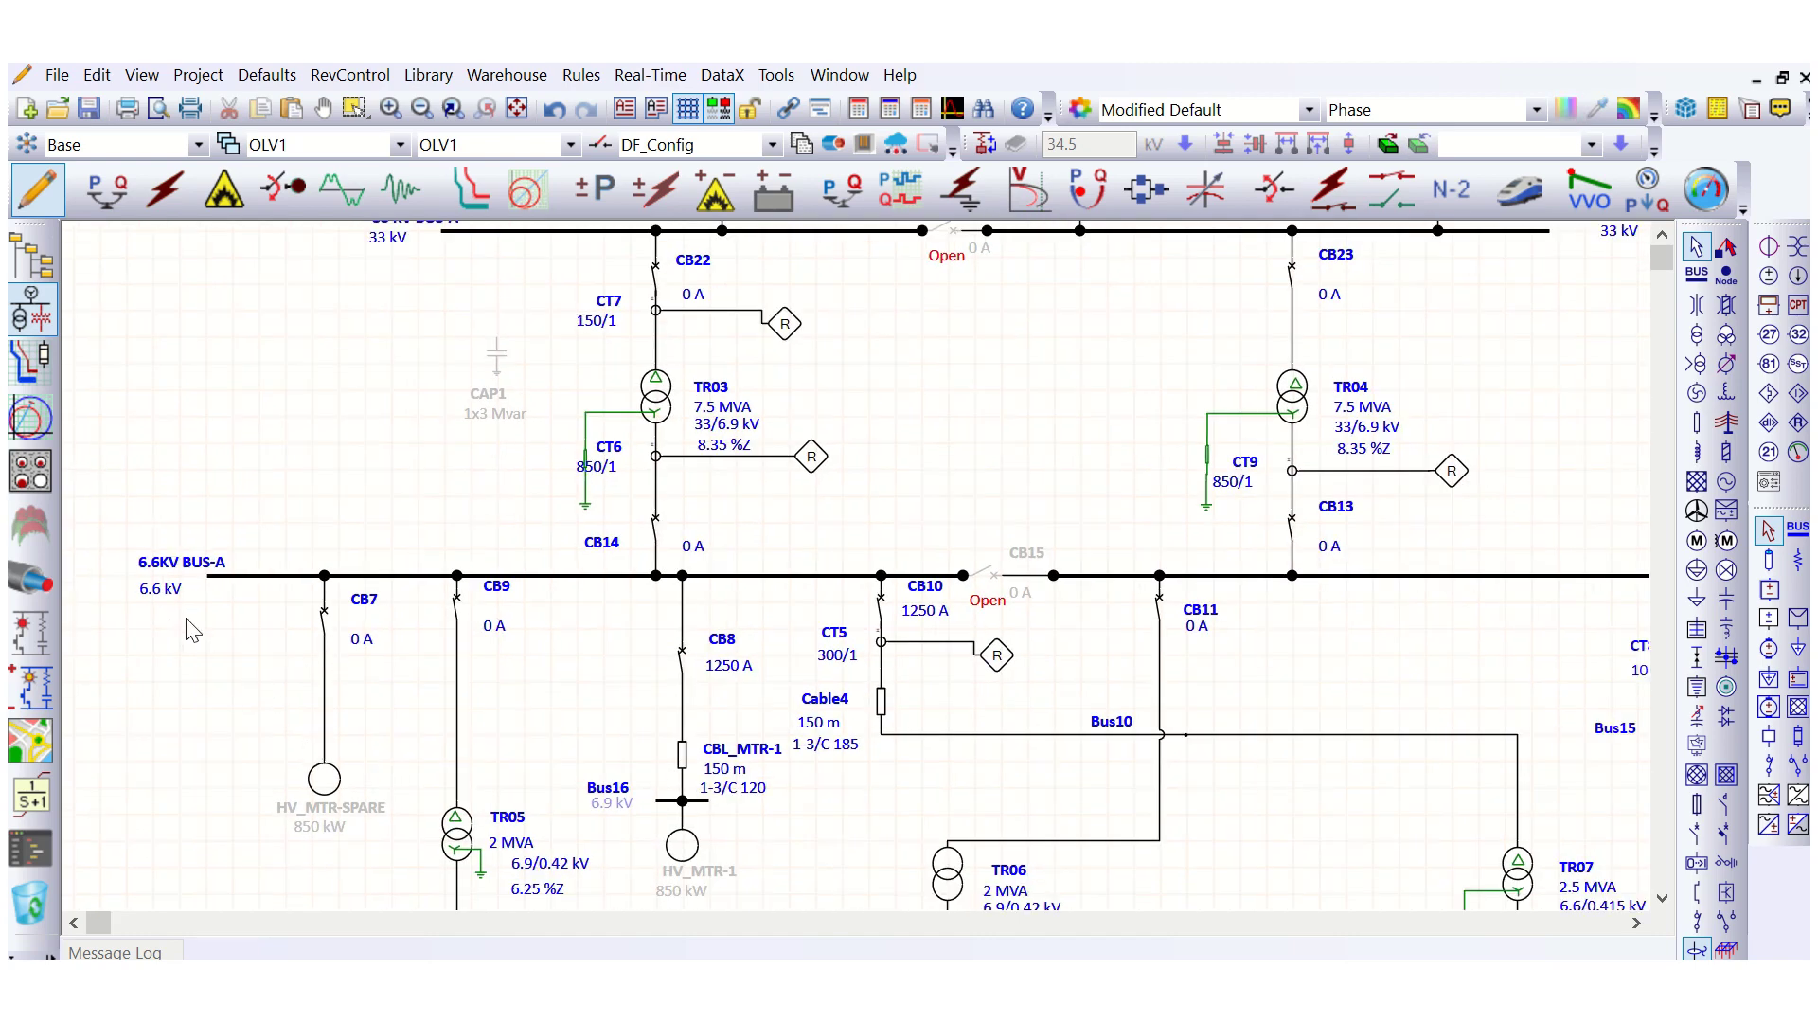
{"action": "scroll", "coordinate": [177, 593], "scroll_direction": "up", "scroll_amount": 2}
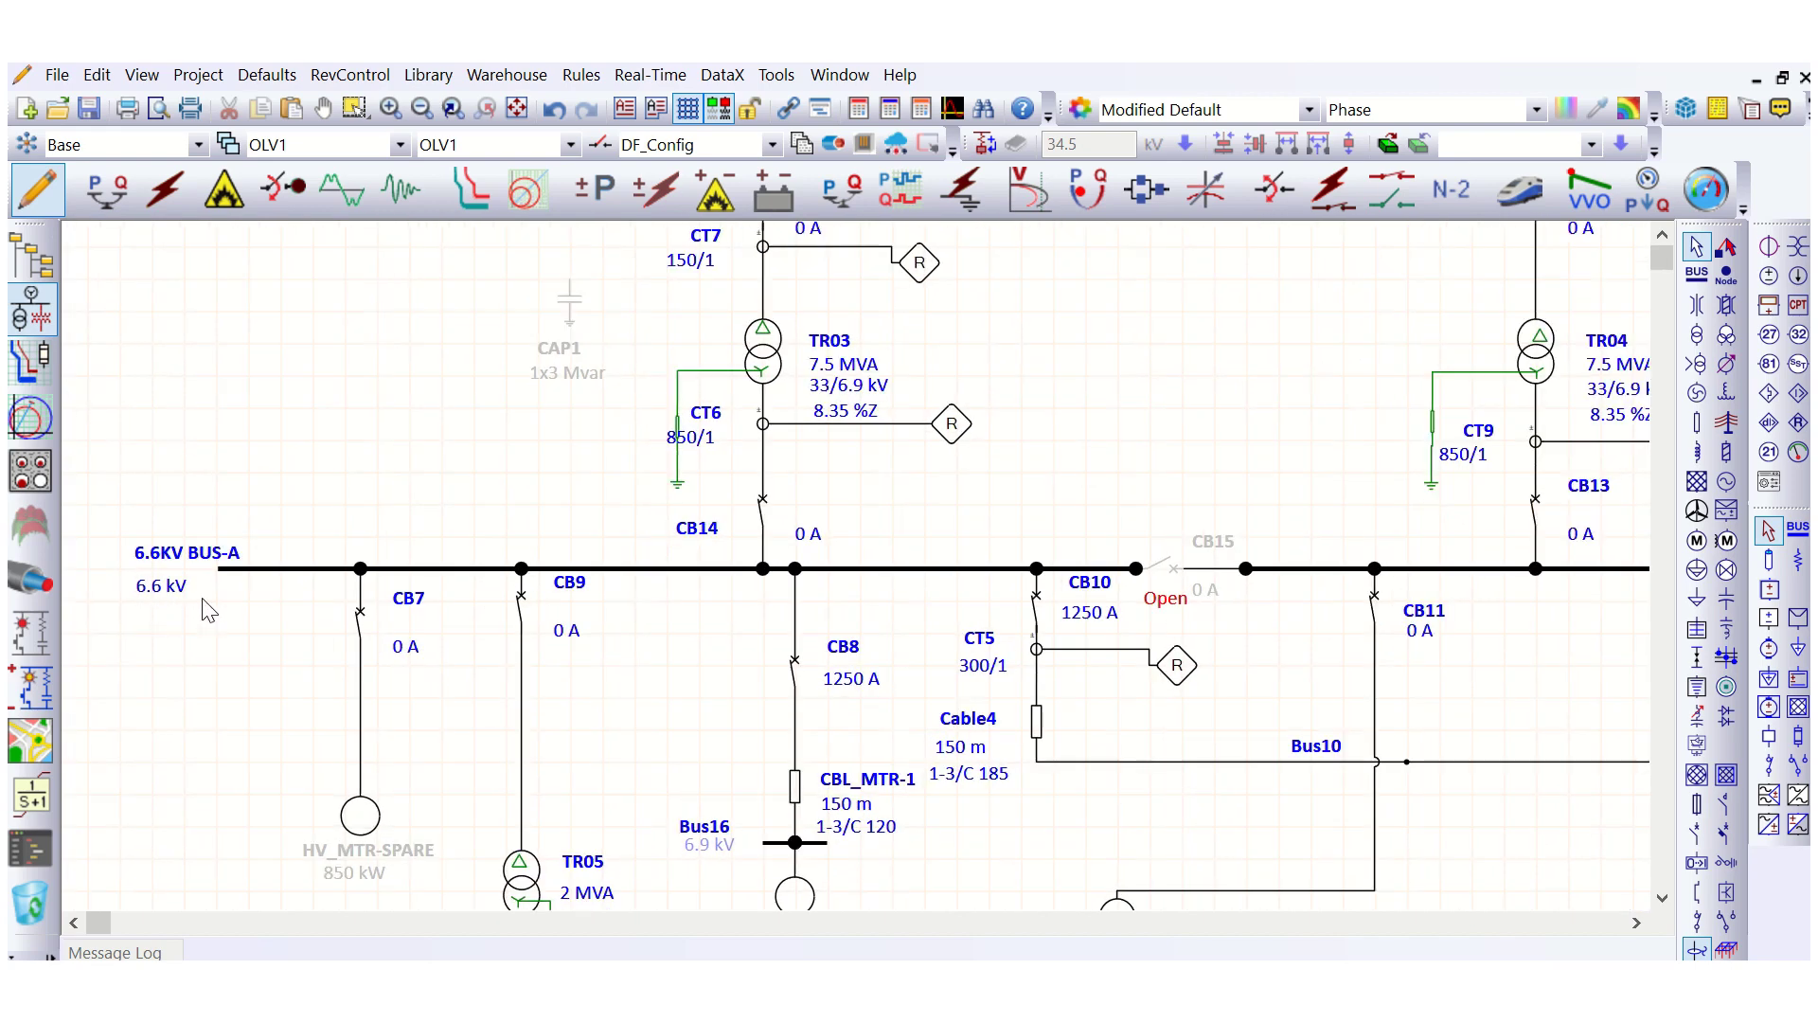
{"action": "scroll", "coordinate": [310, 592], "scroll_direction": "down", "scroll_amount": 1}
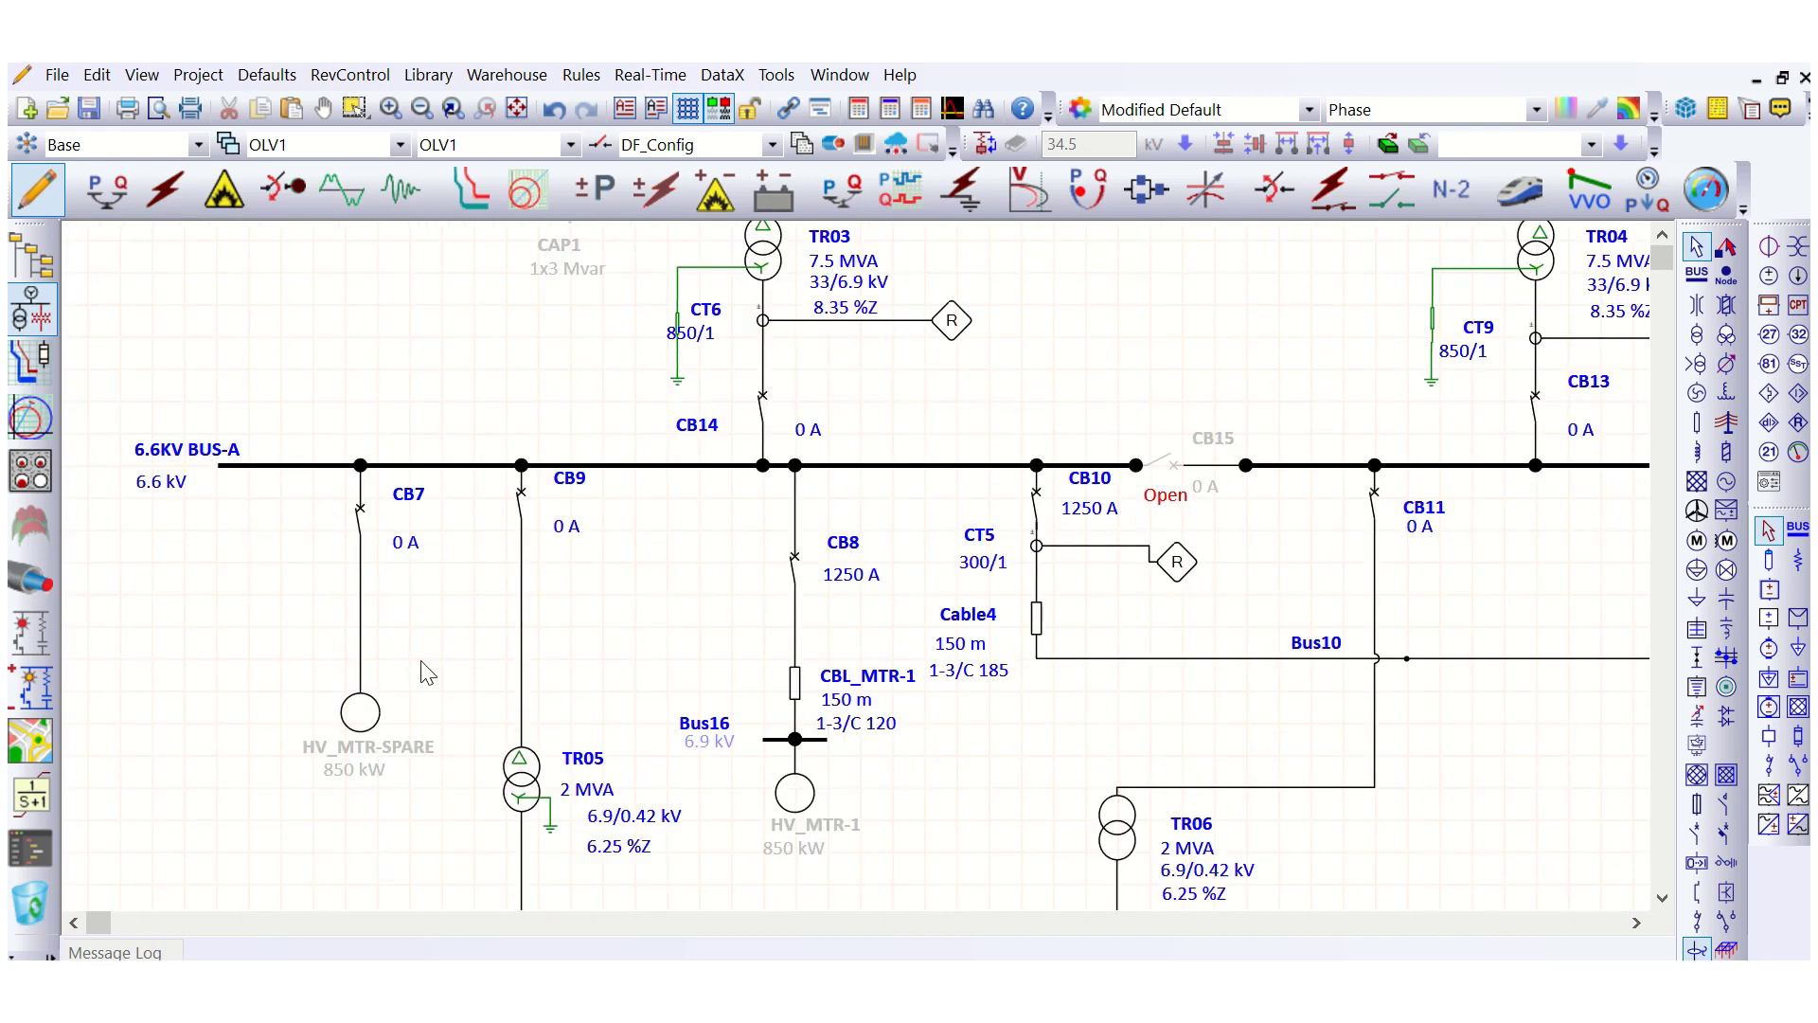
{"action": "scroll", "coordinate": [501, 682], "scroll_direction": "down", "scroll_amount": 1}
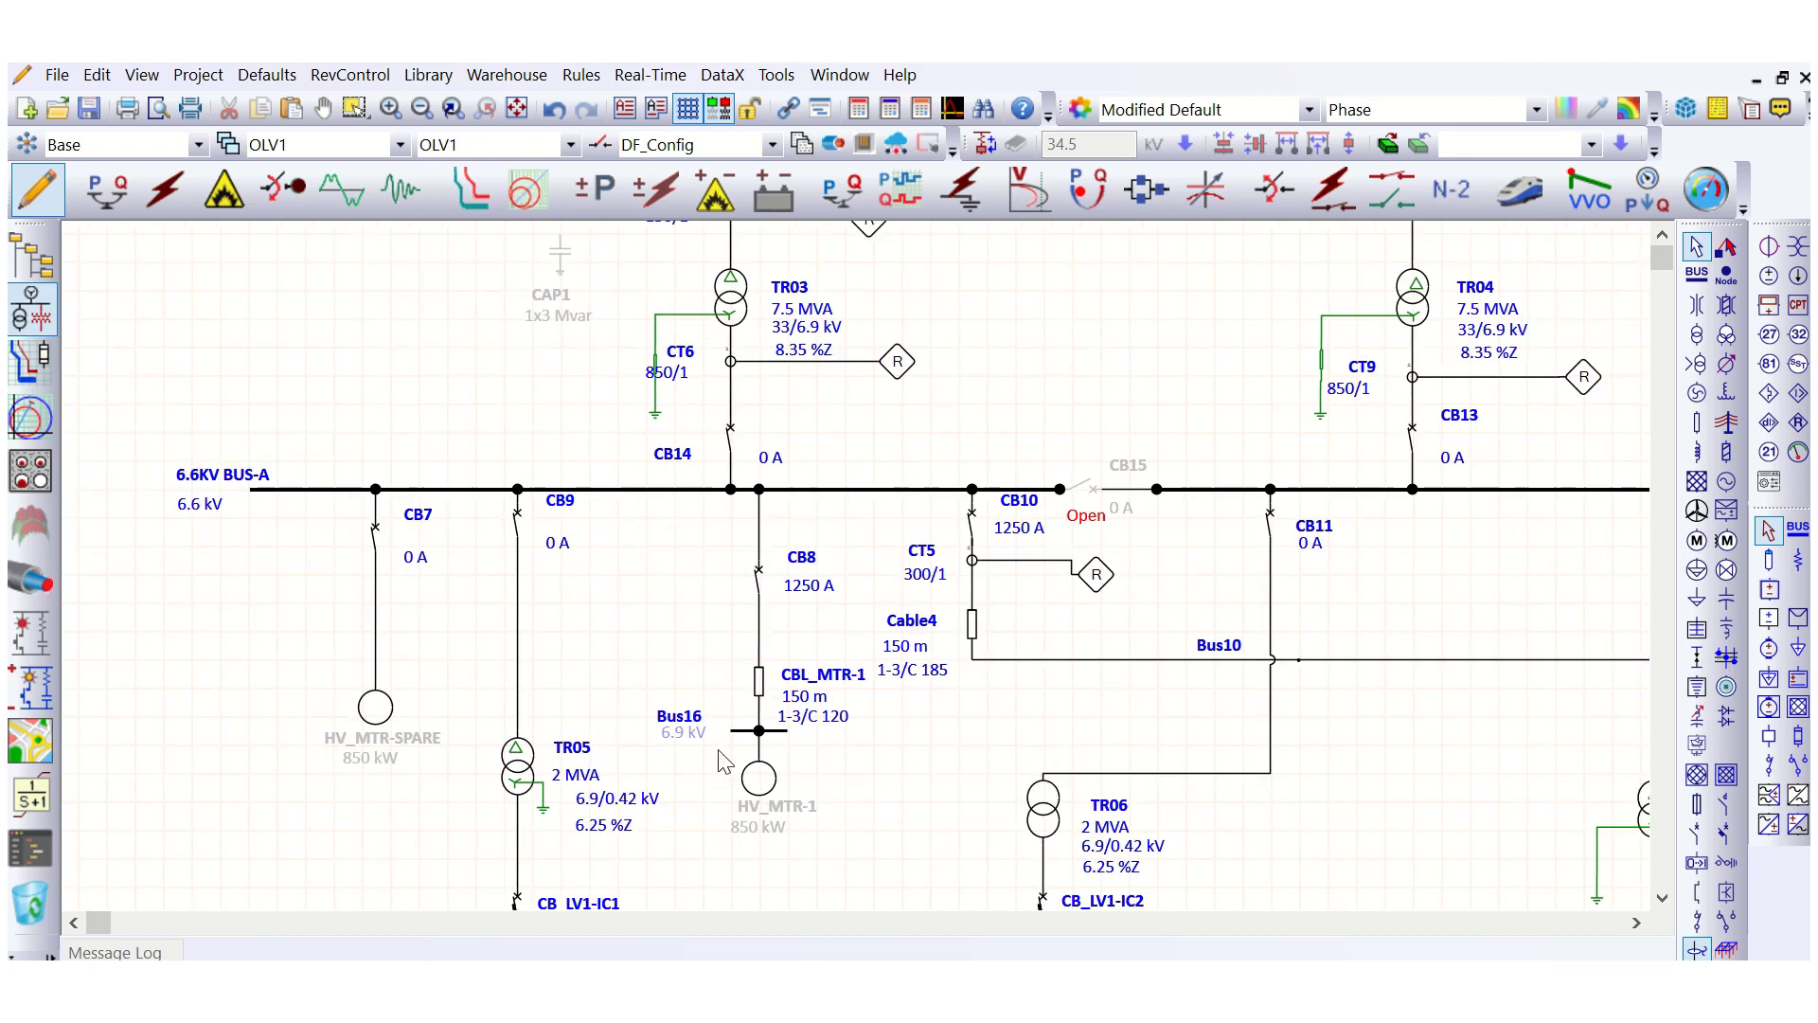
- Change motor HV_MTR-SPARE's status from Spare to Continuous
{"action": "left_click", "coordinate": [763, 782]}
{"action": "double_click", "coordinate": [372, 708]}
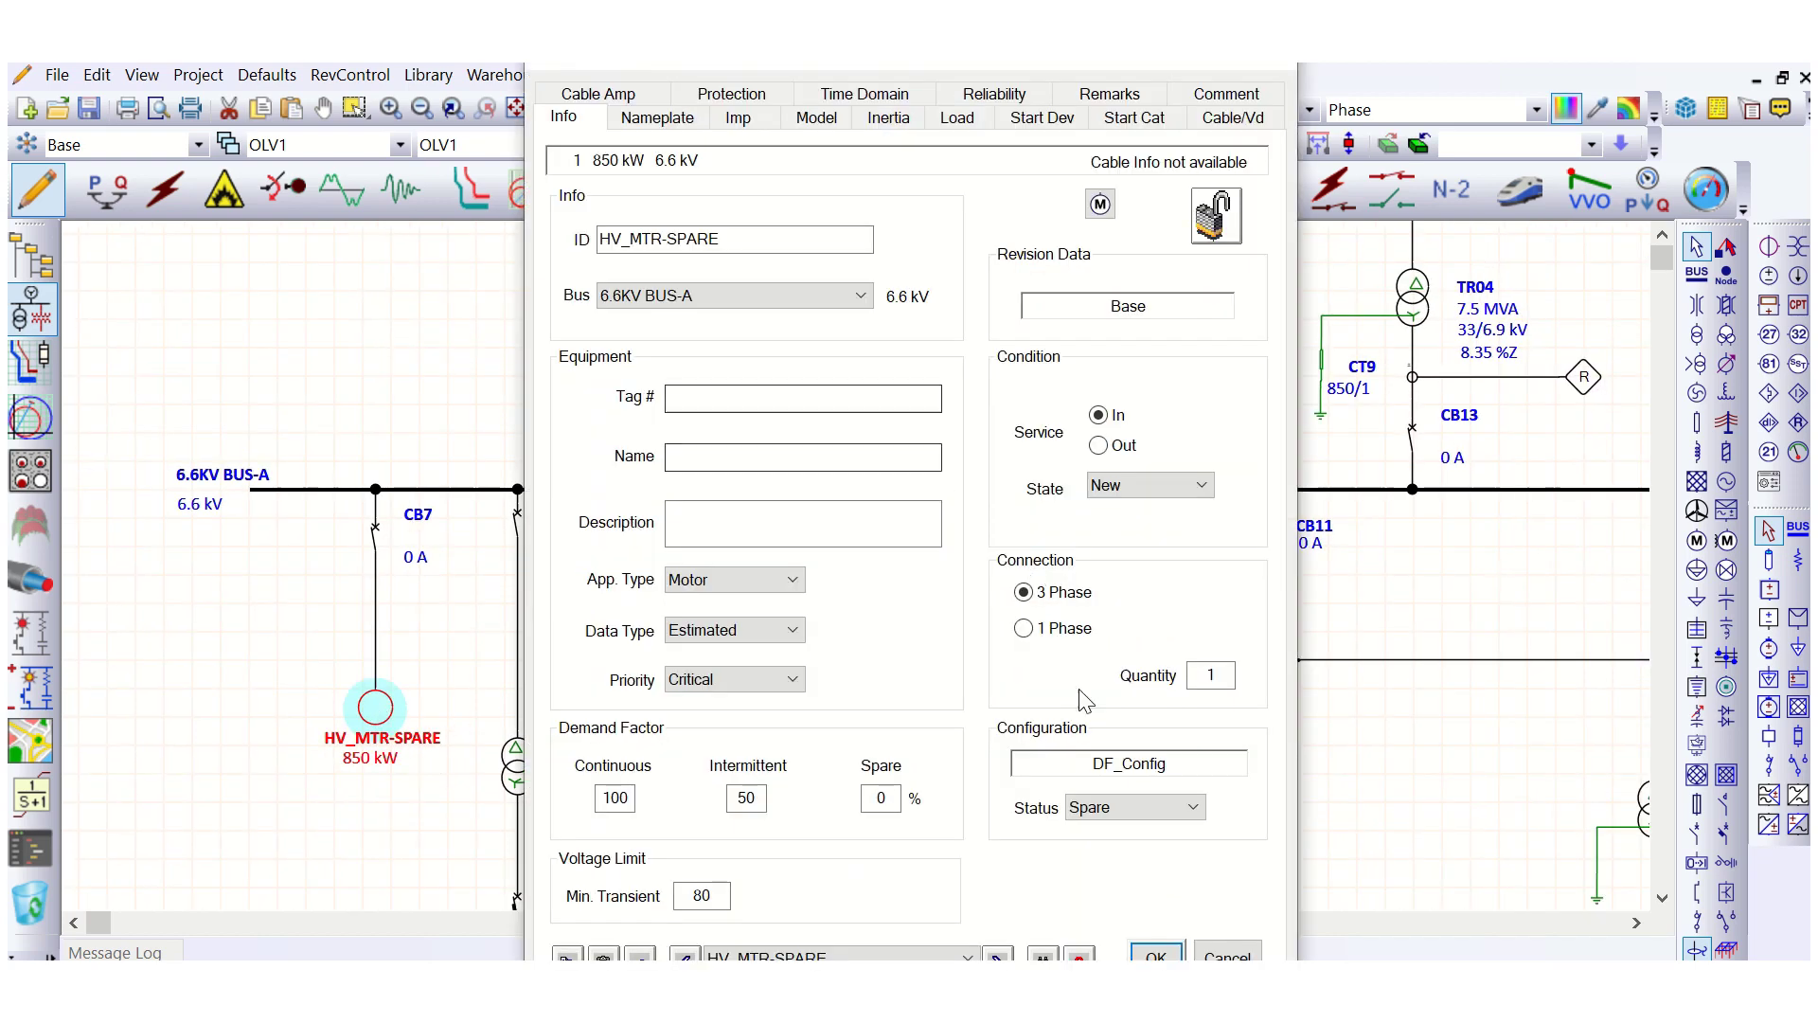
{"action": "left_click", "coordinate": [1155, 797]}
{"action": "left_click", "coordinate": [1106, 849]}
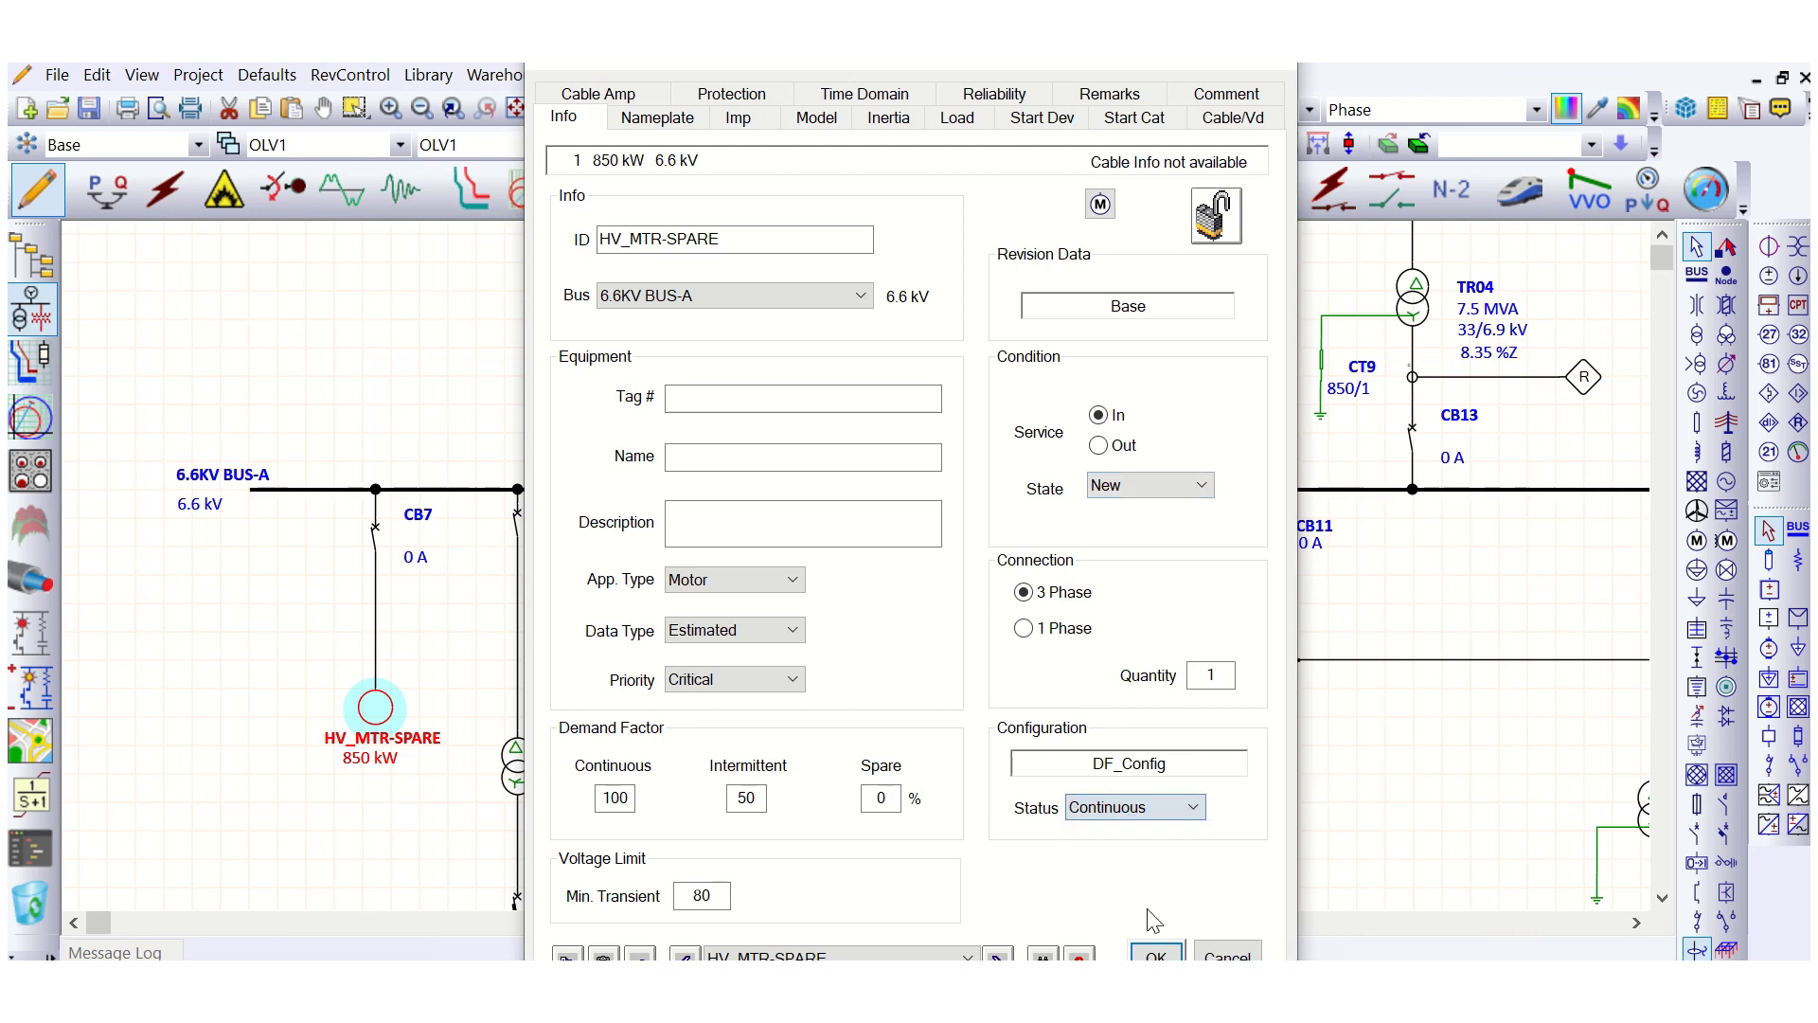
{"action": "left_click", "coordinate": [1156, 952]}
{"action": "left_click", "coordinate": [438, 641]}
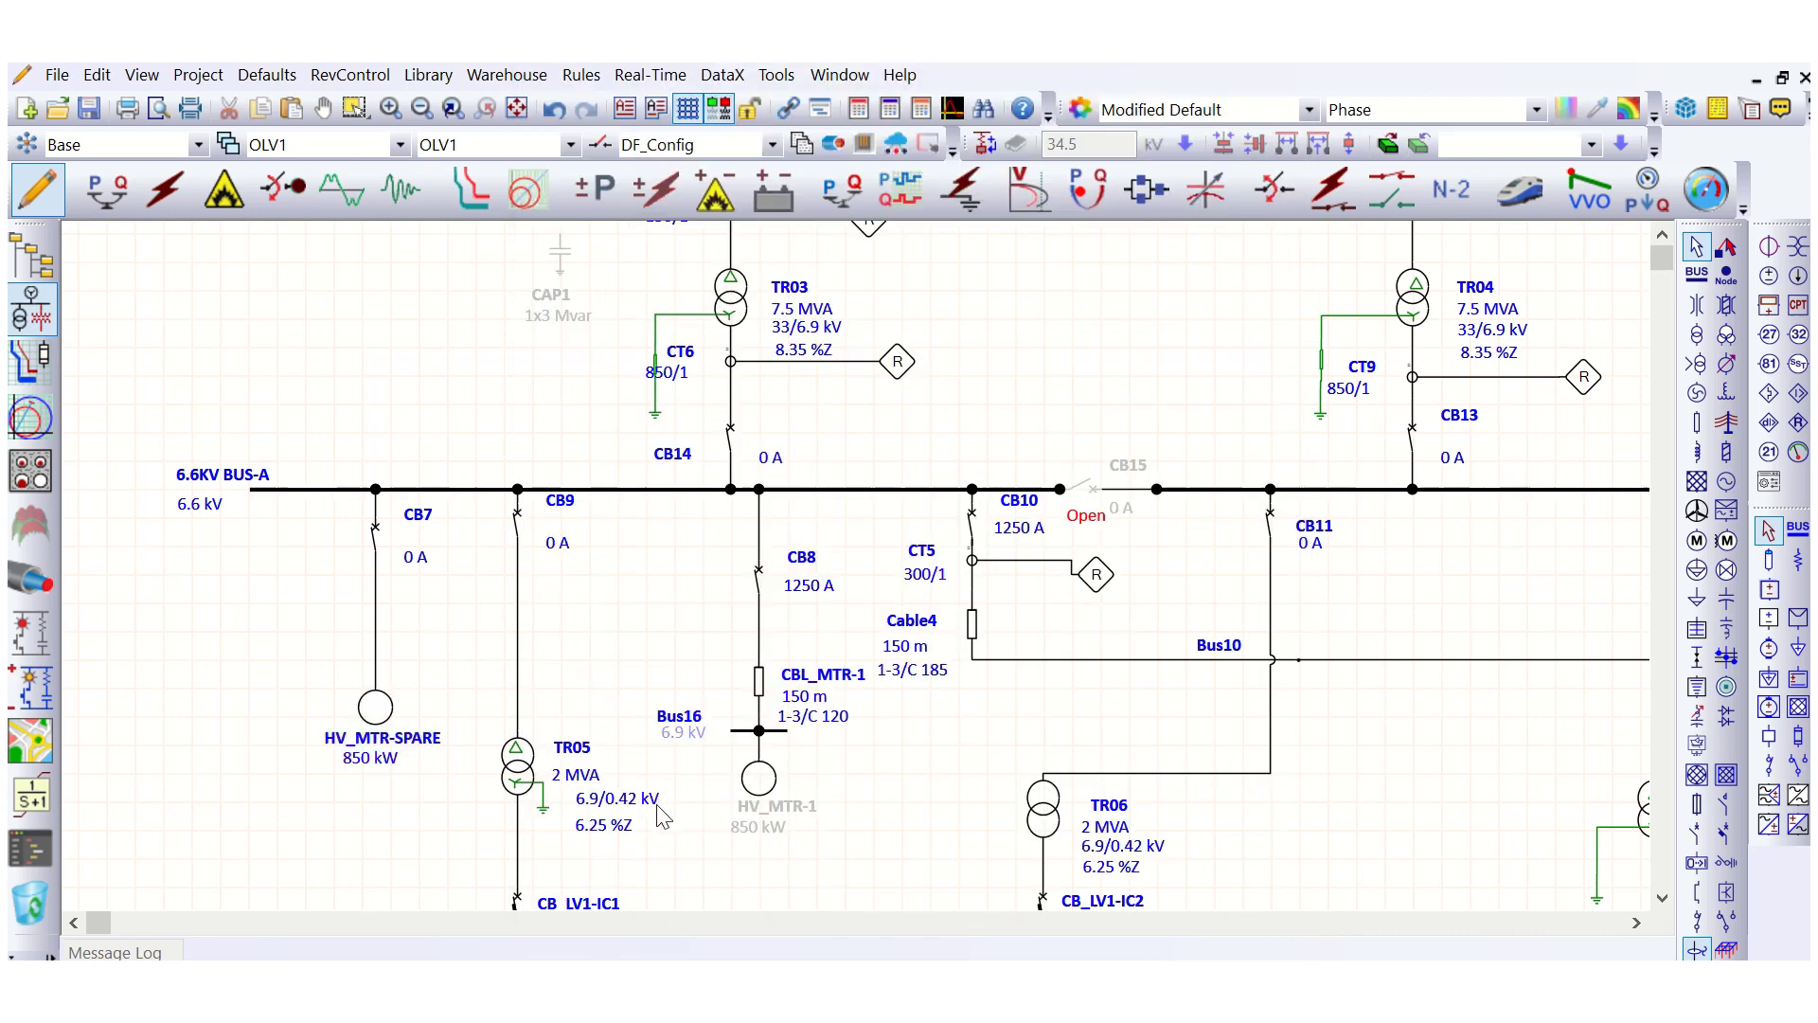
- Change motor HV_MTR-1's status from Spare to Continuous
{"action": "left_click", "coordinate": [765, 788]}
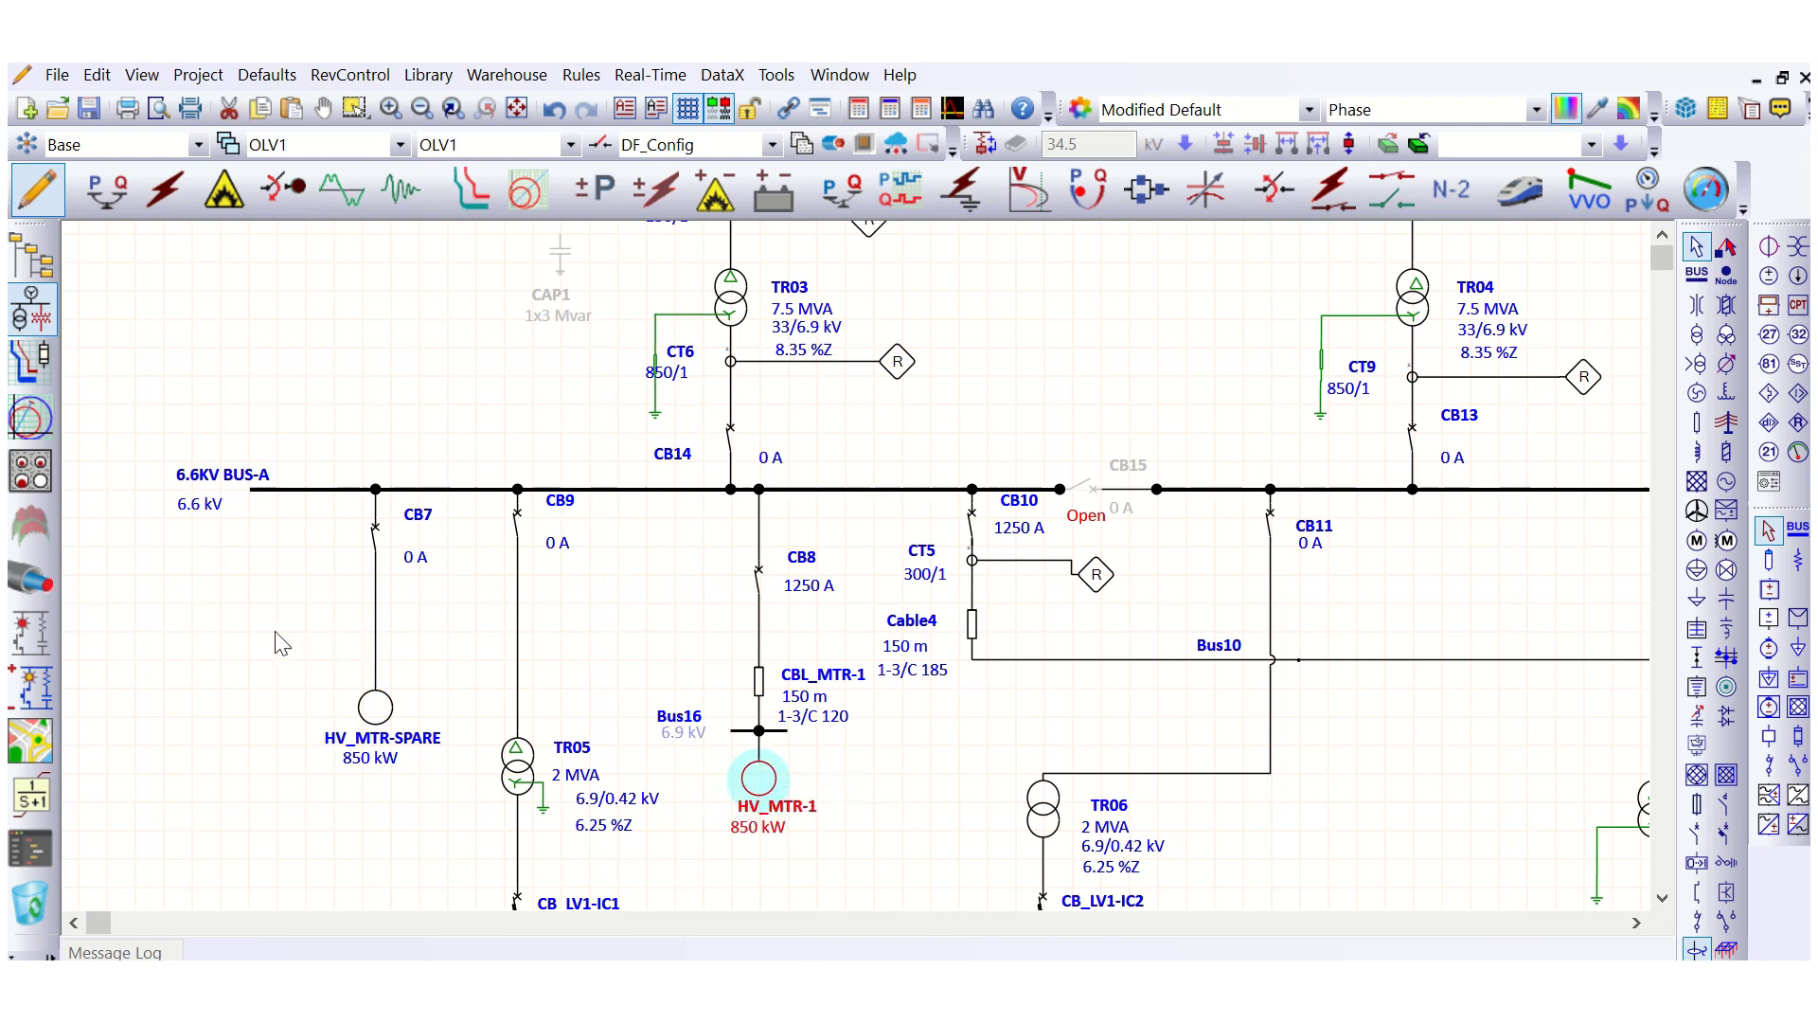
{"action": "scroll", "coordinate": [530, 678], "scroll_direction": "down", "scroll_amount": 3}
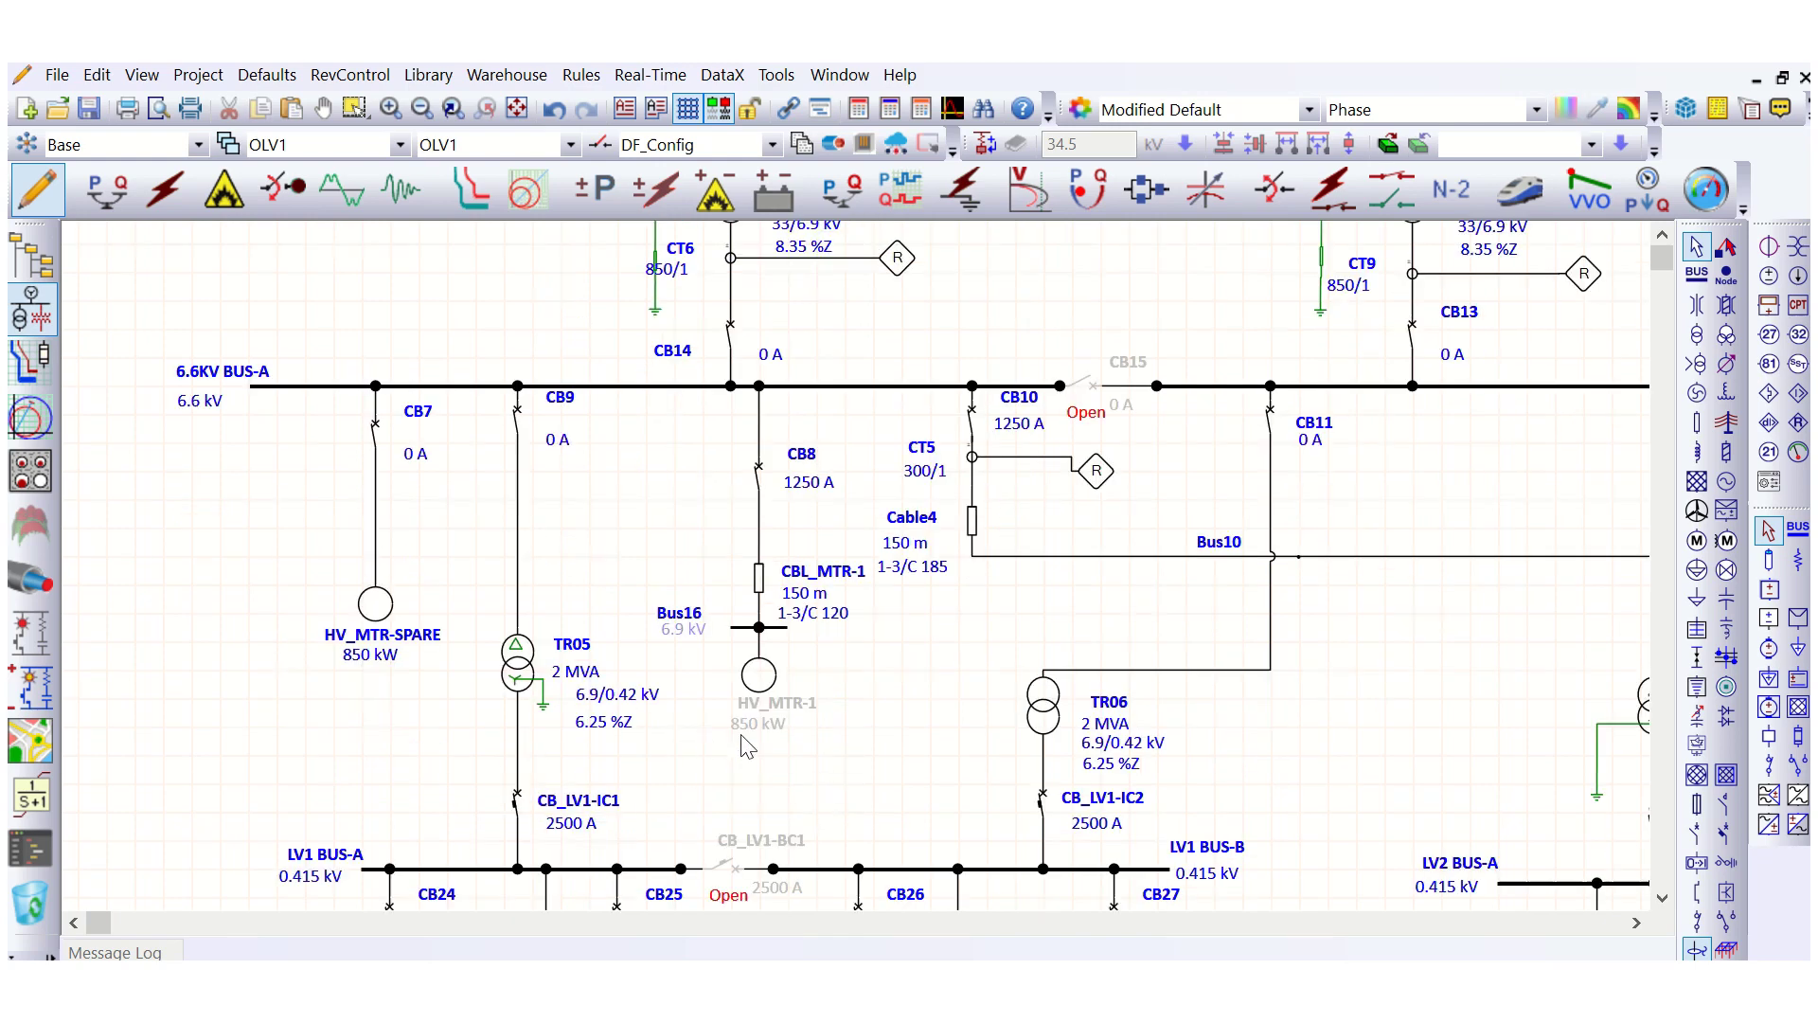
{"action": "double_click", "coordinate": [754, 678]}
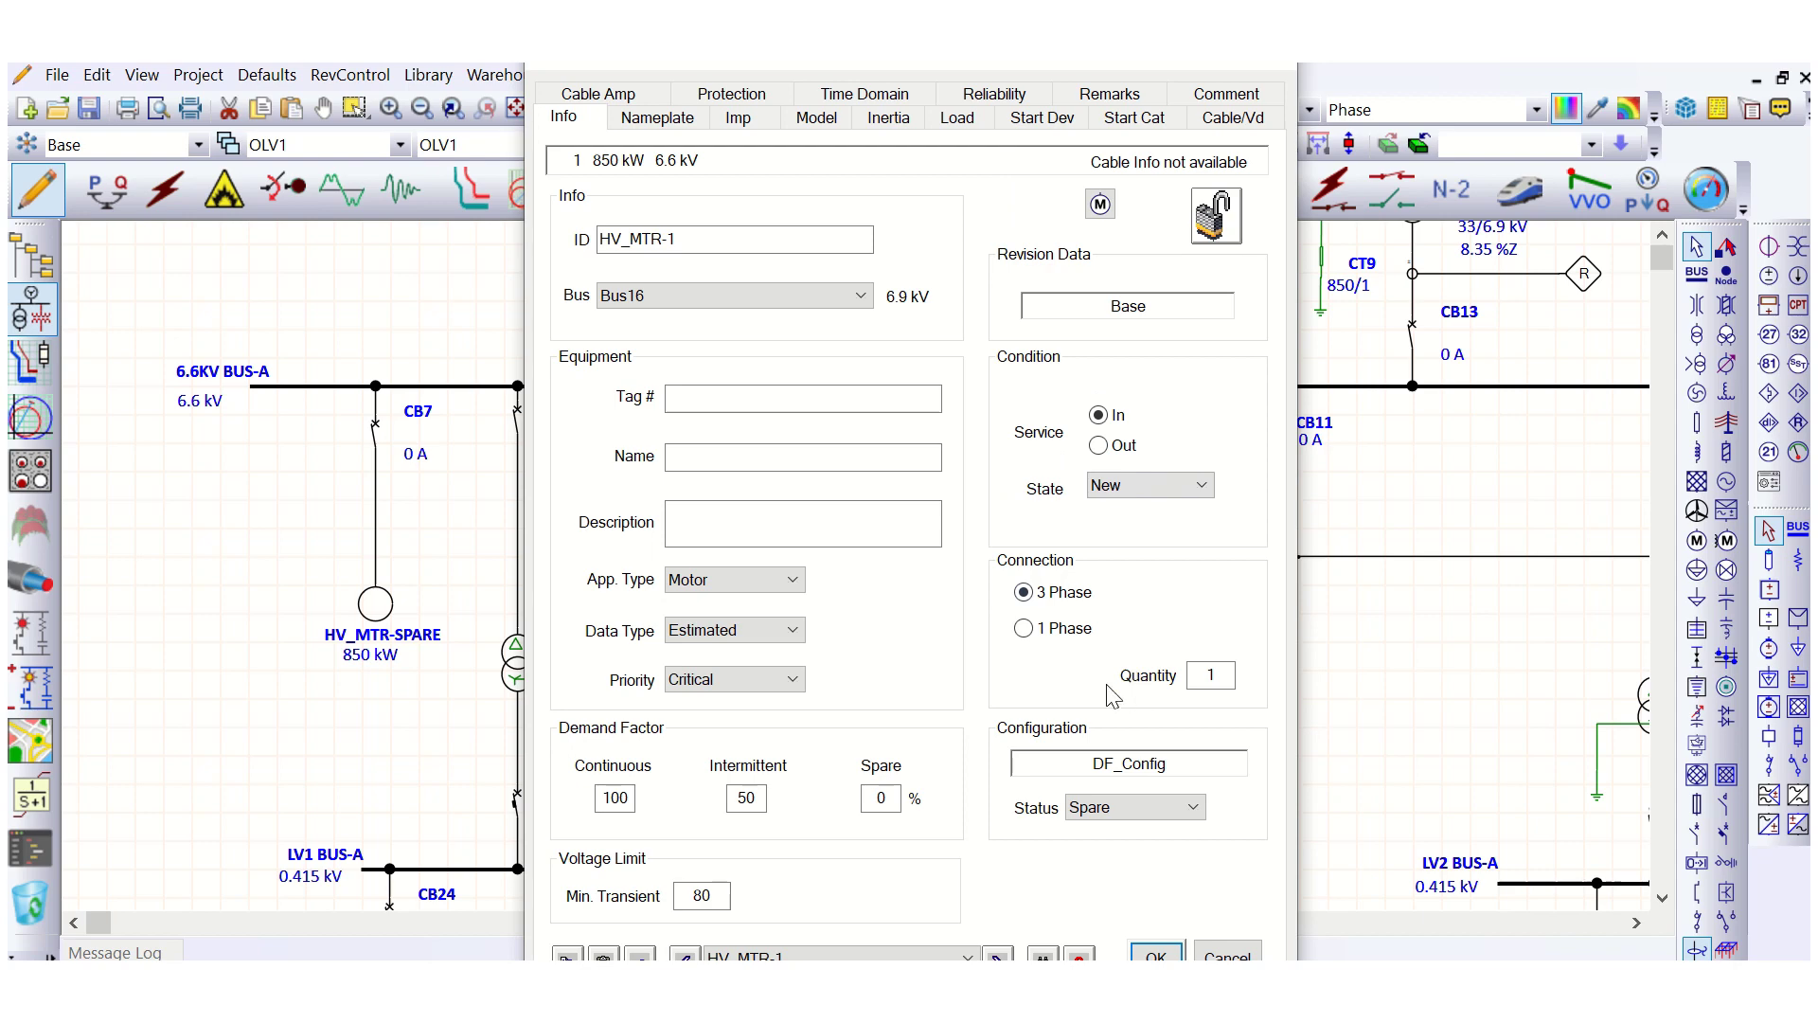
{"action": "left_click", "coordinate": [1130, 814]}
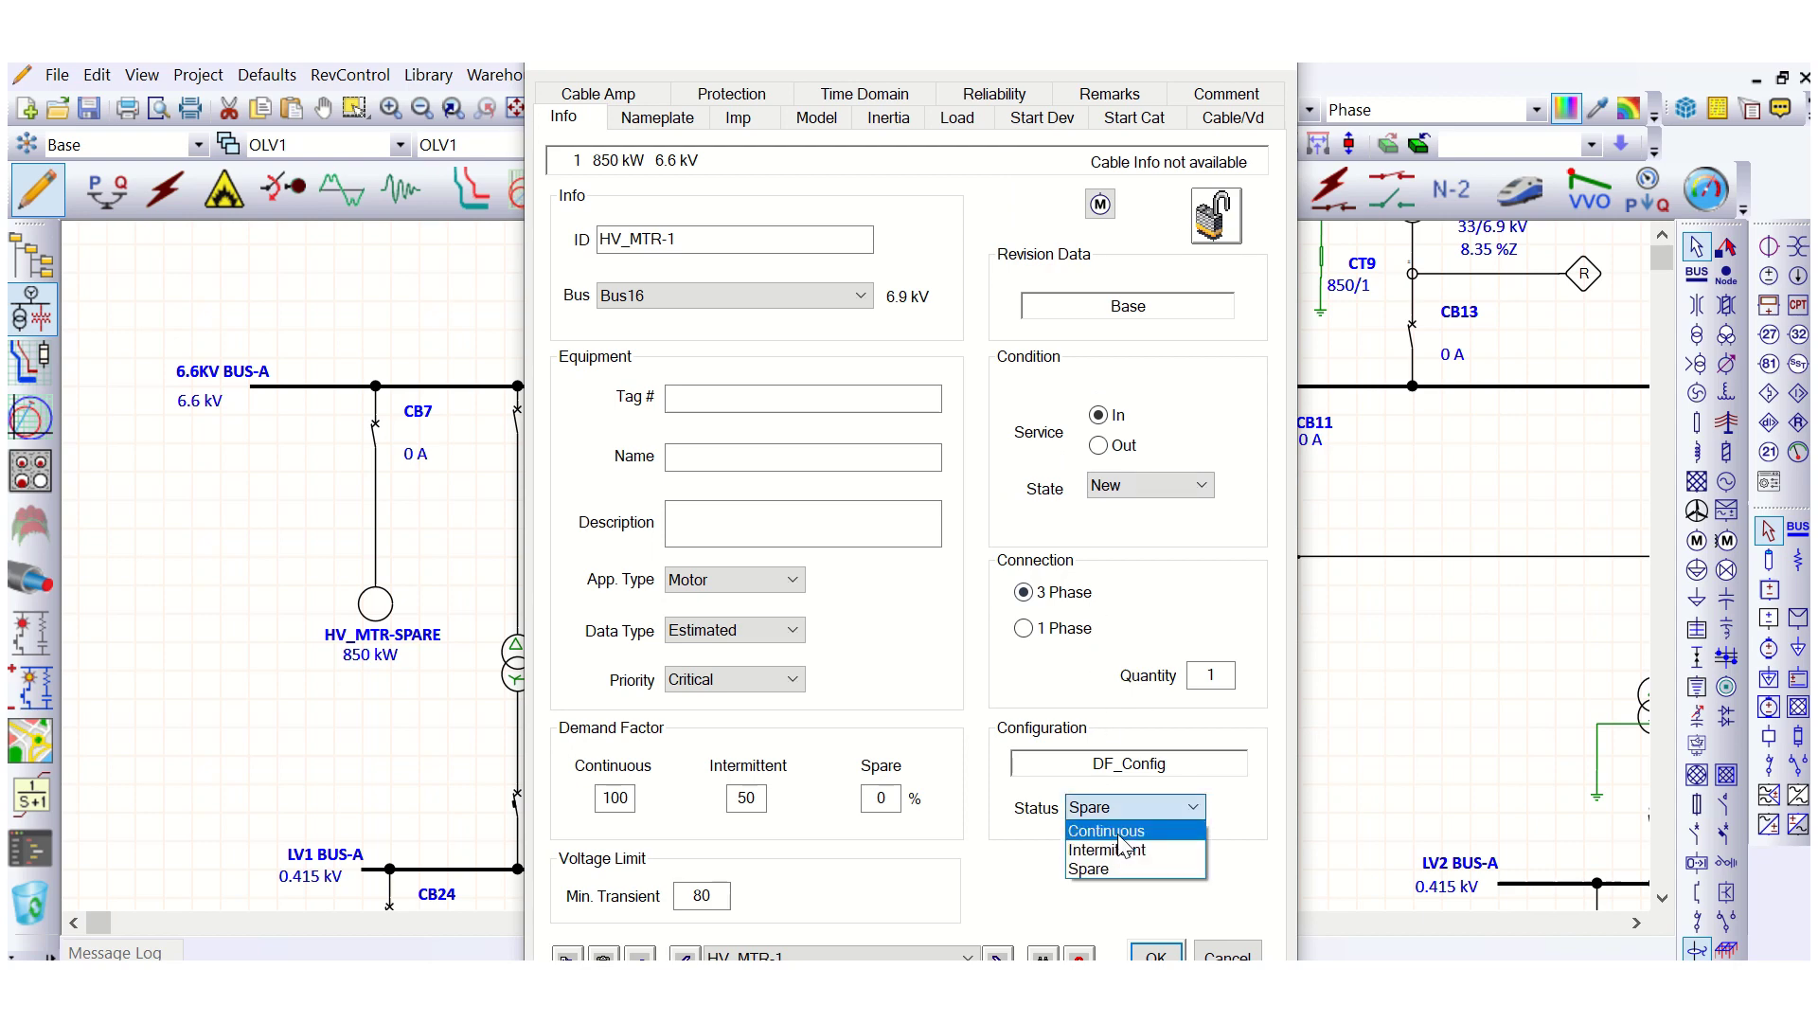
{"action": "left_click", "coordinate": [1119, 833]}
{"action": "left_click", "coordinate": [1156, 955]}
{"action": "left_click", "coordinate": [509, 739]}
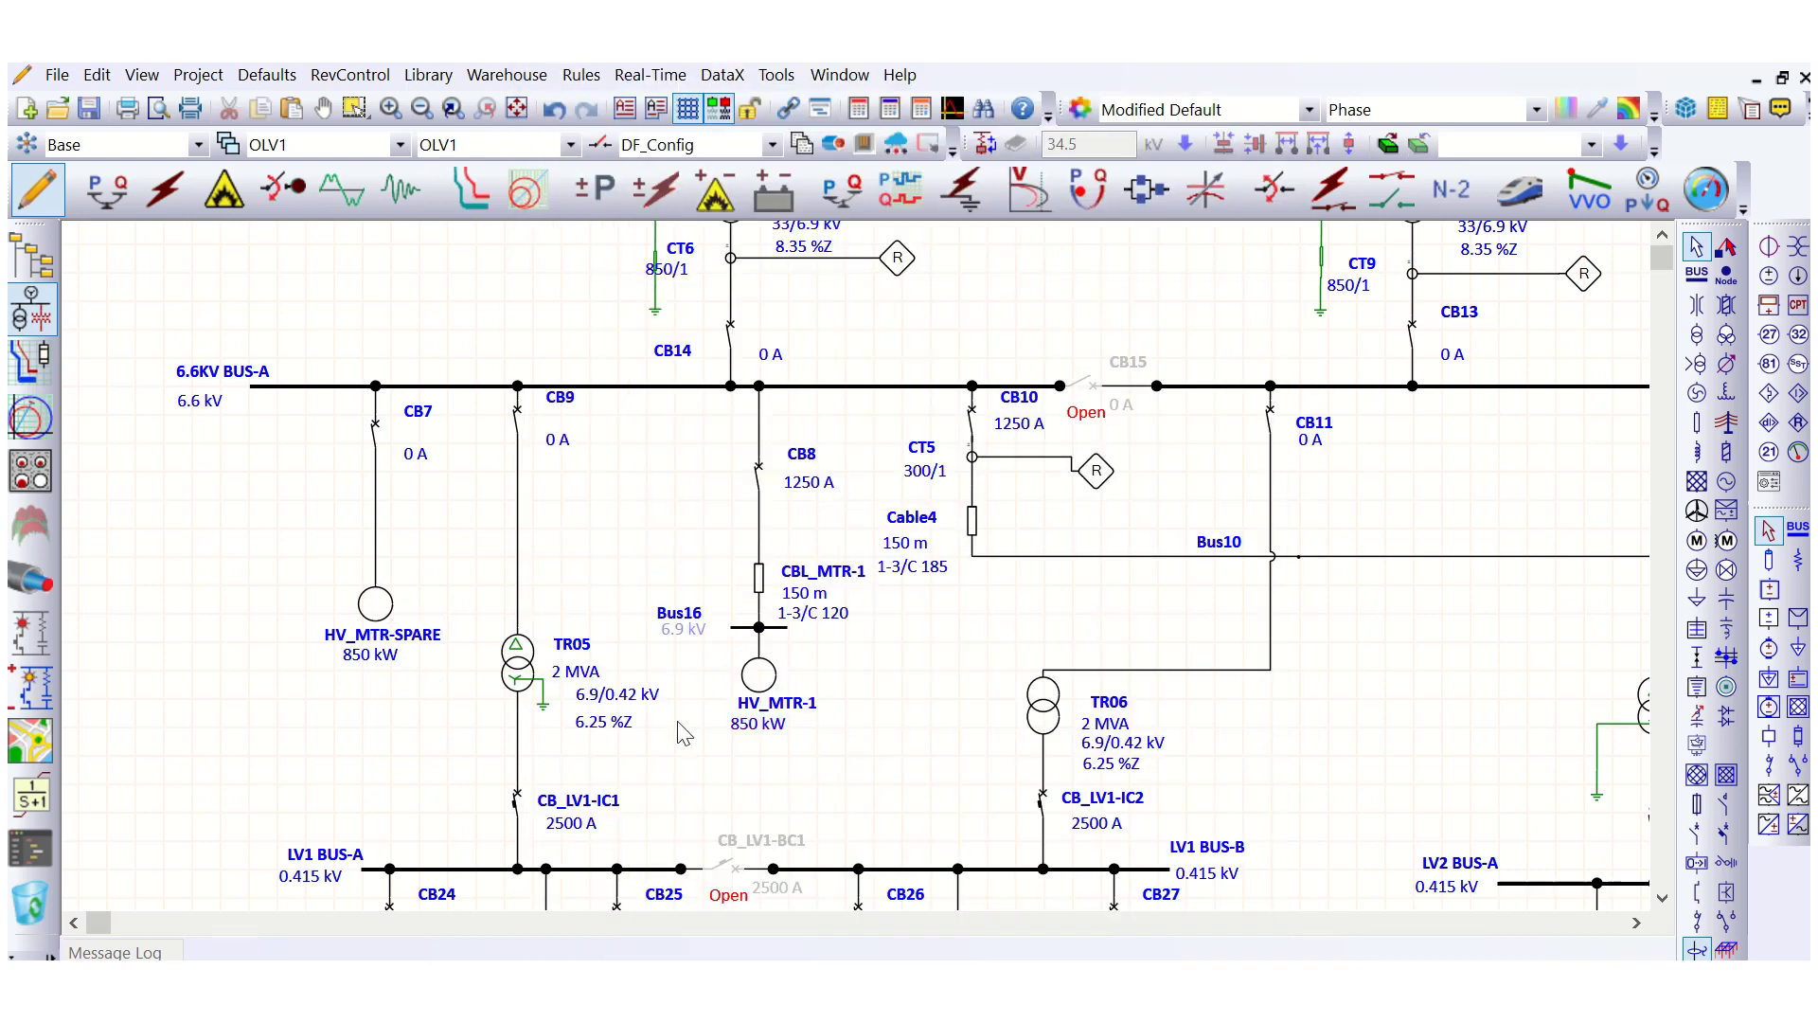
{"action": "scroll", "coordinate": [427, 571], "scroll_direction": "up", "scroll_amount": 3}
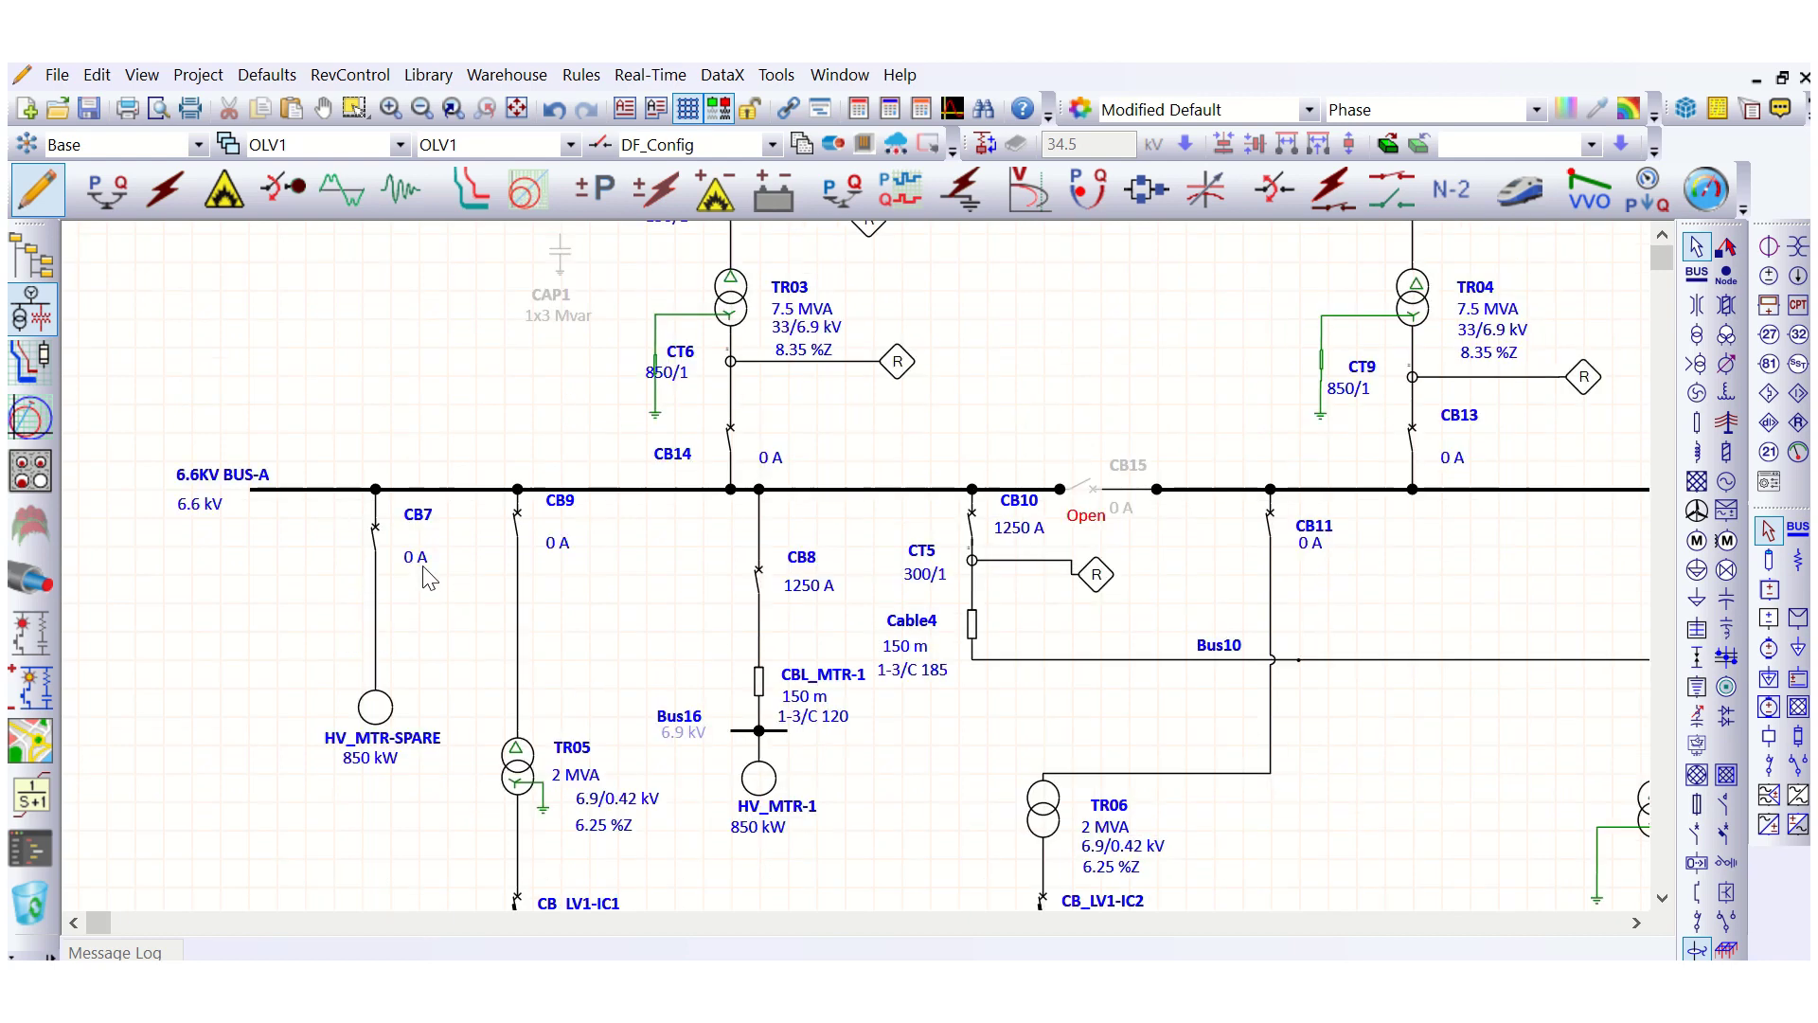
{"action": "left_click_drag", "start_coordinate": [548, 270], "coordinate": [259, 668]}
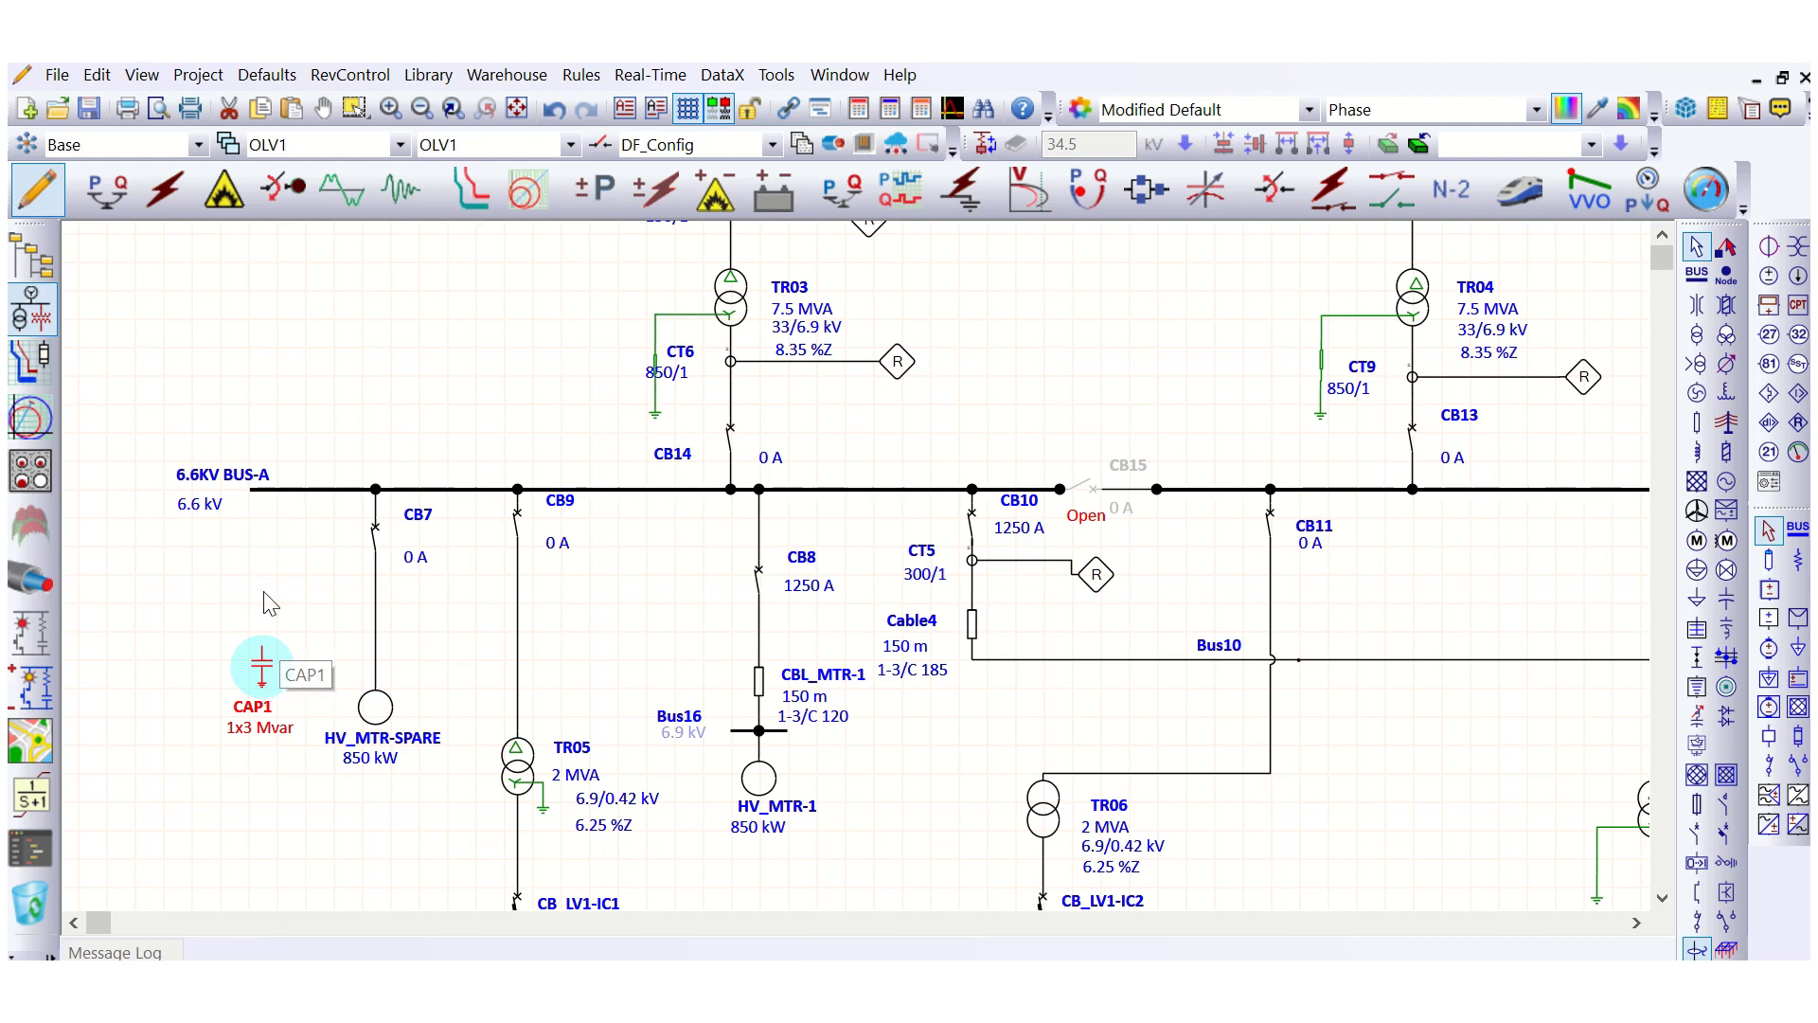
{"action": "left_click", "coordinate": [333, 609]}
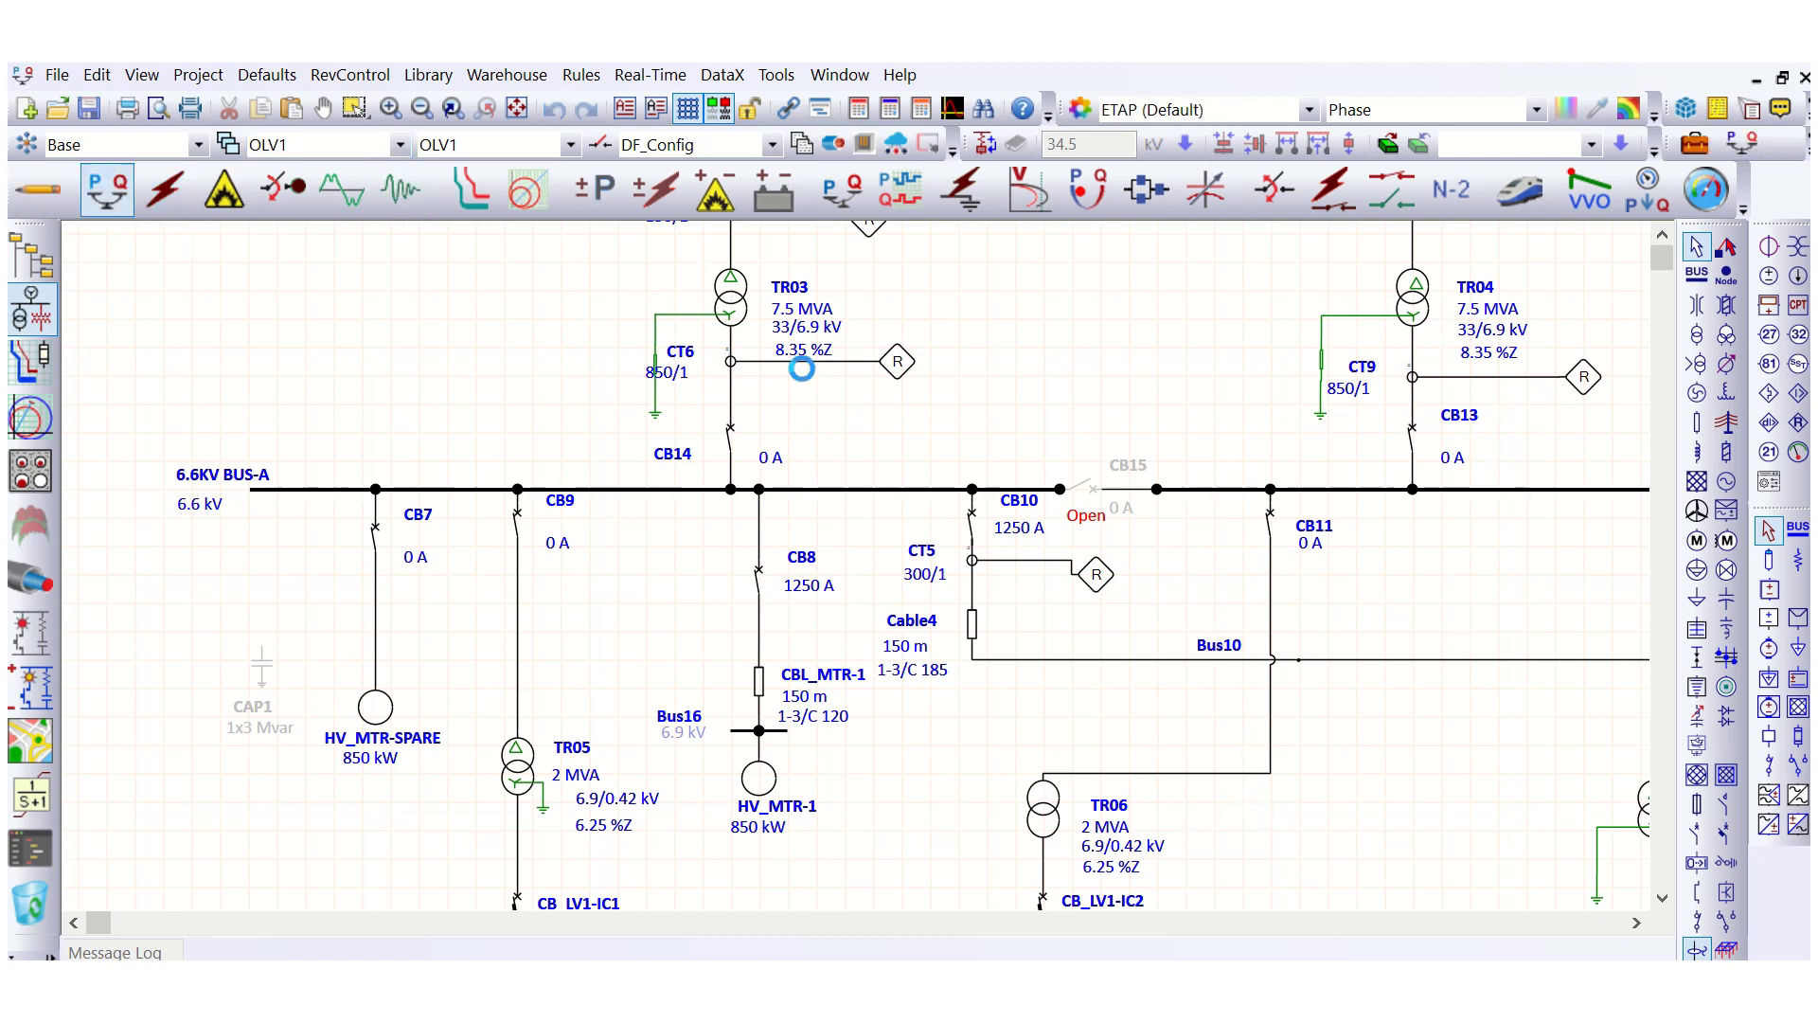
{"action": "left_click", "coordinate": [106, 190]}
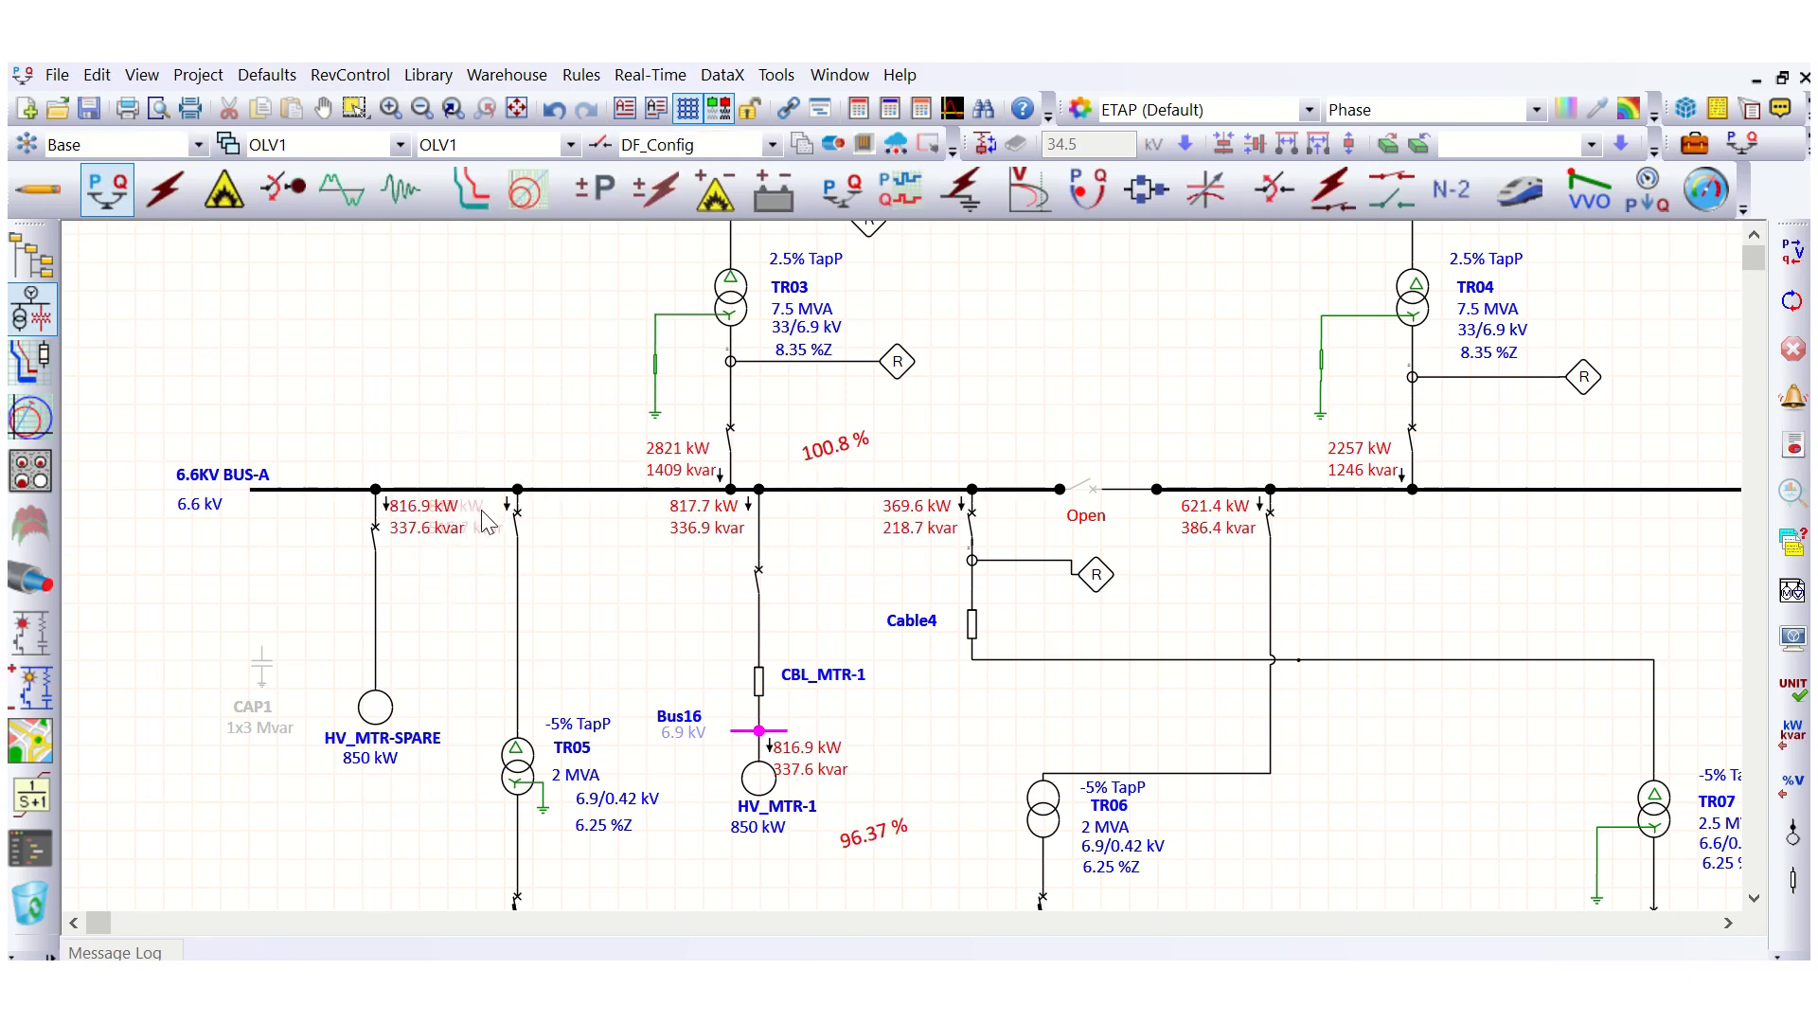
{"action": "left_click", "coordinate": [517, 519]}
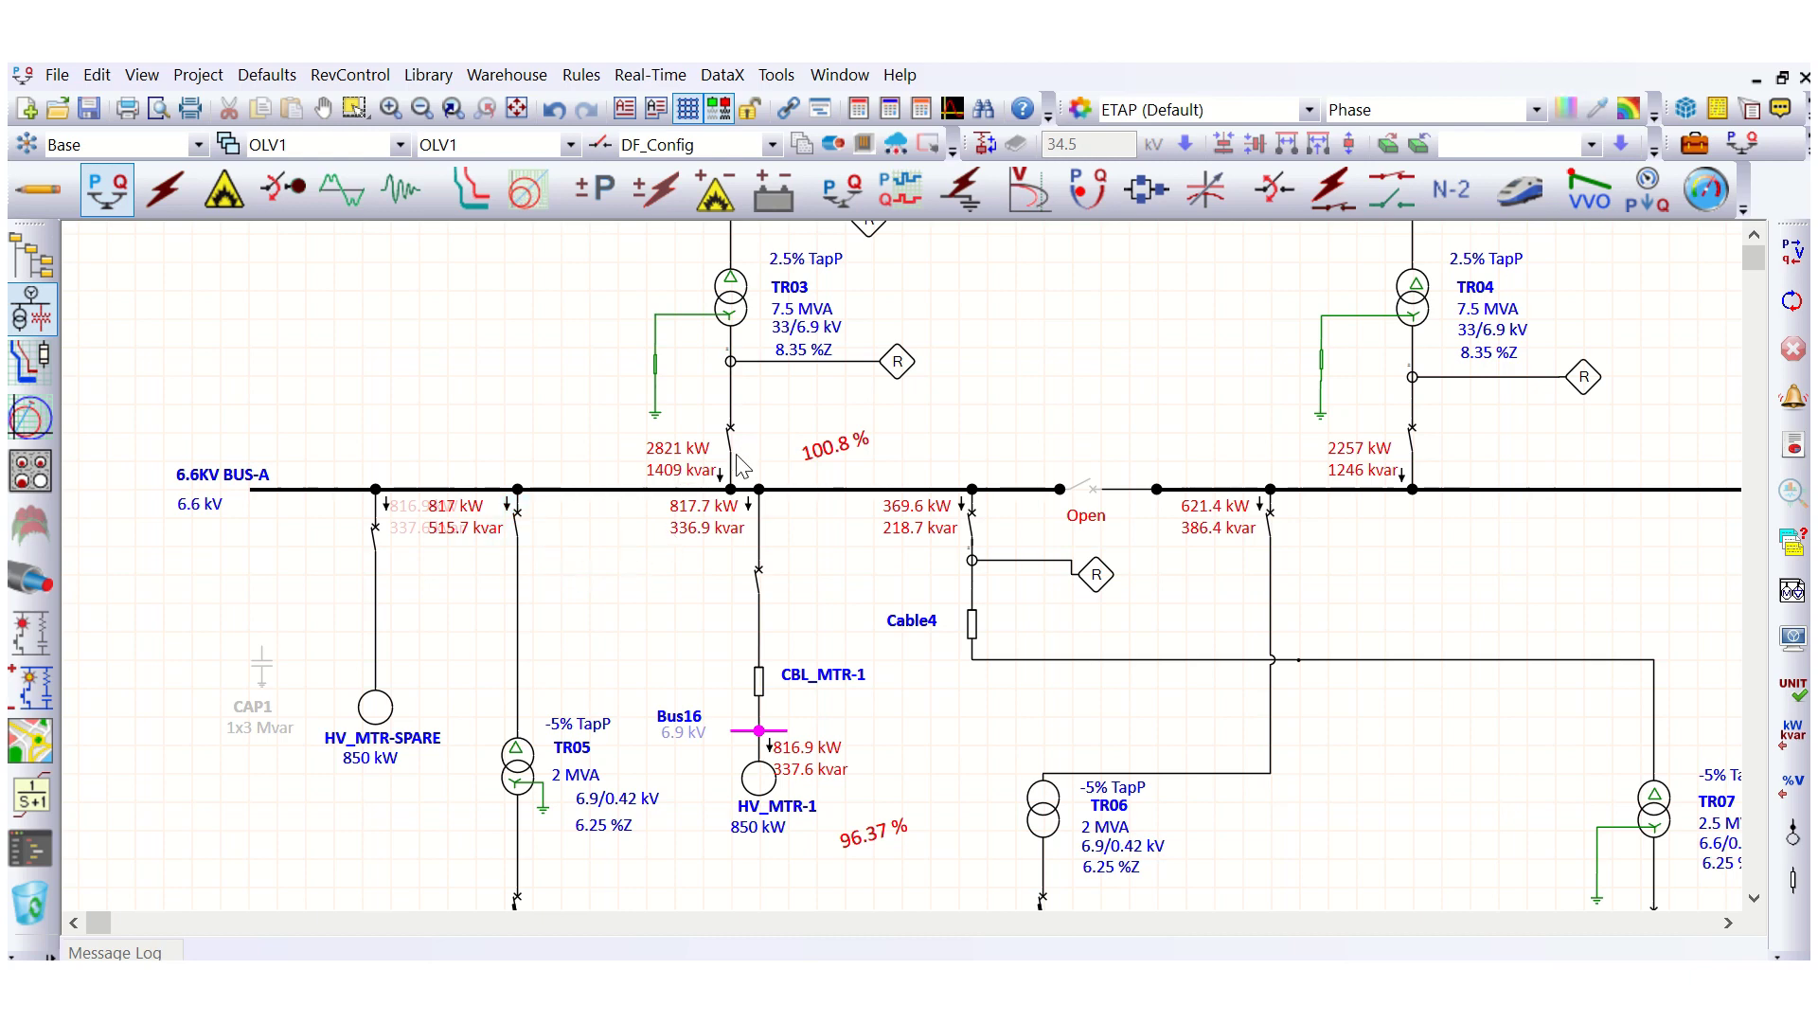
{"action": "scroll", "coordinate": [744, 471], "scroll_direction": "up", "scroll_amount": 1}
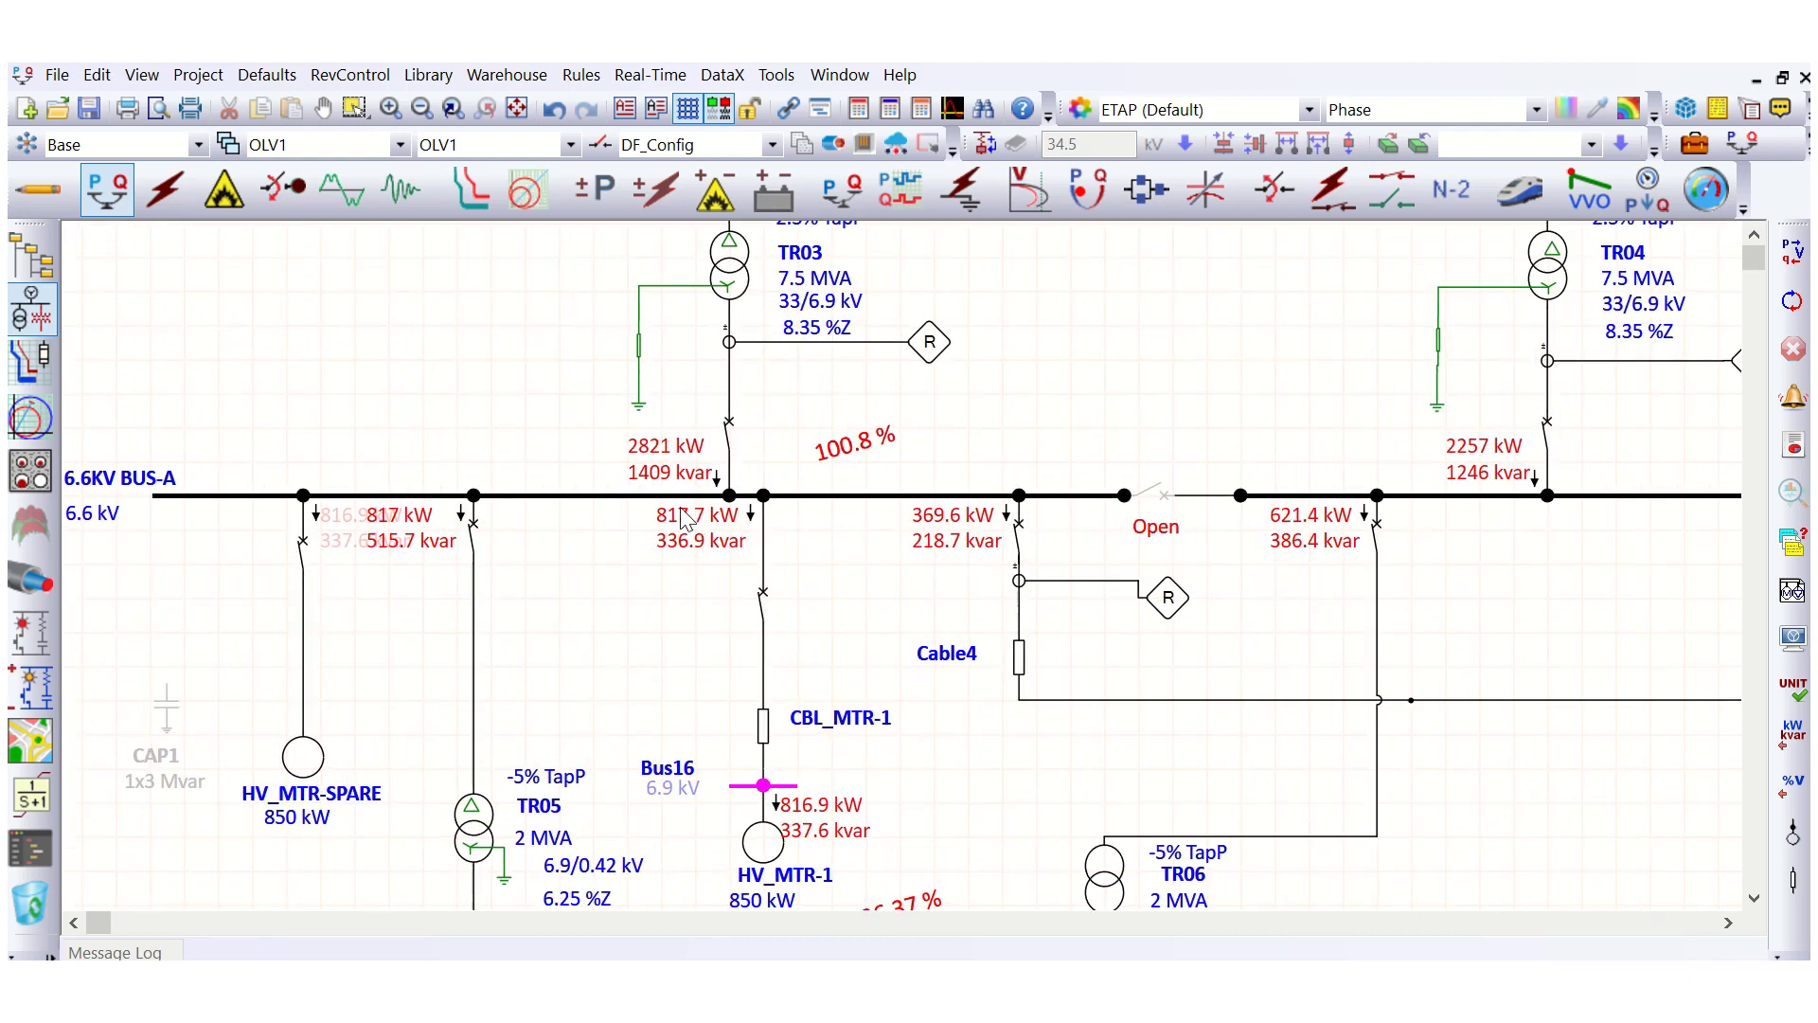
- Switch power-flow labels to kVA + Amp, showing TR03 at 3153 kVA and 89.46% PF
{"action": "left_click", "coordinate": [1793, 636]}
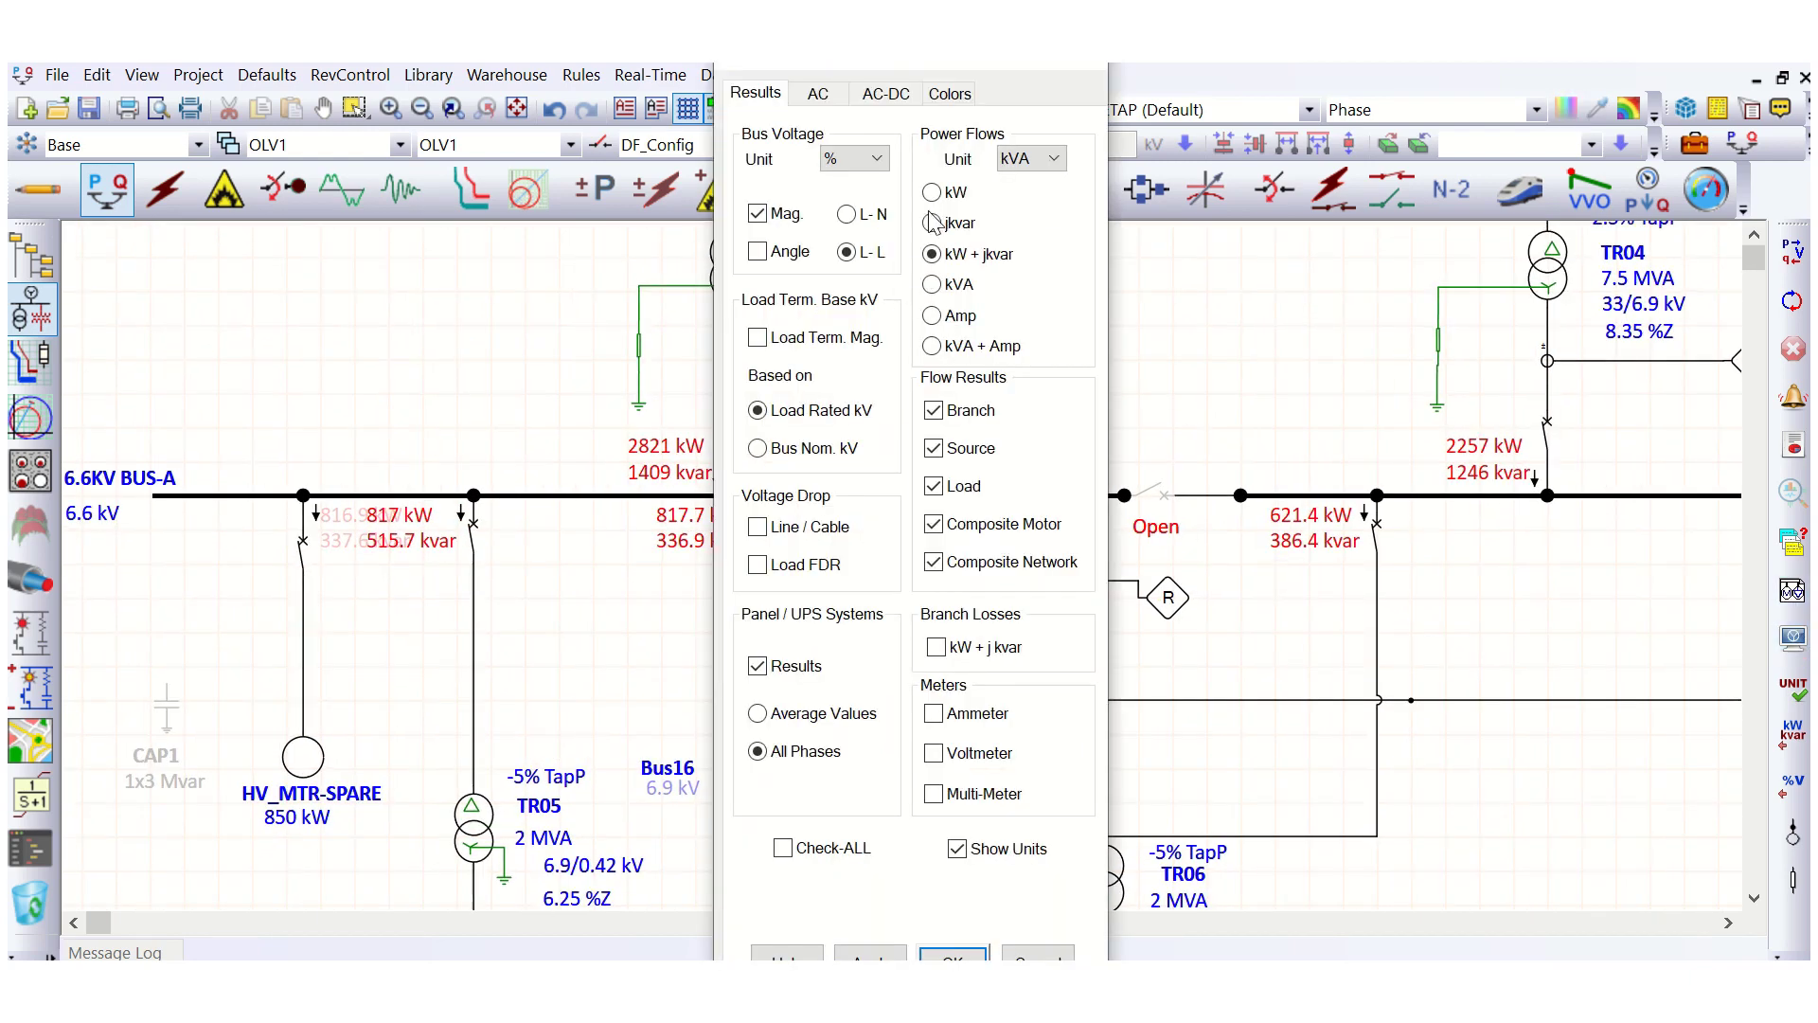
{"action": "left_click", "coordinate": [932, 346]}
{"action": "left_click", "coordinate": [952, 954]}
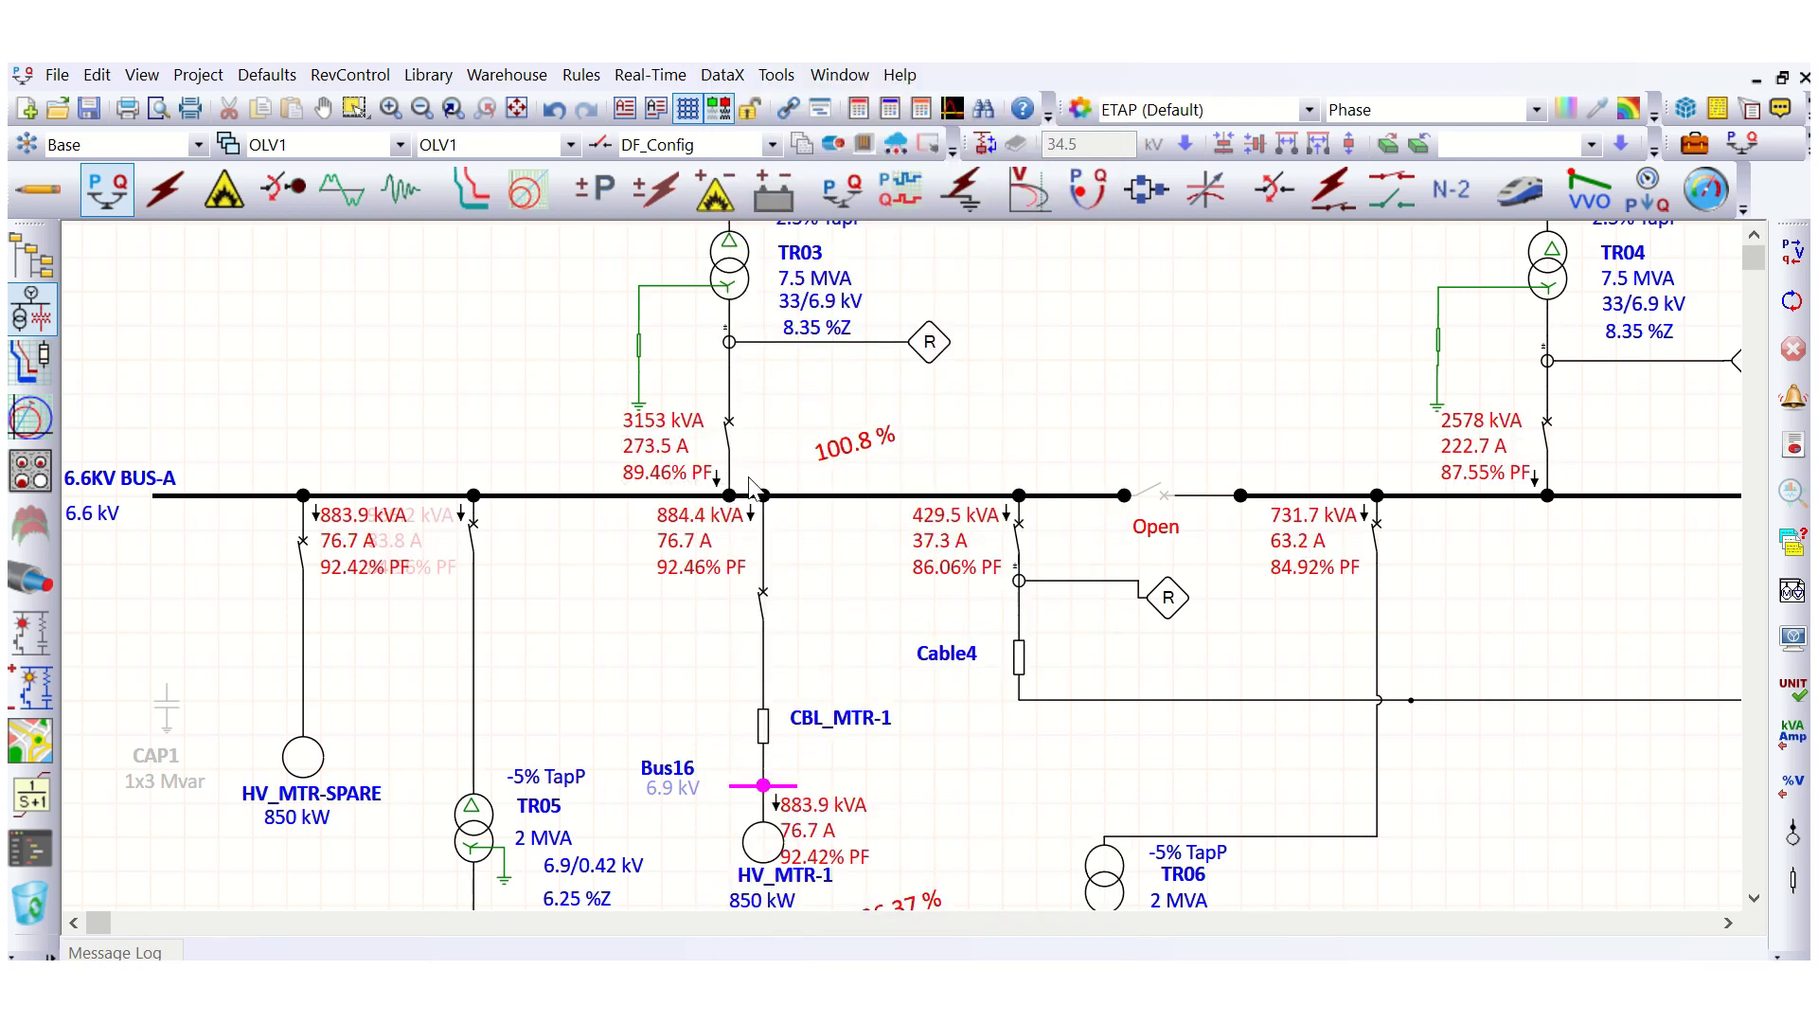
{"action": "scroll", "coordinate": [739, 488], "scroll_direction": "down", "scroll_amount": 1}
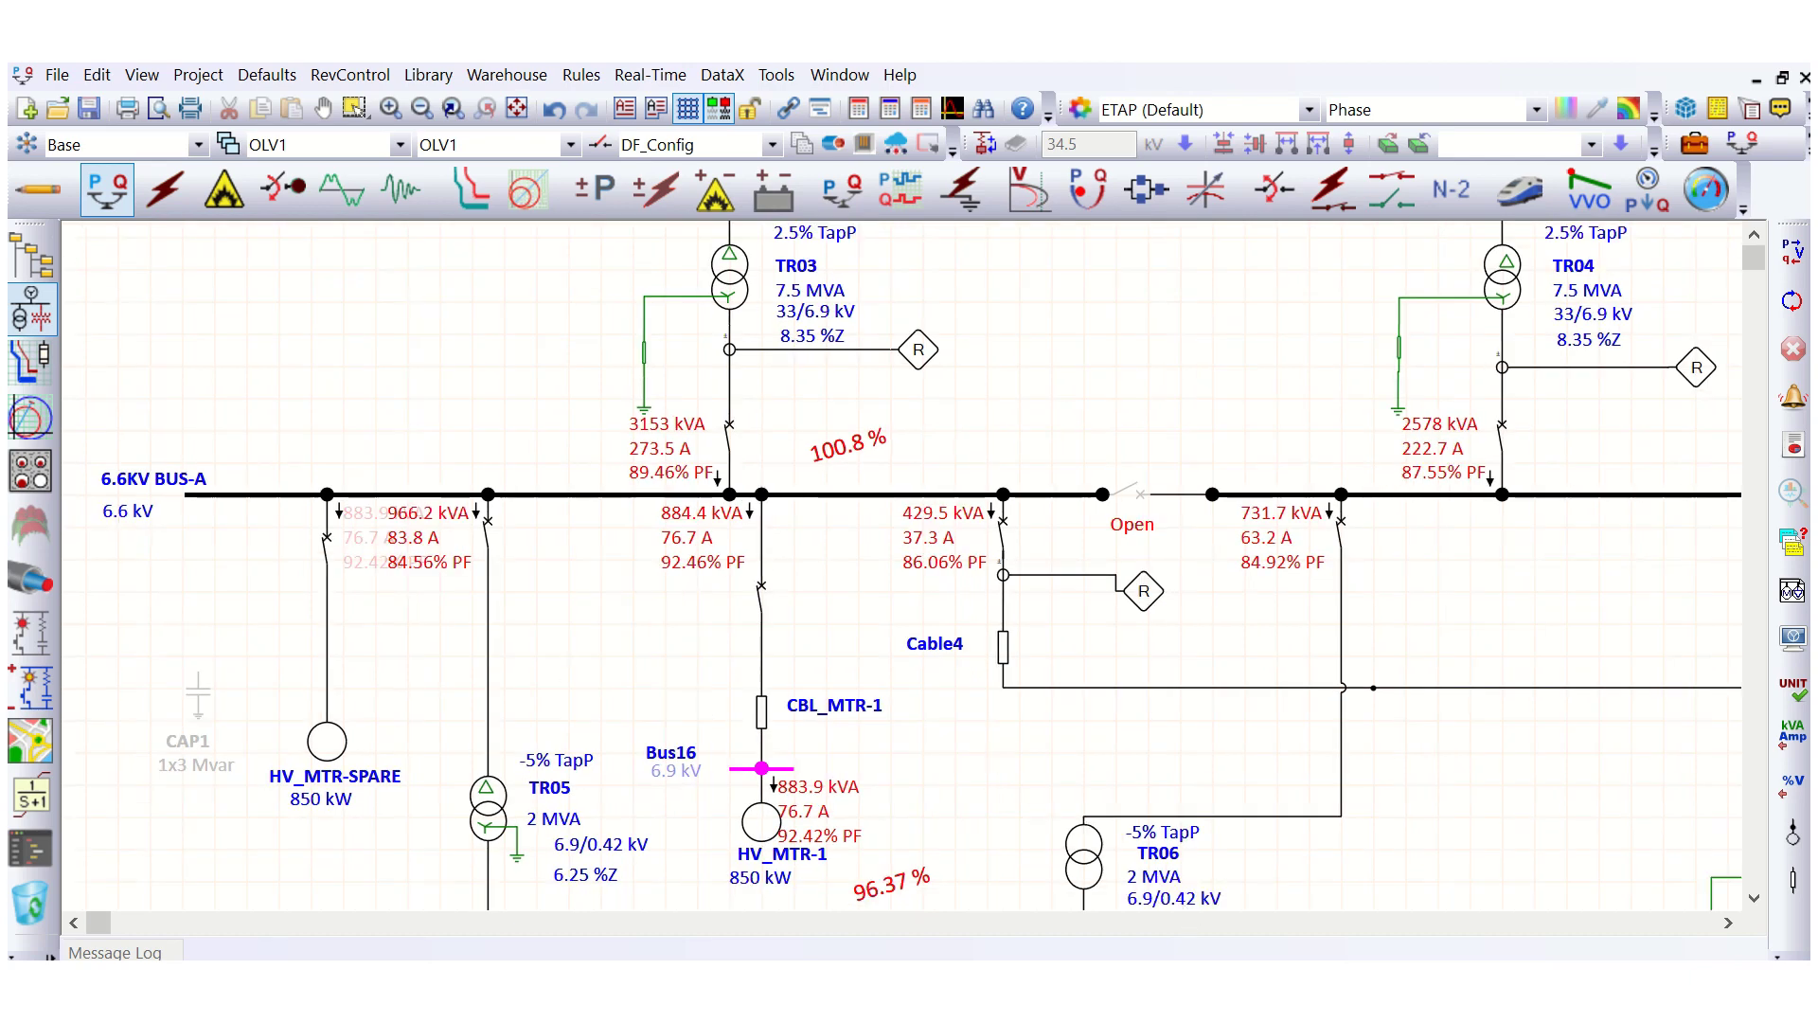
{"action": "key", "text": "alt+Tab"}
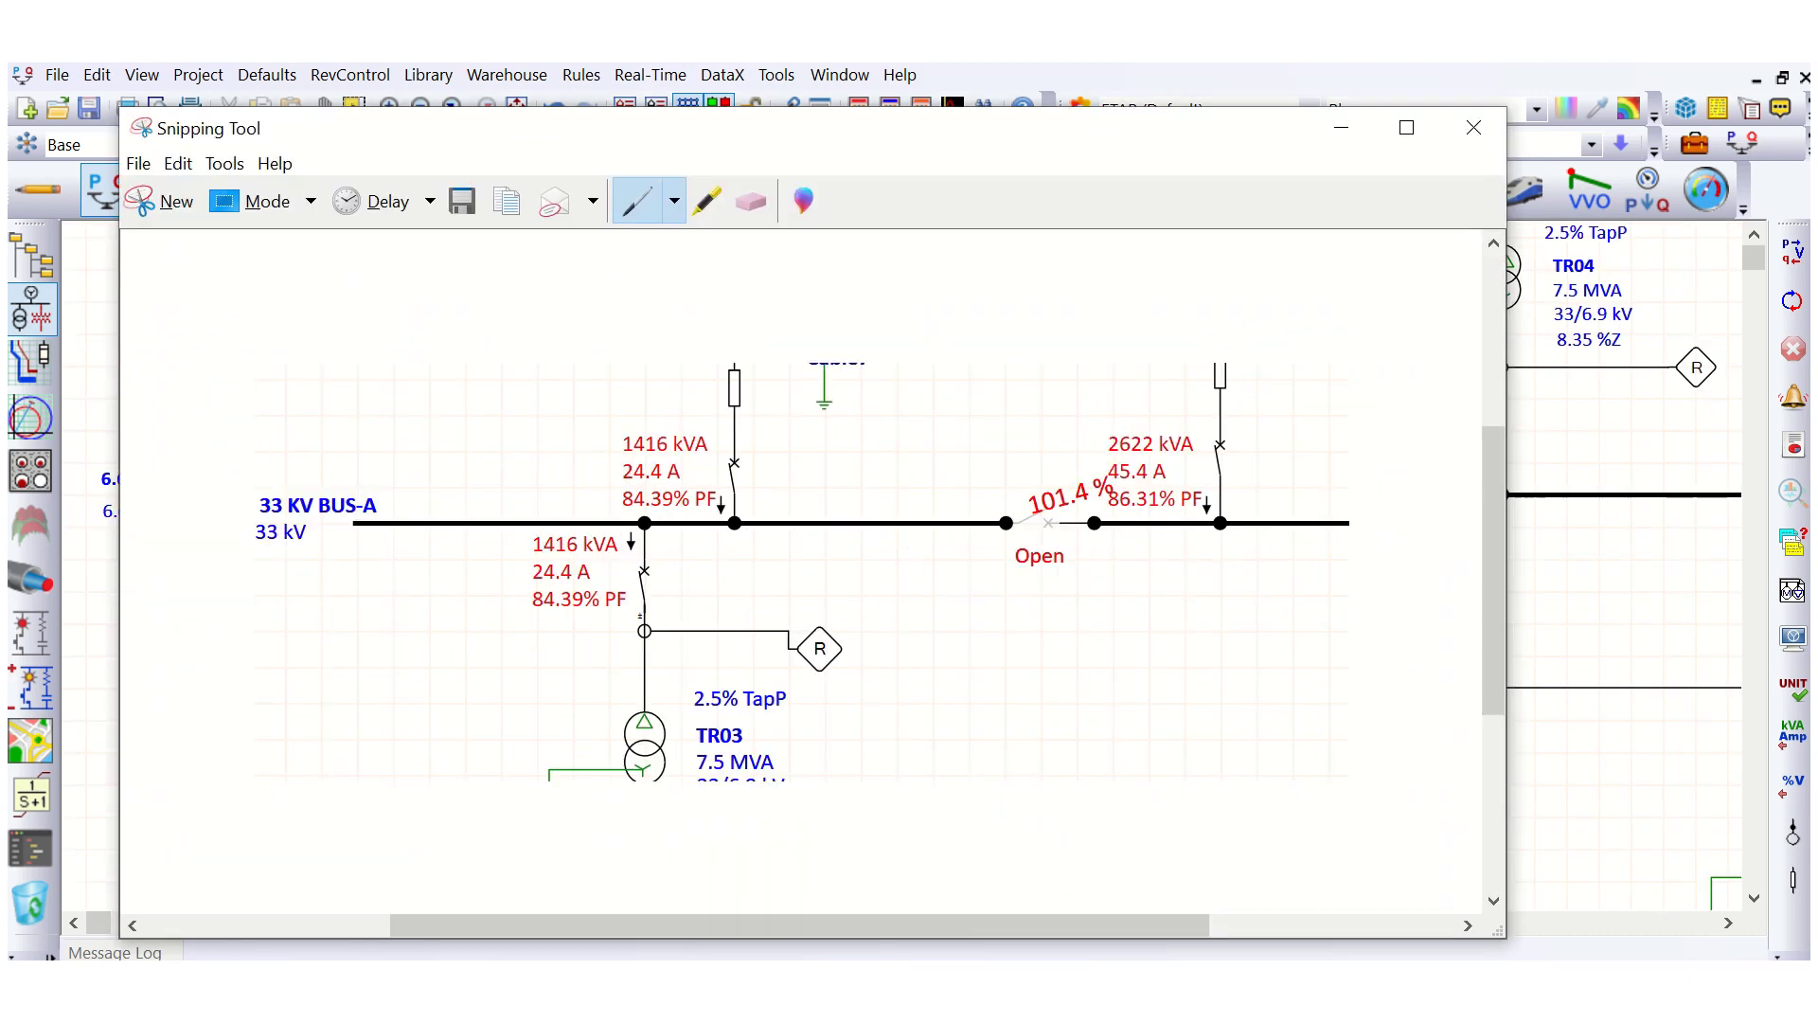
- Snip the 6.6KV BUS-A results area with 3153 kVA incoming, then minimize Snipping Tool
{"action": "left_click", "coordinate": [180, 215]}
{"action": "left_click_drag", "start_coordinate": [485, 341], "coordinate": [1104, 648]}
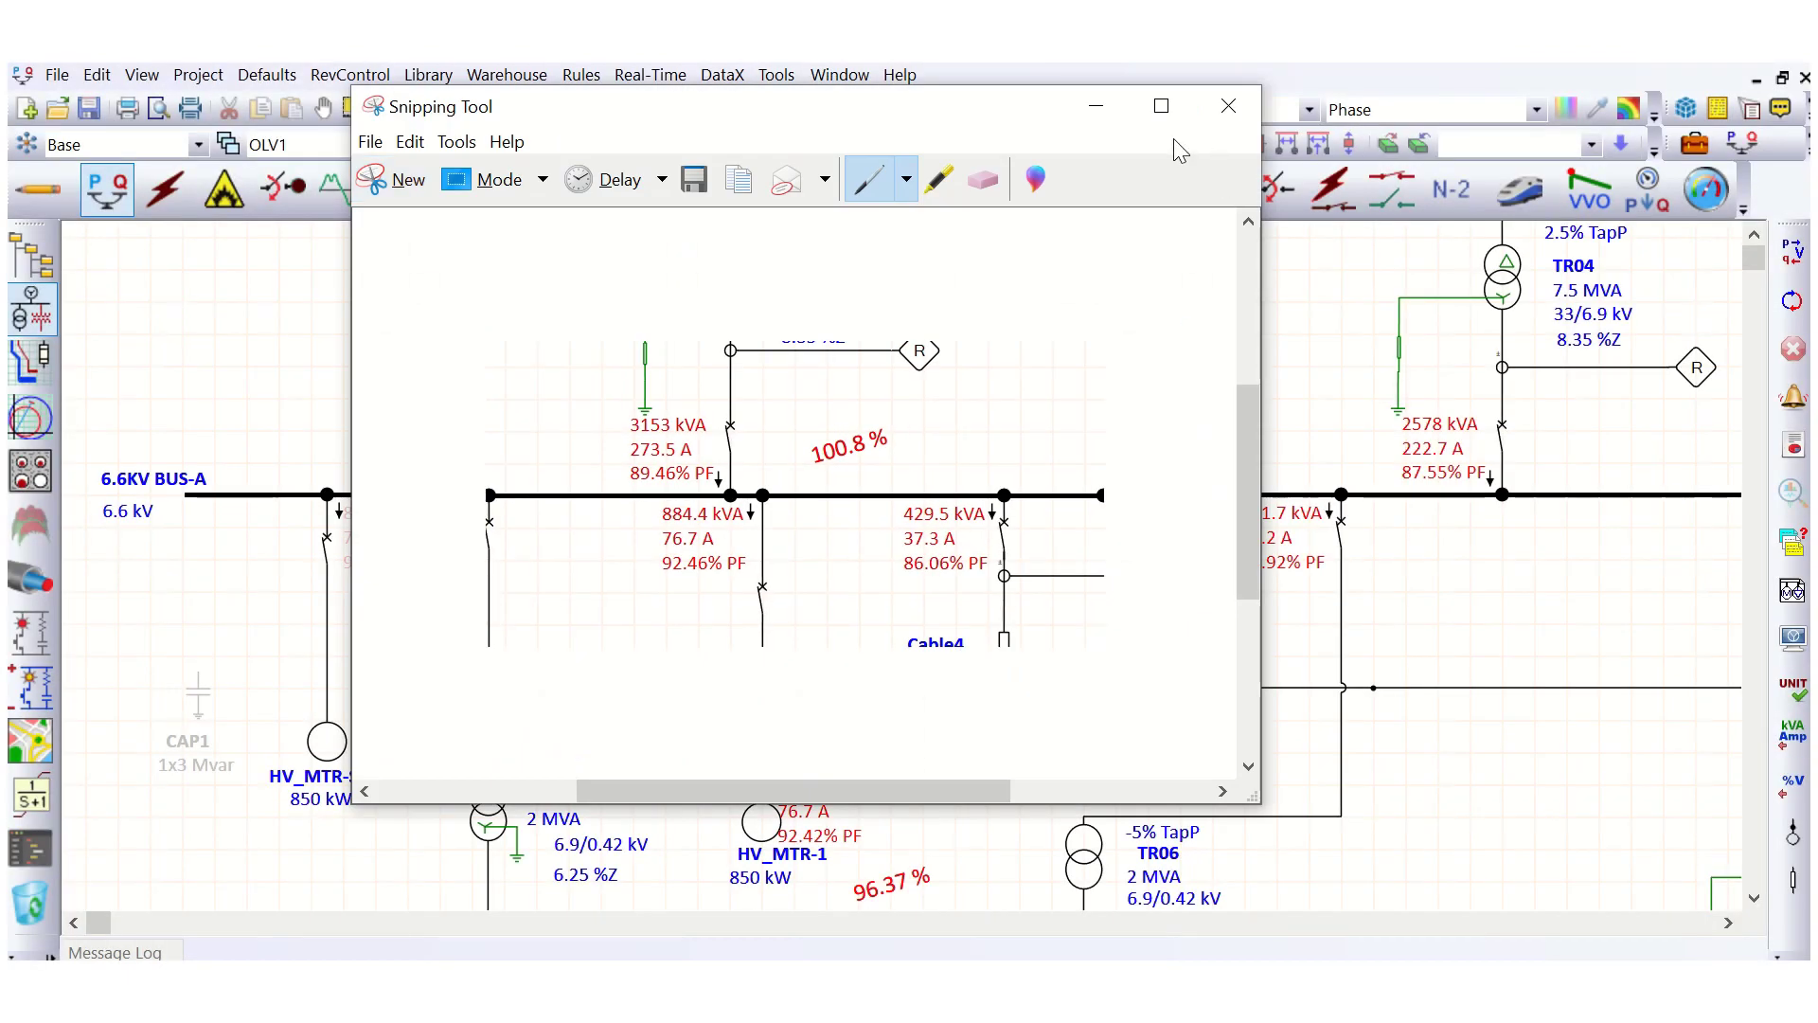
{"action": "left_click", "coordinate": [1095, 106]}
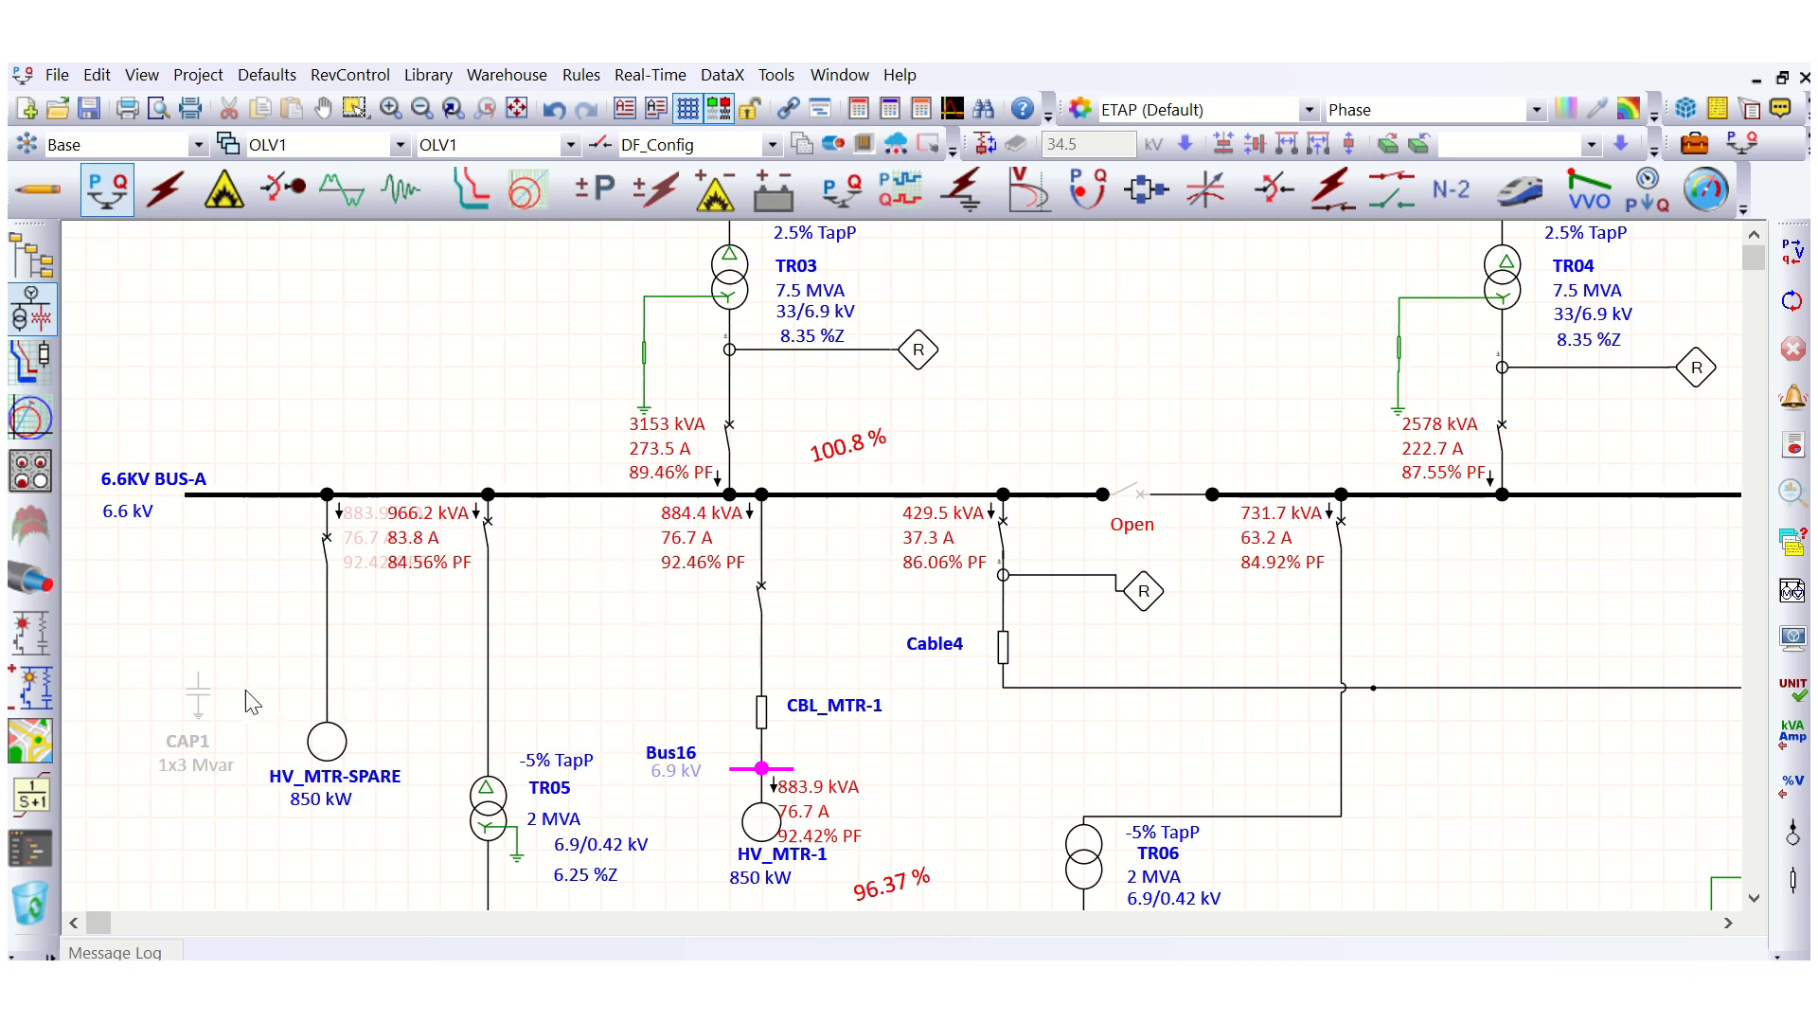
- In edit mode, connect capacitor CAP1 to 6.6KV BUS-A
{"action": "left_click", "coordinate": [199, 689]}
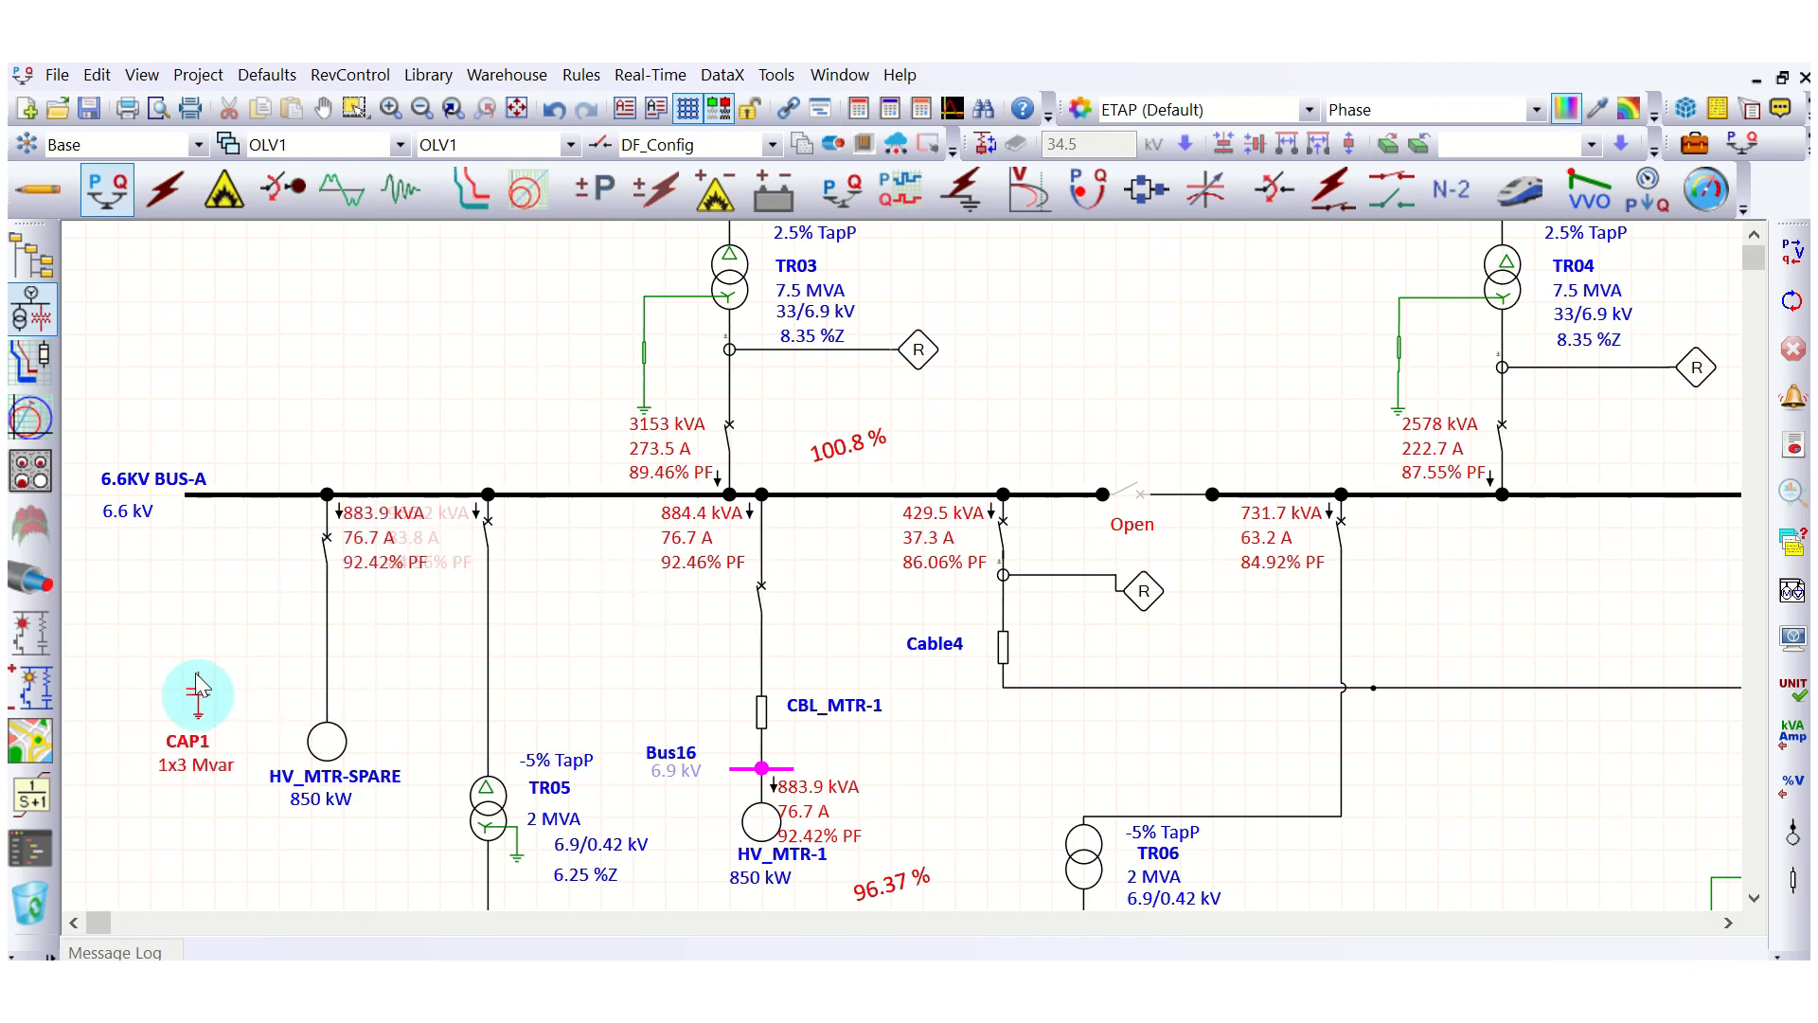
{"action": "left_click", "coordinate": [36, 189]}
{"action": "left_click_drag", "start_coordinate": [201, 669], "coordinate": [201, 496]}
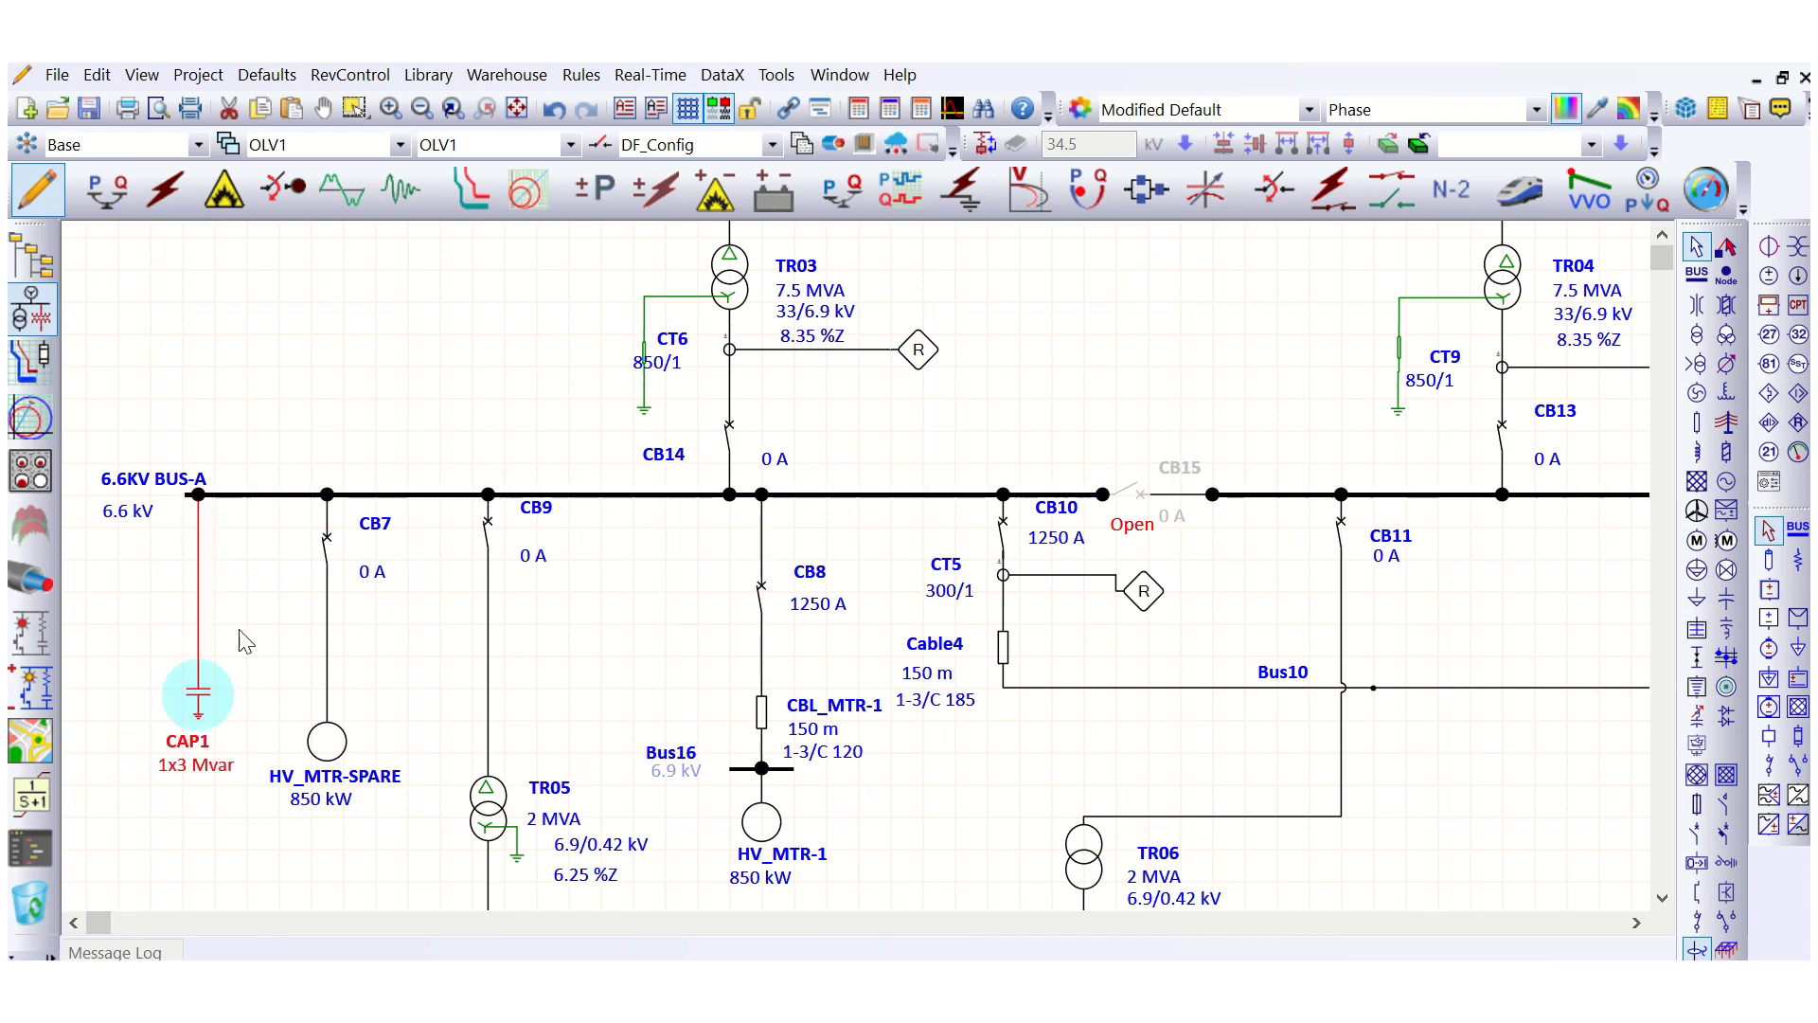
- Change CAP1's rated voltage to 6.6 kV, keeping 3 Mvar per bank (262.4 A)
{"action": "double_click", "coordinate": [201, 706]}
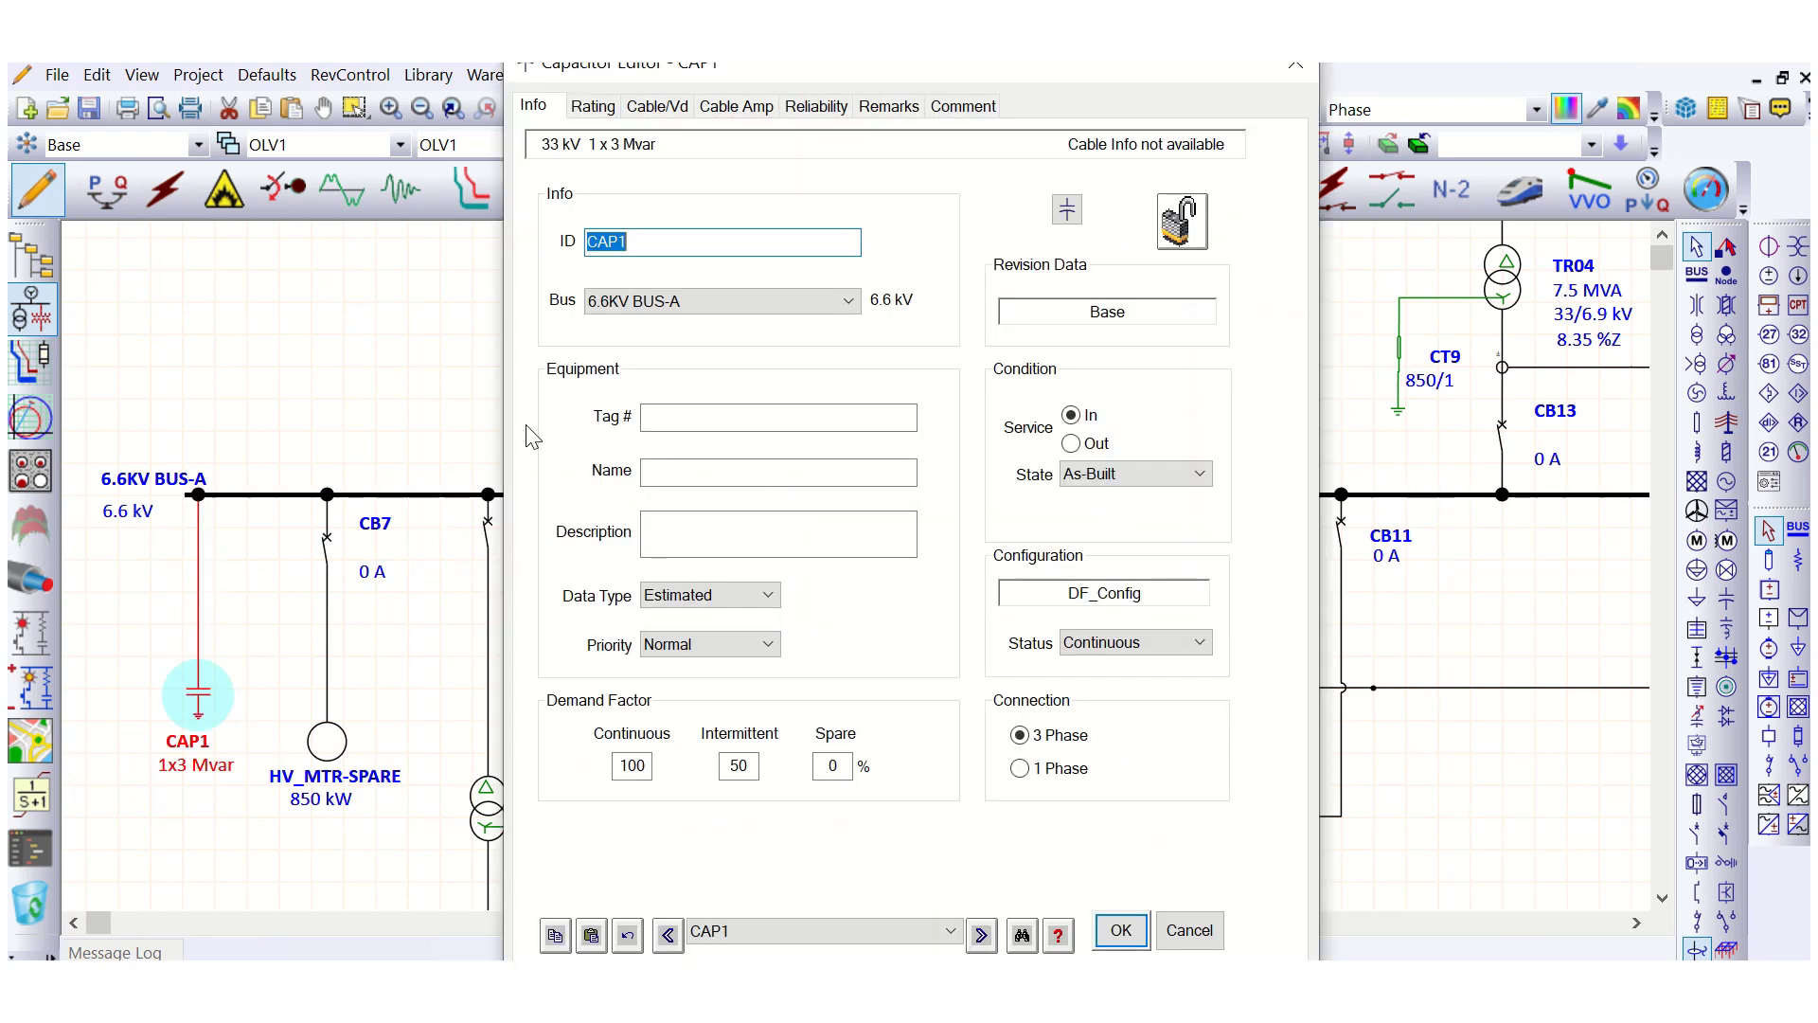
{"action": "left_click", "coordinate": [604, 108]}
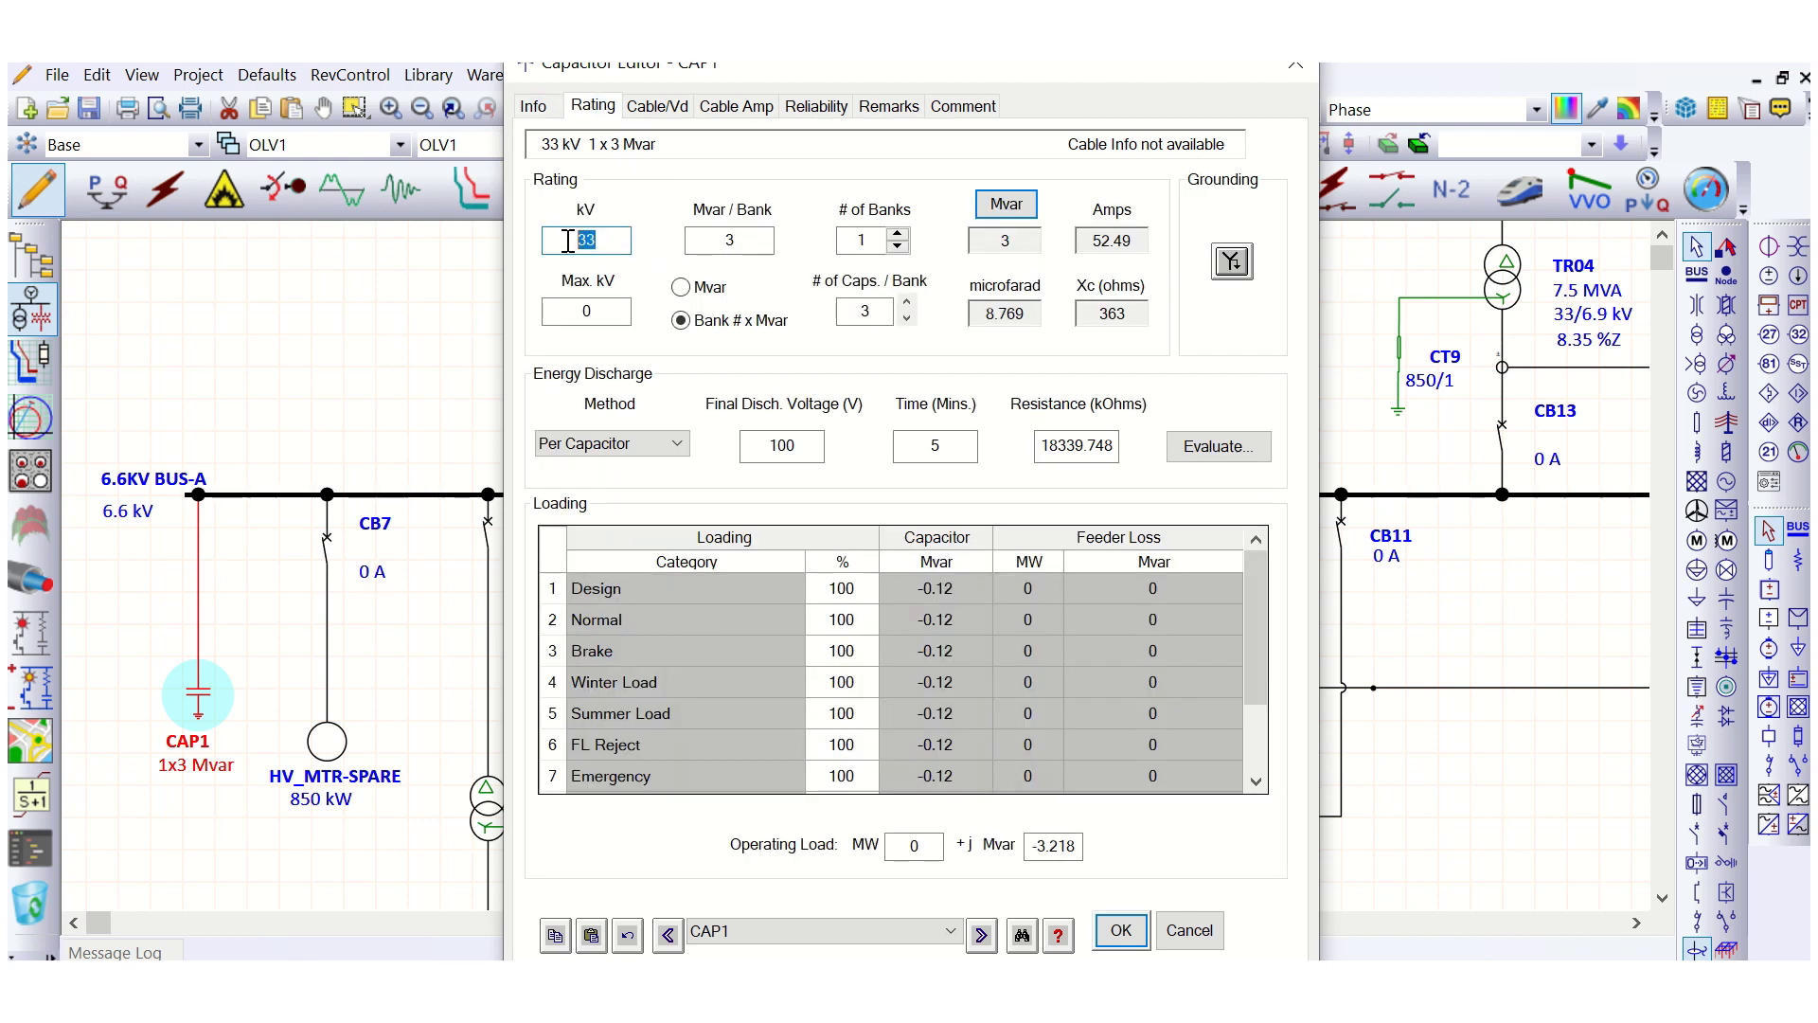
{"action": "type", "text": "6.6"}
{"action": "left_click", "coordinate": [729, 240]}
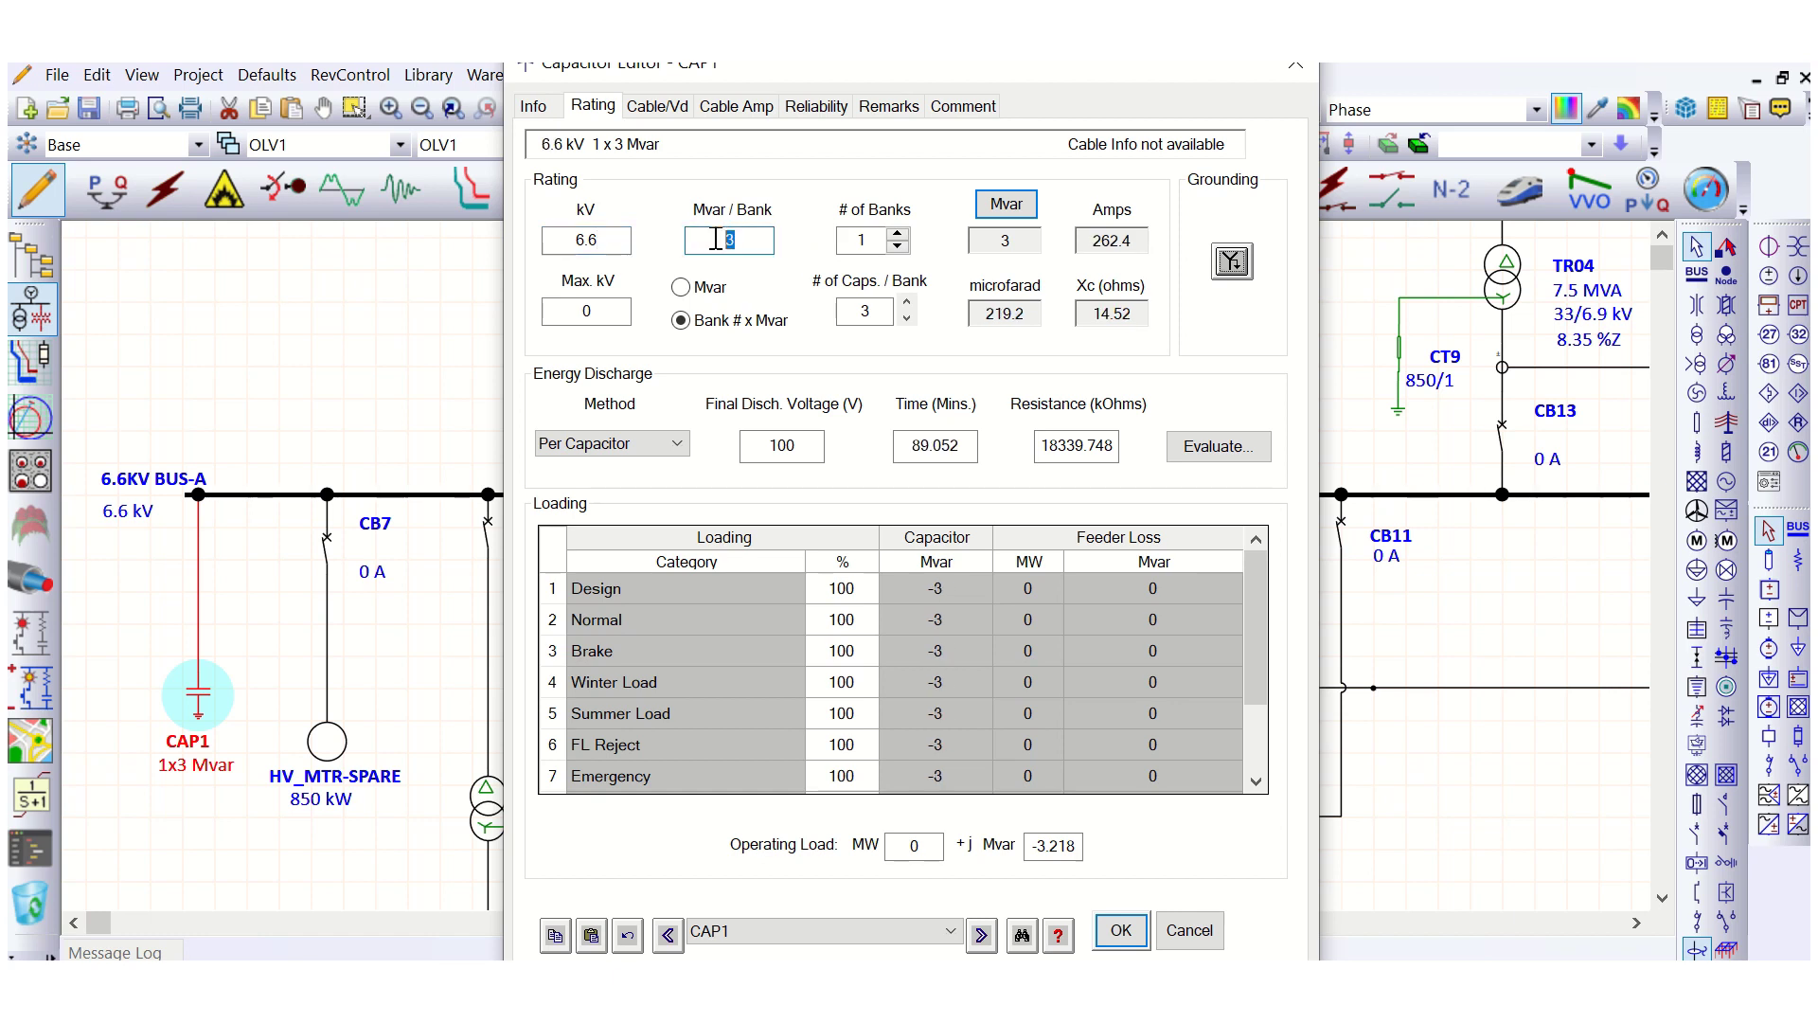
{"action": "key", "text": "Tab"}
{"action": "left_click", "coordinate": [1120, 931]}
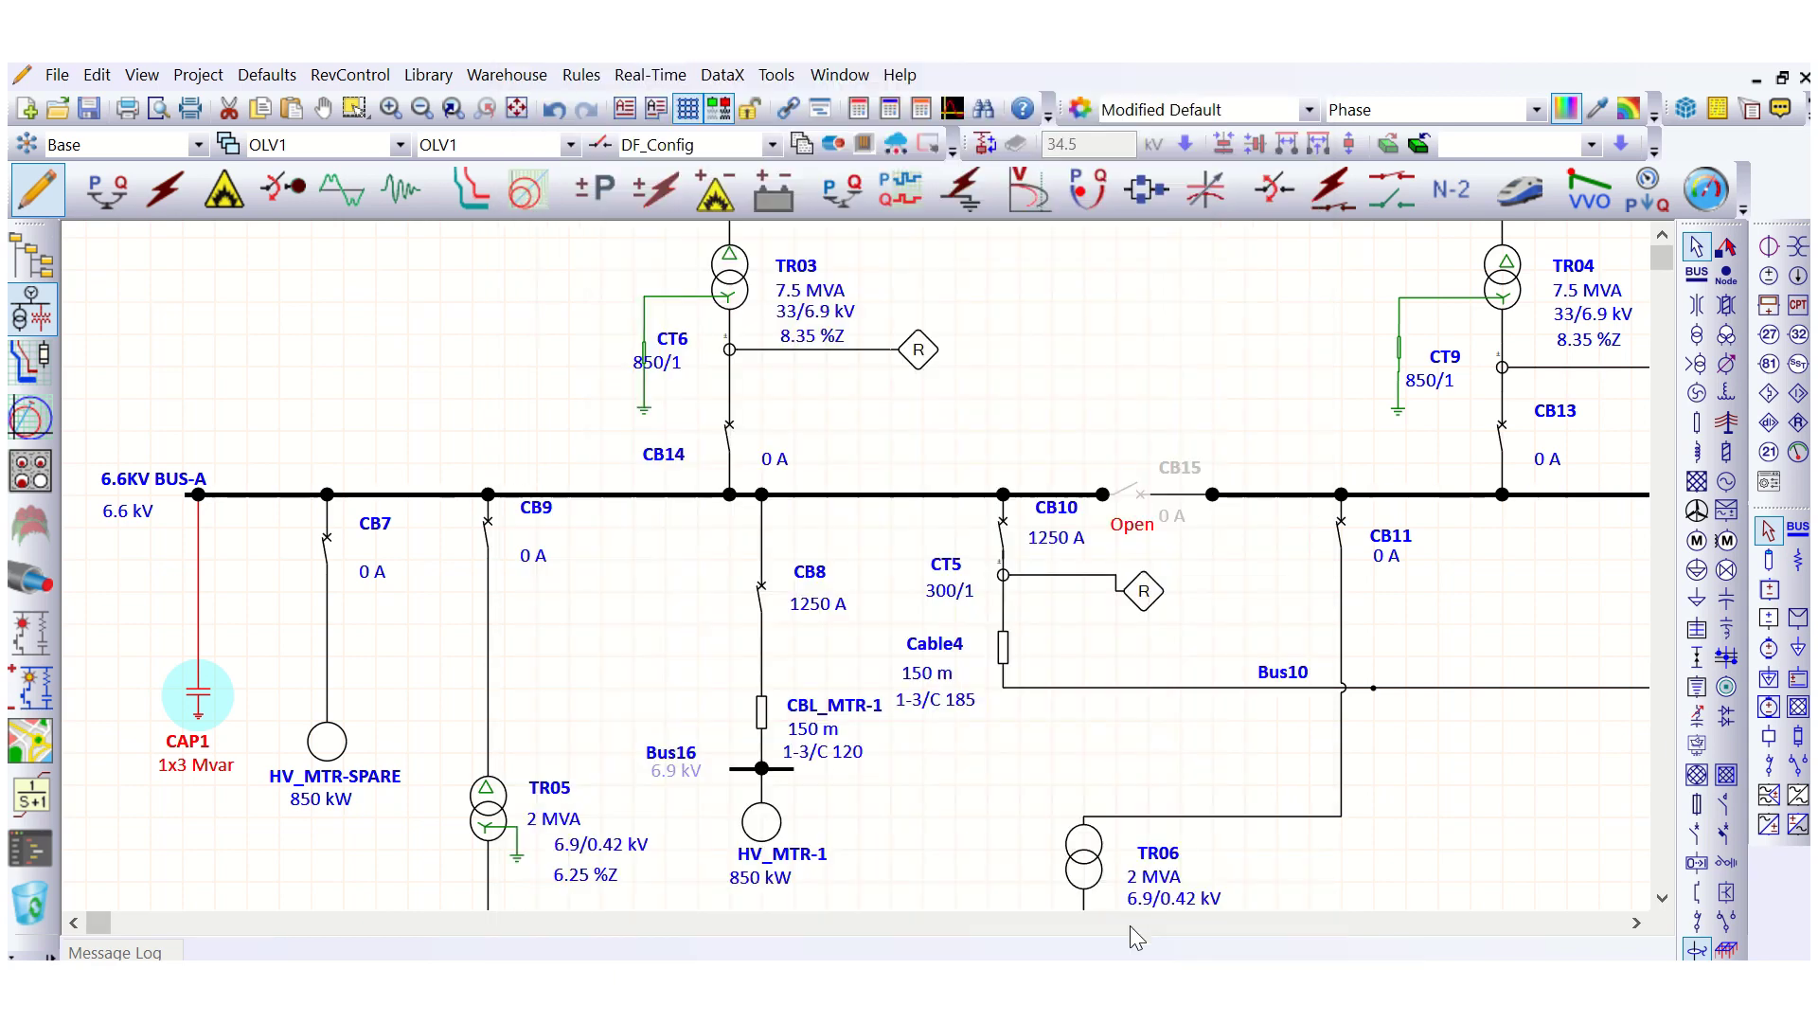
{"action": "left_click", "coordinate": [432, 686]}
- Rerun the PQ load flow and compare with the snip: CAP1 3446 kVA, 6.6KV BUS-A at 107.2%
{"action": "left_click", "coordinate": [106, 189]}
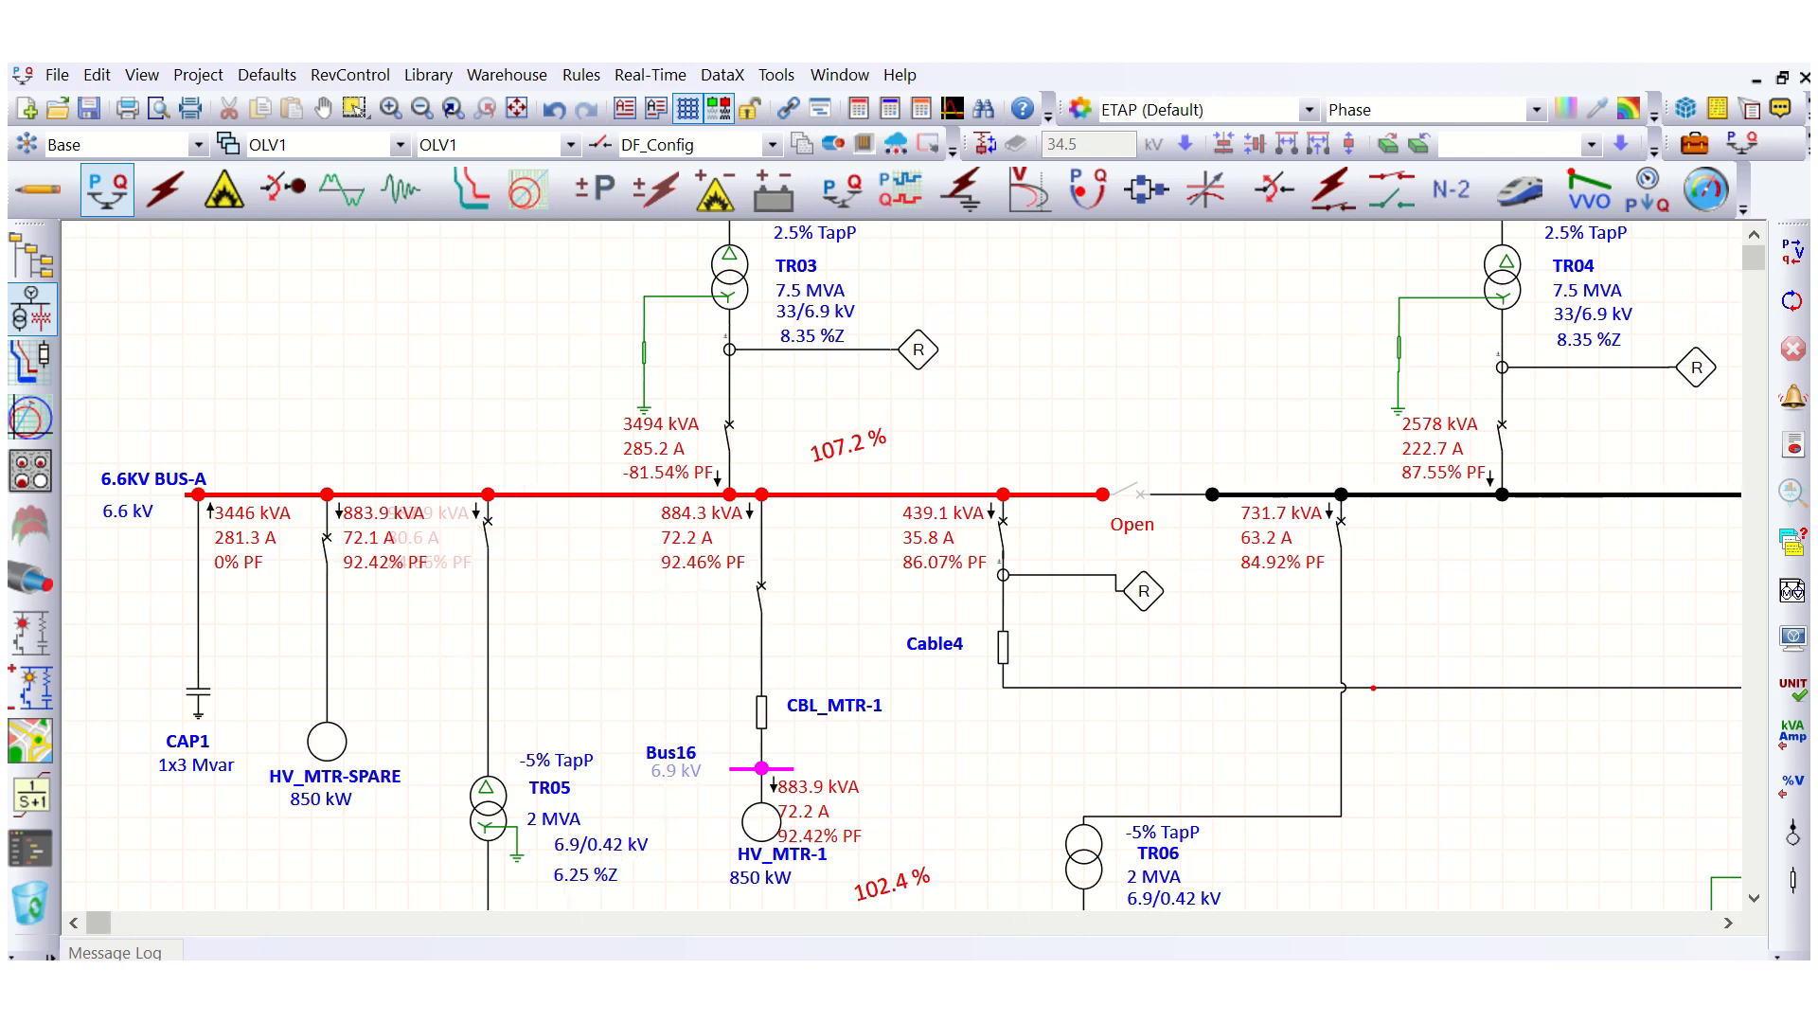
{"action": "left_click", "coordinate": [1020, 995]}
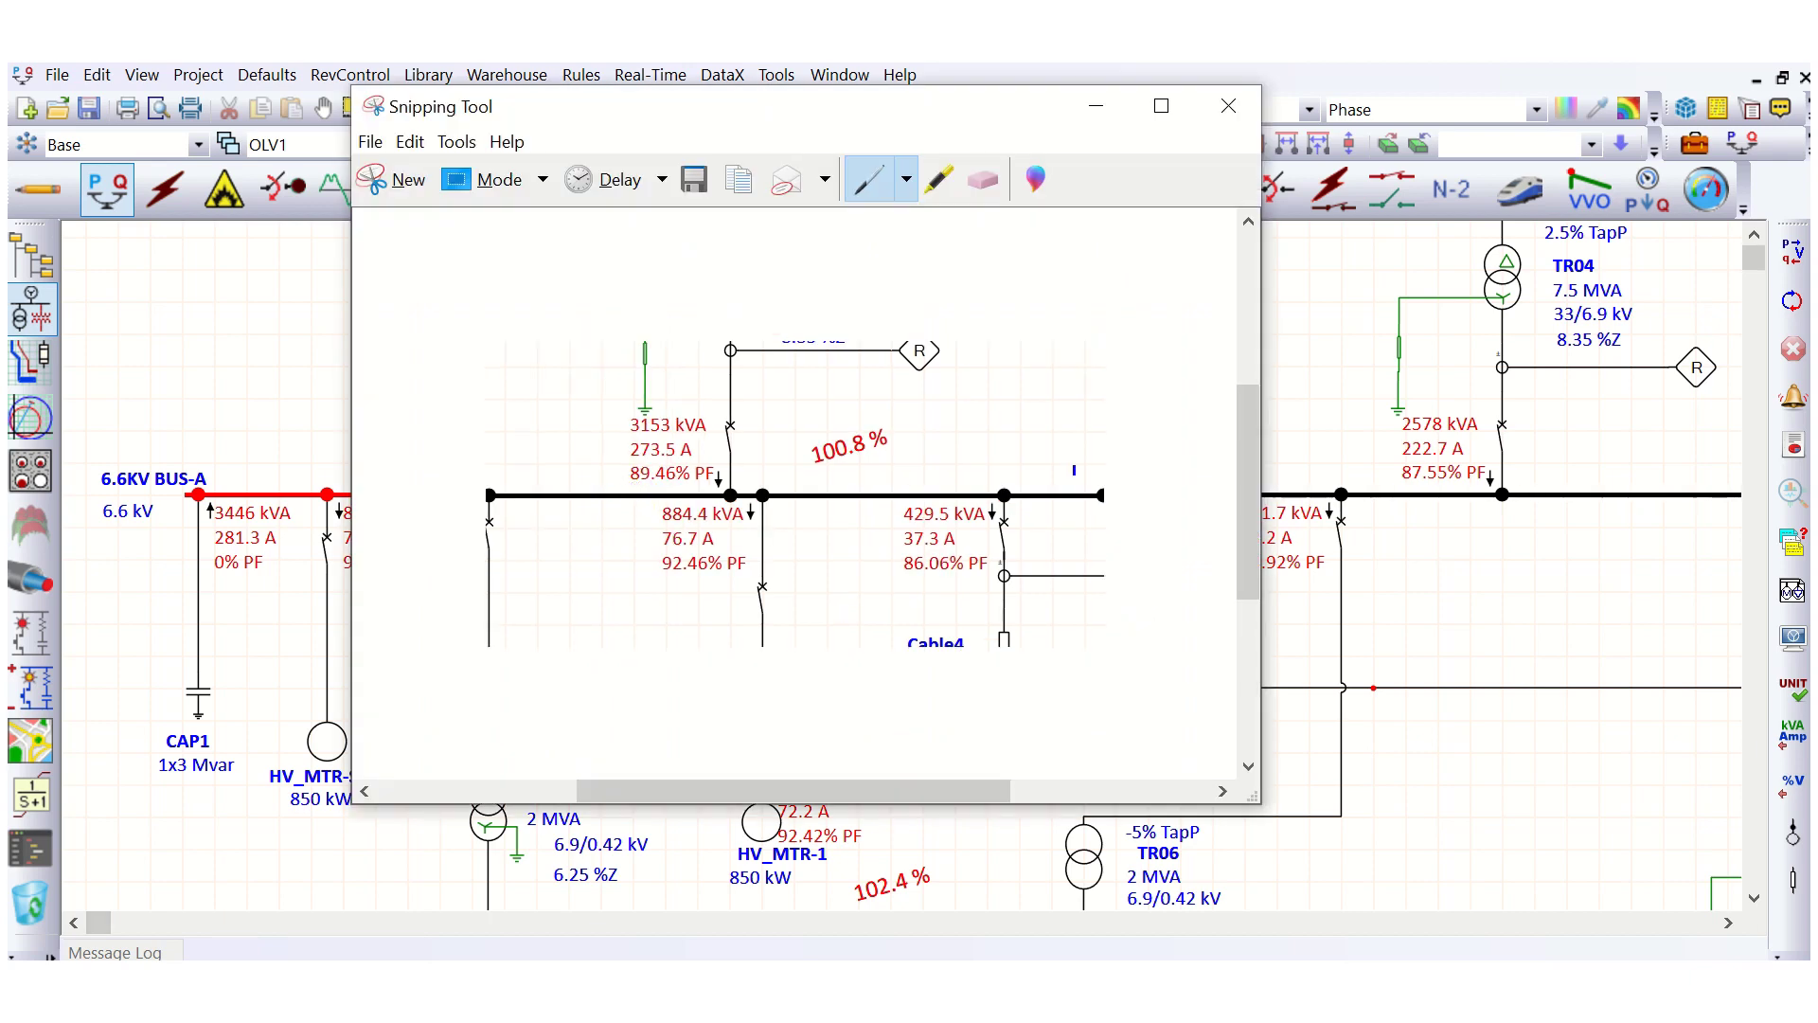
{"action": "left_click", "coordinate": [1097, 106]}
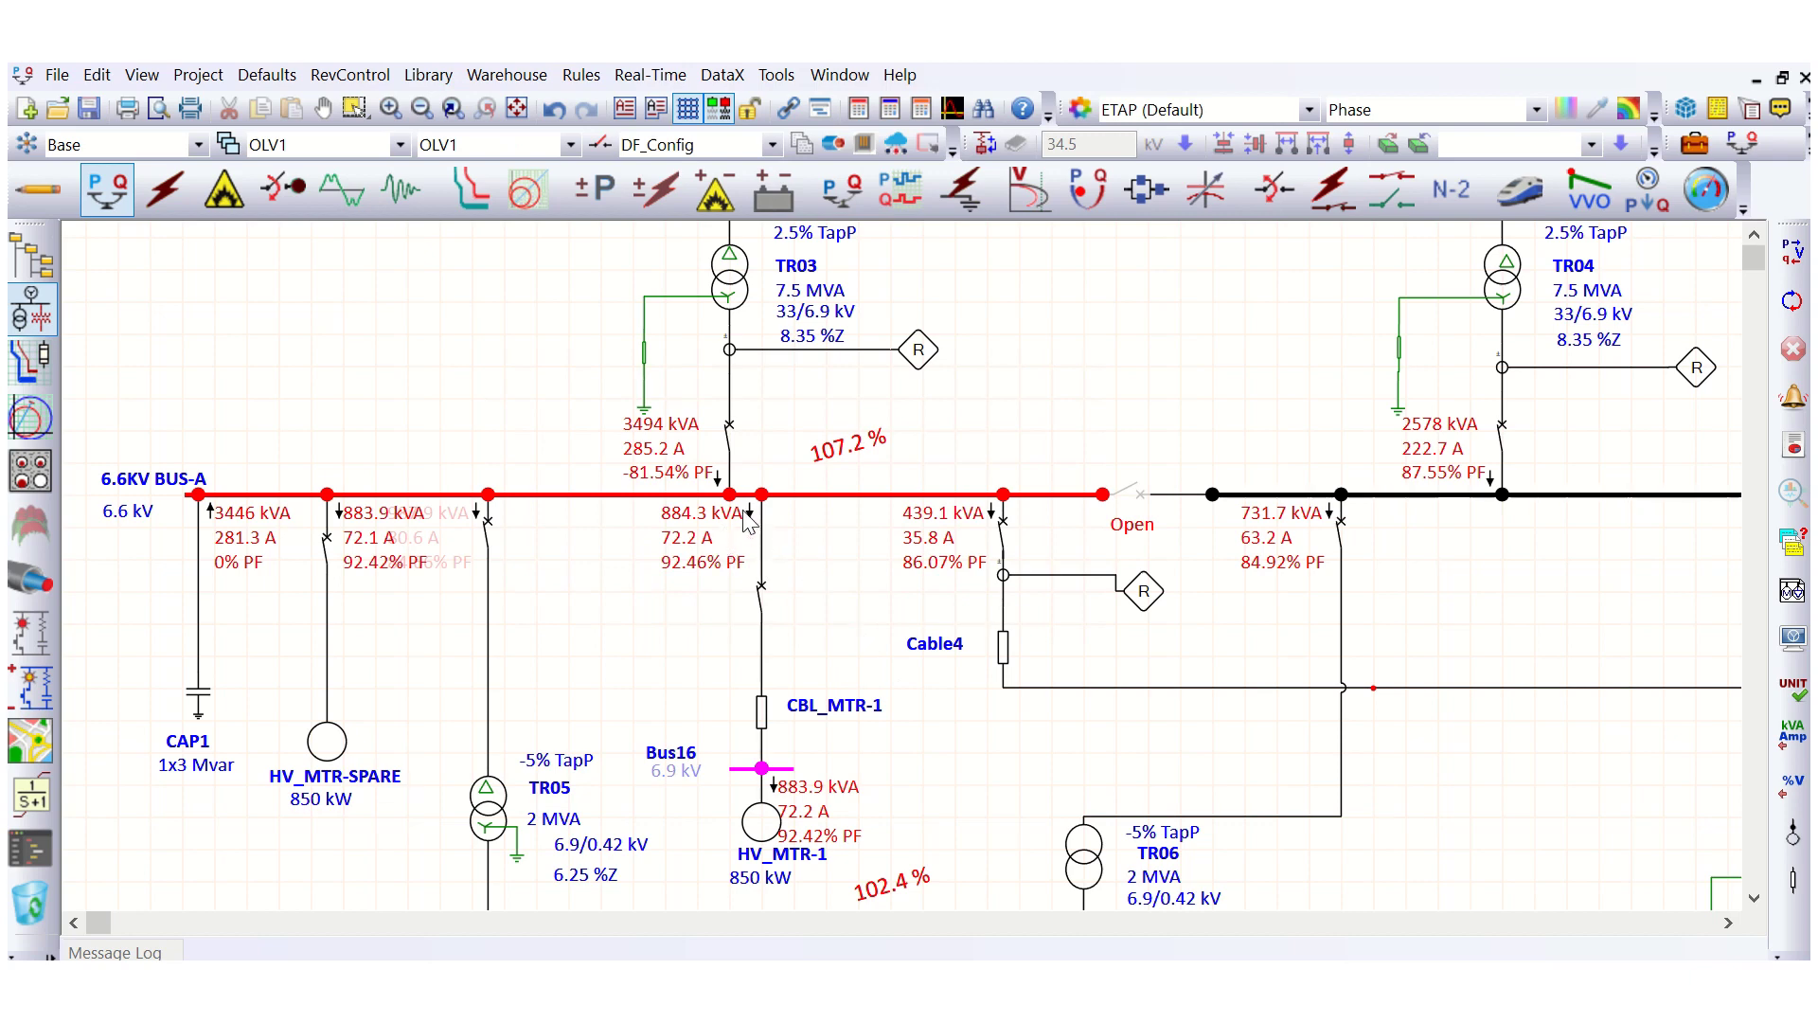
{"action": "scroll", "coordinate": [747, 682], "scroll_direction": "down", "scroll_amount": 1}
{"action": "scroll", "coordinate": [753, 715], "scroll_direction": "down", "scroll_amount": 1}
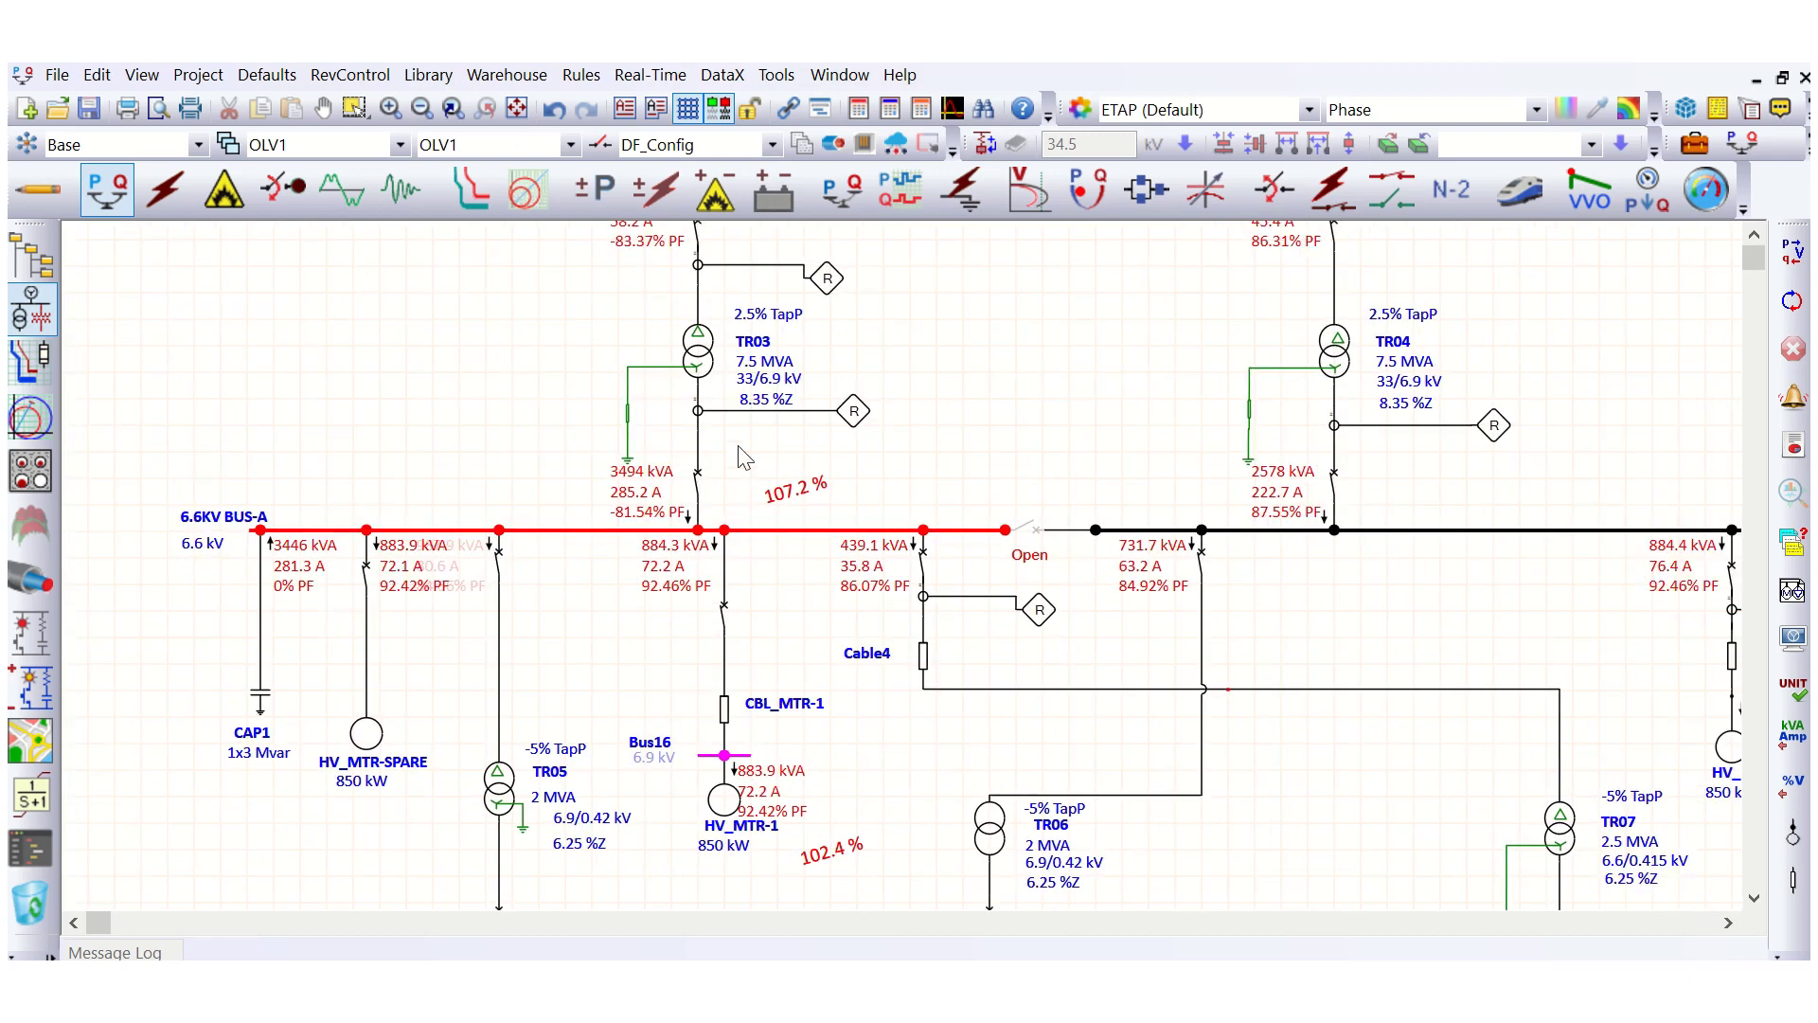
{"action": "scroll", "coordinate": [716, 500], "scroll_direction": "up", "scroll_amount": 3}
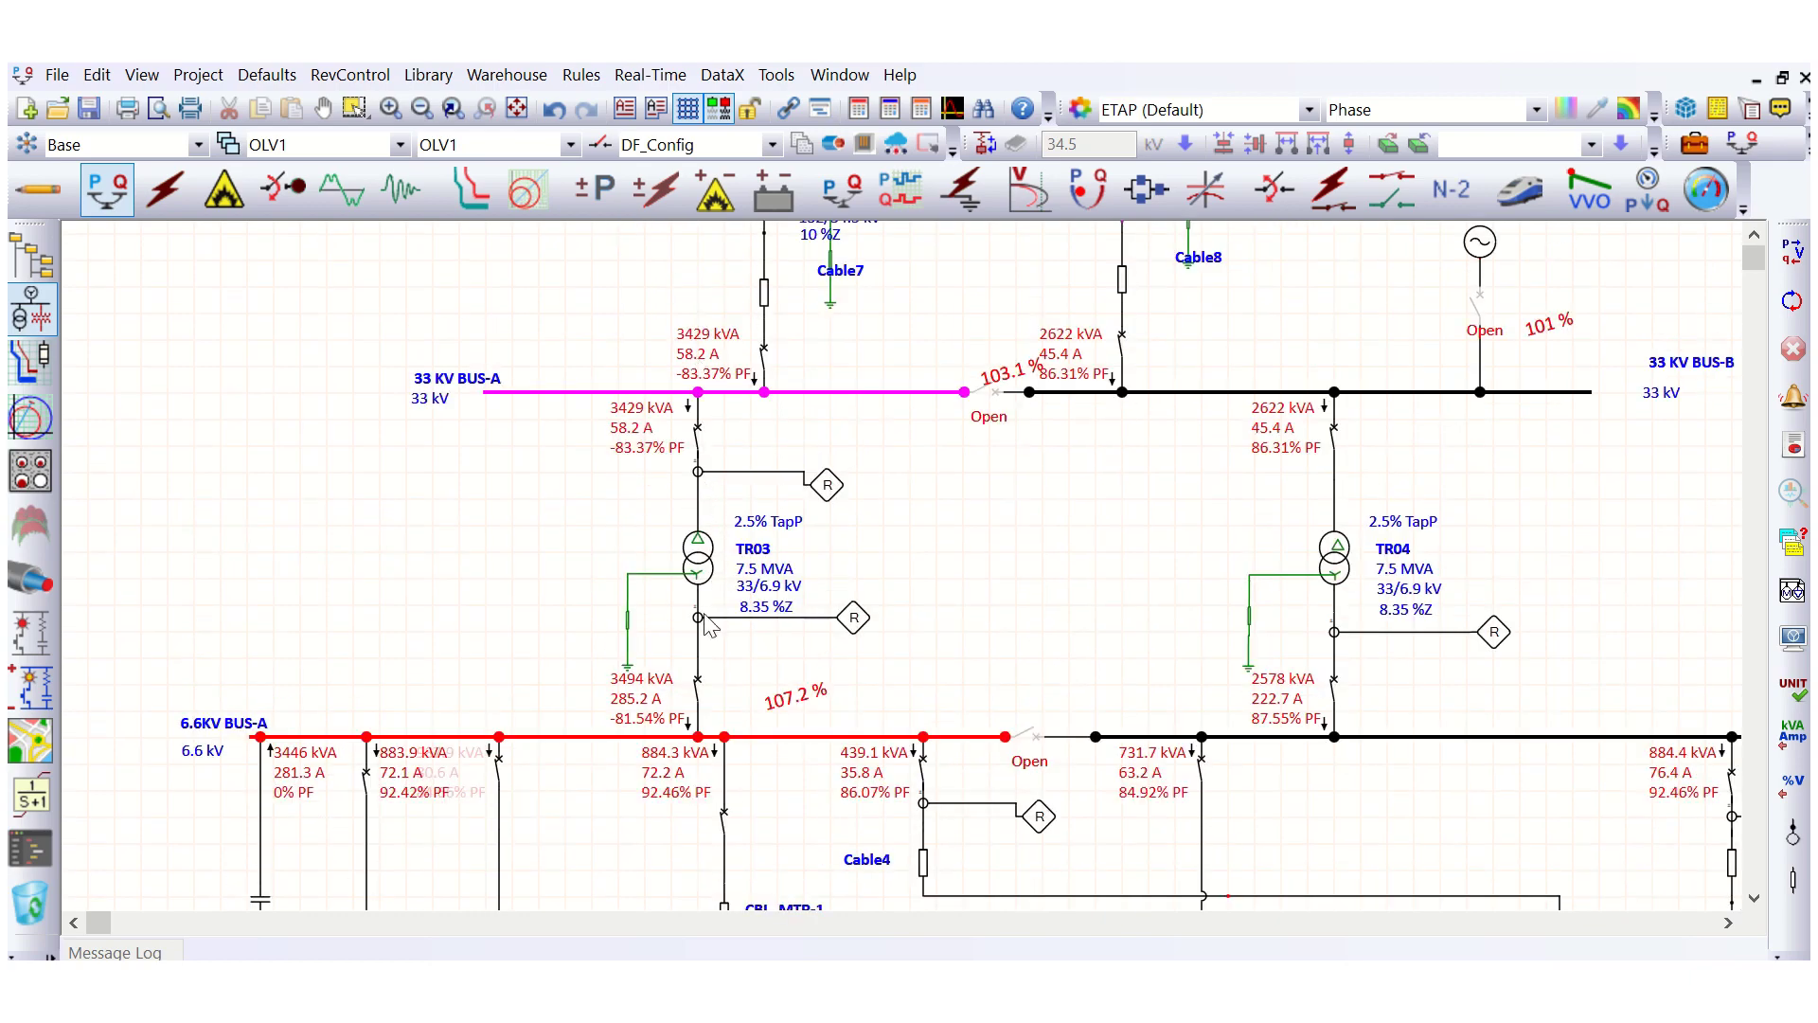
{"action": "scroll", "coordinate": [741, 505], "scroll_direction": "up", "scroll_amount": 5}
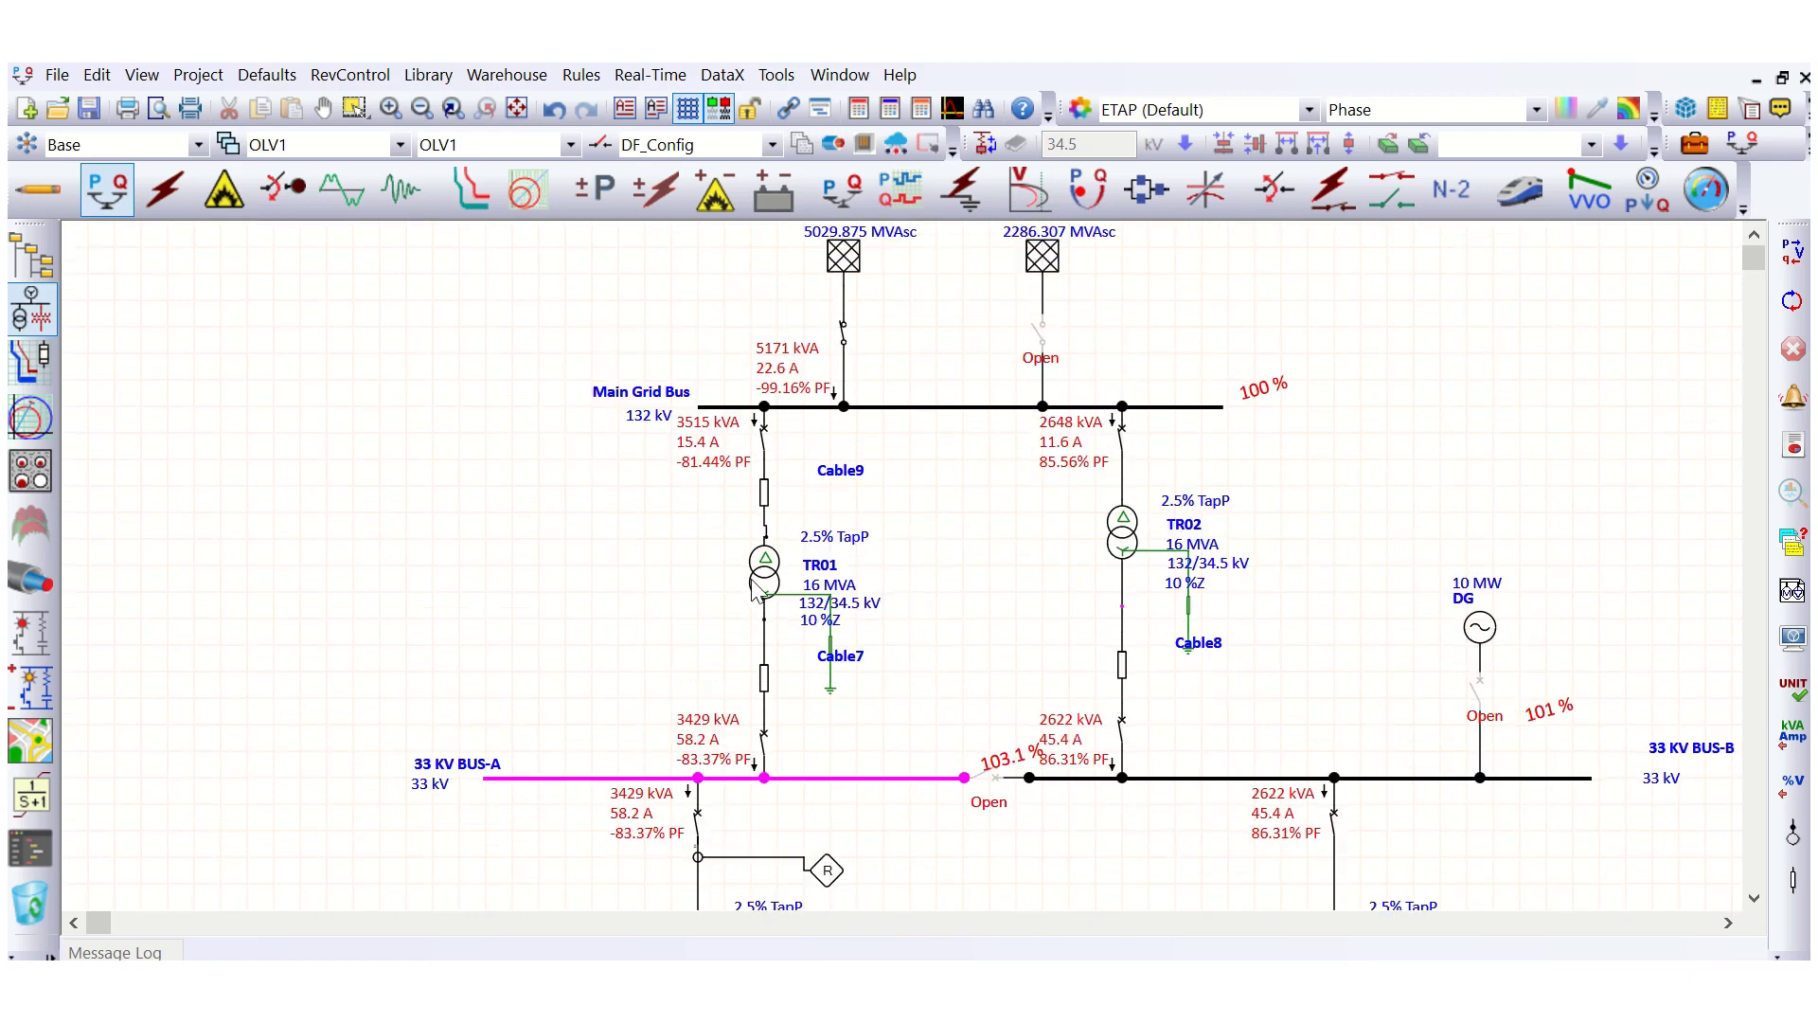
{"action": "scroll", "coordinate": [803, 550], "scroll_direction": "down", "scroll_amount": 8}
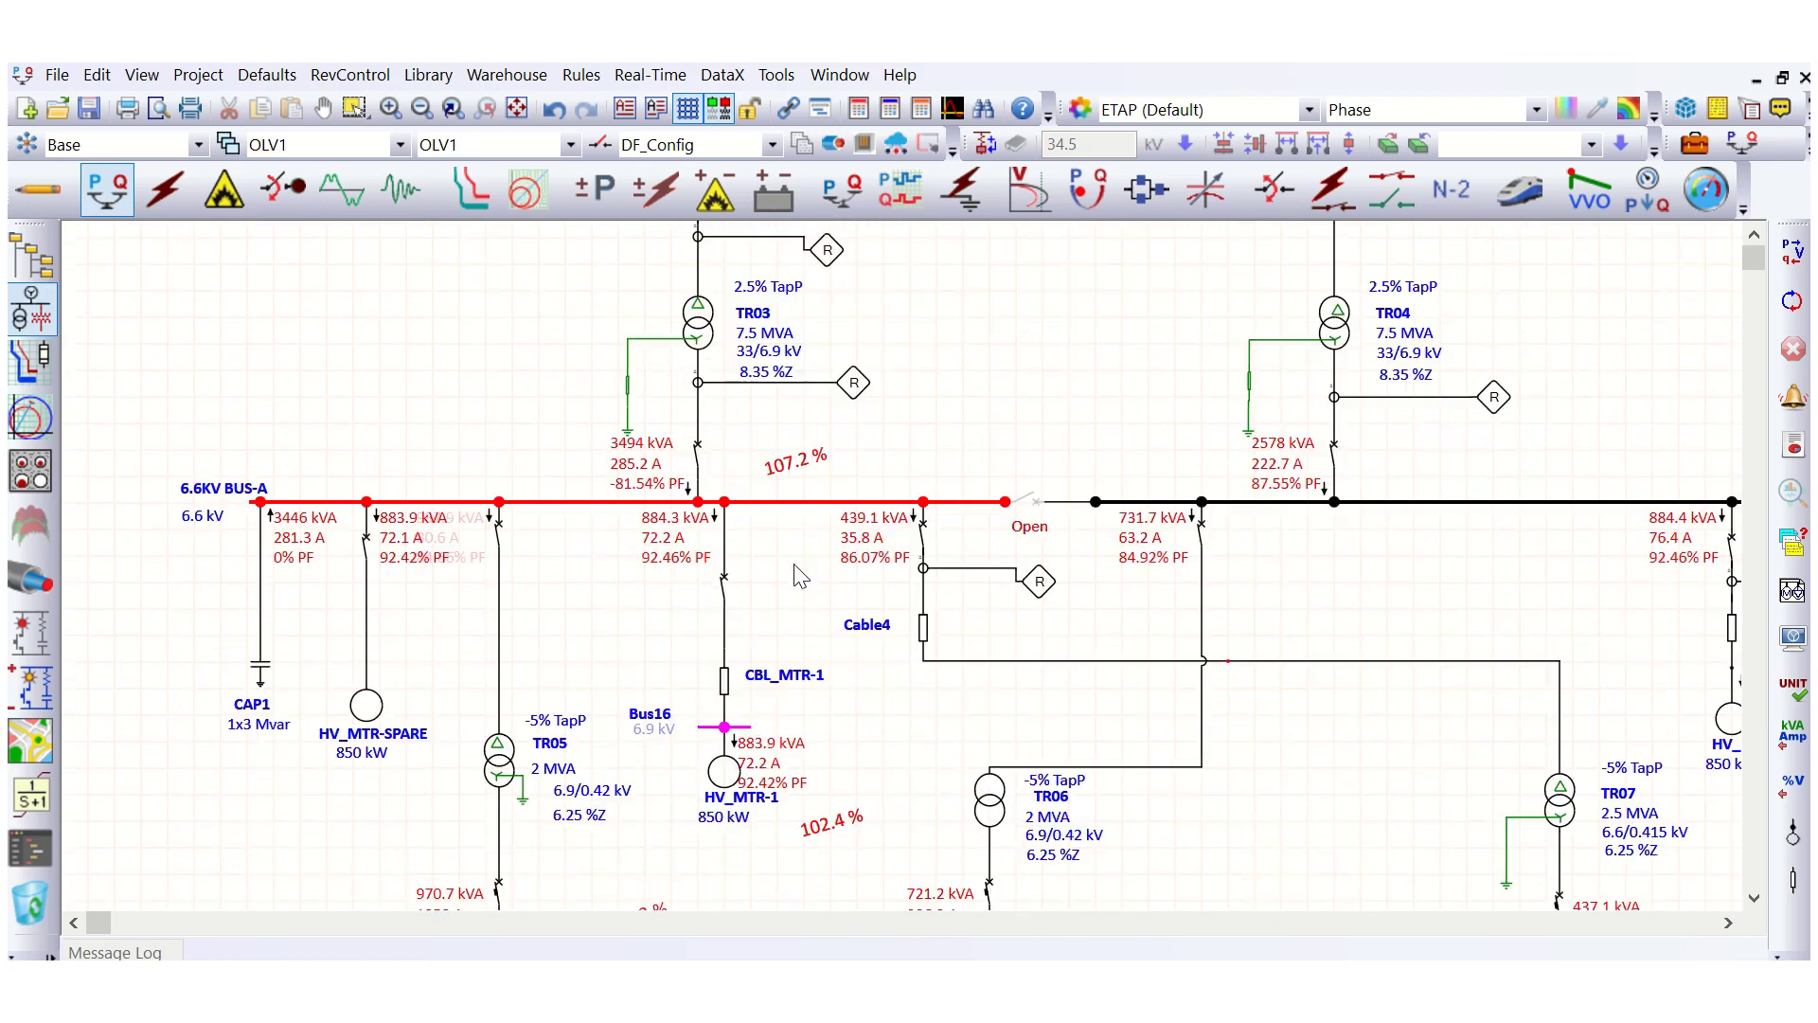
{"action": "scroll", "coordinate": [811, 544], "scroll_direction": "down", "scroll_amount": 3}
{"action": "scroll", "coordinate": [814, 536], "scroll_direction": "up", "scroll_amount": 1}
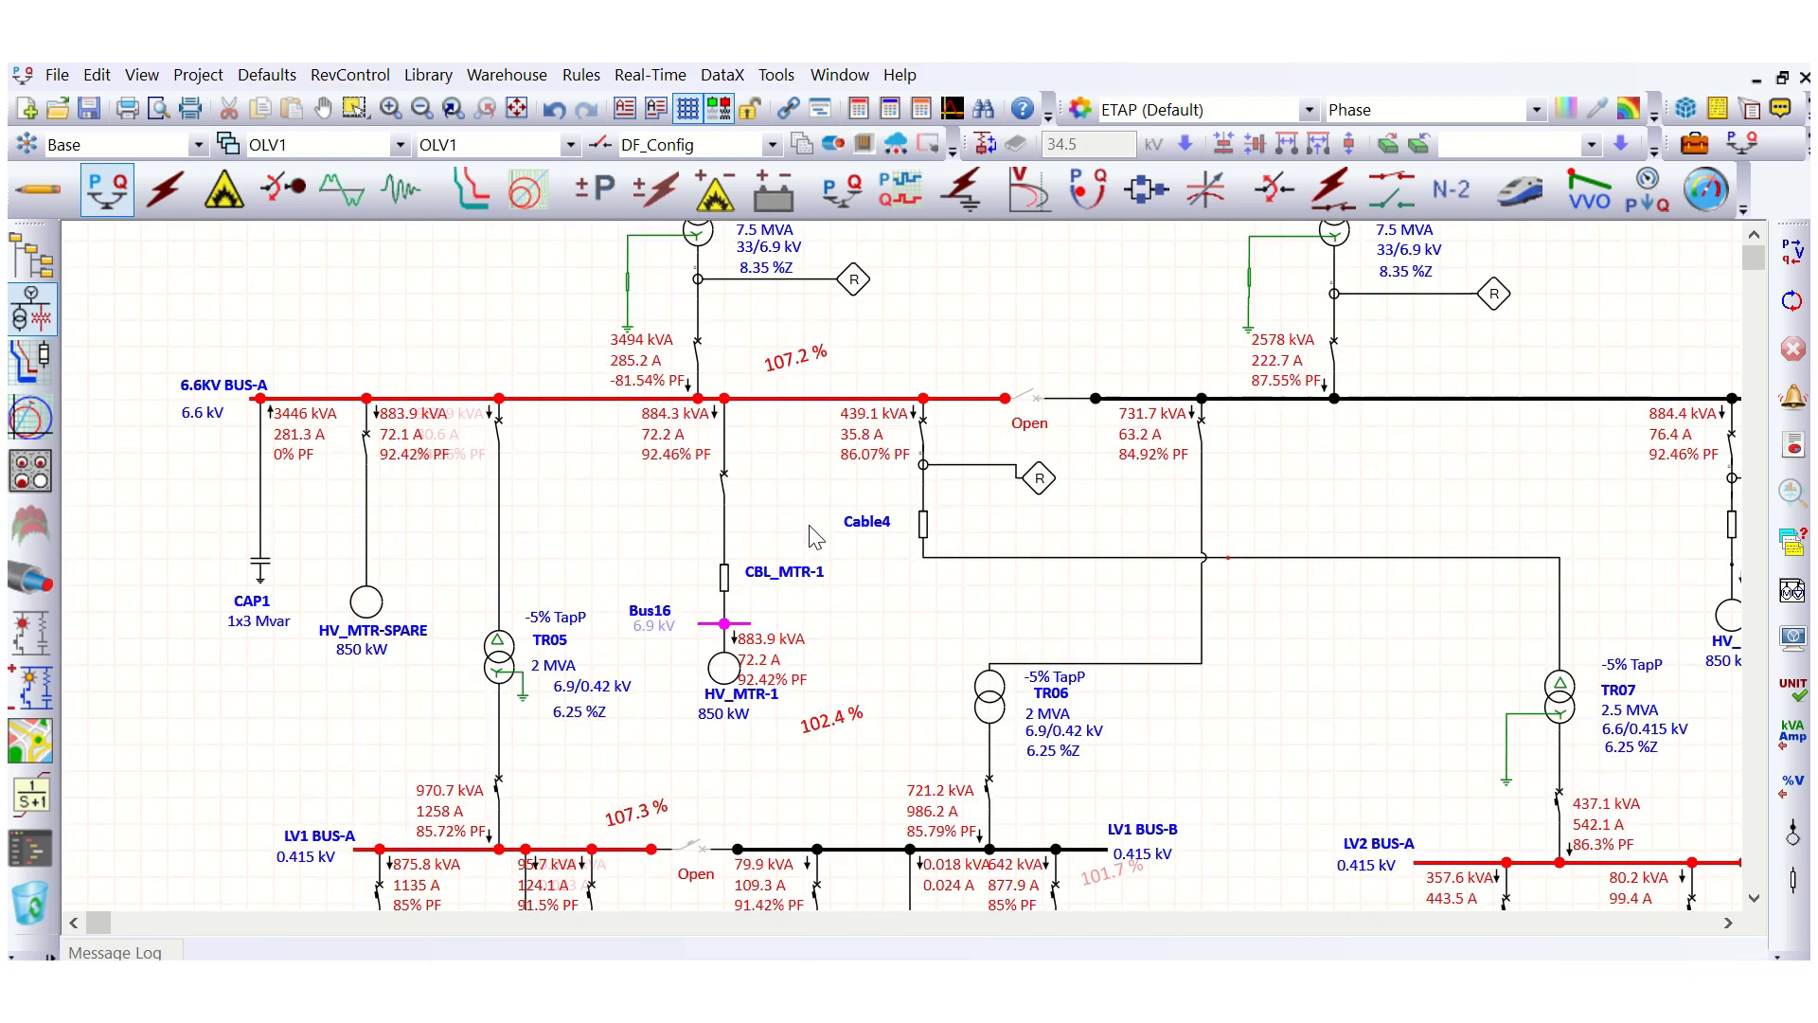
{"action": "scroll", "coordinate": [812, 536], "scroll_direction": "up", "scroll_amount": 3}
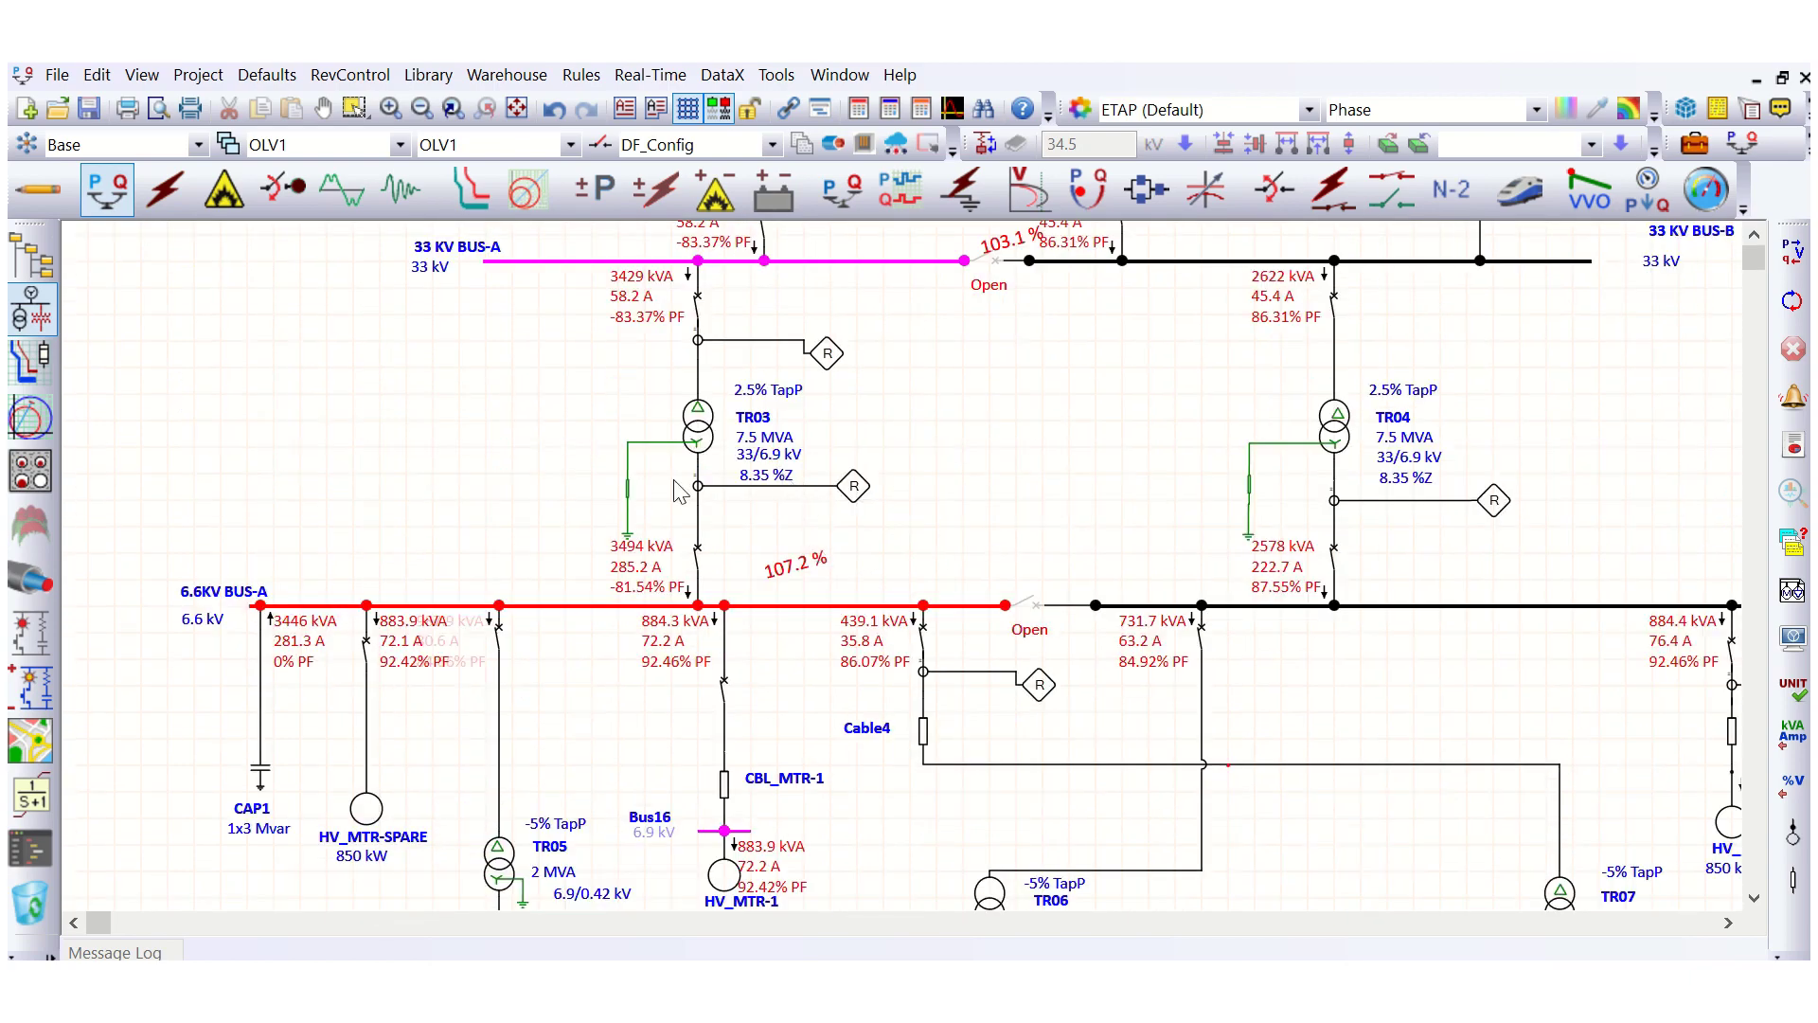
{"action": "scroll", "coordinate": [668, 544], "scroll_direction": "down", "scroll_amount": 2}
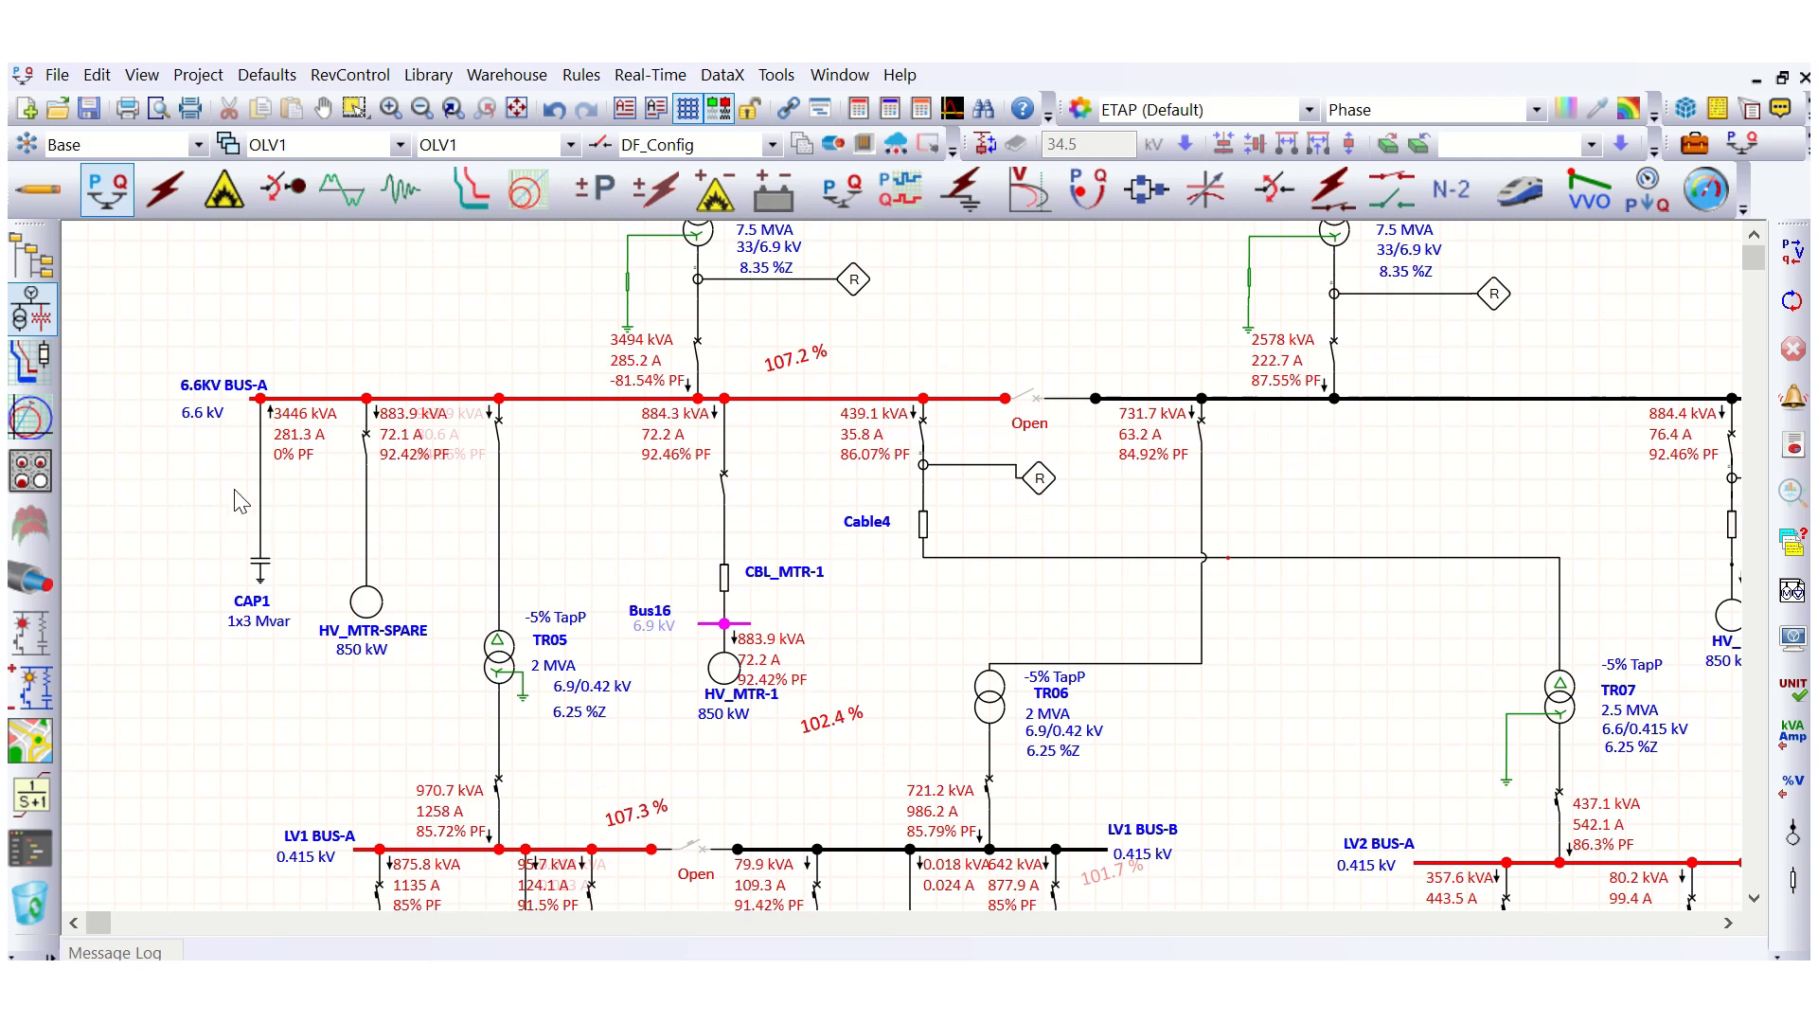
{"action": "scroll", "coordinate": [242, 500], "scroll_direction": "up", "scroll_amount": 2}
{"action": "double_click", "coordinate": [270, 620]}
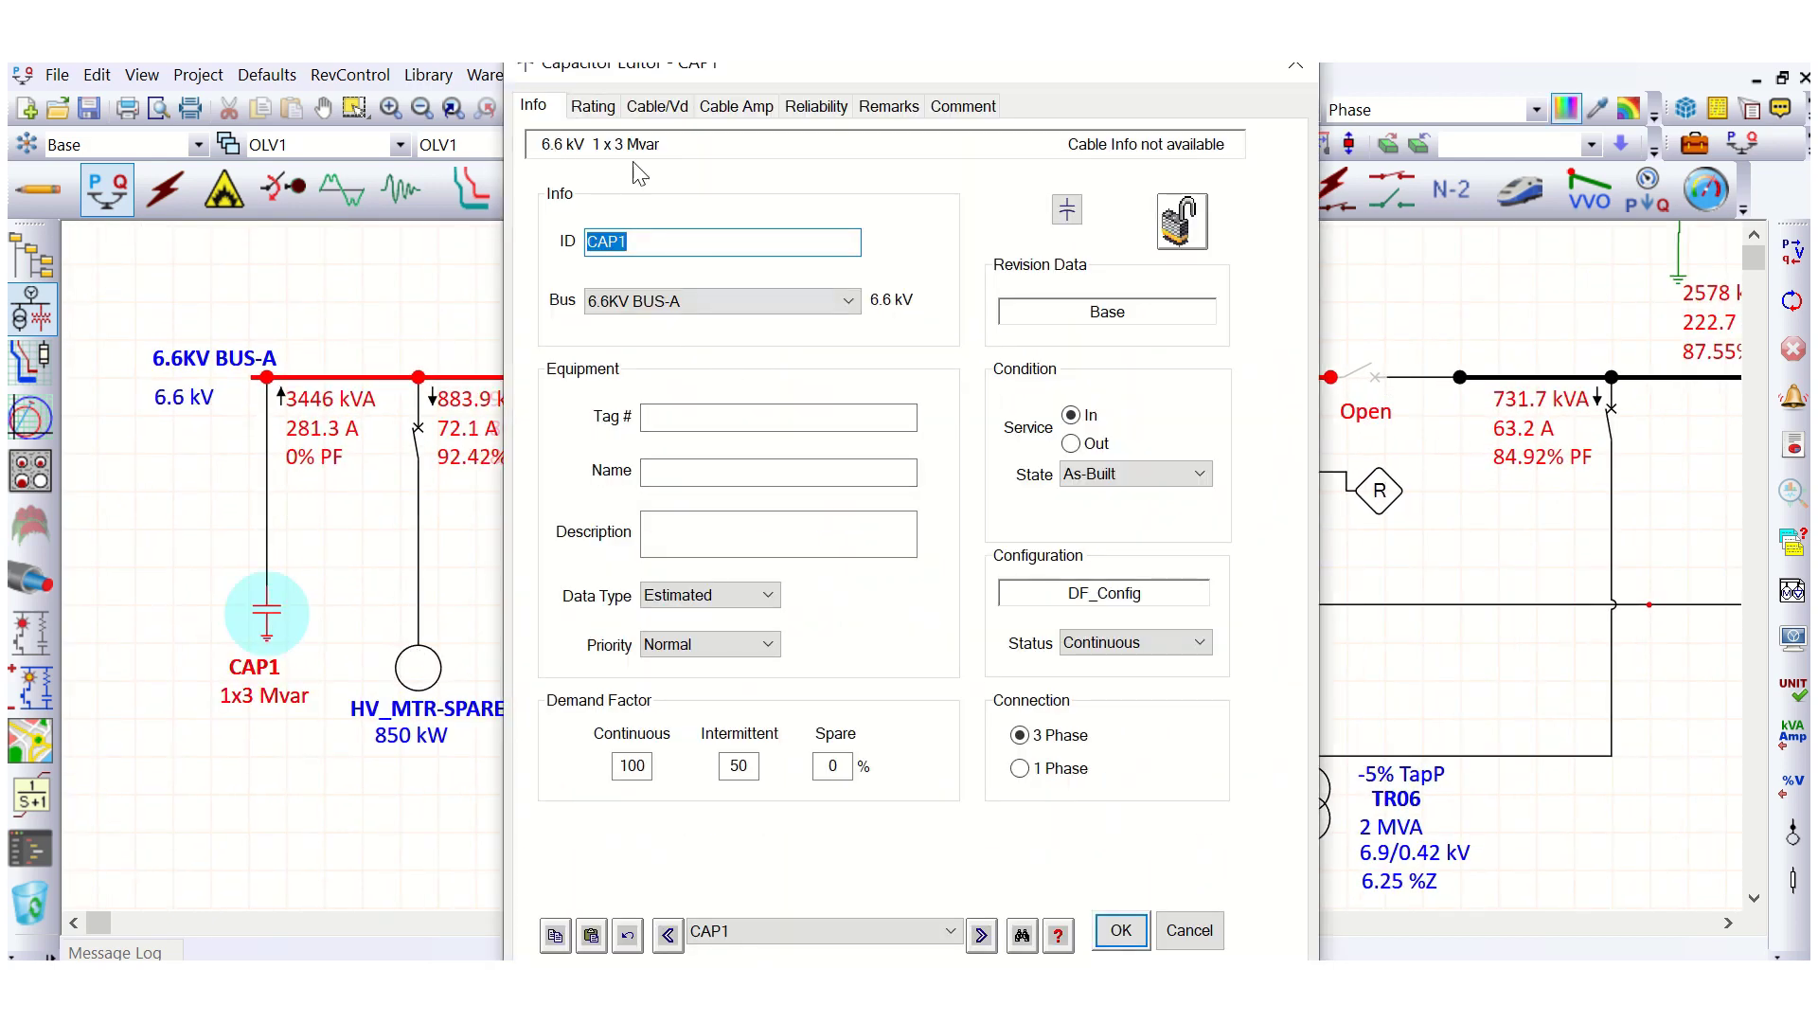
{"action": "left_click", "coordinate": [593, 106]}
{"action": "double_click", "coordinate": [699, 239]}
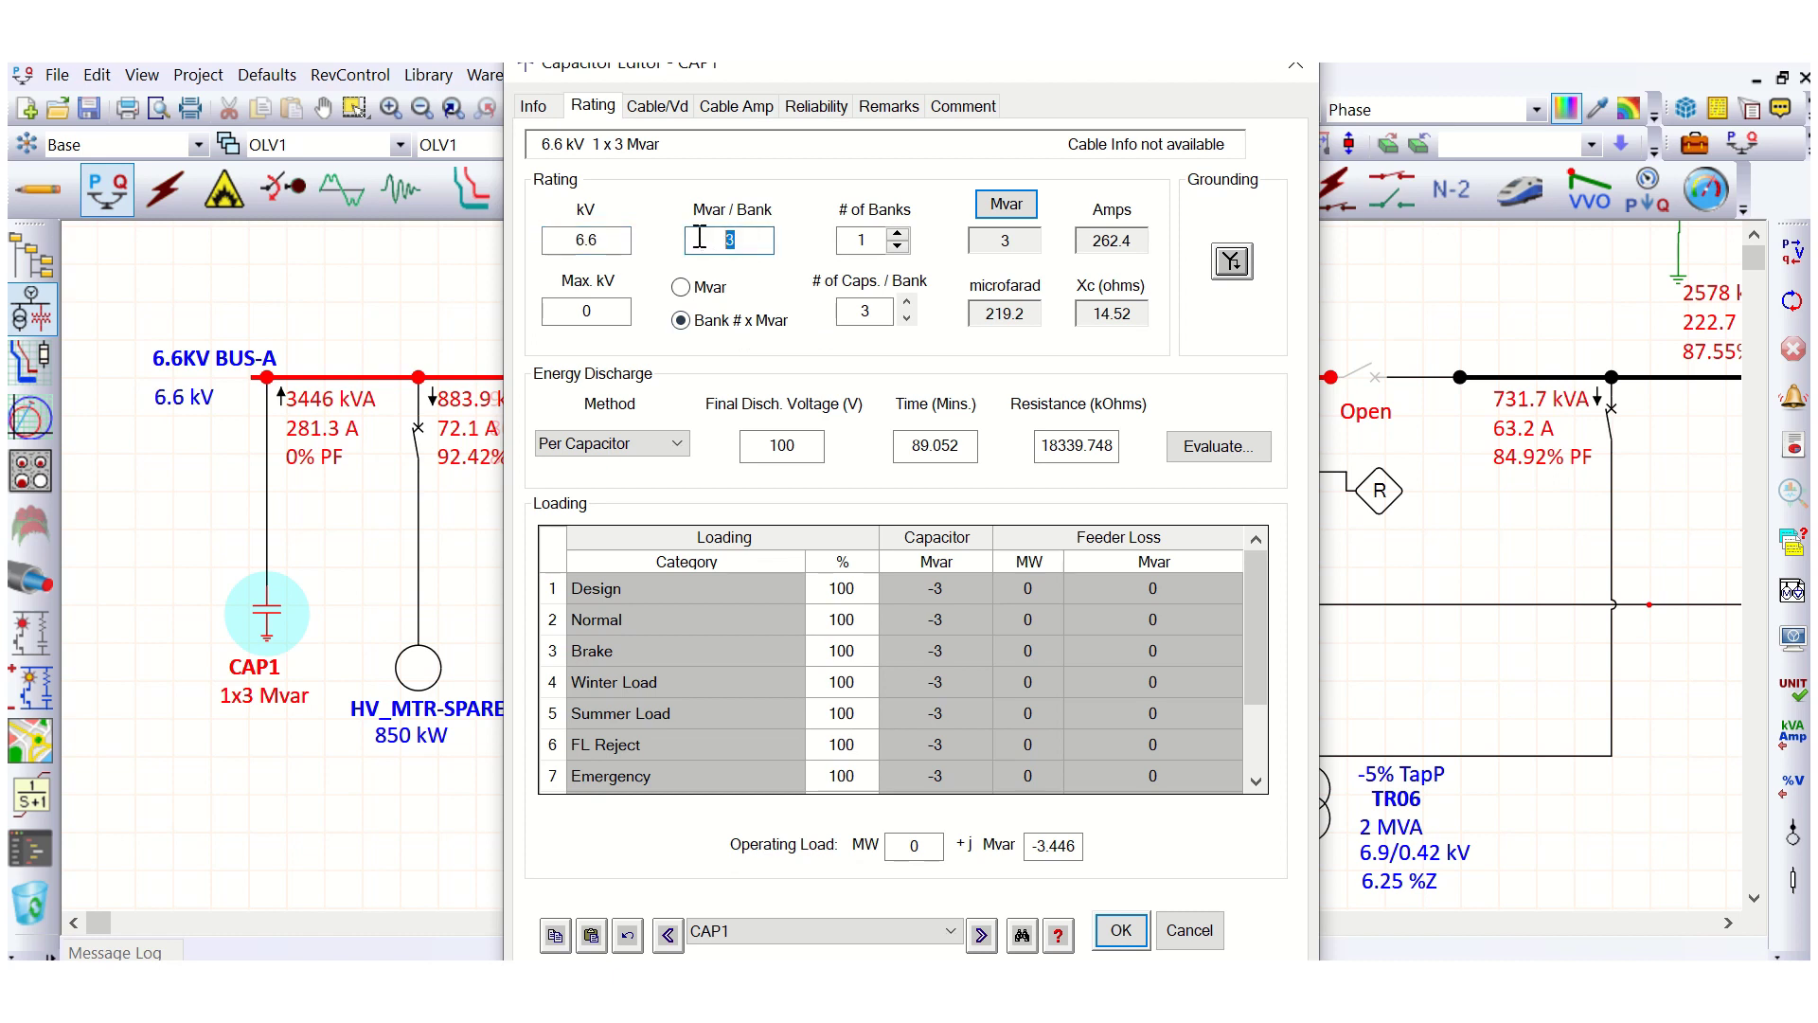
{"action": "type", "text": "1"}
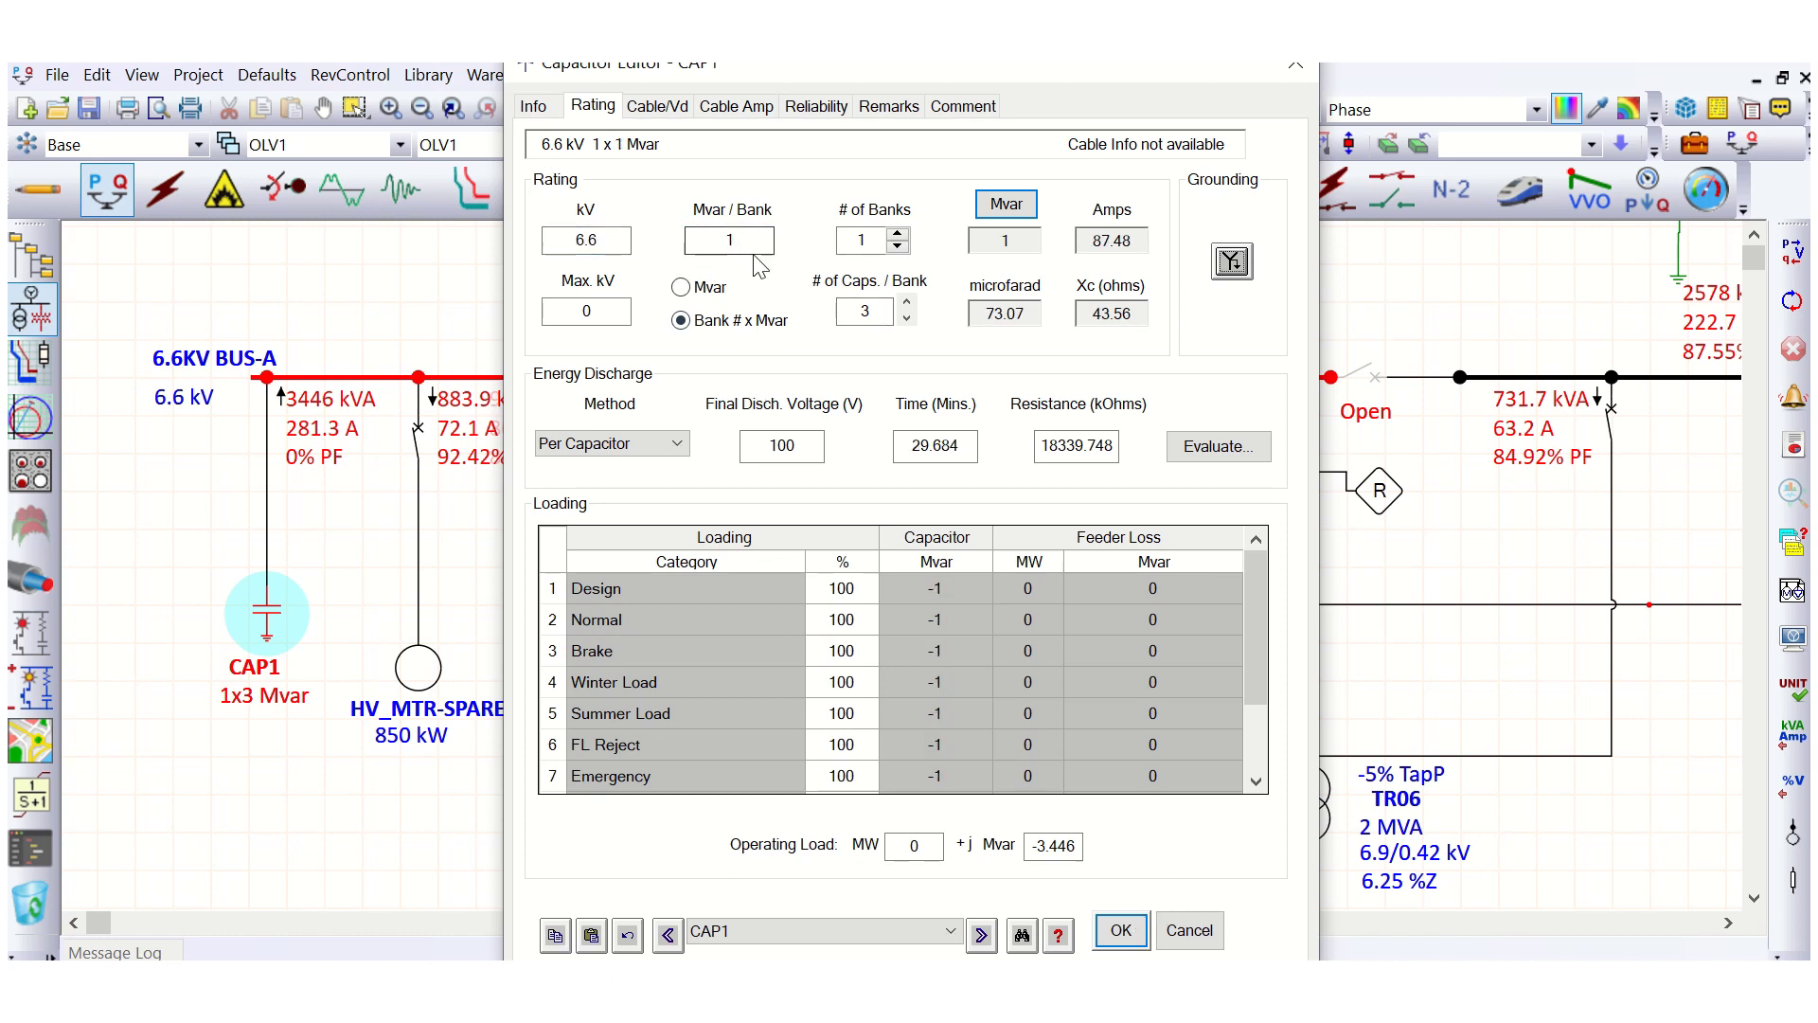
{"action": "left_click", "coordinate": [1119, 929]}
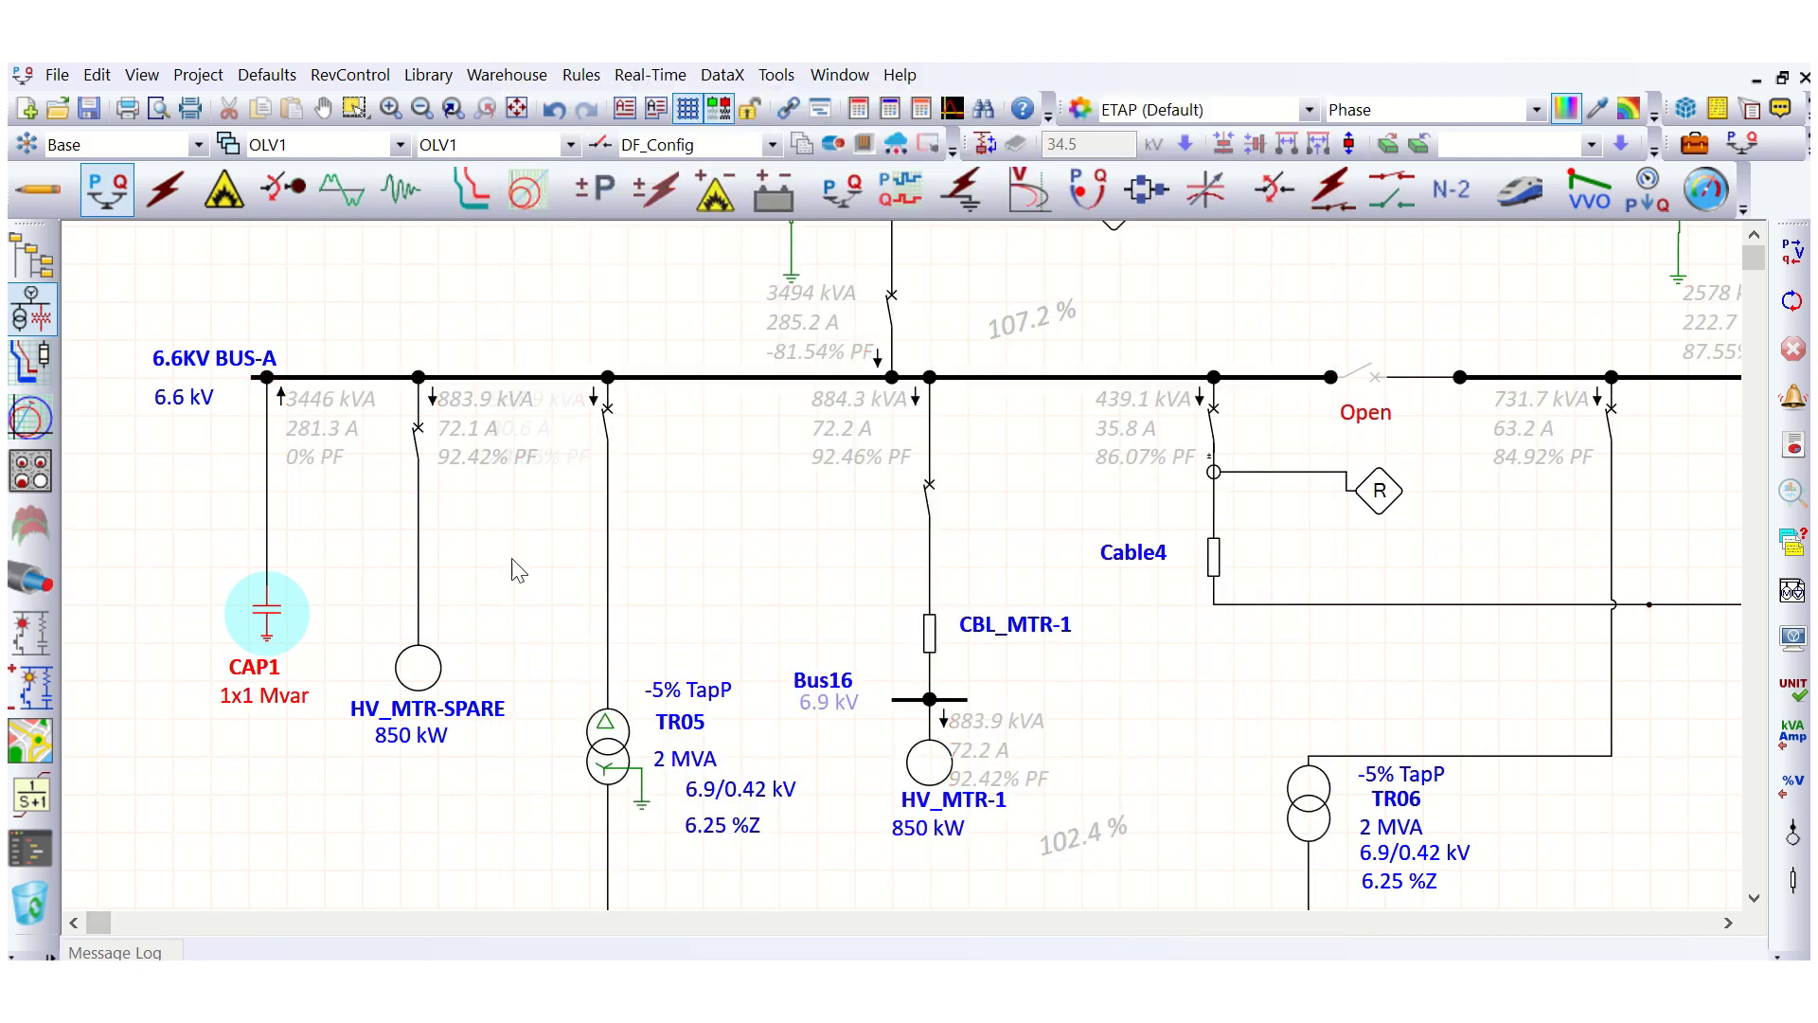
{"action": "left_click", "coordinate": [568, 624]}
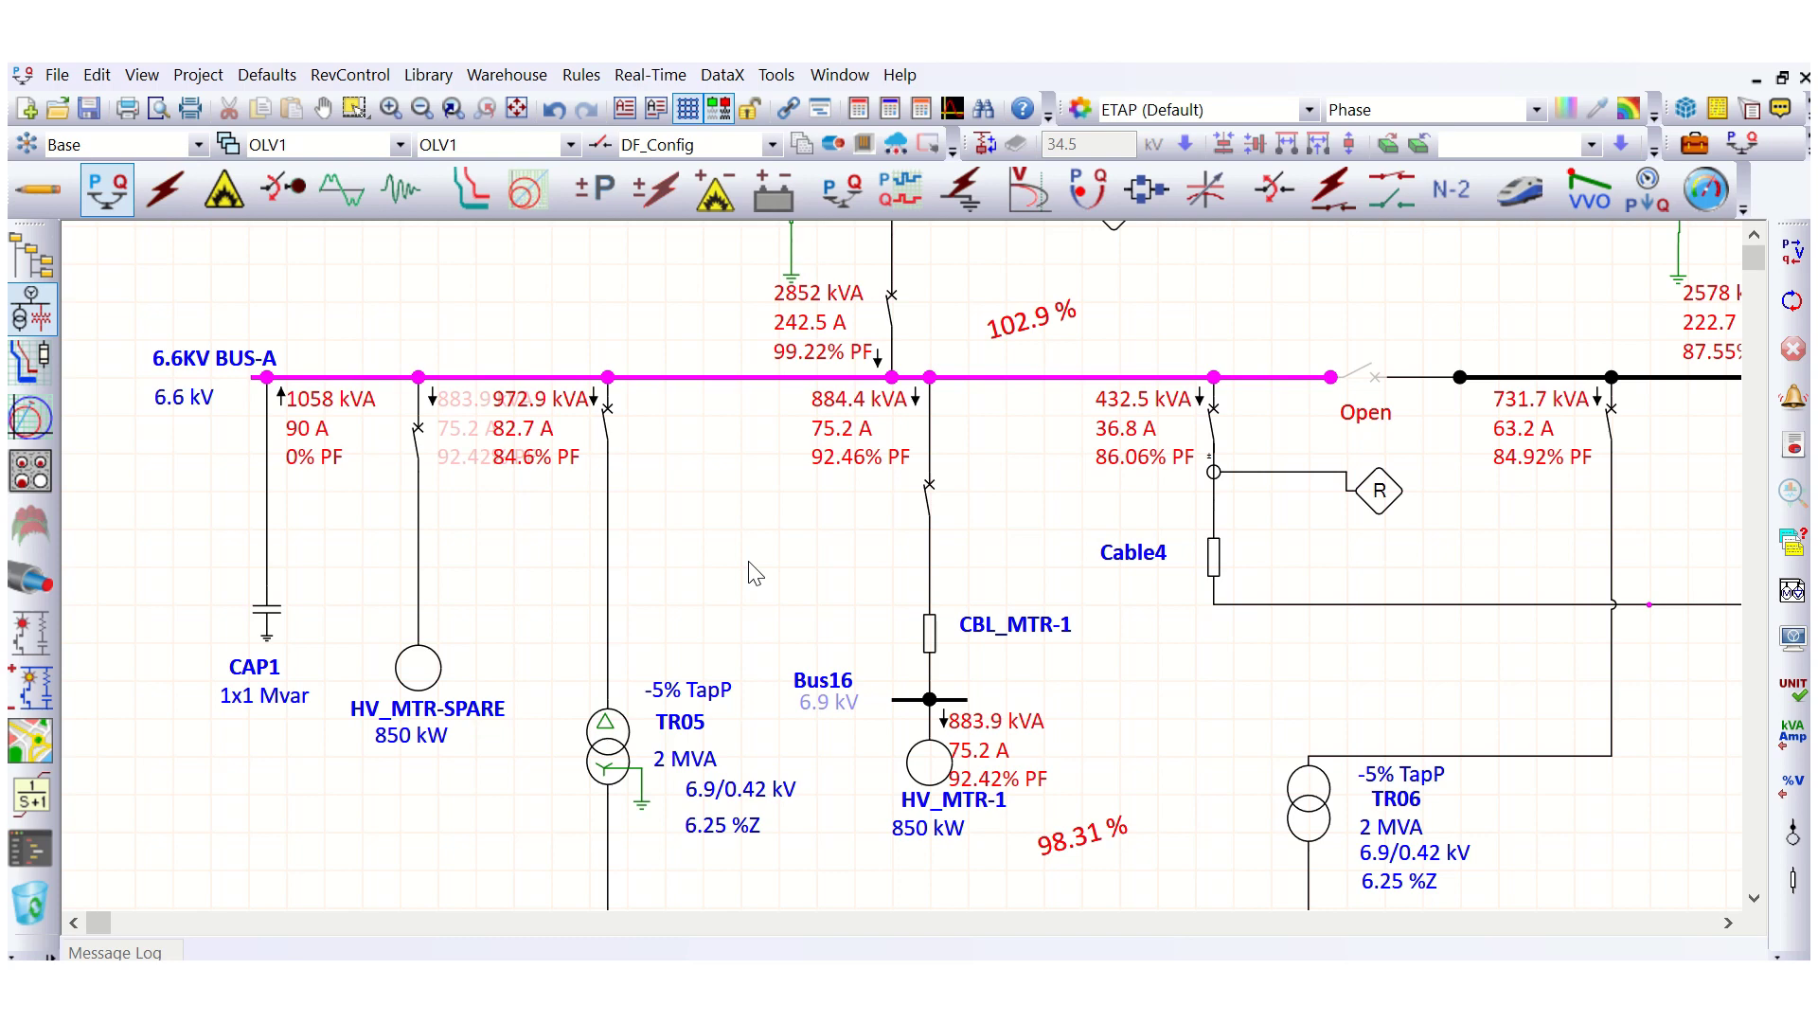
{"action": "scroll", "coordinate": [738, 592], "scroll_direction": "up", "scroll_amount": 1}
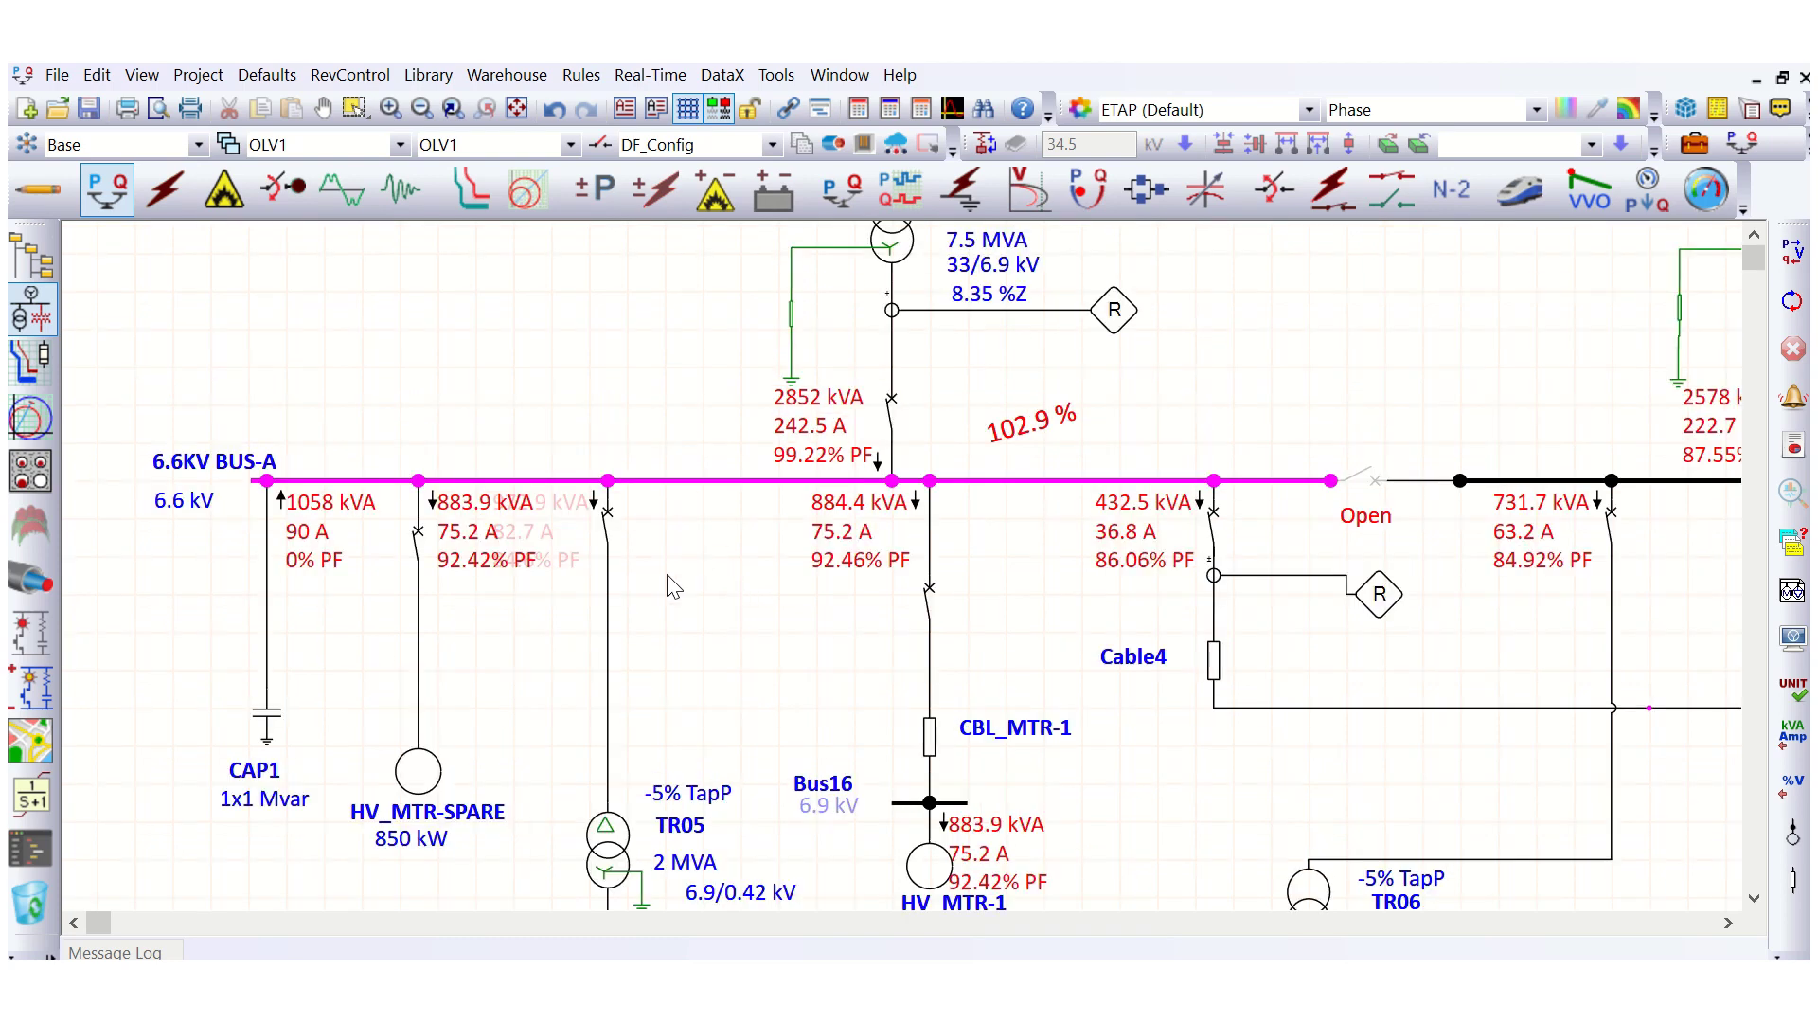
{"action": "scroll", "coordinate": [582, 625], "scroll_direction": "down", "scroll_amount": 2}
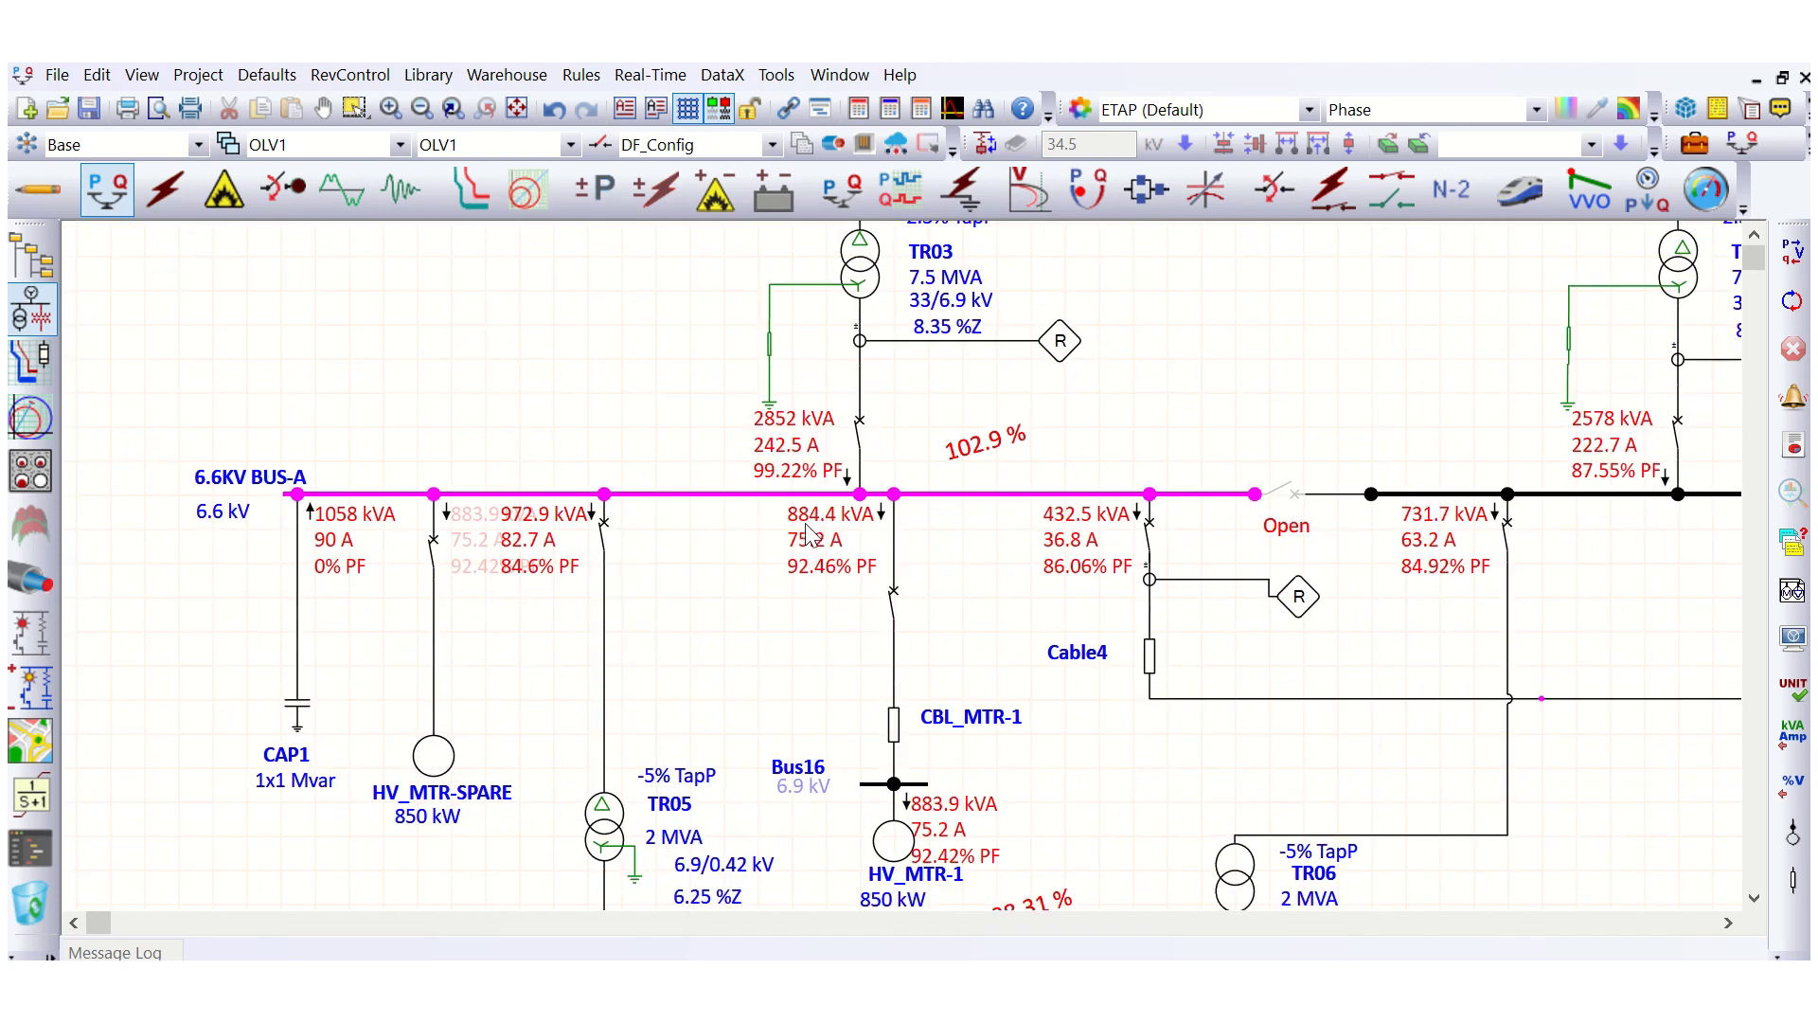
{"action": "scroll", "coordinate": [808, 533], "scroll_direction": "up", "scroll_amount": 1}
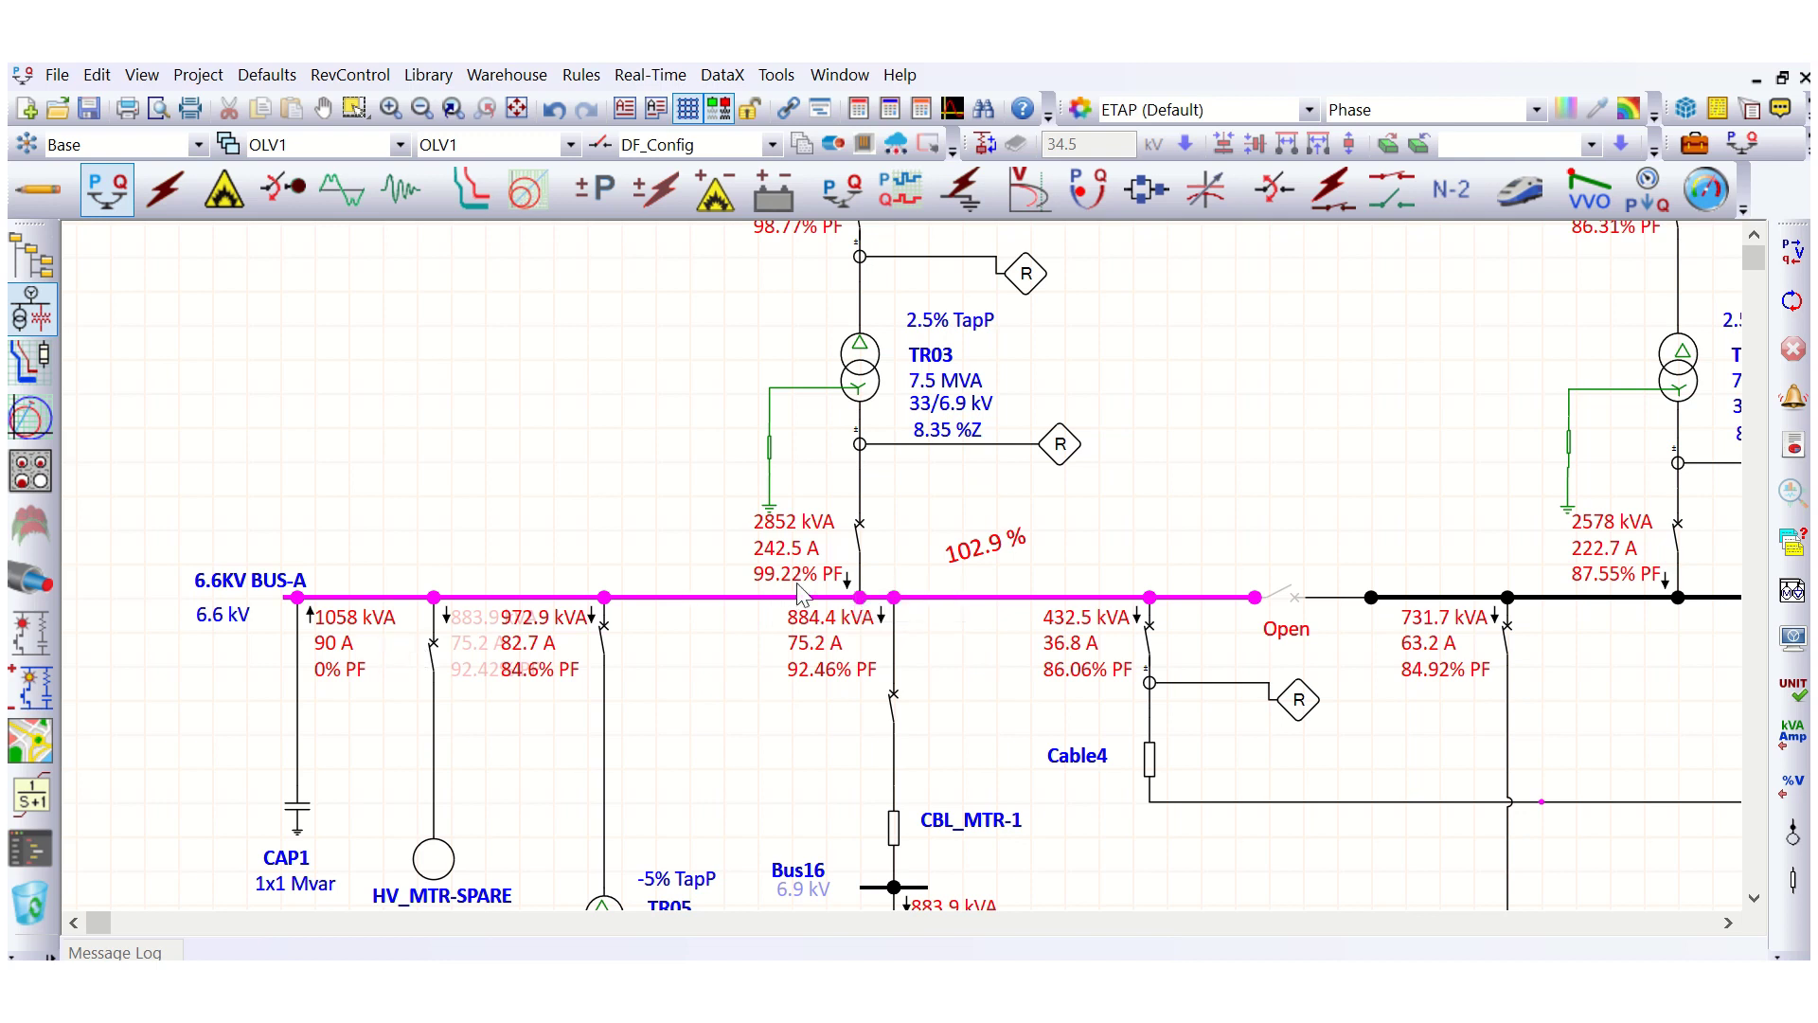
{"action": "key", "text": "alt+Tab"}
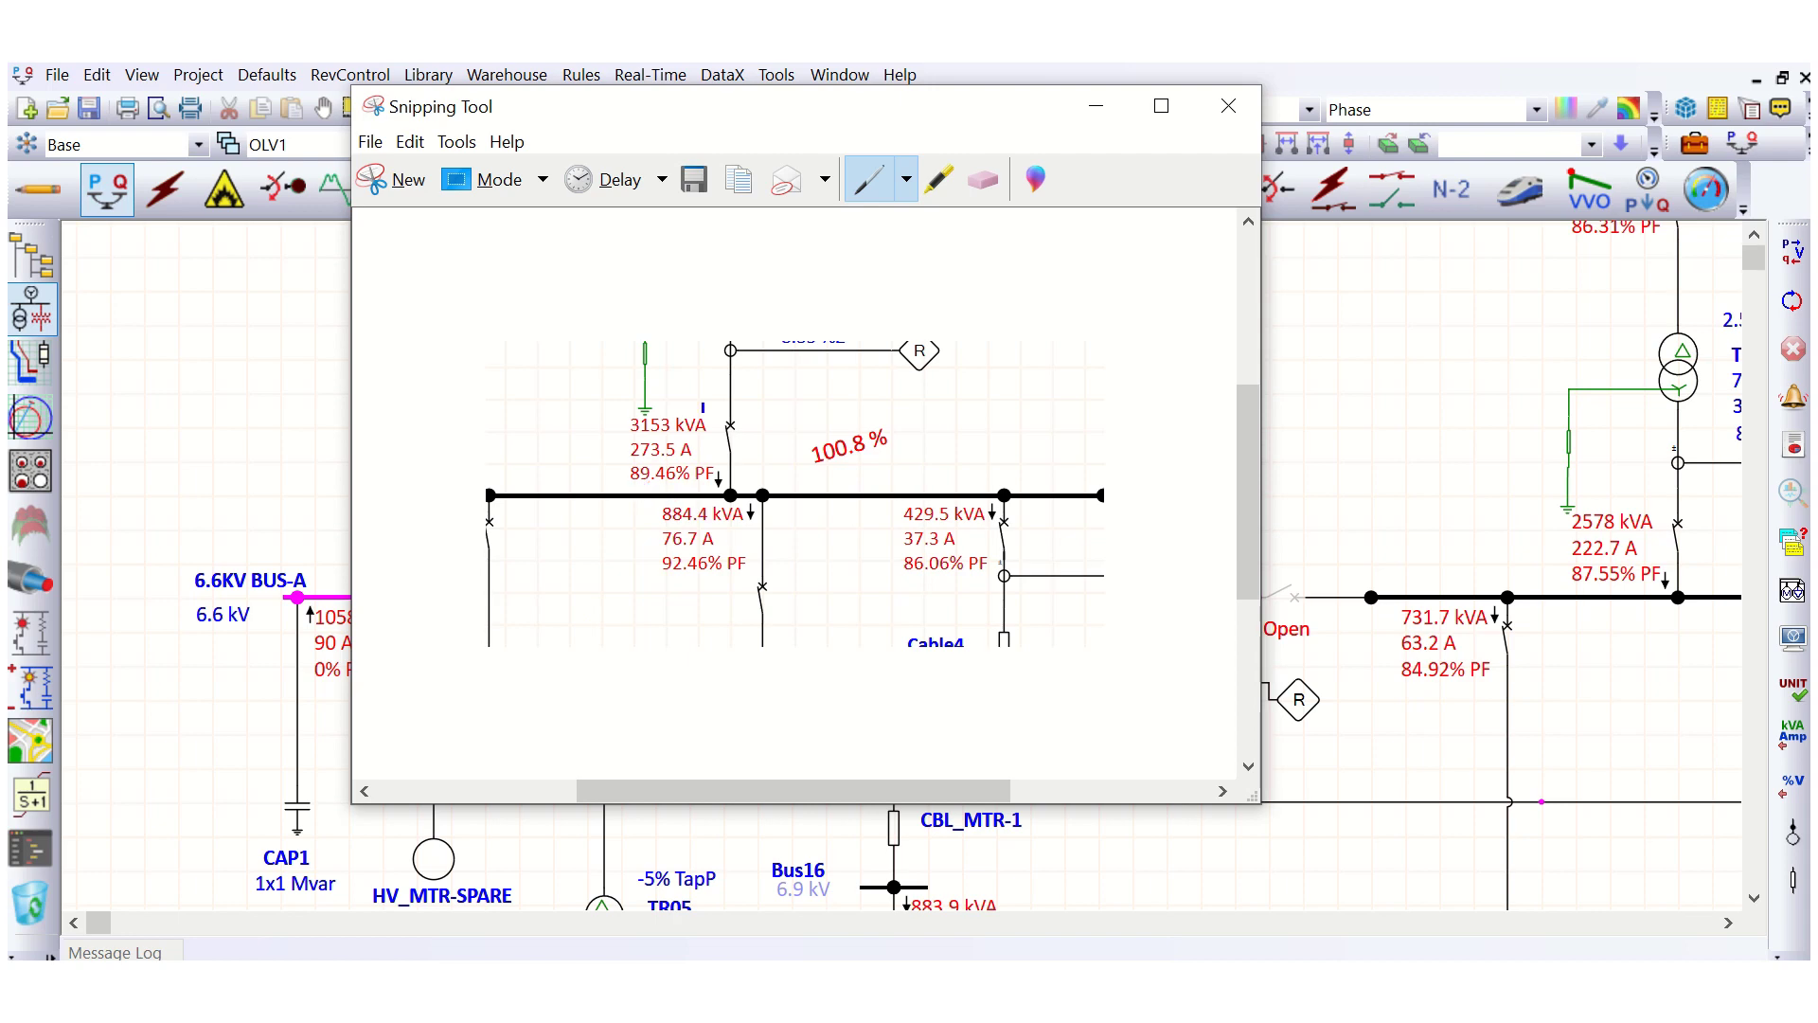
{"action": "left_click_drag", "start_coordinate": [690, 111], "coordinate": [1295, 122]}
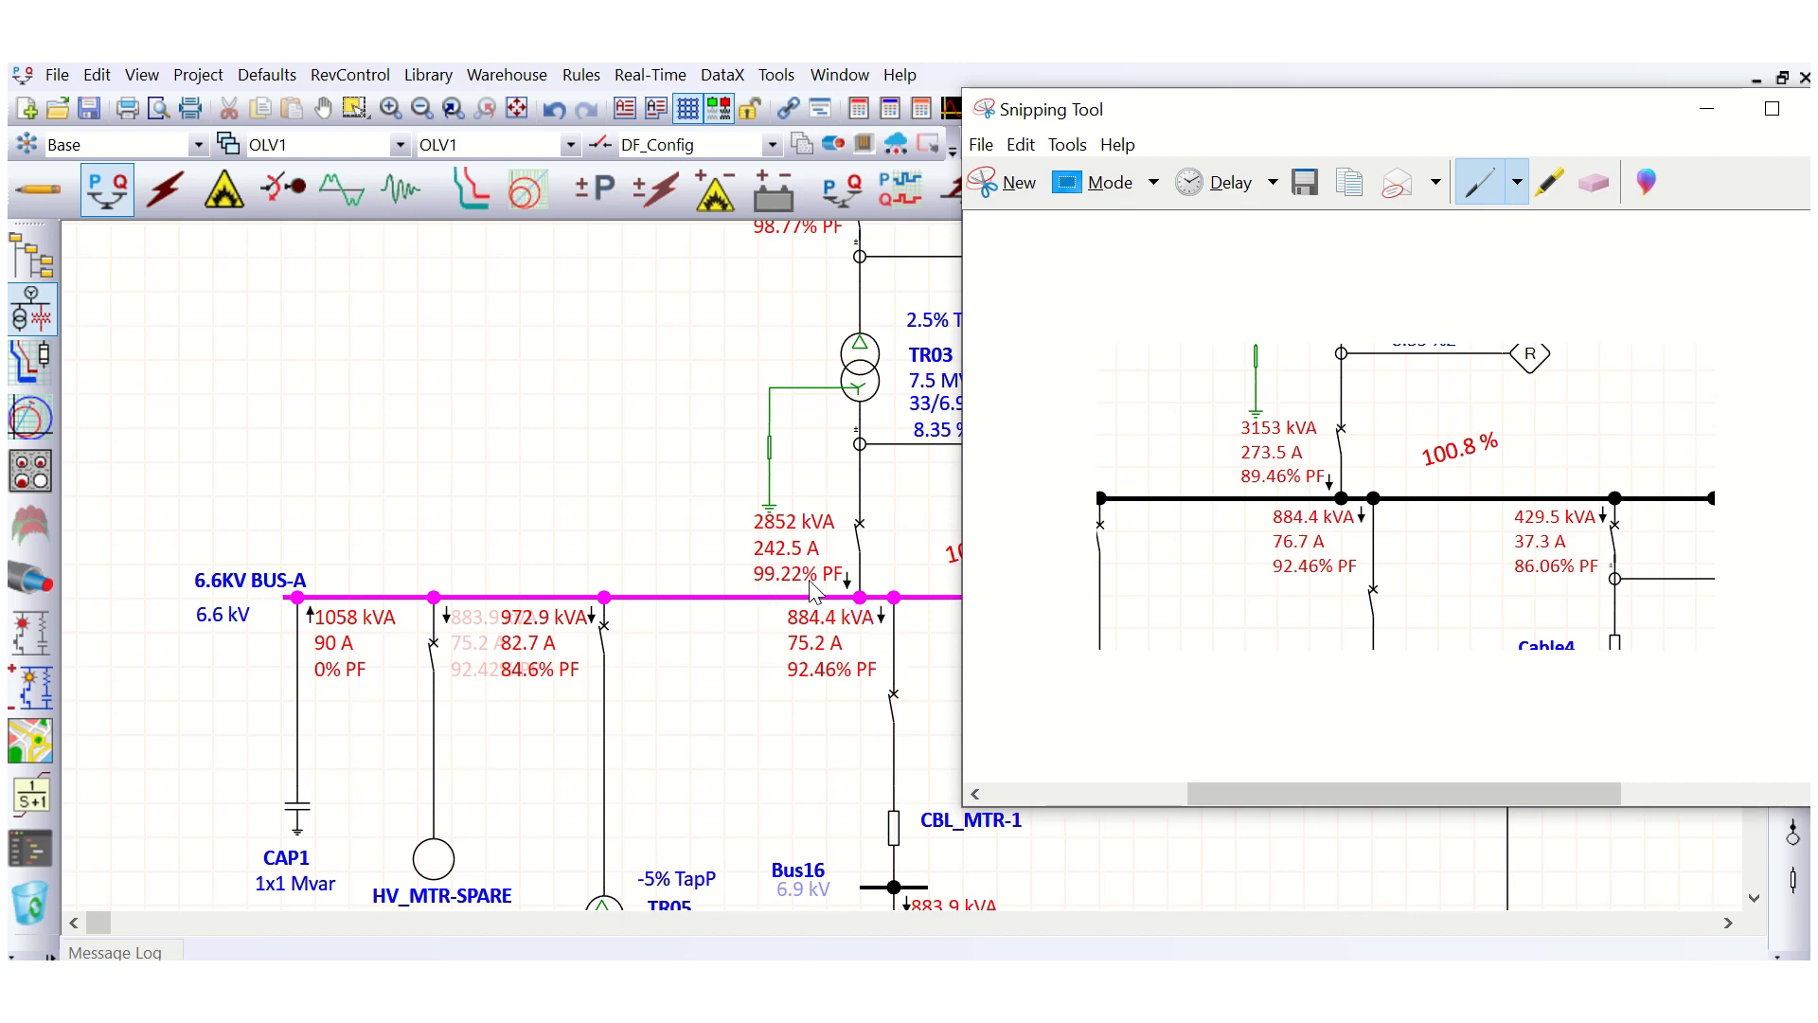
{"action": "left_click", "coordinate": [555, 466]}
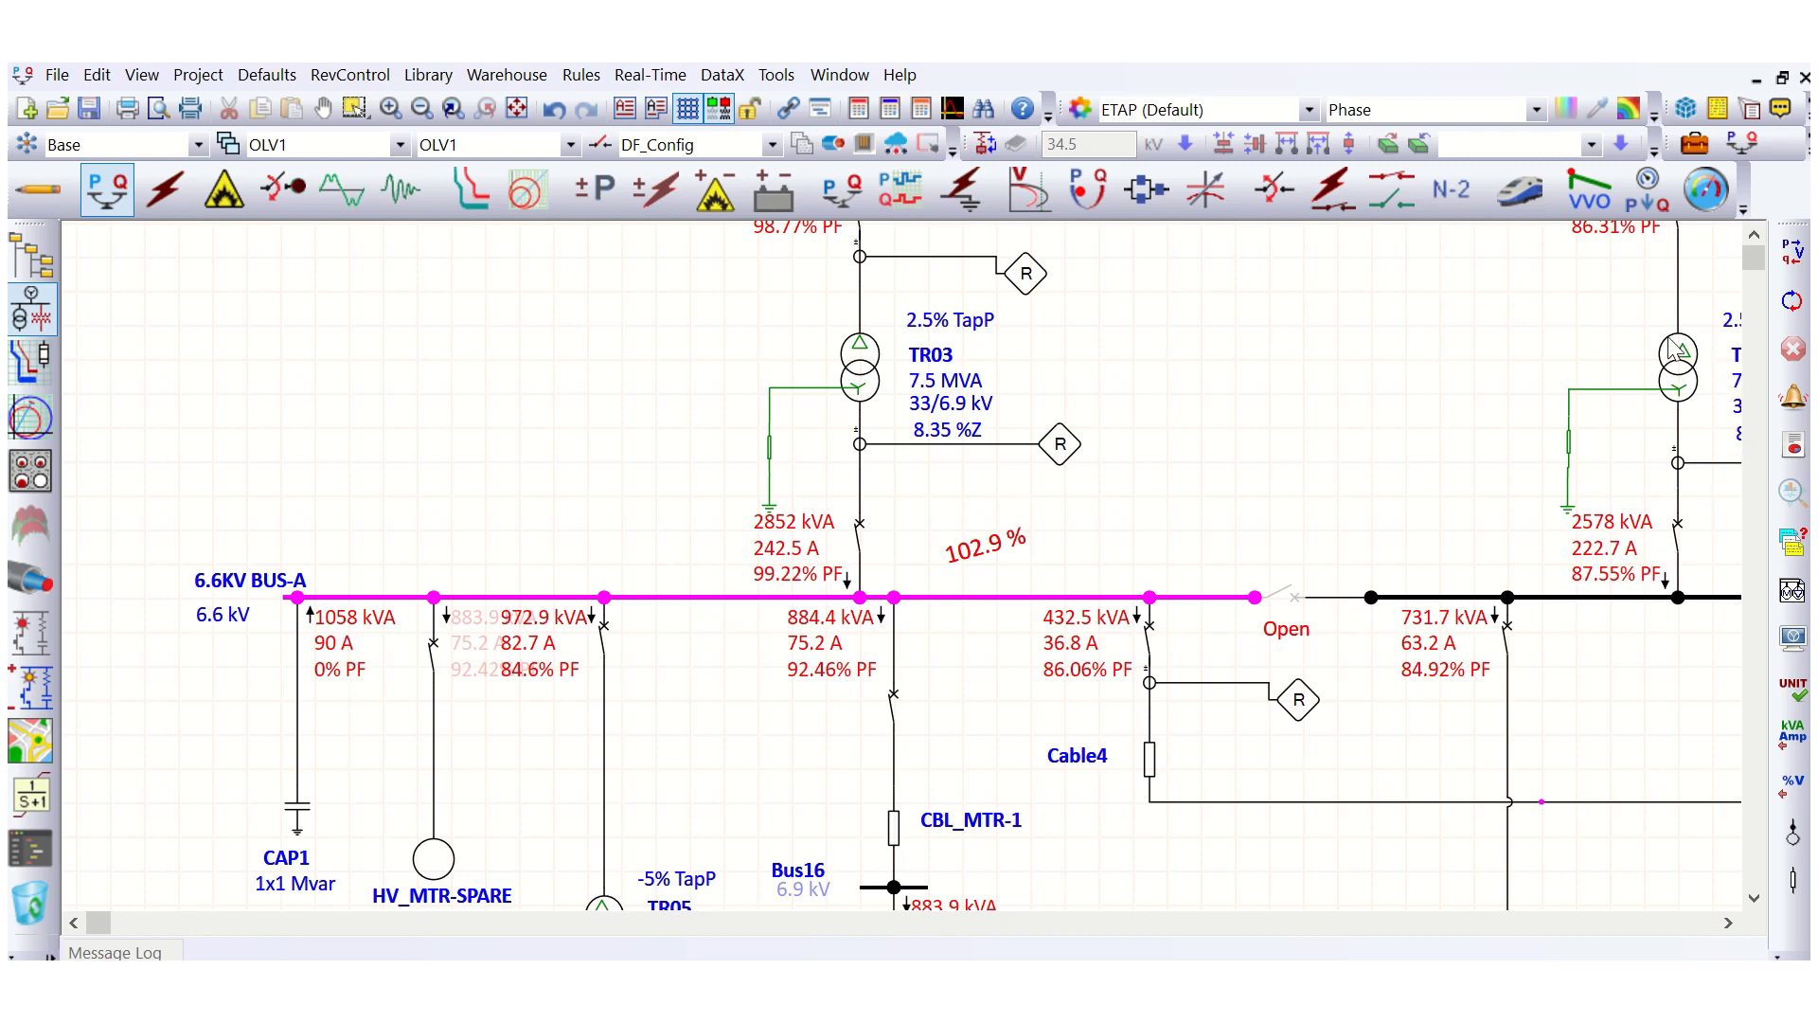
- Show power flows as kW + jkvar, with TR03 at 2830 kW and 355.1 kvar
{"action": "left_click", "coordinate": [1792, 637]}
{"action": "left_click", "coordinate": [962, 259]}
{"action": "left_click", "coordinate": [952, 951]}
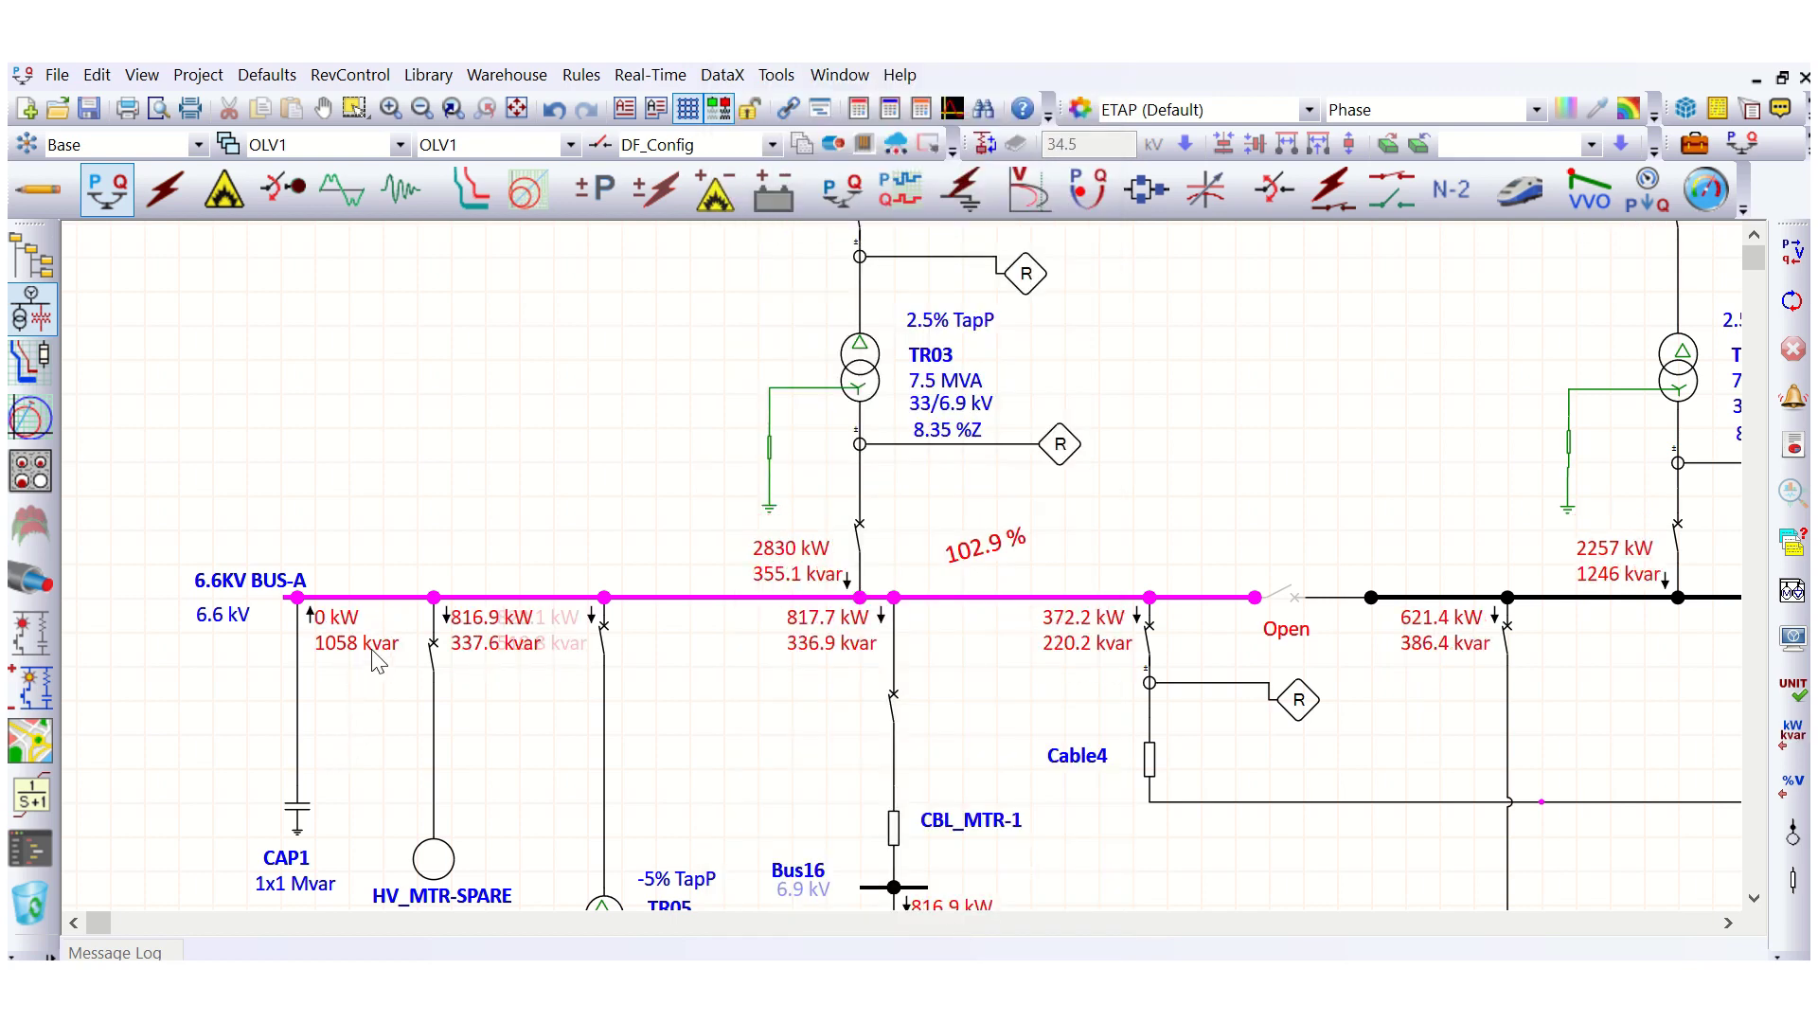
- Review CAP1's rating and operating Mvar, then cancel without changes
{"action": "double_click", "coordinate": [297, 816]}
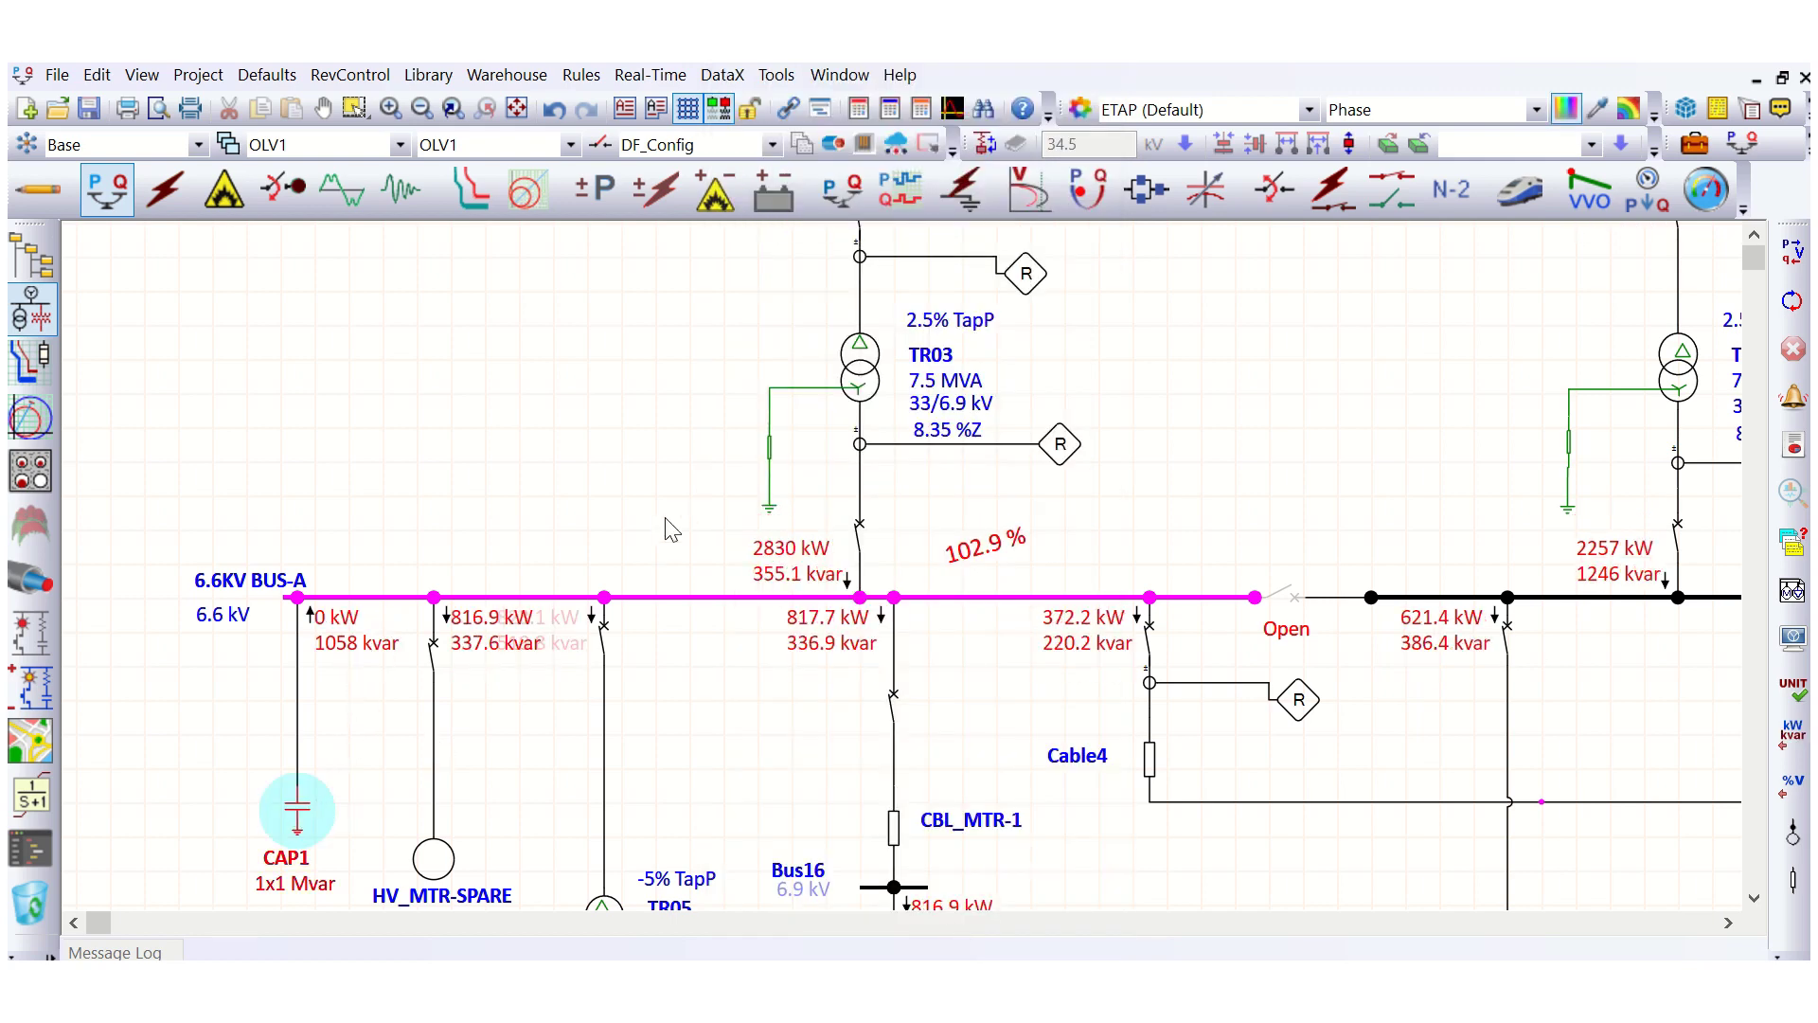
{"action": "left_click", "coordinate": [593, 107]}
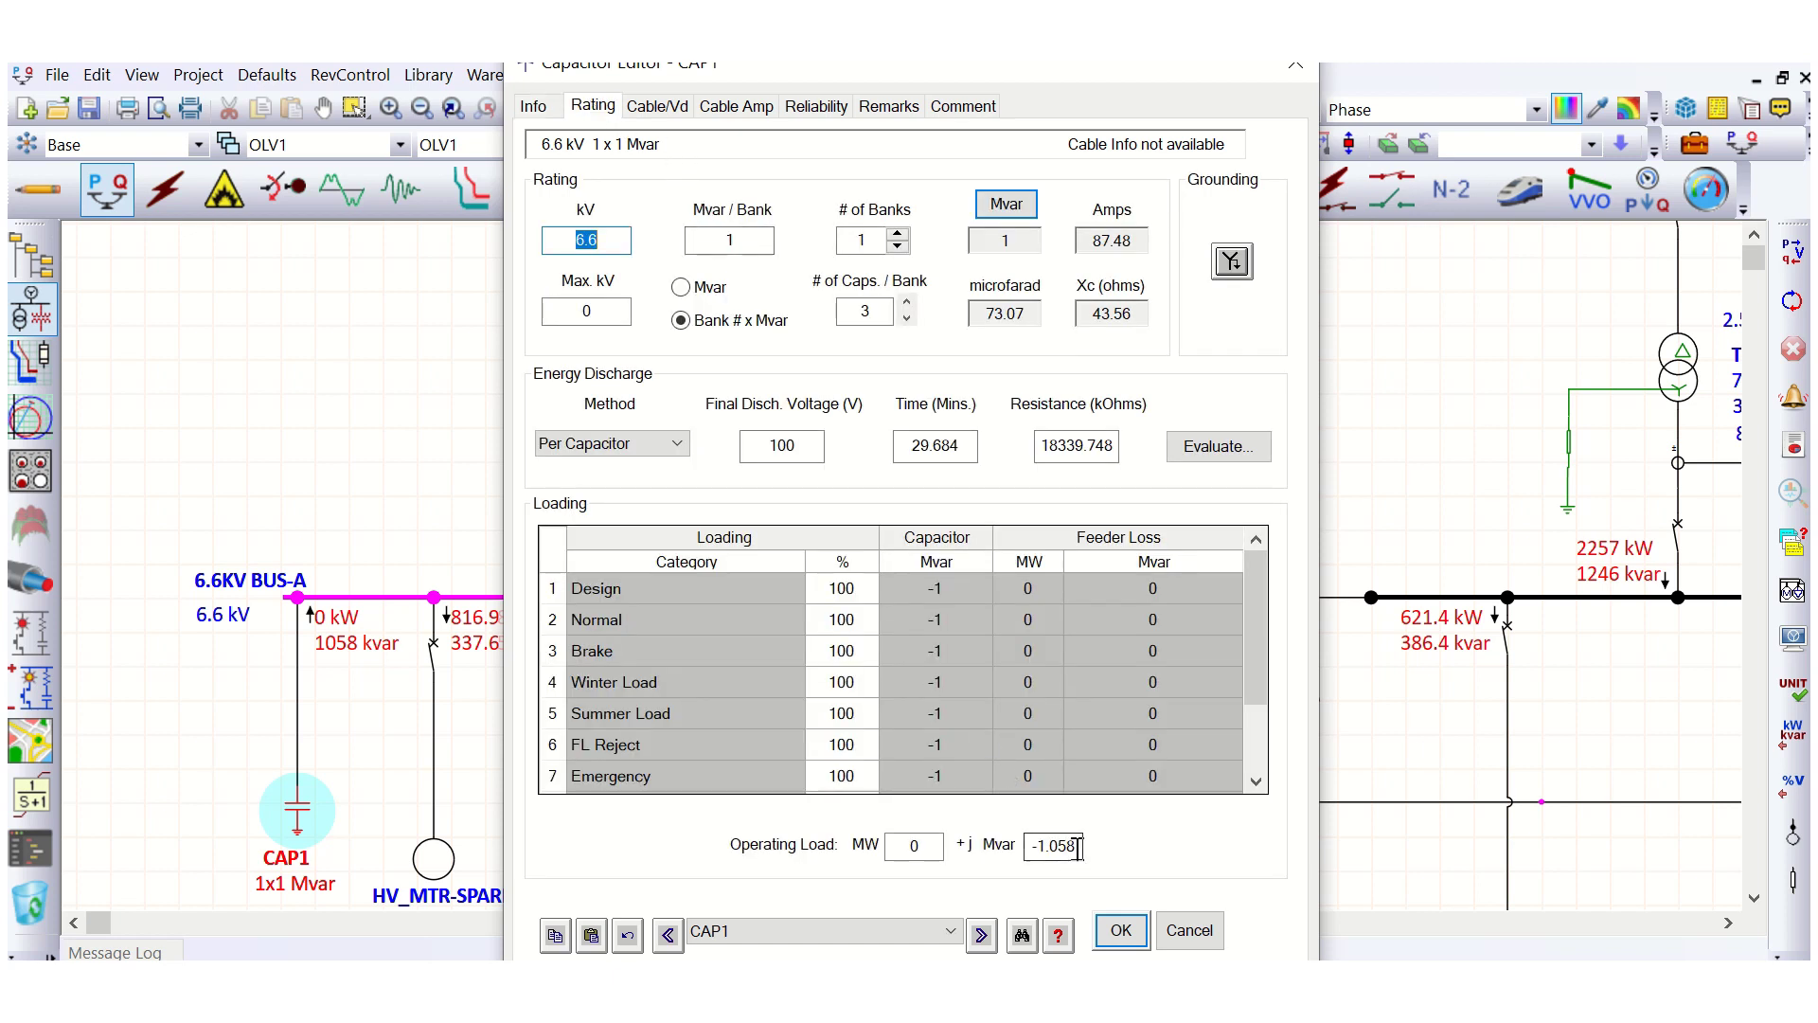
{"action": "left_click_drag", "start_coordinate": [1081, 845], "coordinate": [1034, 845]}
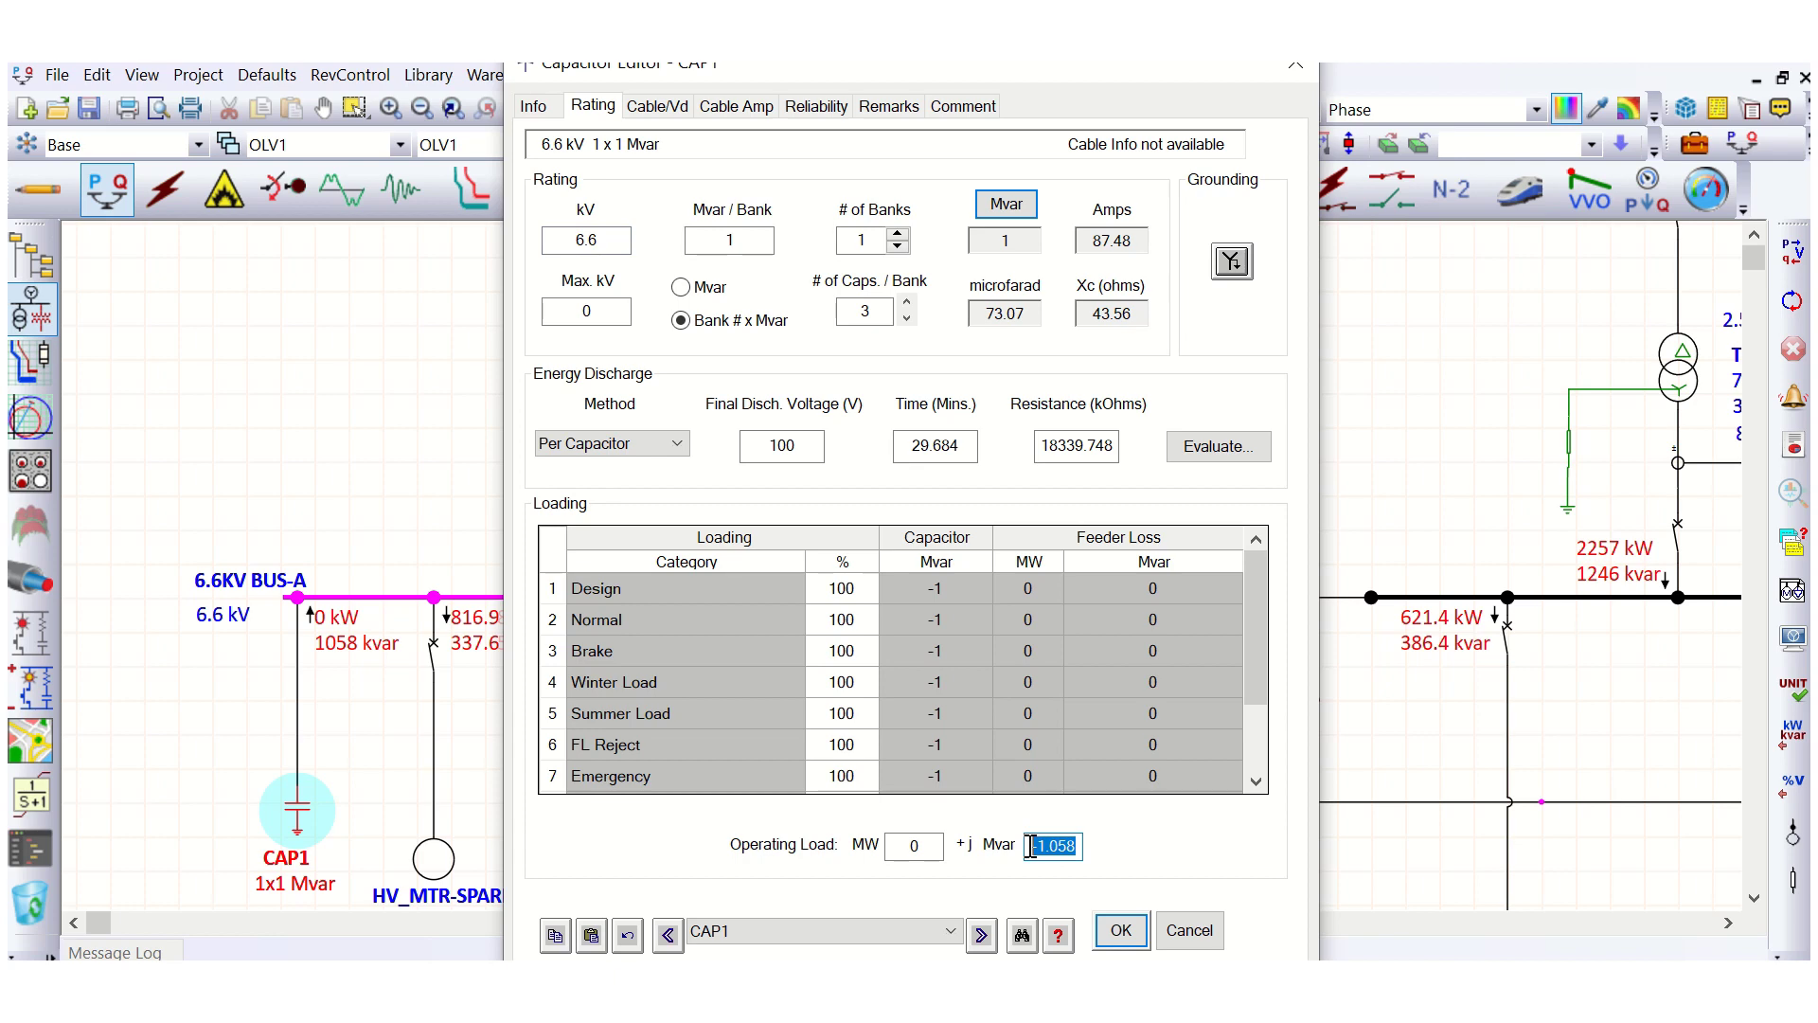
{"action": "left_click", "coordinate": [1075, 845]}
{"action": "left_click", "coordinate": [1190, 930]}
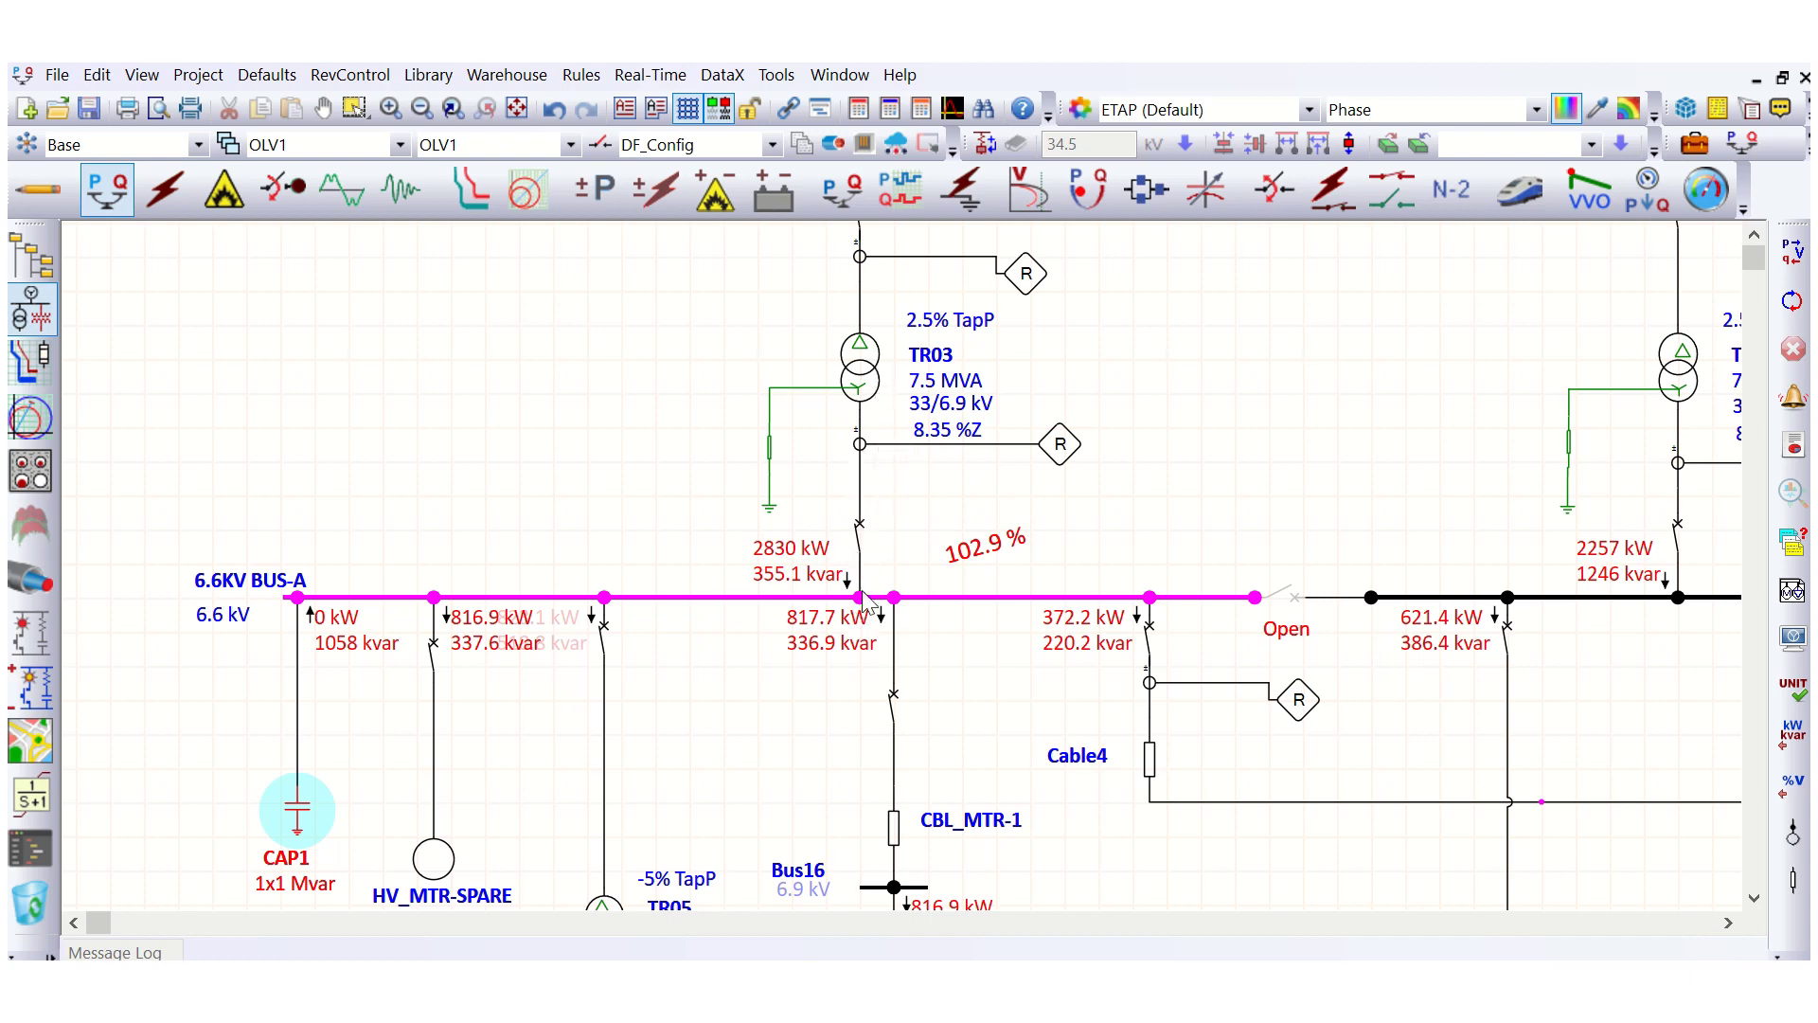
- Select CAP1 on the 6.6 kV bus and open the load-flow Display Options
{"action": "scroll", "coordinate": [857, 591], "scroll_direction": "down", "scroll_amount": 2}
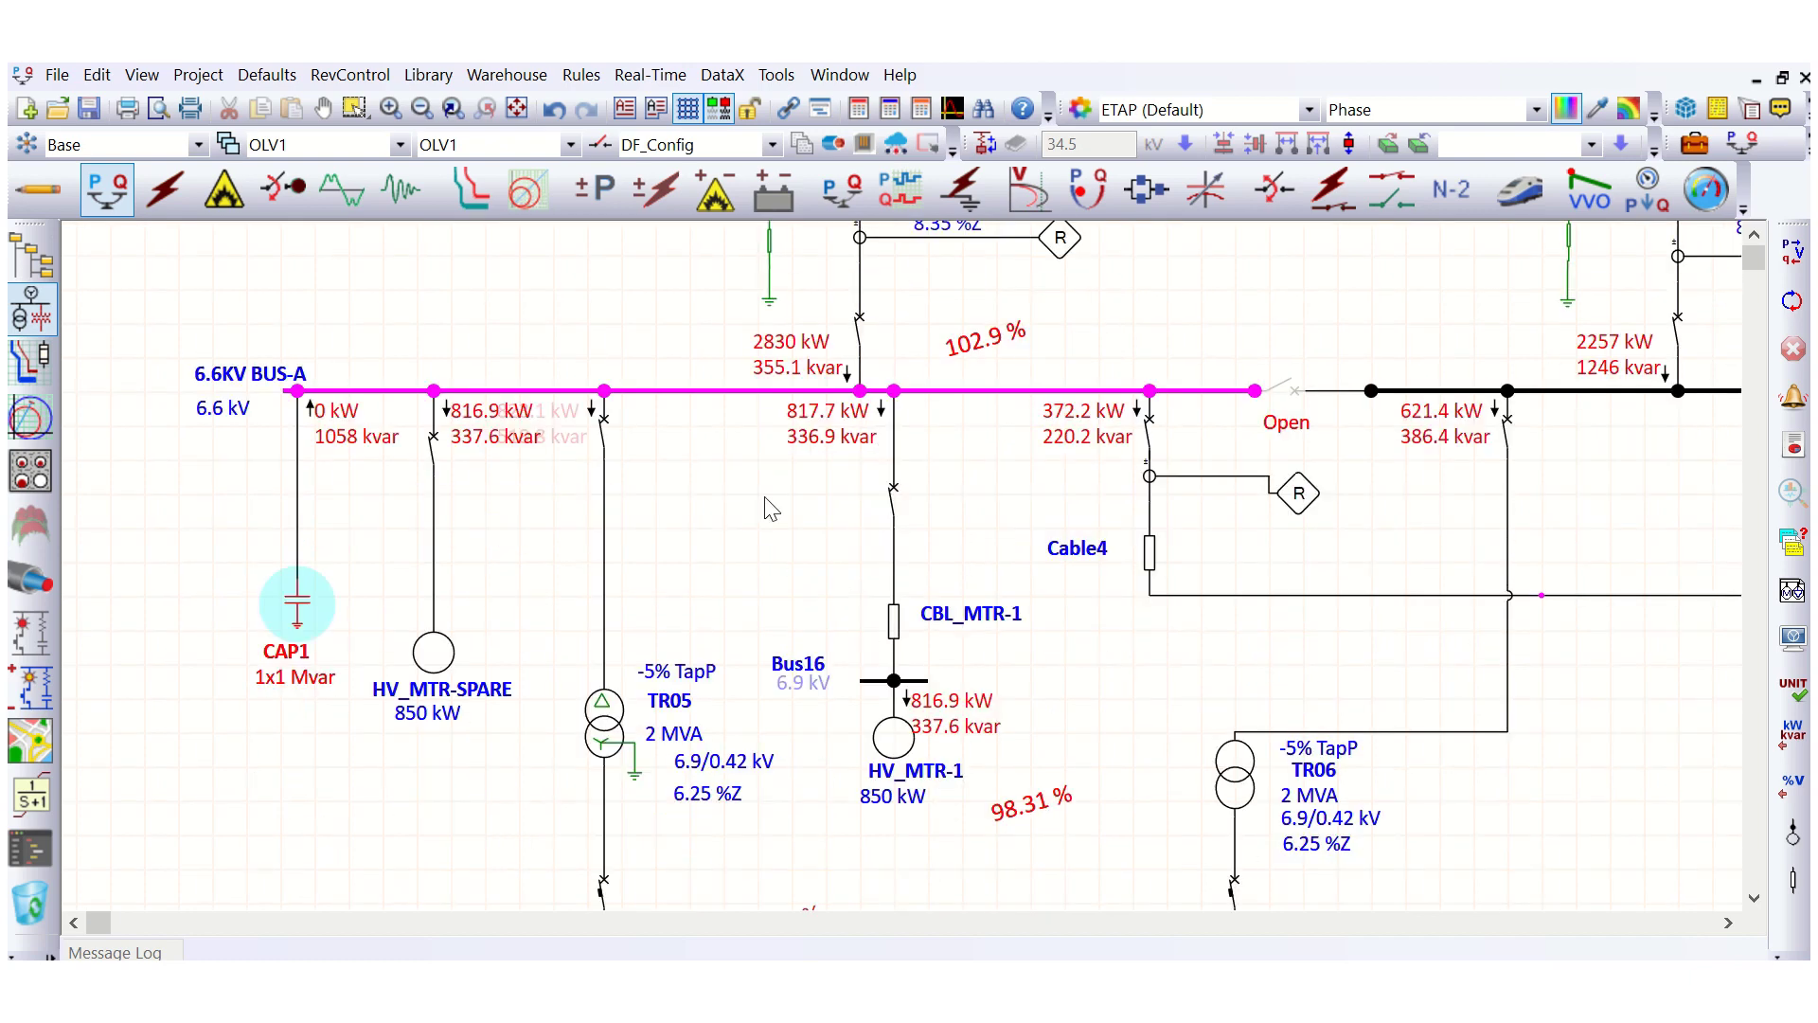
{"action": "scroll", "coordinate": [511, 564], "scroll_direction": "down", "scroll_amount": 1}
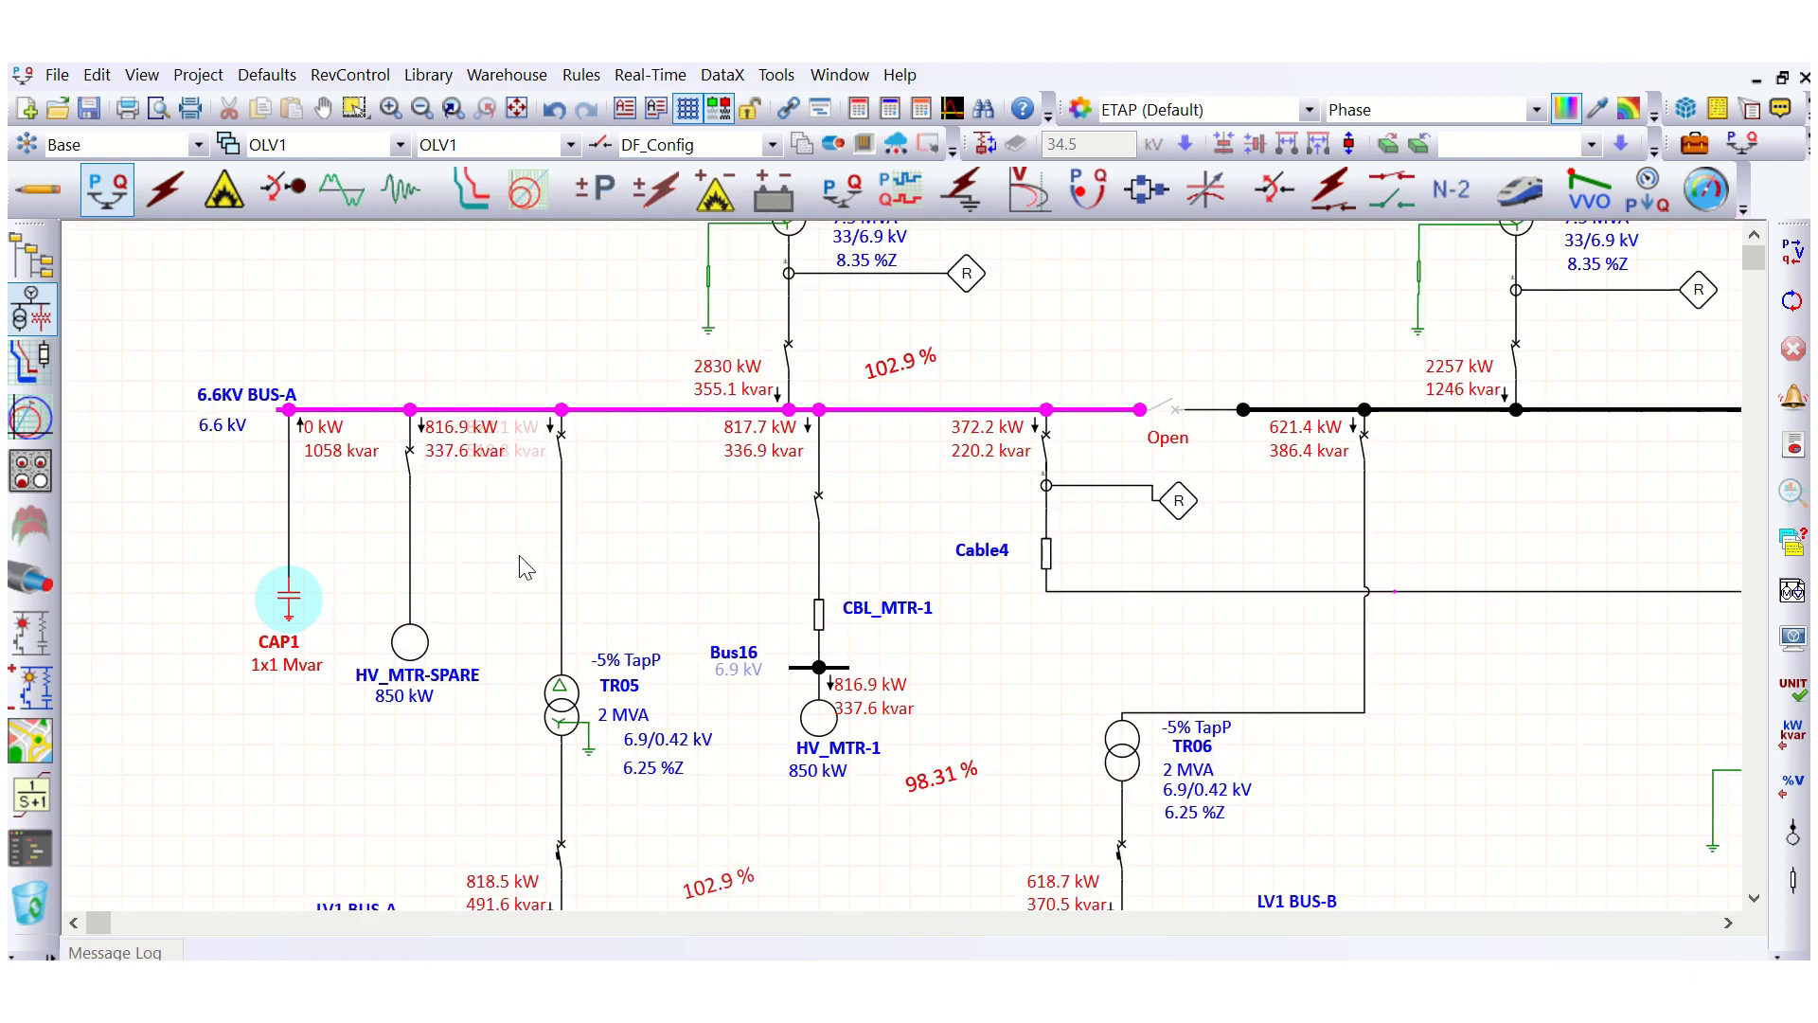
{"action": "scroll", "coordinate": [527, 566], "scroll_direction": "down", "scroll_amount": 1}
{"action": "scroll", "coordinate": [611, 672], "scroll_direction": "down", "scroll_amount": 1}
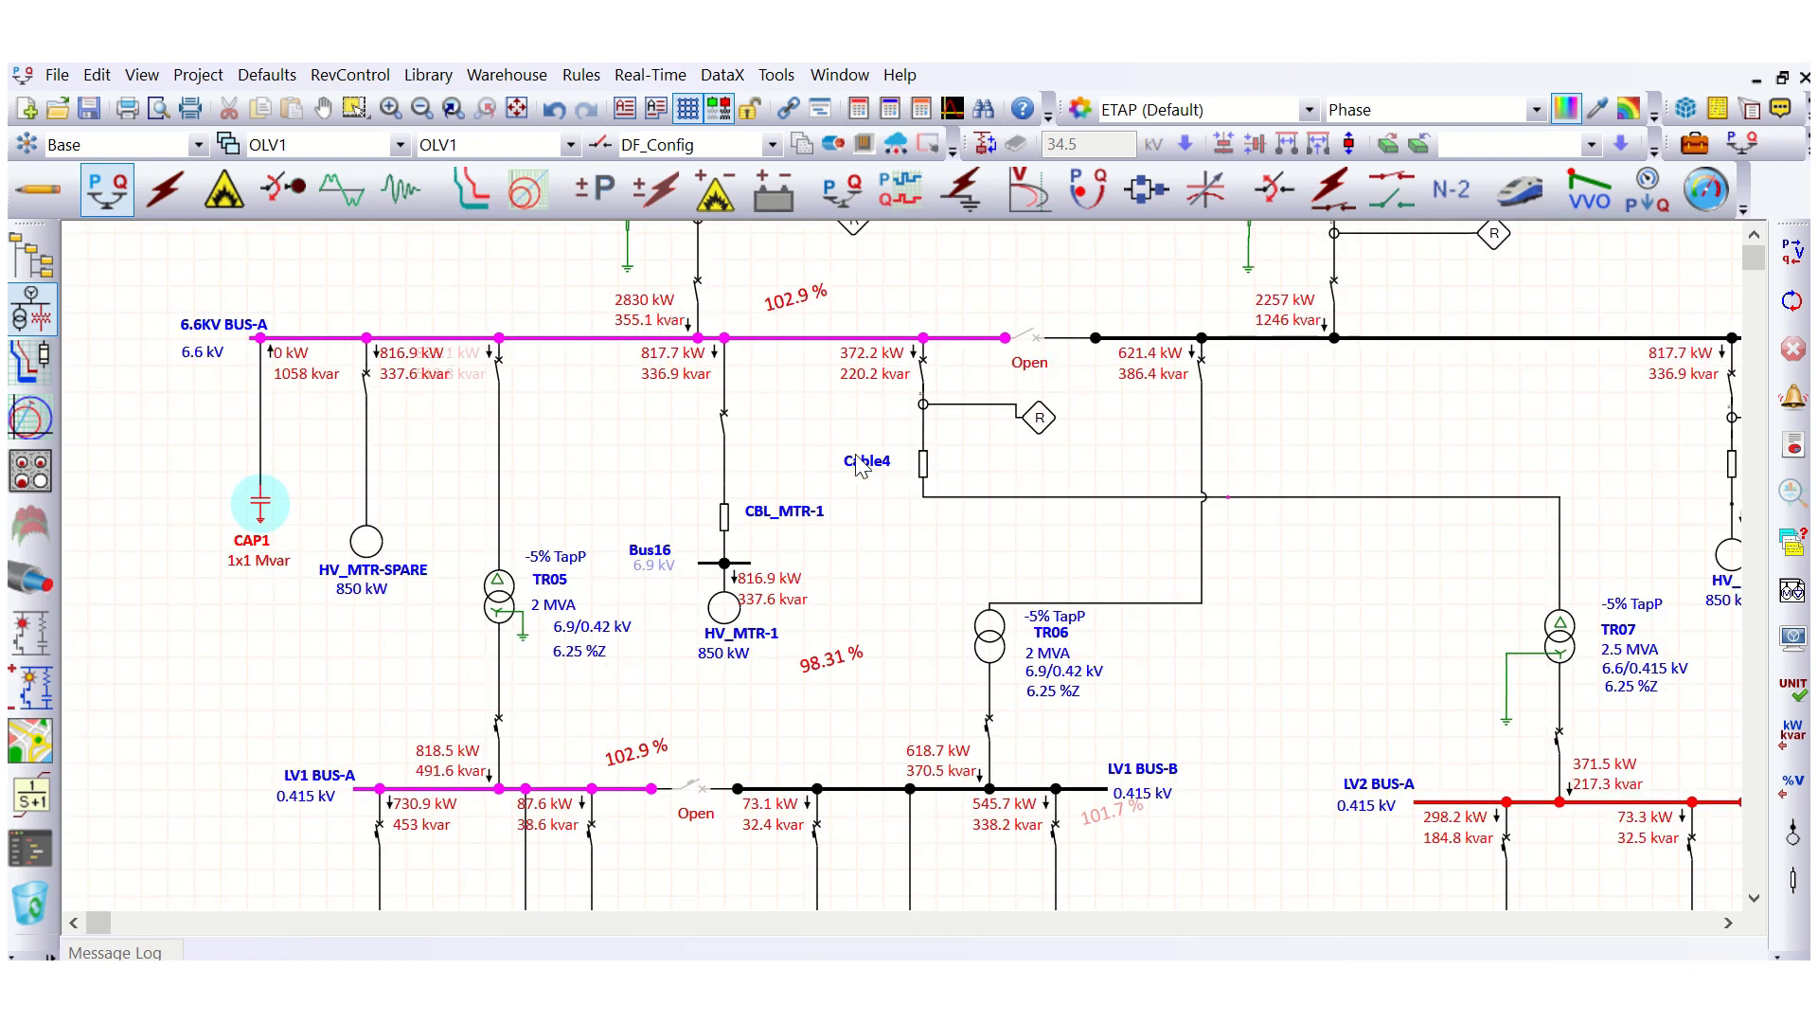
{"action": "scroll", "coordinate": [549, 418], "scroll_direction": "up", "scroll_amount": 1}
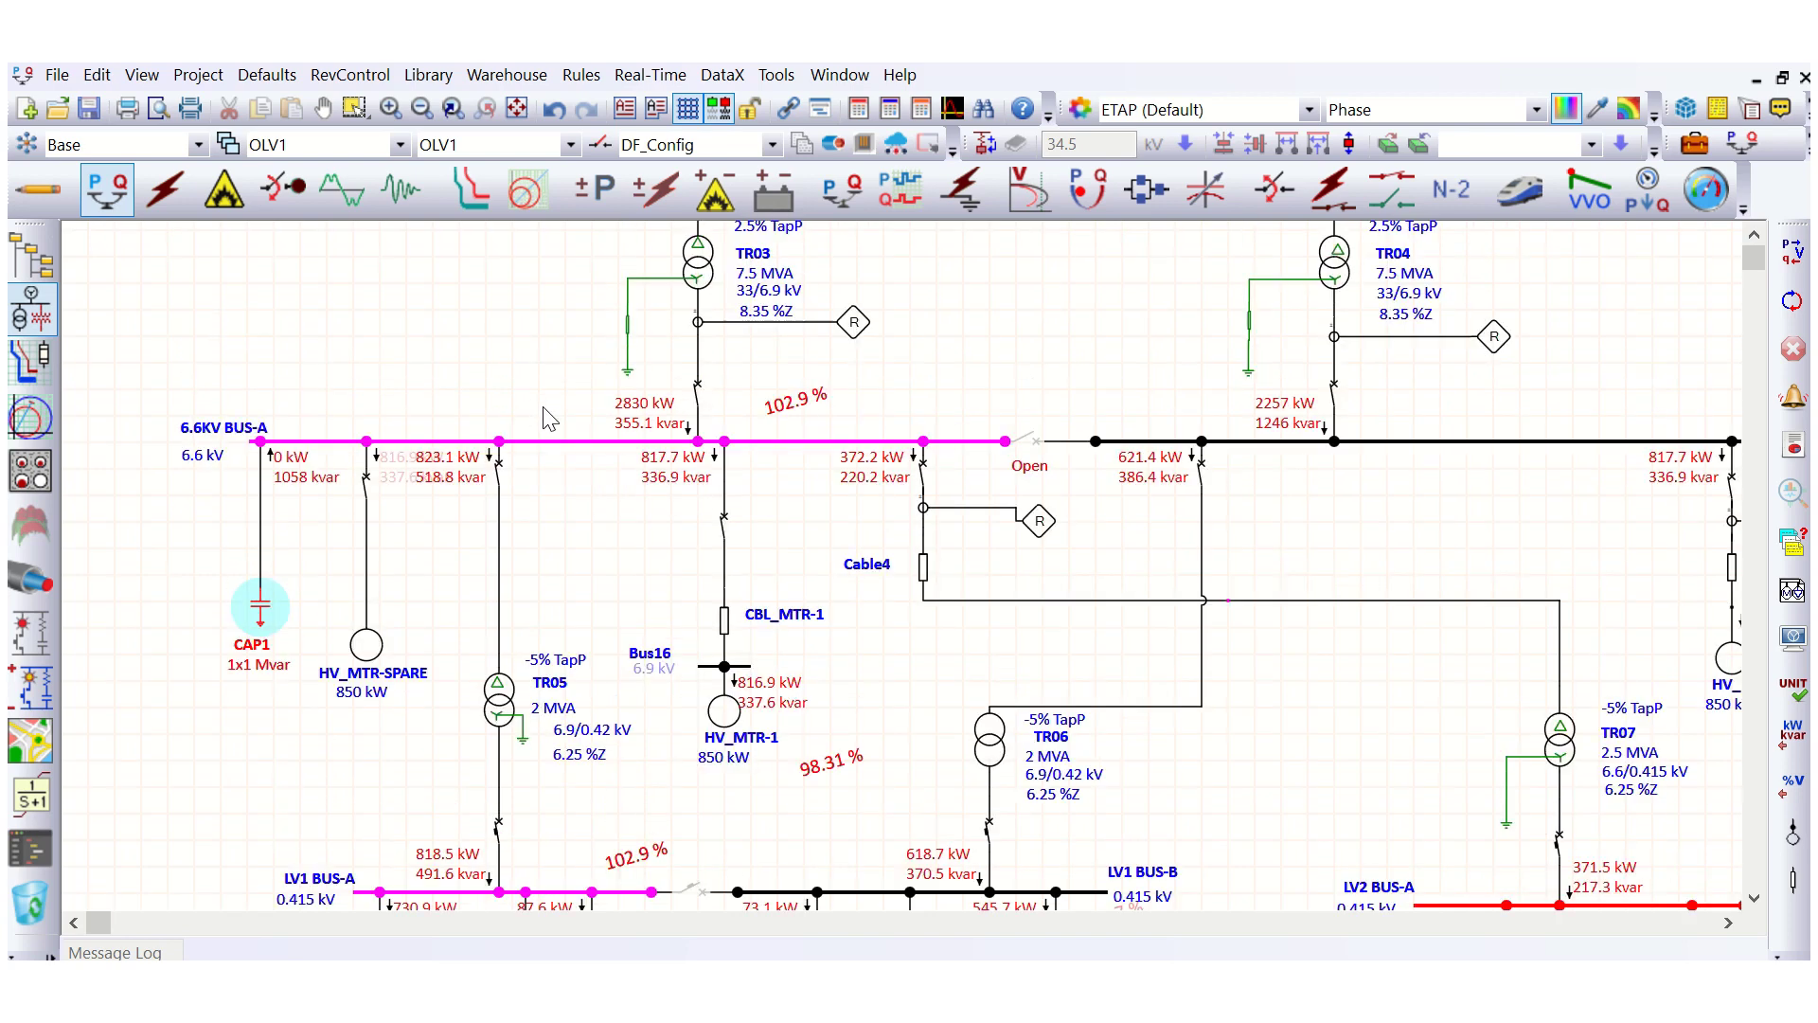
{"action": "scroll", "coordinate": [375, 401], "scroll_direction": "up", "scroll_amount": 2}
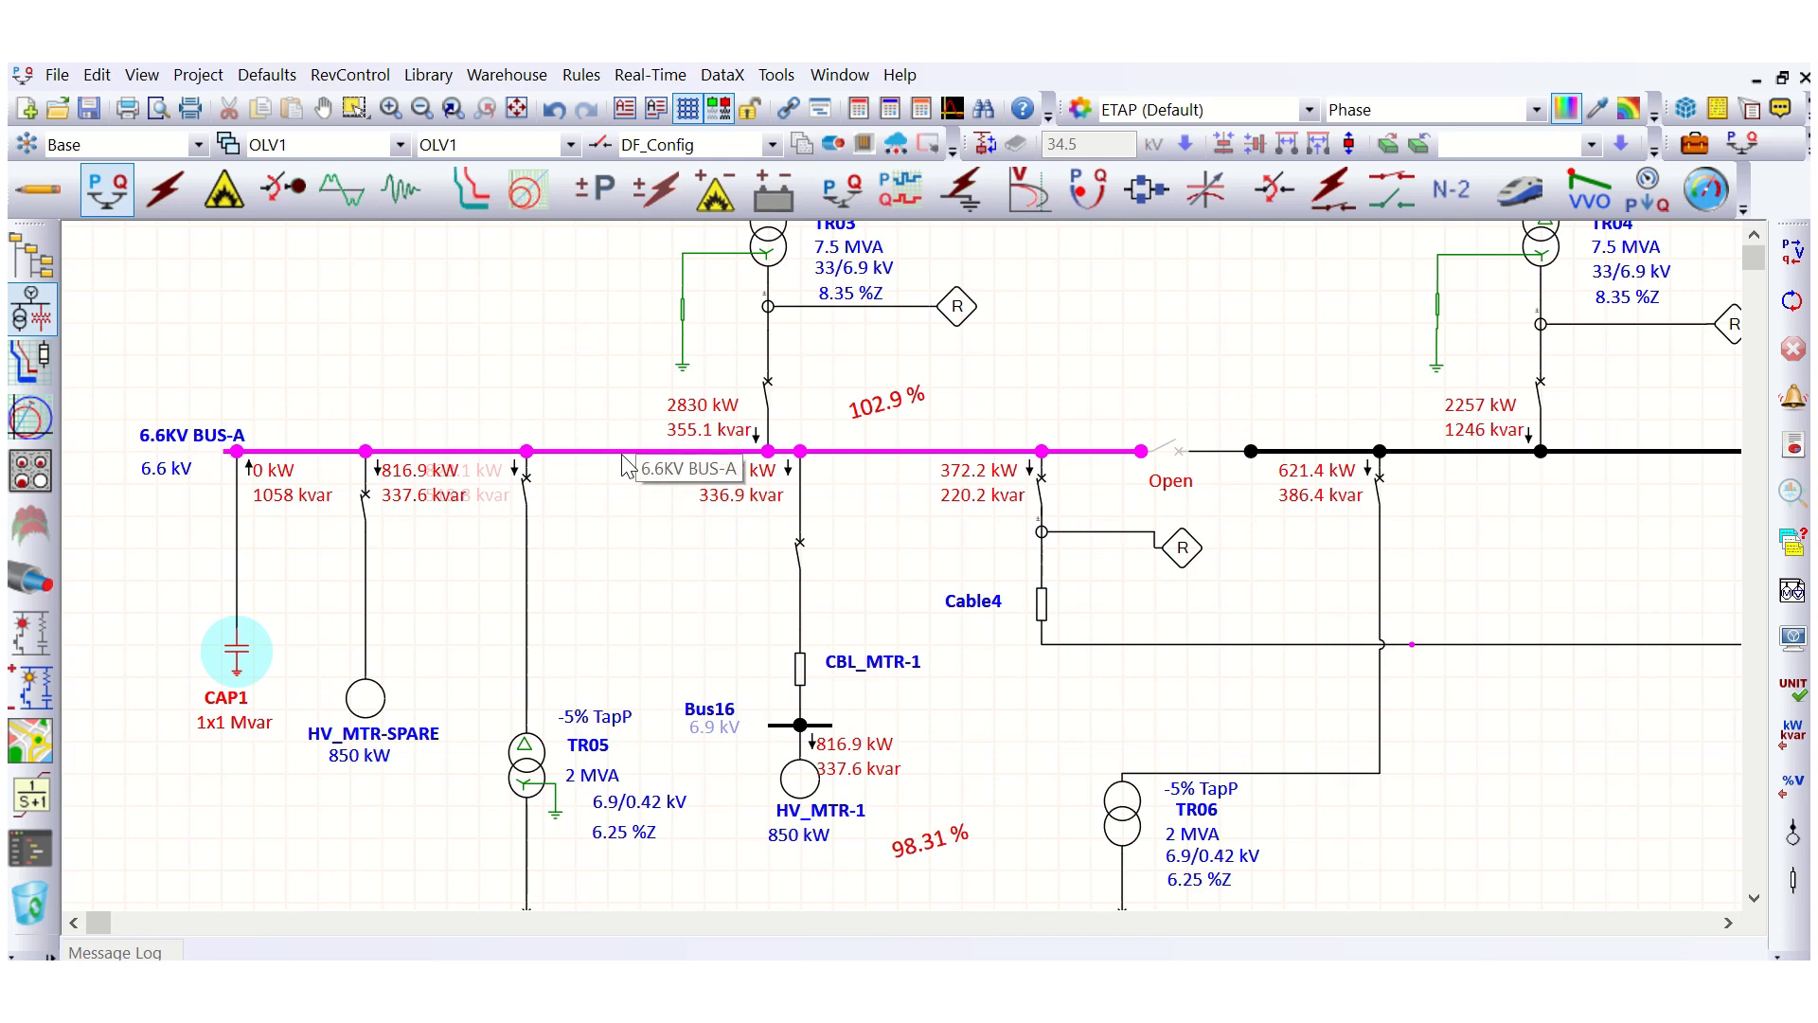
{"action": "scroll", "coordinate": [659, 606], "scroll_direction": "up", "scroll_amount": 2}
{"action": "scroll", "coordinate": [720, 645], "scroll_direction": "down", "scroll_amount": 1}
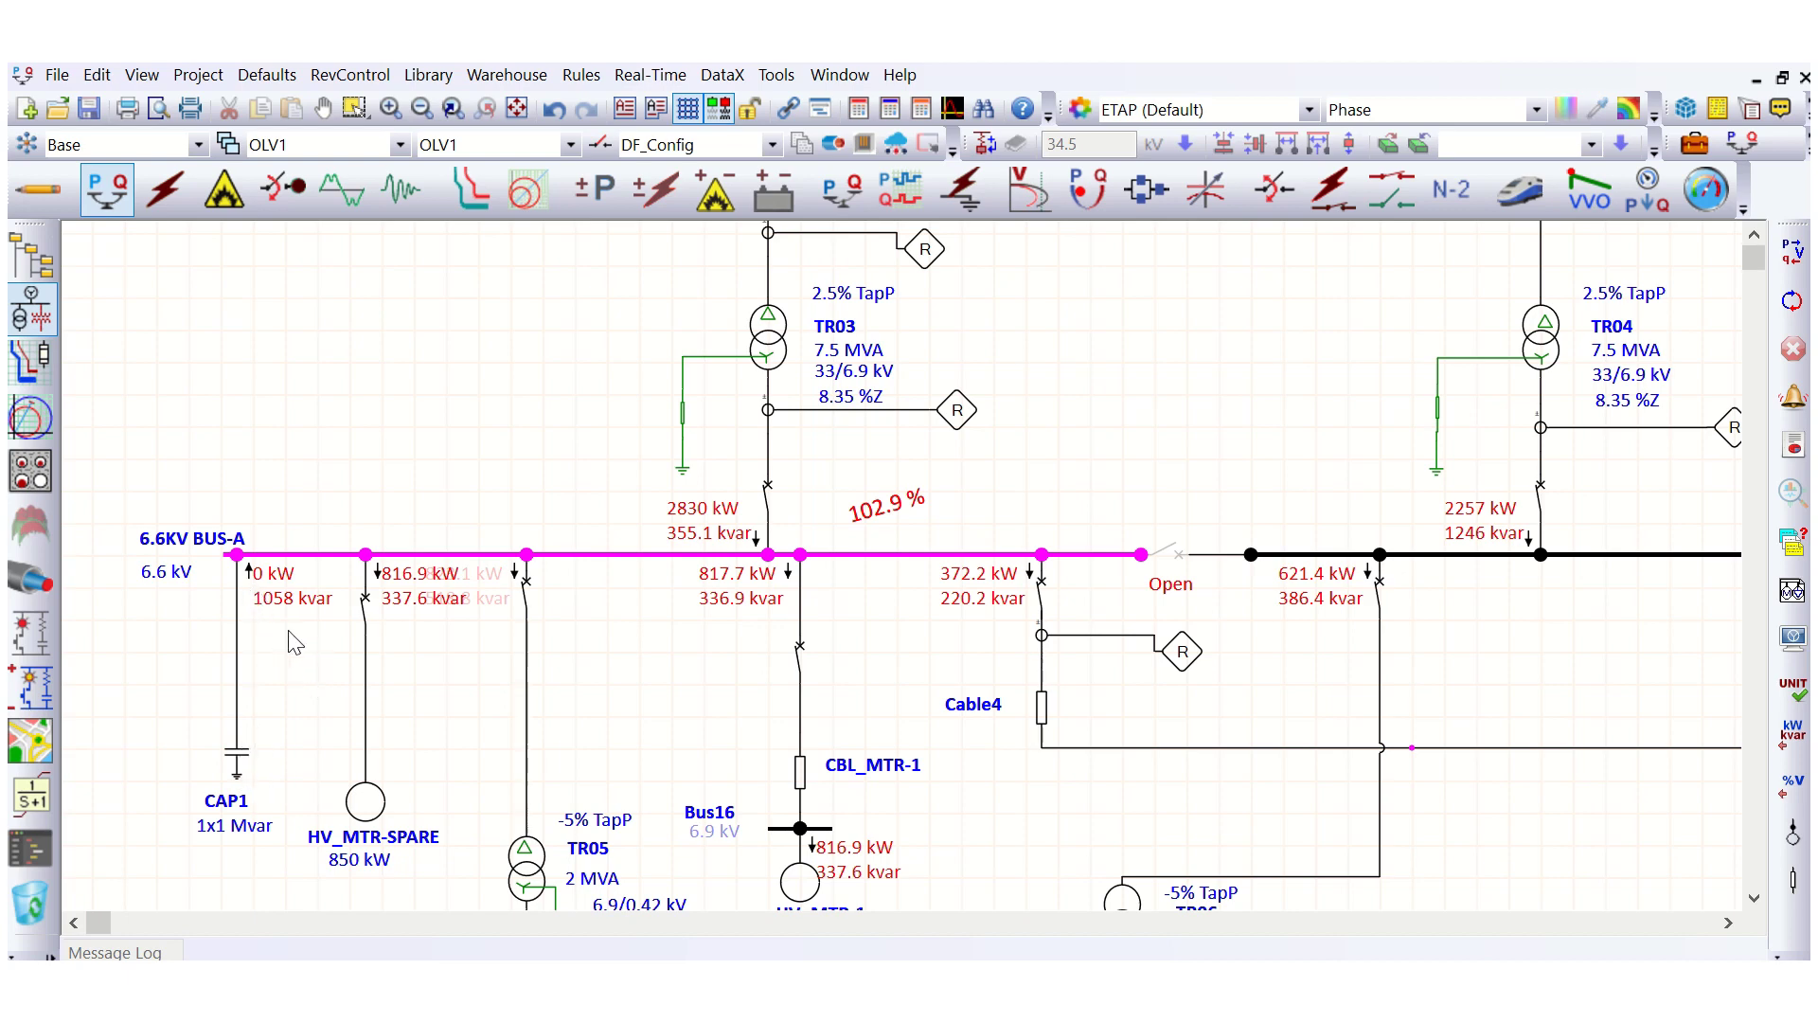
{"action": "left_click", "coordinate": [237, 754]}
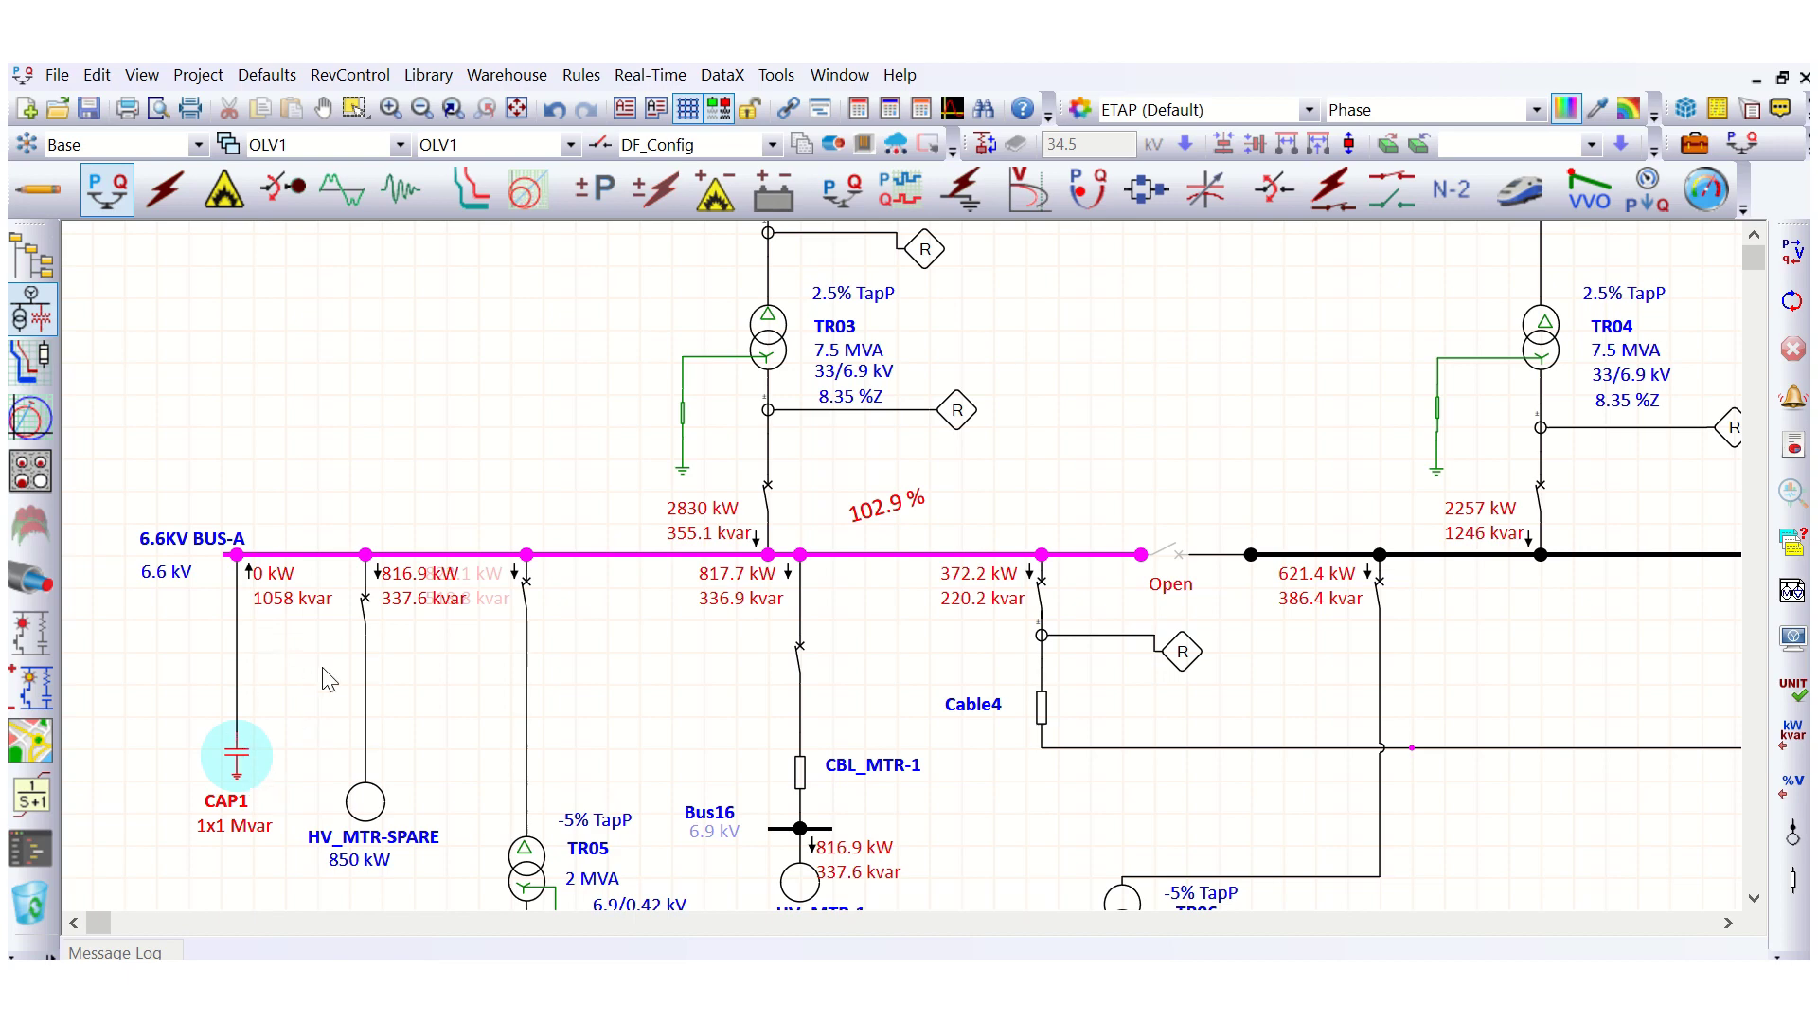
{"action": "left_click", "coordinate": [1792, 636]}
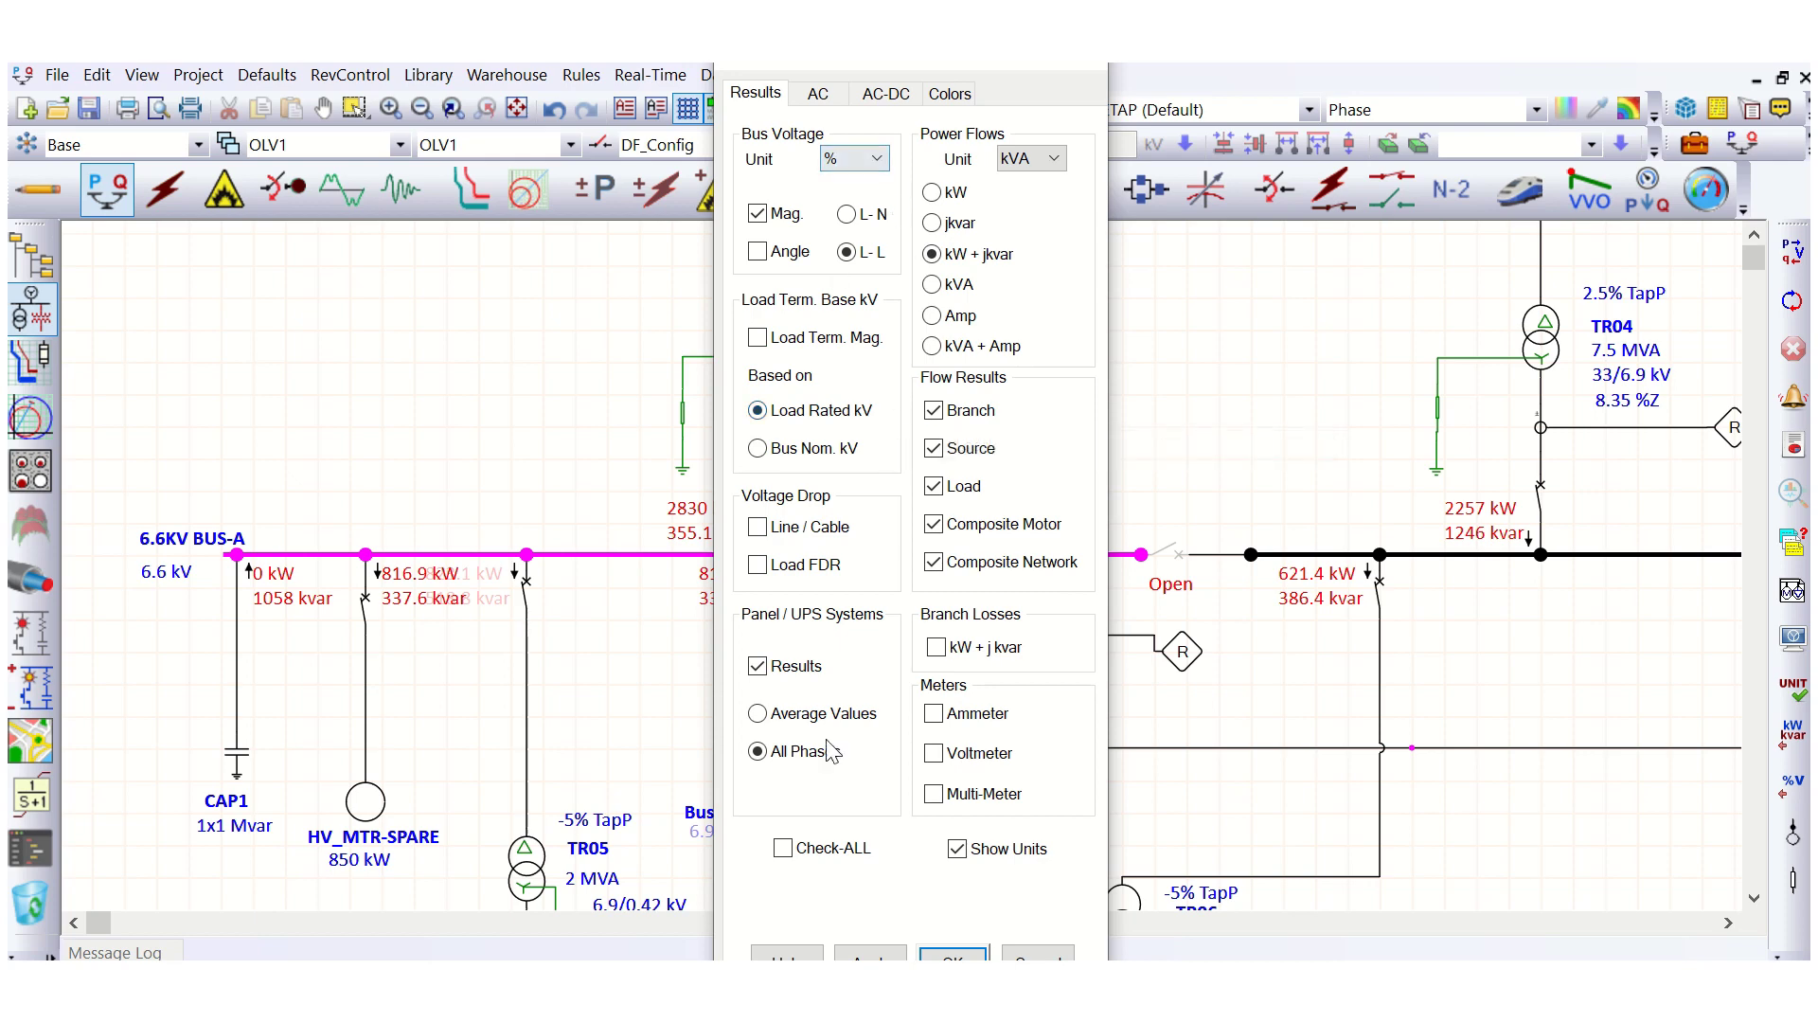
- Choose kVA + Amp power flows so TR03 reads 2852 kVA, 242.5 A, 99.22% PF
{"action": "left_click", "coordinate": [933, 346]}
{"action": "left_click", "coordinate": [954, 952]}
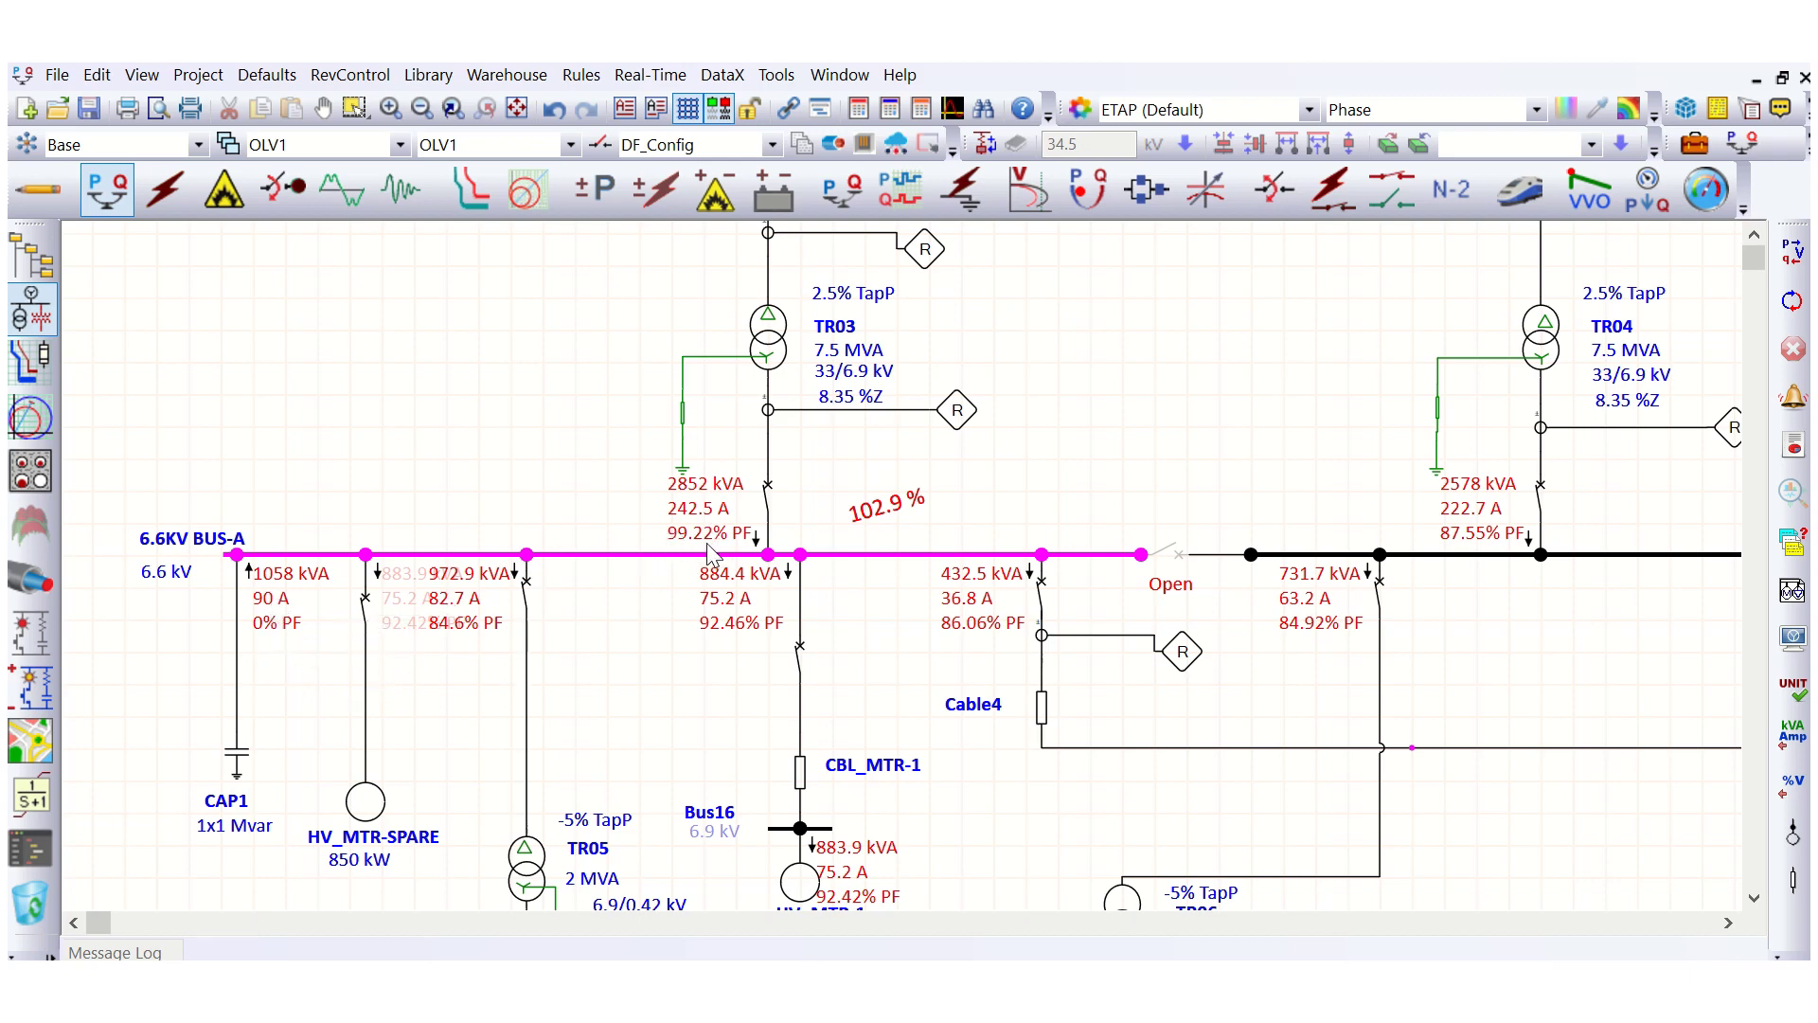
{"action": "scroll", "coordinate": [725, 633], "scroll_direction": "up", "scroll_amount": 3}
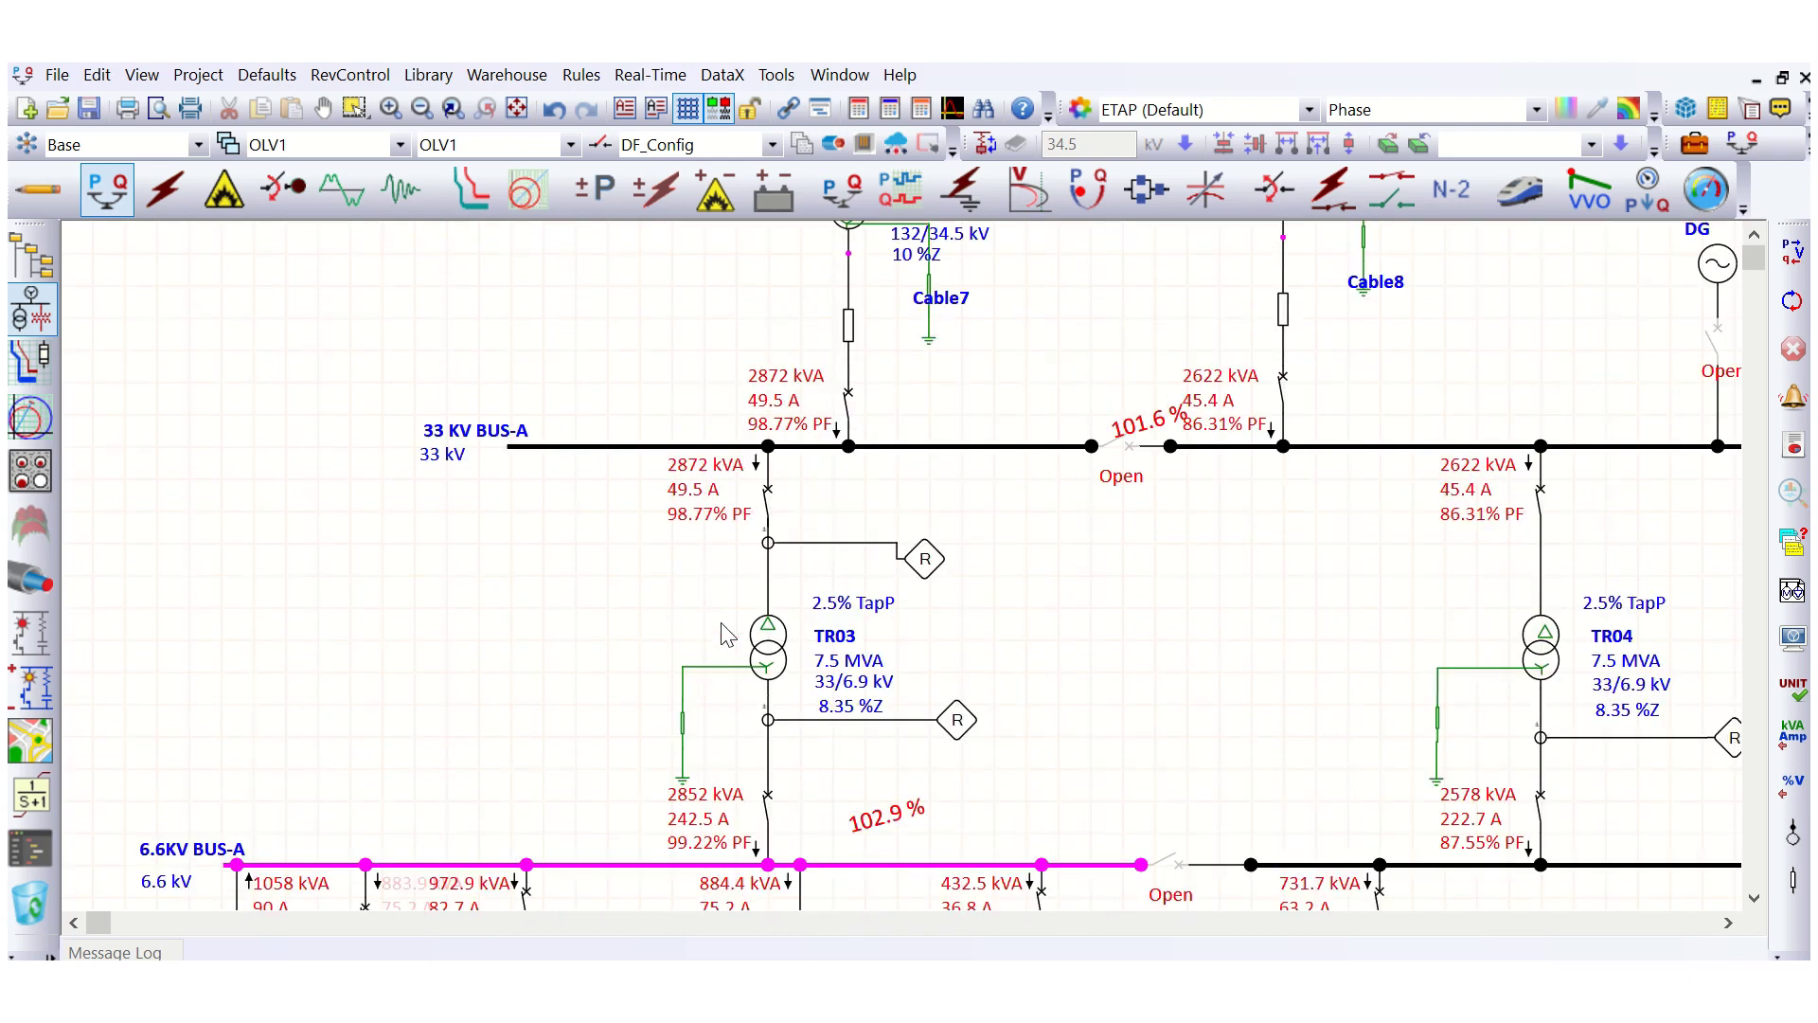
{"action": "scroll", "coordinate": [725, 632], "scroll_direction": "up", "scroll_amount": 5}
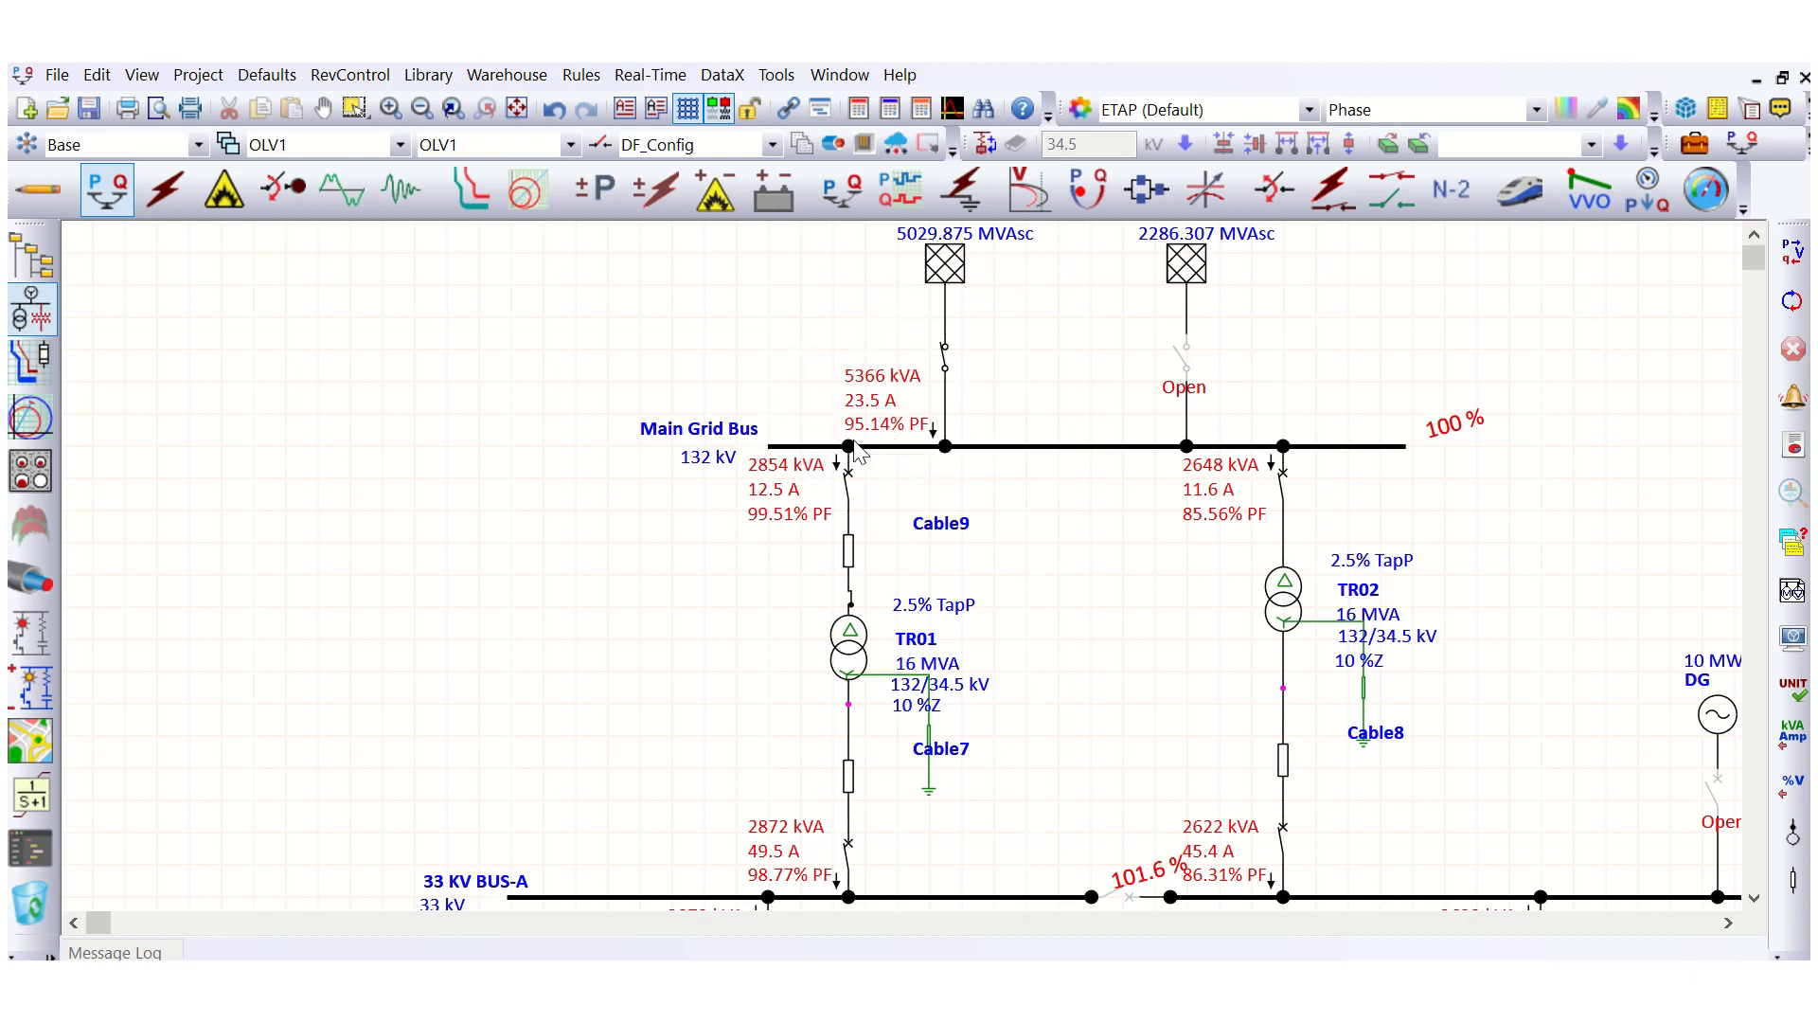
{"action": "scroll", "coordinate": [915, 443], "scroll_direction": "up", "scroll_amount": 2}
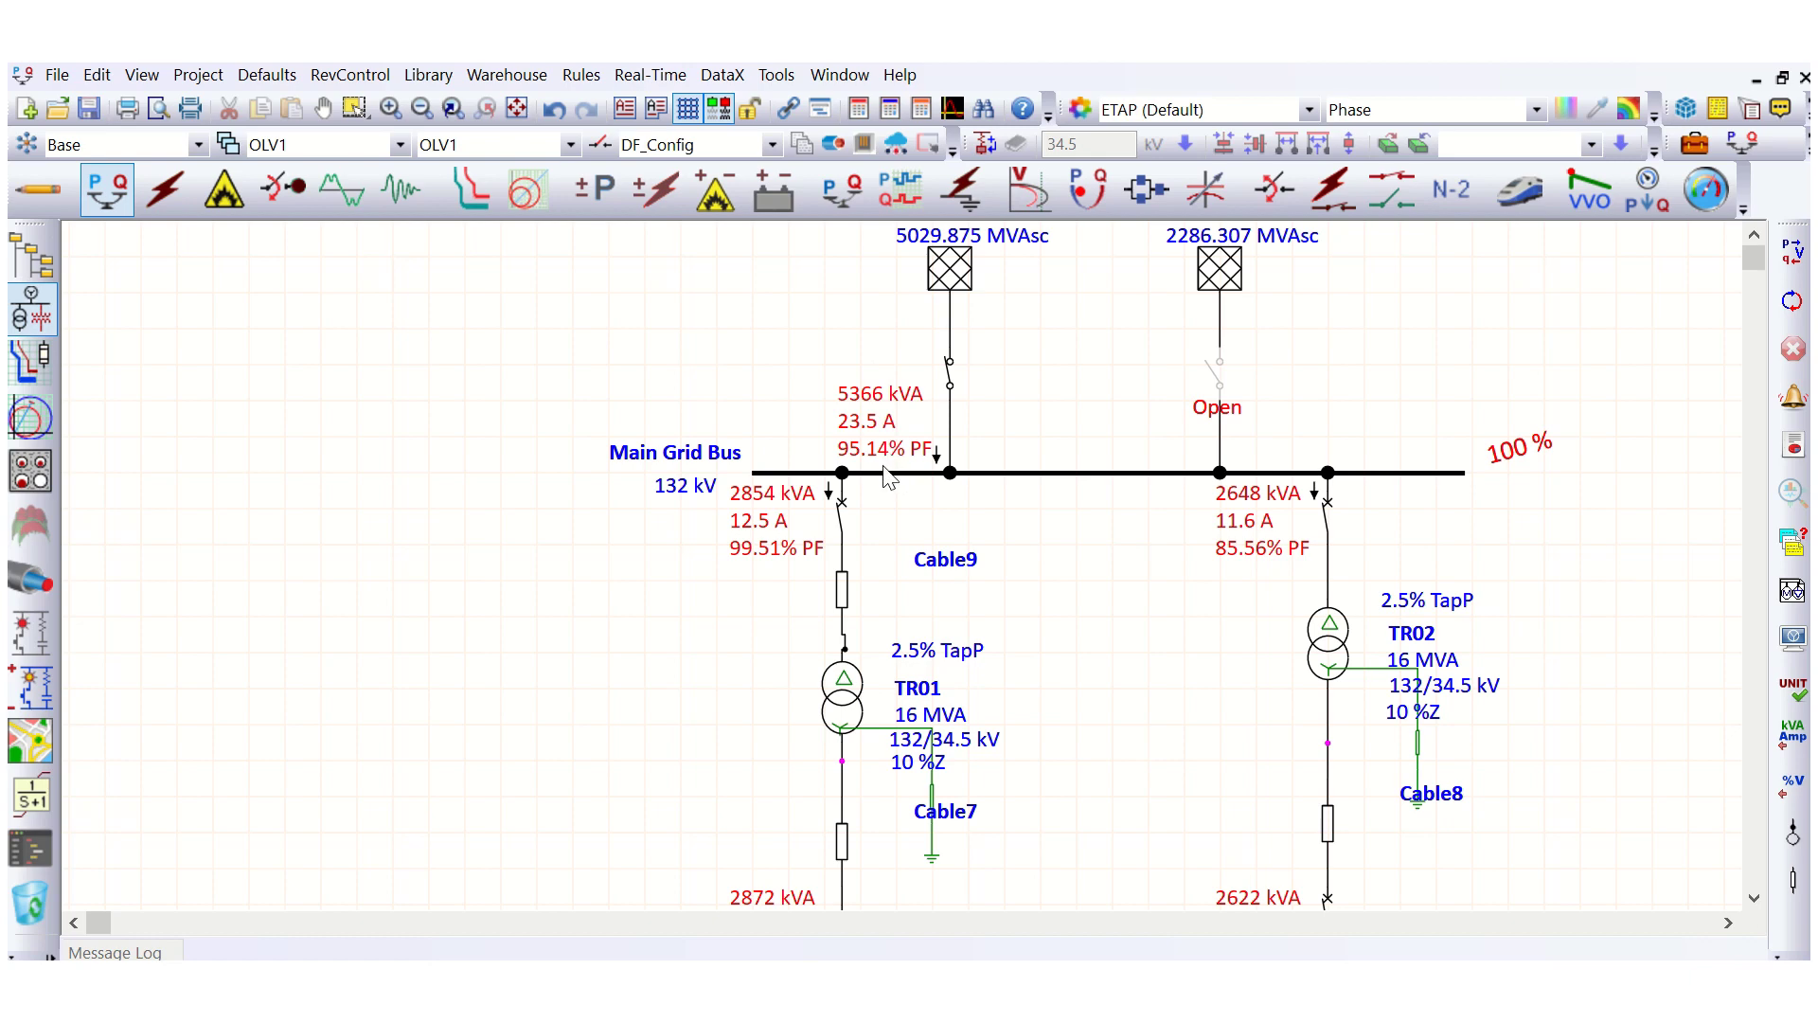
{"action": "scroll", "coordinate": [885, 476], "scroll_direction": "down", "scroll_amount": 1}
{"action": "scroll", "coordinate": [784, 467], "scroll_direction": "down", "scroll_amount": 1}
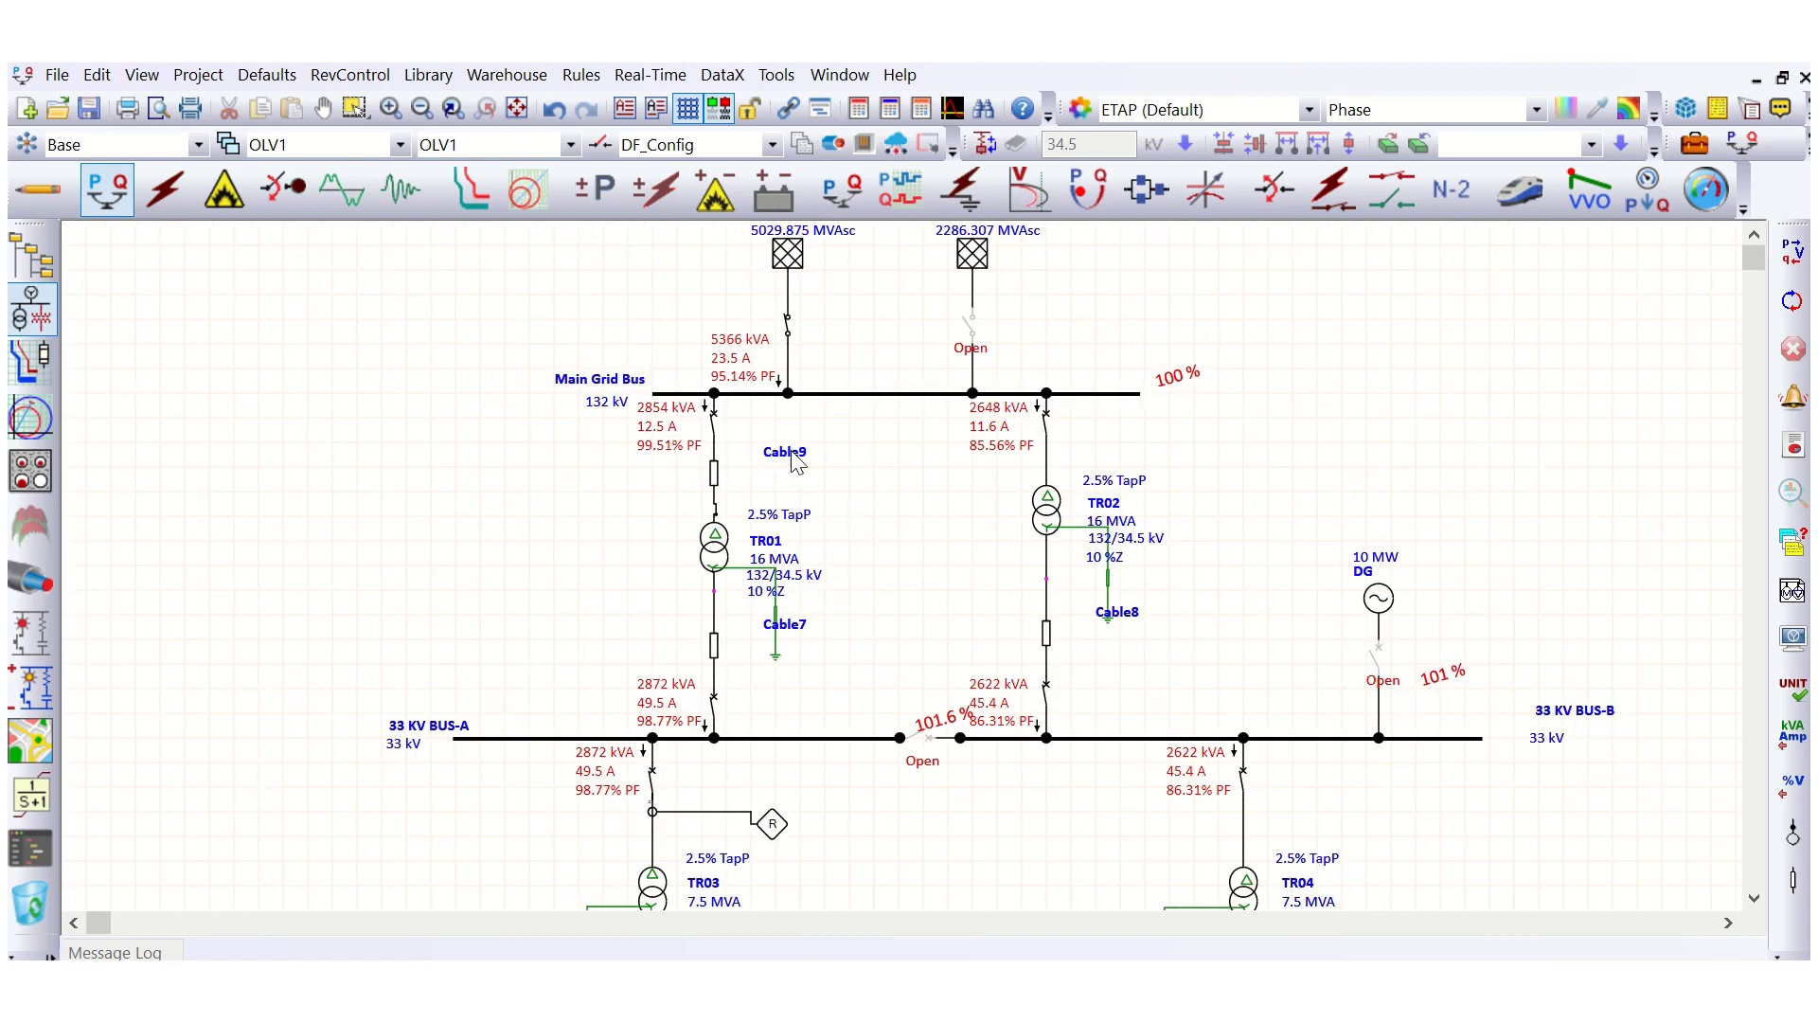
{"action": "scroll", "coordinate": [831, 596], "scroll_direction": "down", "scroll_amount": 5}
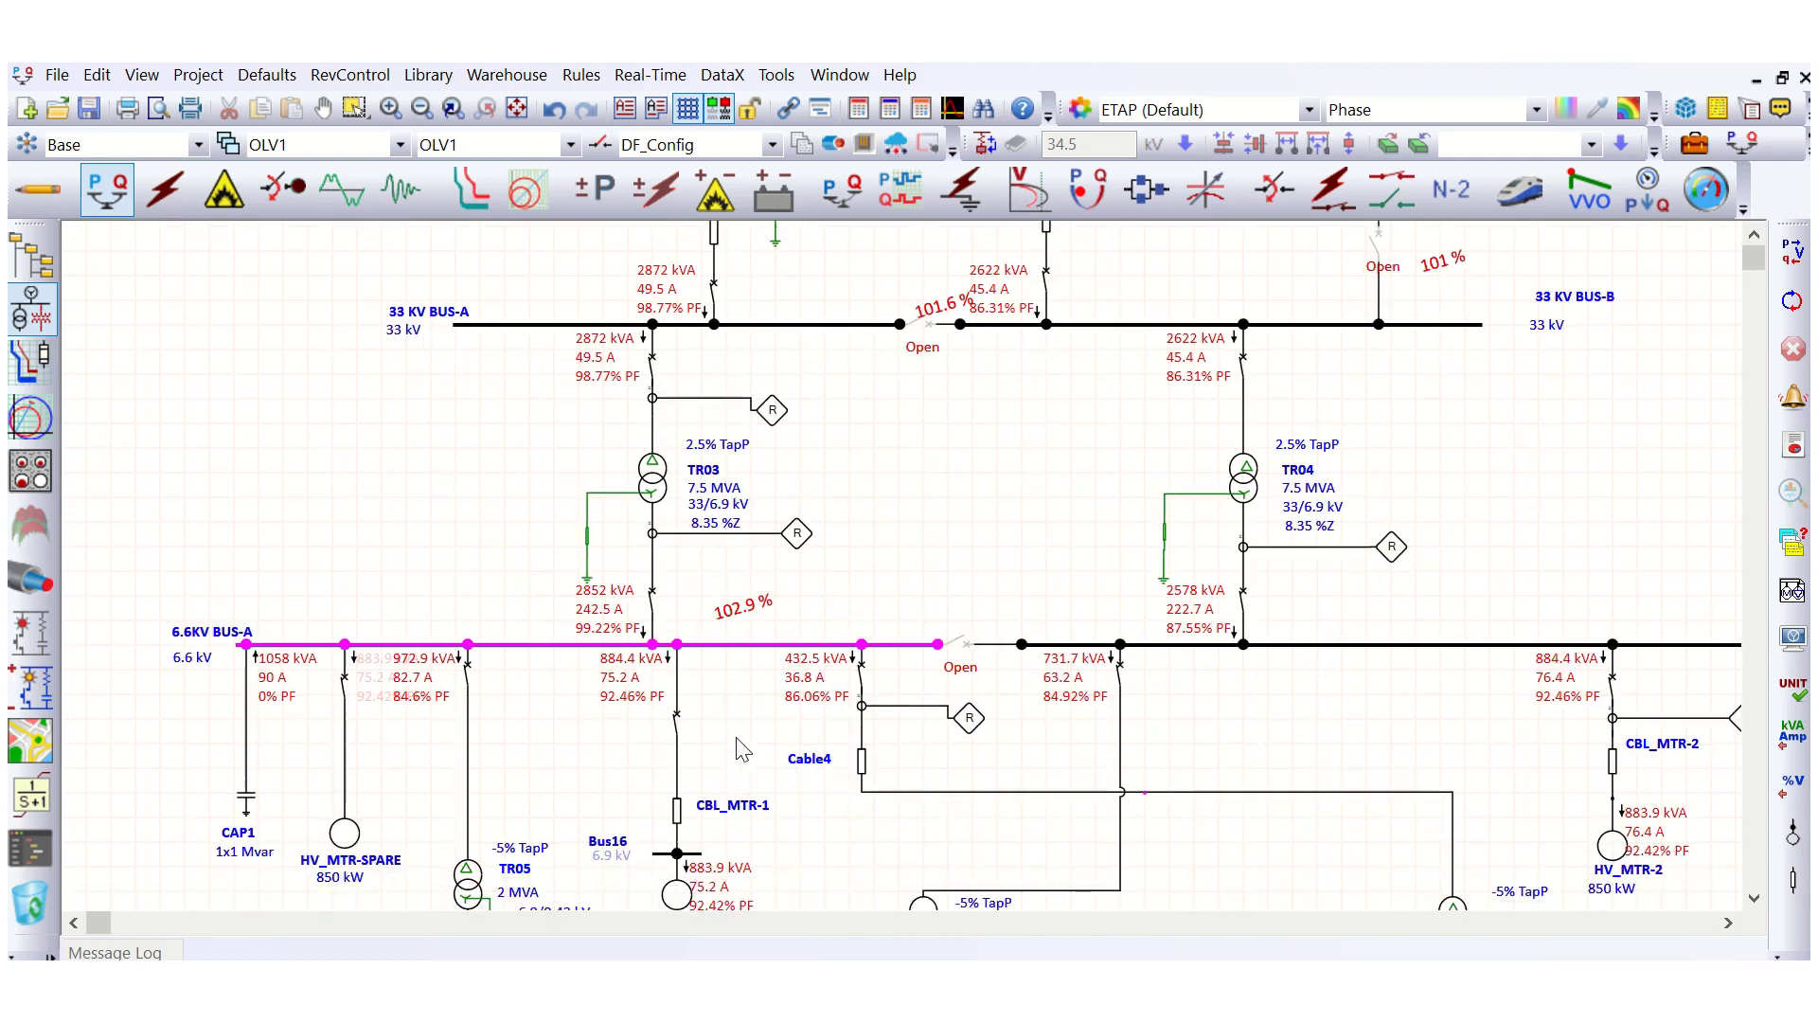
{"action": "scroll", "coordinate": [753, 758], "scroll_direction": "up", "scroll_amount": 5}
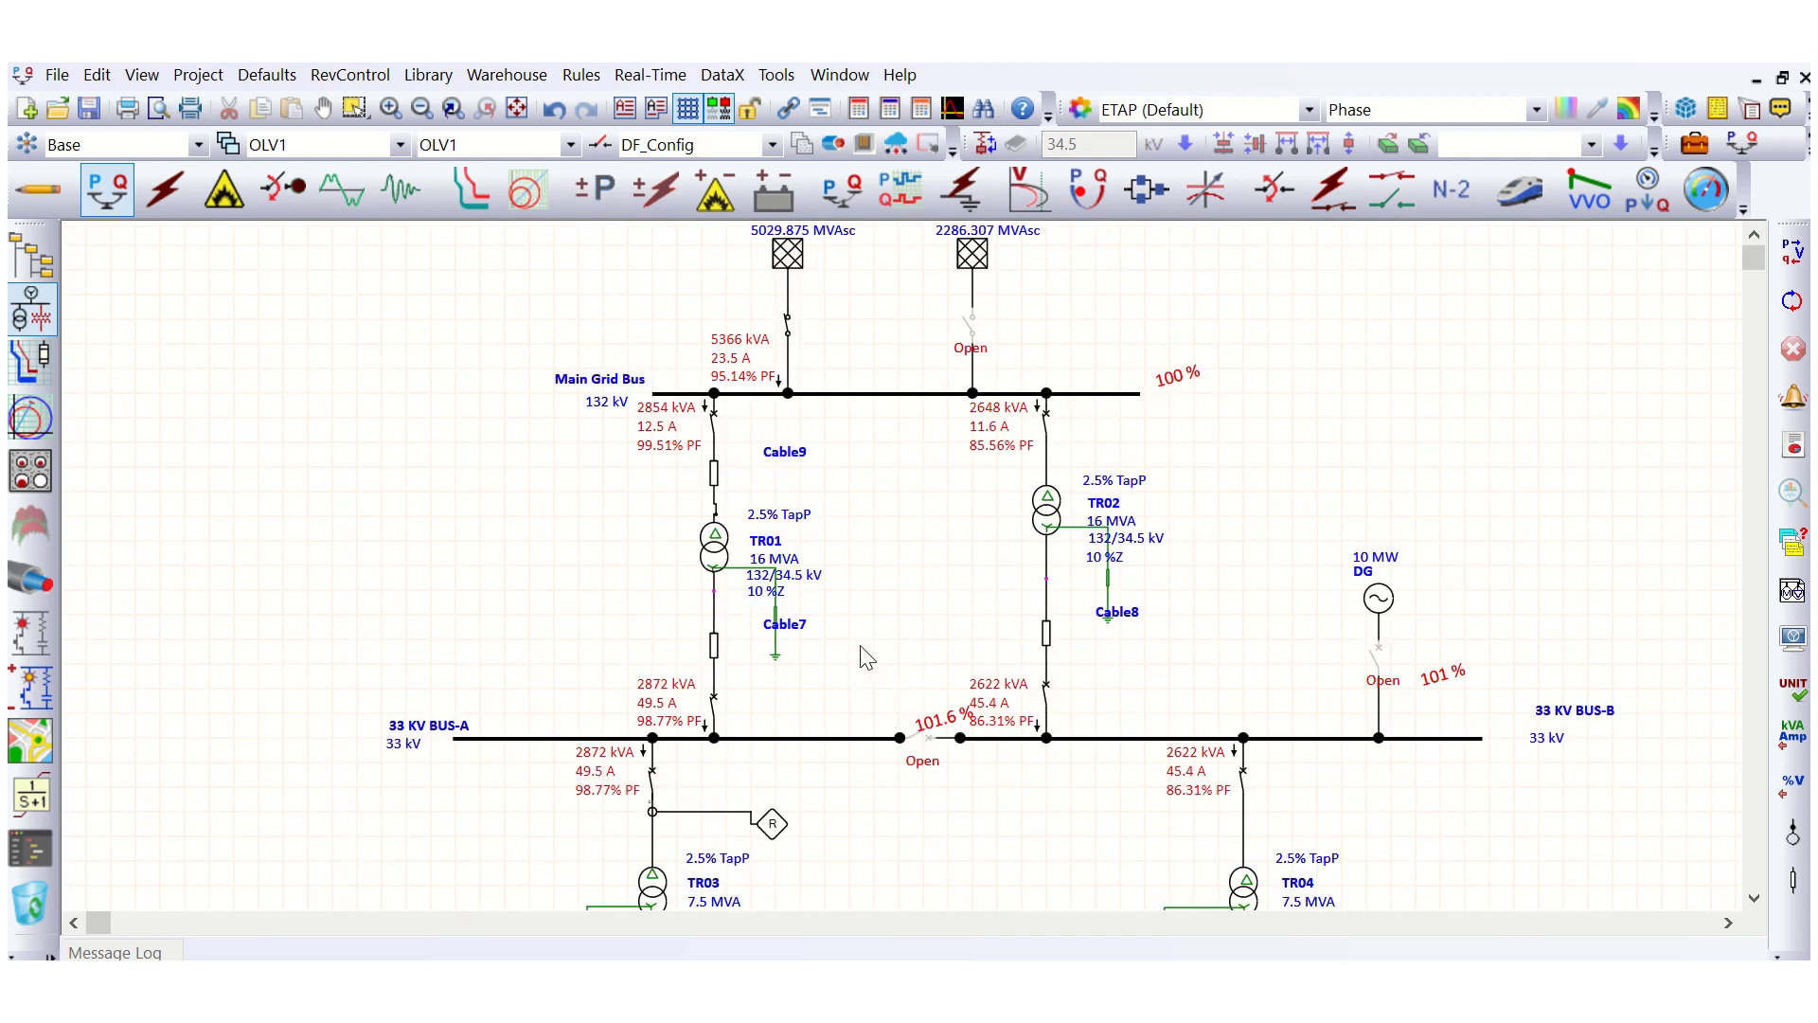
{"action": "scroll", "coordinate": [793, 289], "scroll_direction": "up", "scroll_amount": 2}
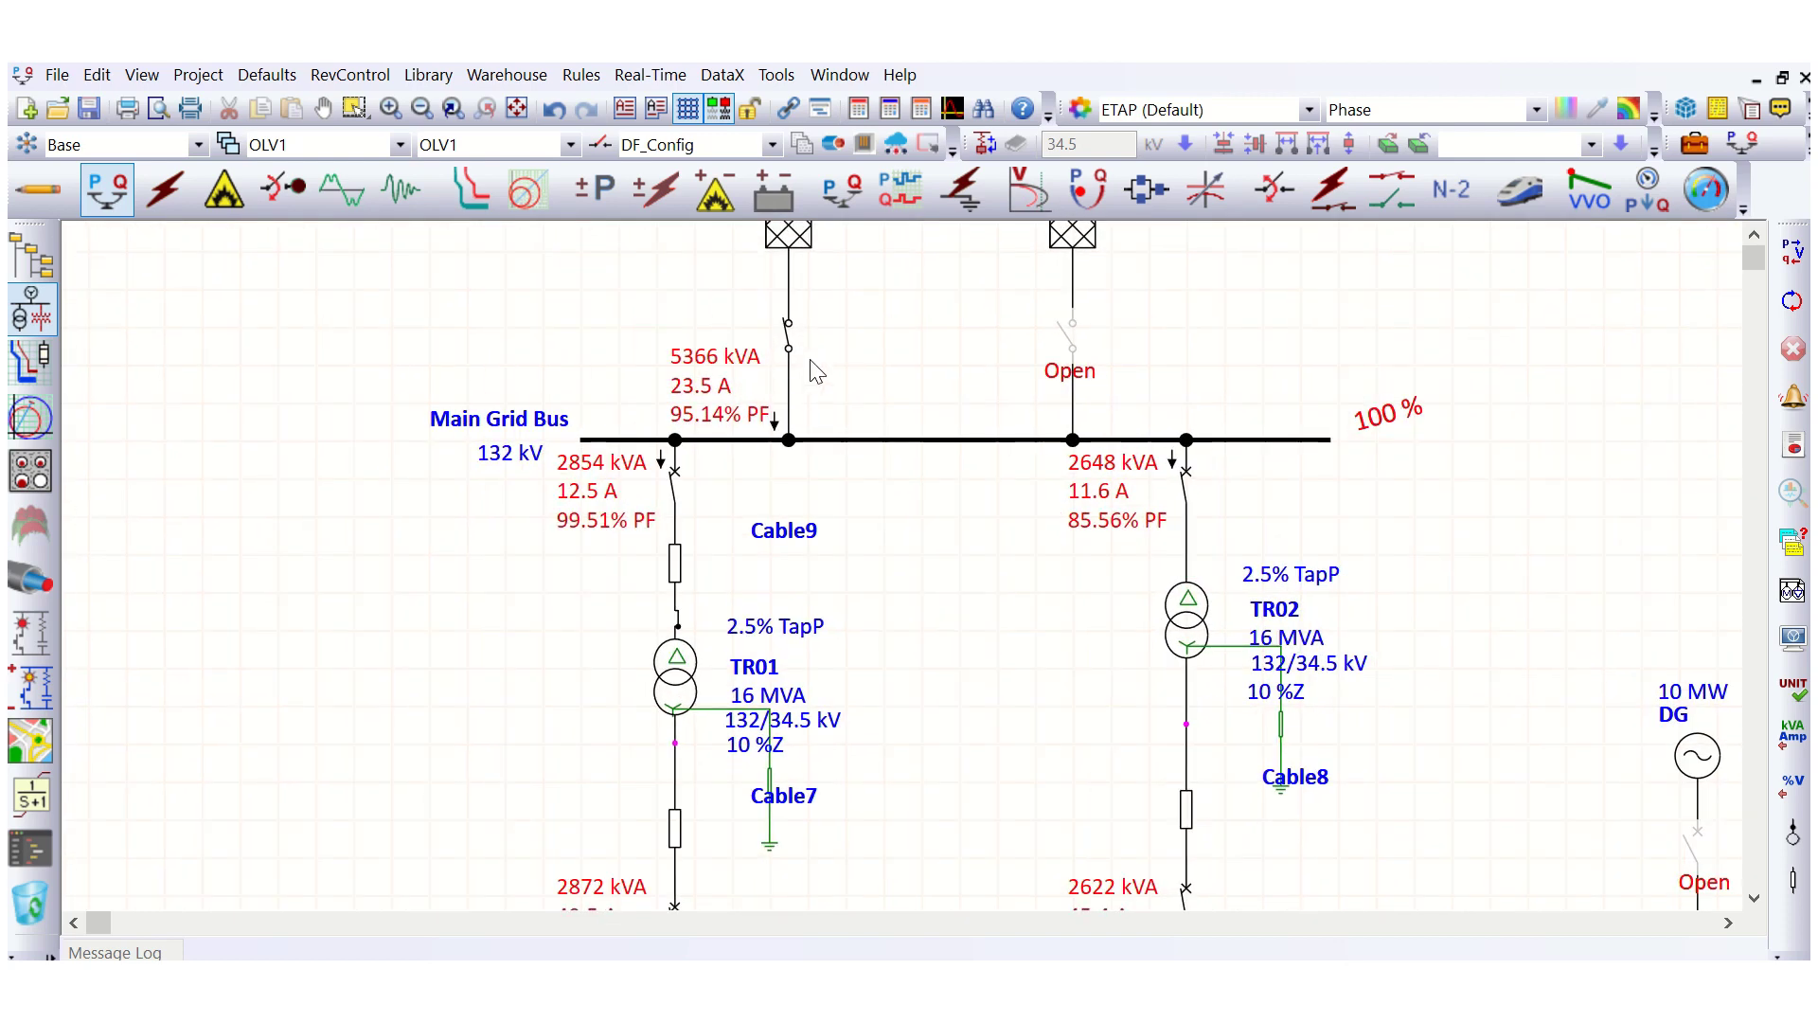
{"action": "scroll", "coordinate": [820, 473], "scroll_direction": "up", "scroll_amount": 1}
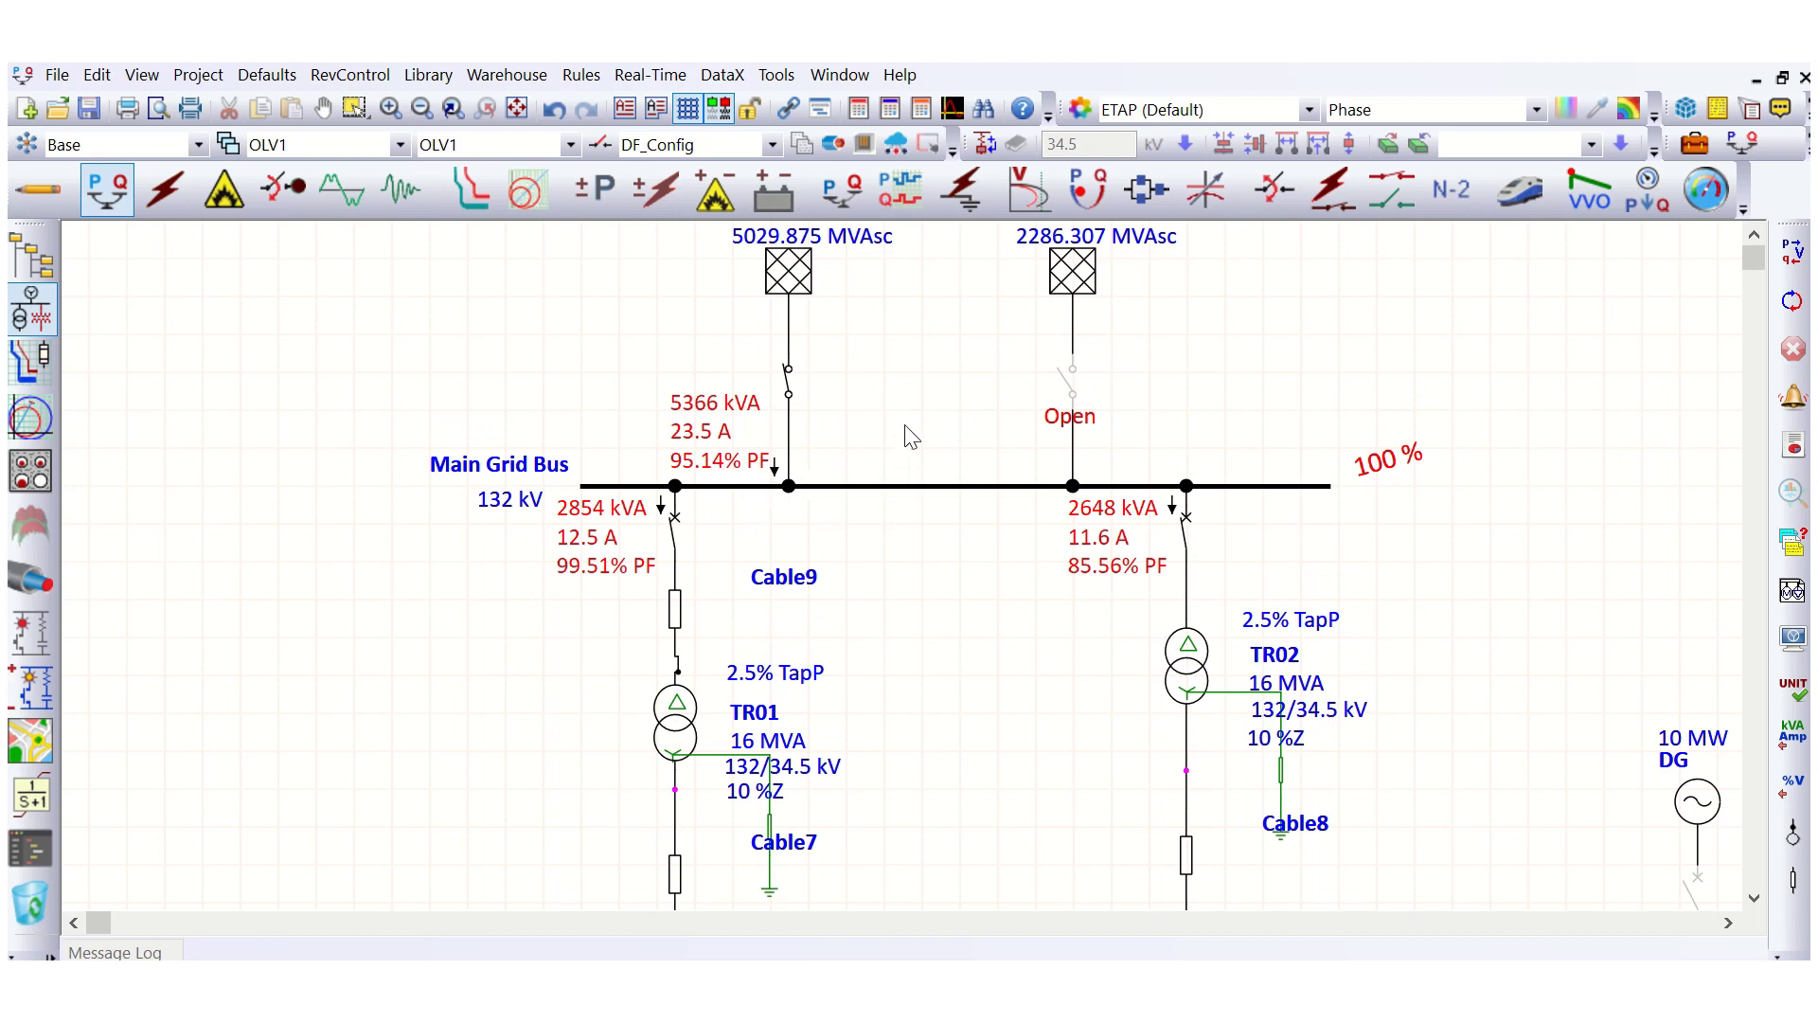